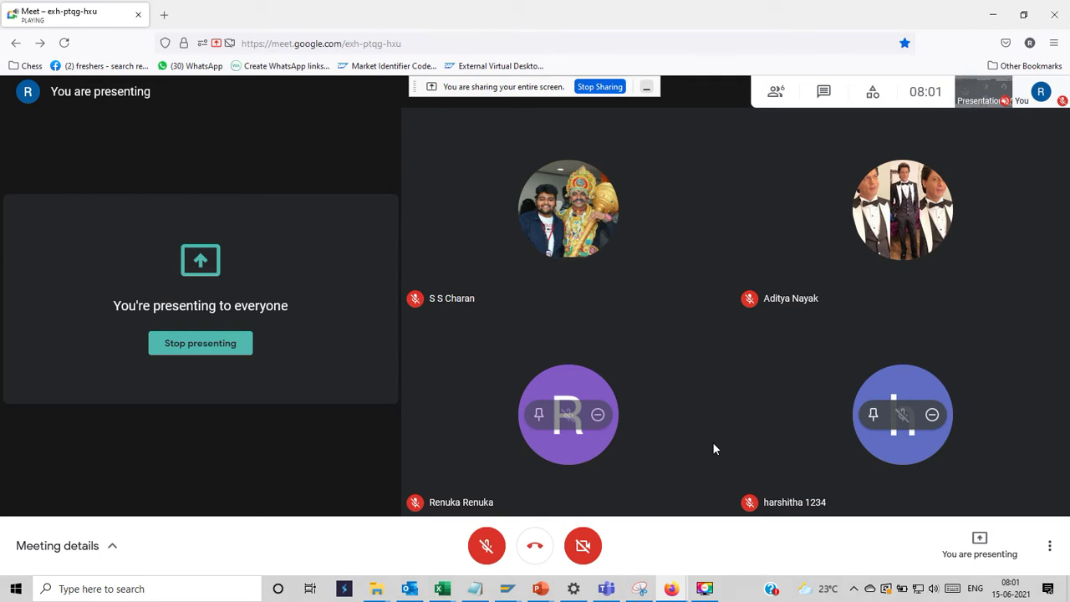
- Unmute the microphone and admit the three people waiting to join the Meet call
{"action": "left_click", "coordinate": [487, 545]}
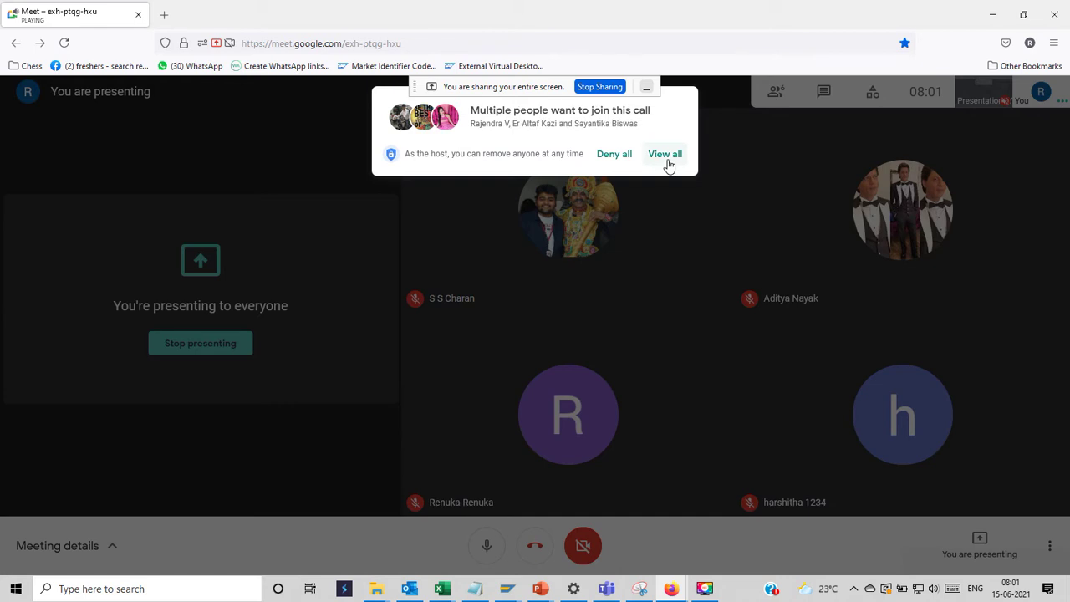
{"action": "left_click", "coordinate": [669, 162]}
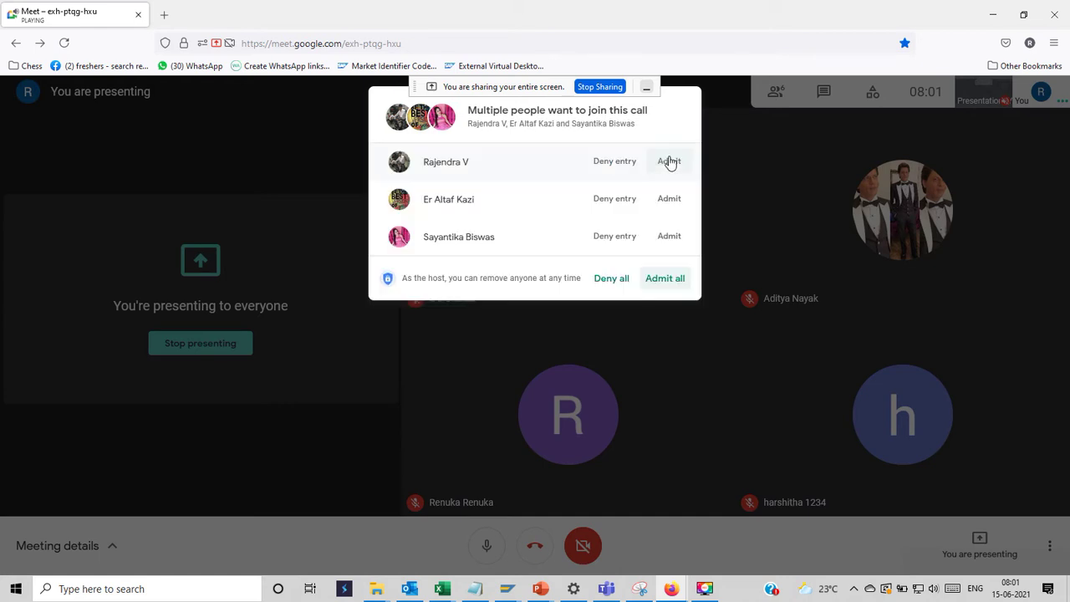
{"action": "left_click", "coordinate": [676, 170]}
{"action": "left_click", "coordinate": [676, 163]}
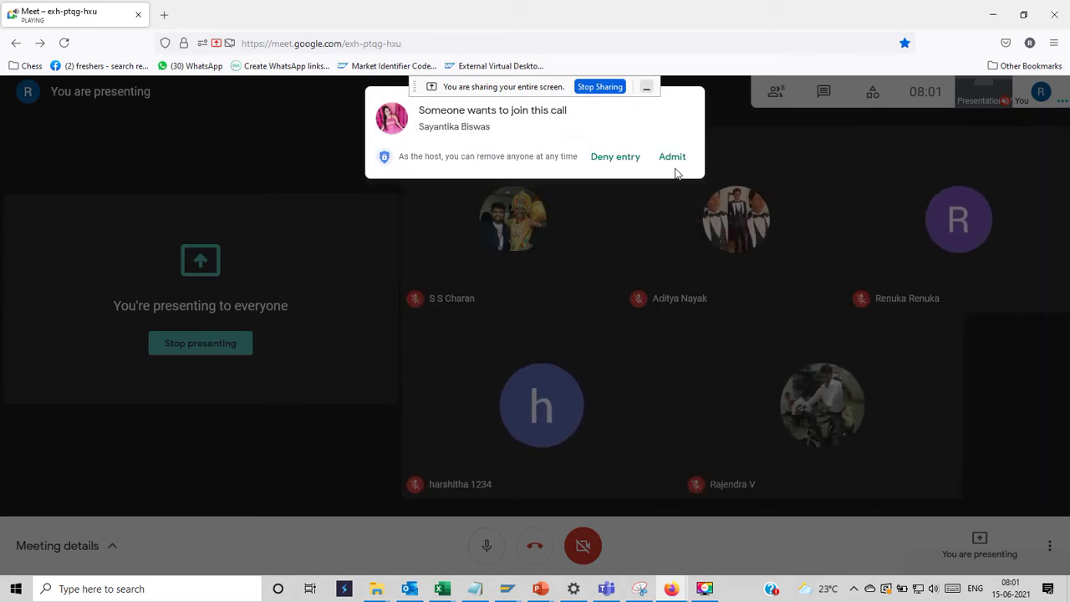
{"action": "left_click", "coordinate": [674, 159]}
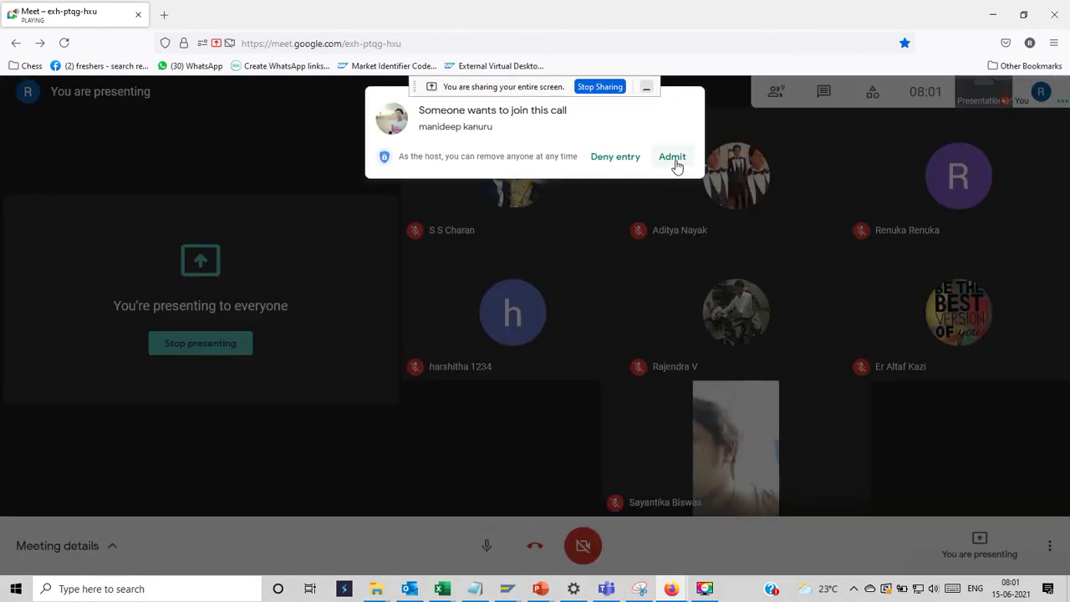
- Admit the newly arrived participant, then mute the microphone and minimize the browser
{"action": "left_click", "coordinate": [675, 160]}
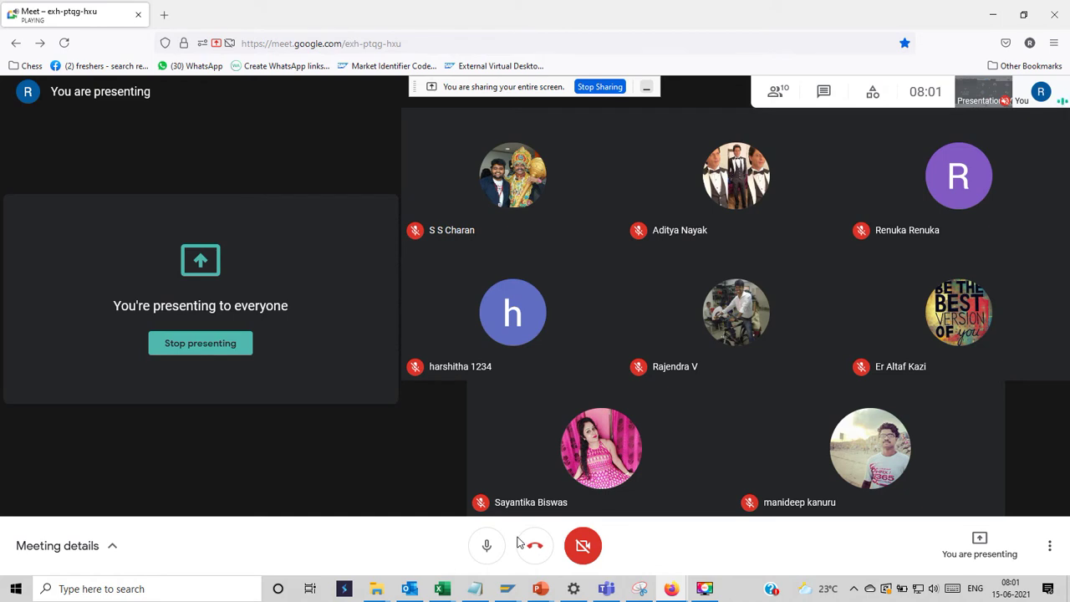
{"action": "left_click", "coordinate": [487, 548]}
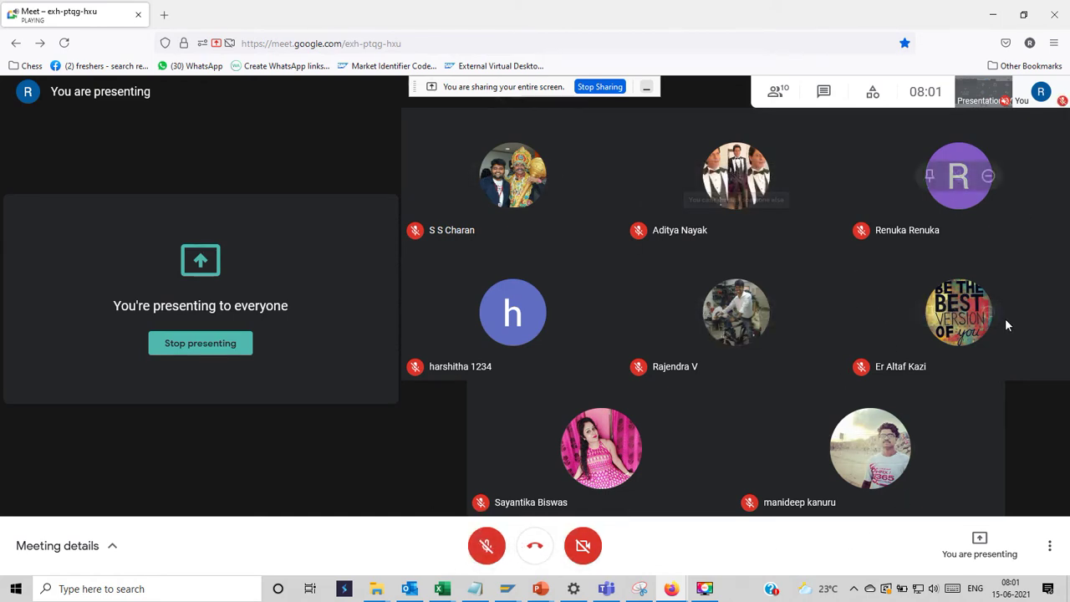
{"action": "left_click", "coordinate": [994, 15]}
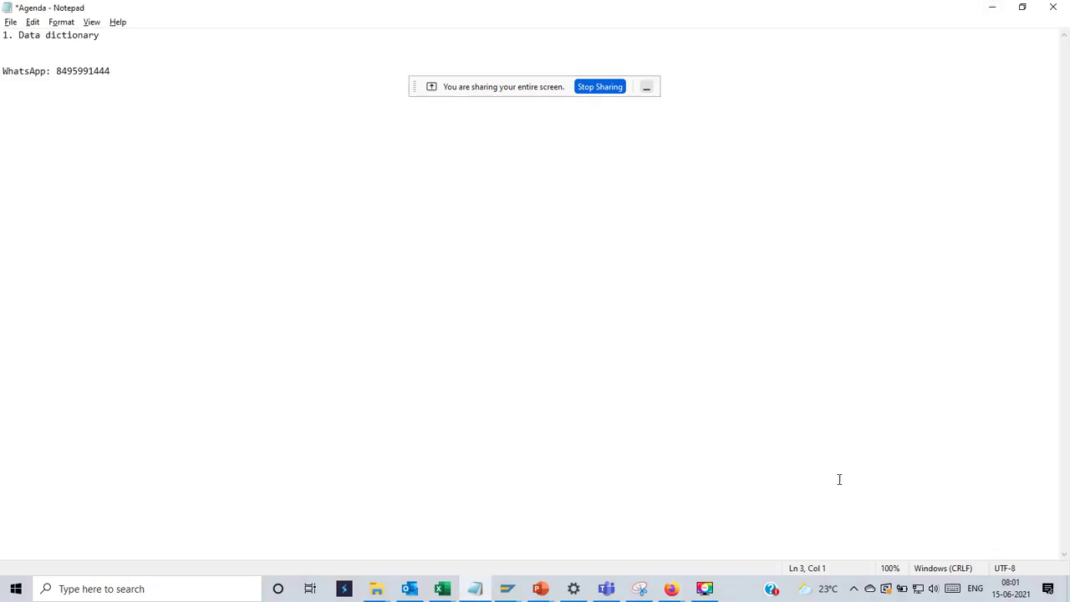
- Bring the SAP Easy Access session to the front and hide the screen-sharing notice bar
{"action": "left_click", "coordinate": [513, 591]}
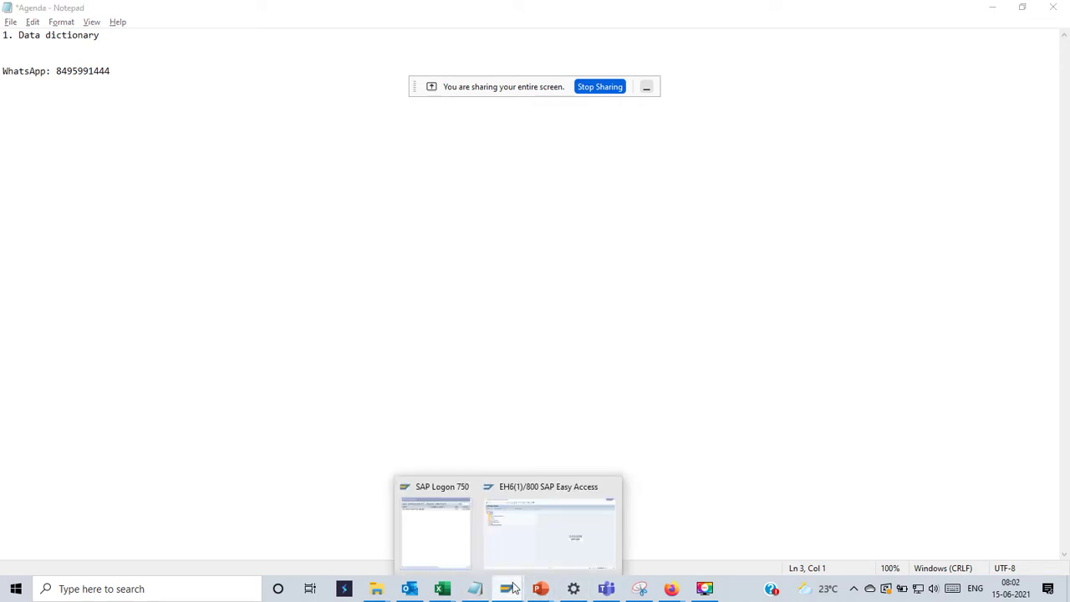
{"action": "left_click", "coordinate": [527, 542]}
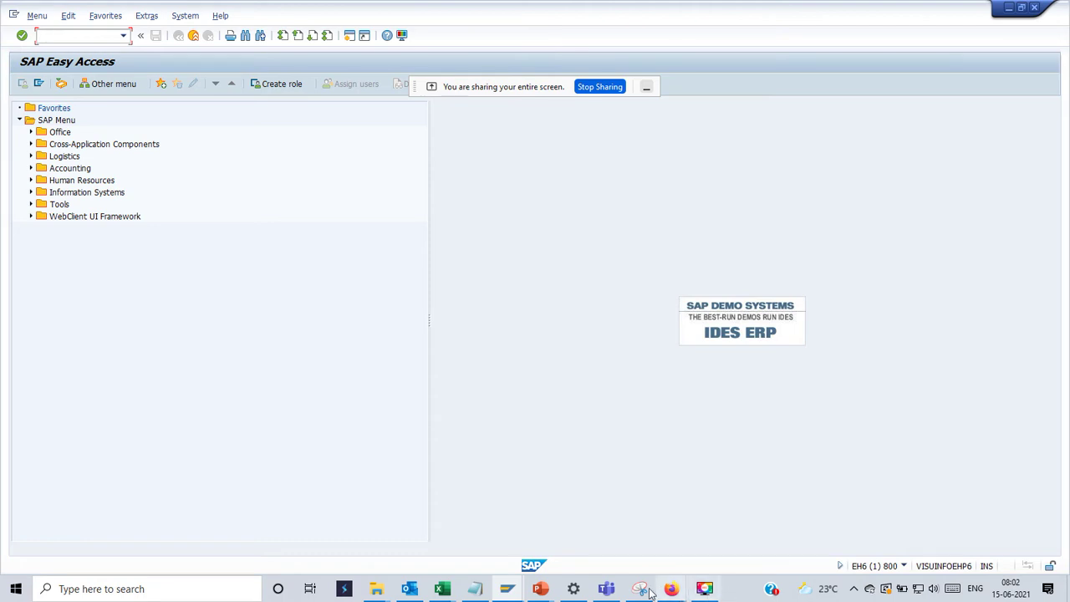
{"action": "mouse_move", "coordinate": [642, 591]}
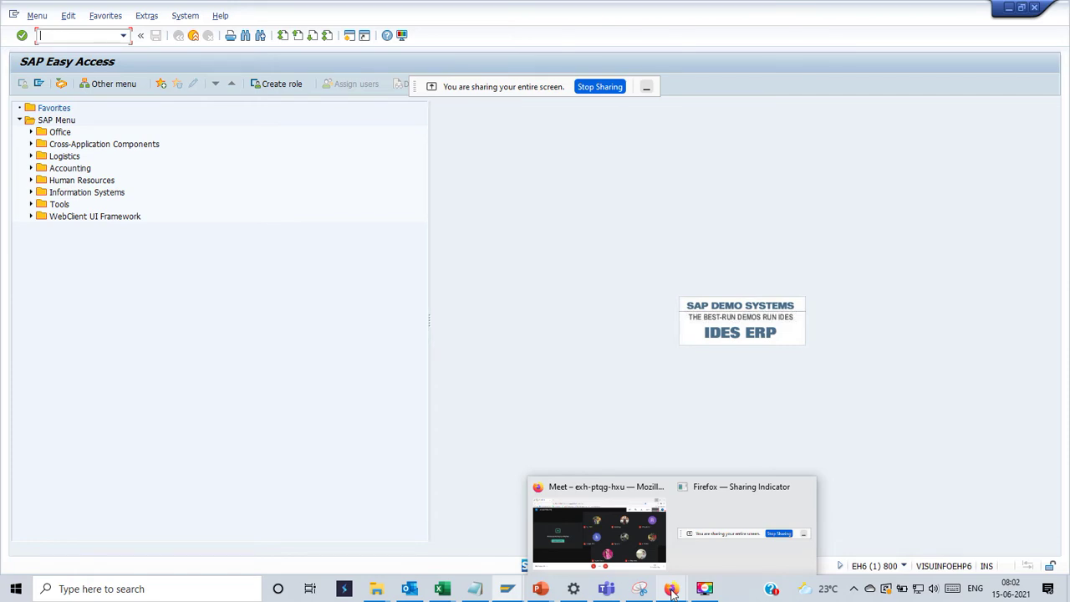
{"action": "left_click", "coordinate": [649, 89]}
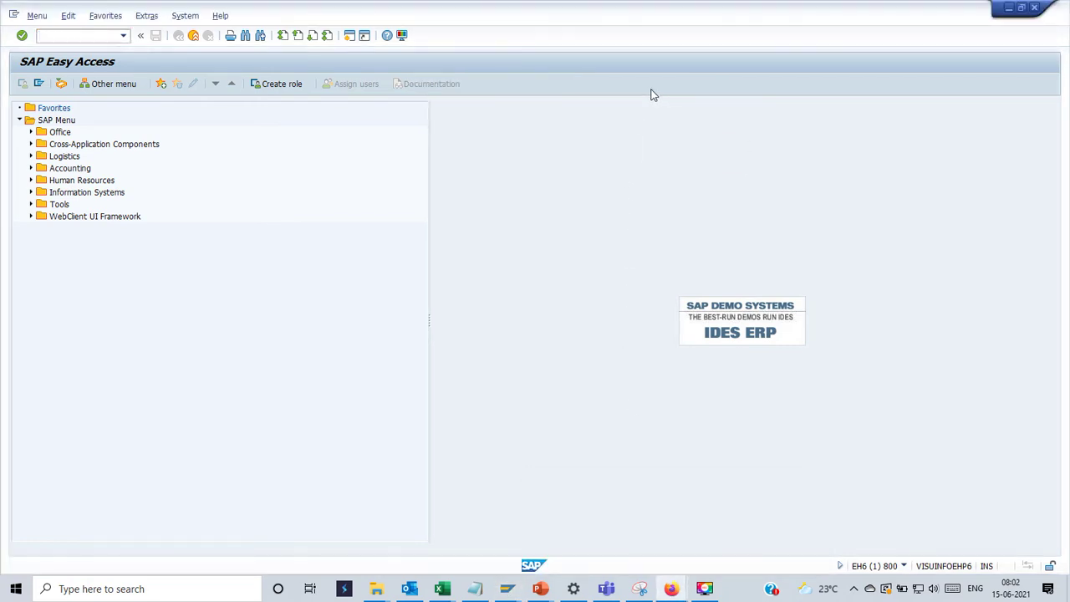
{"action": "left_click", "coordinate": [616, 596]}
{"action": "left_click", "coordinate": [616, 595]}
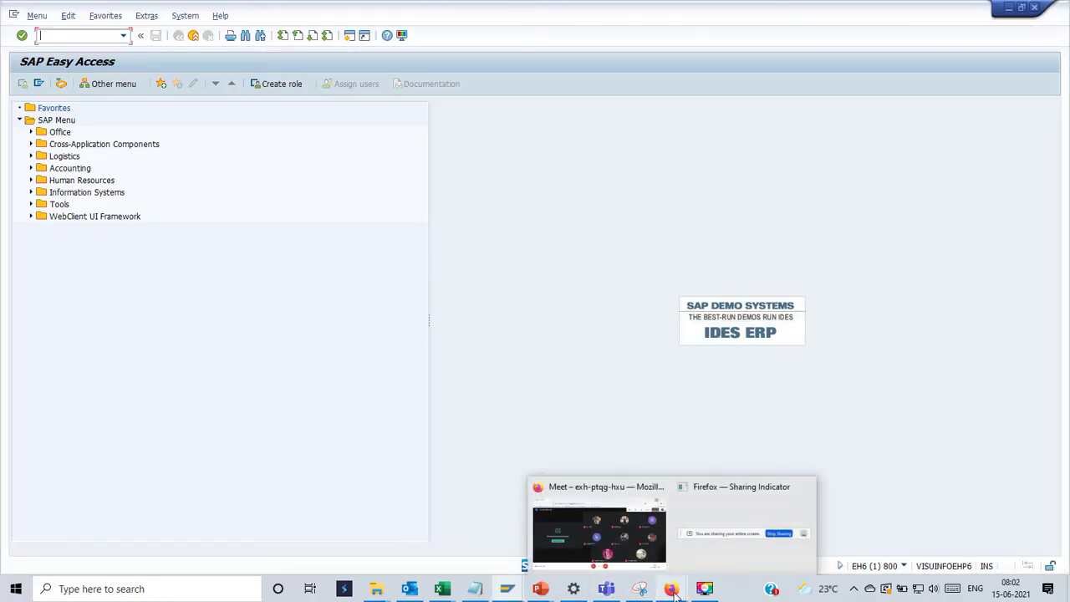
- Unmute the microphone in the Meet call, then minimize the browser and the Agenda notes
{"action": "left_click", "coordinate": [585, 544]}
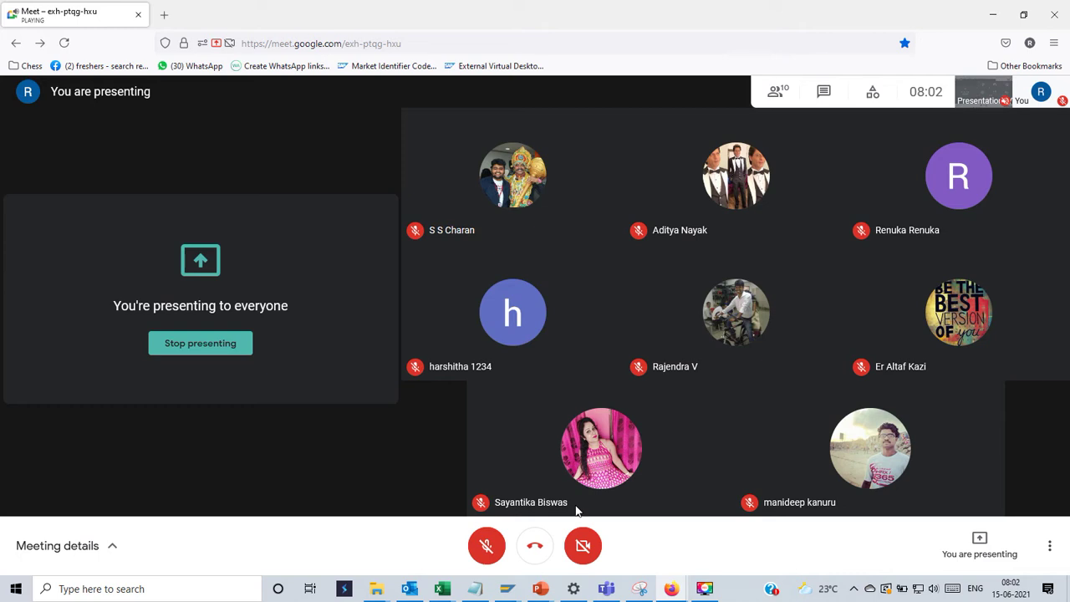
{"action": "left_click", "coordinate": [491, 545]}
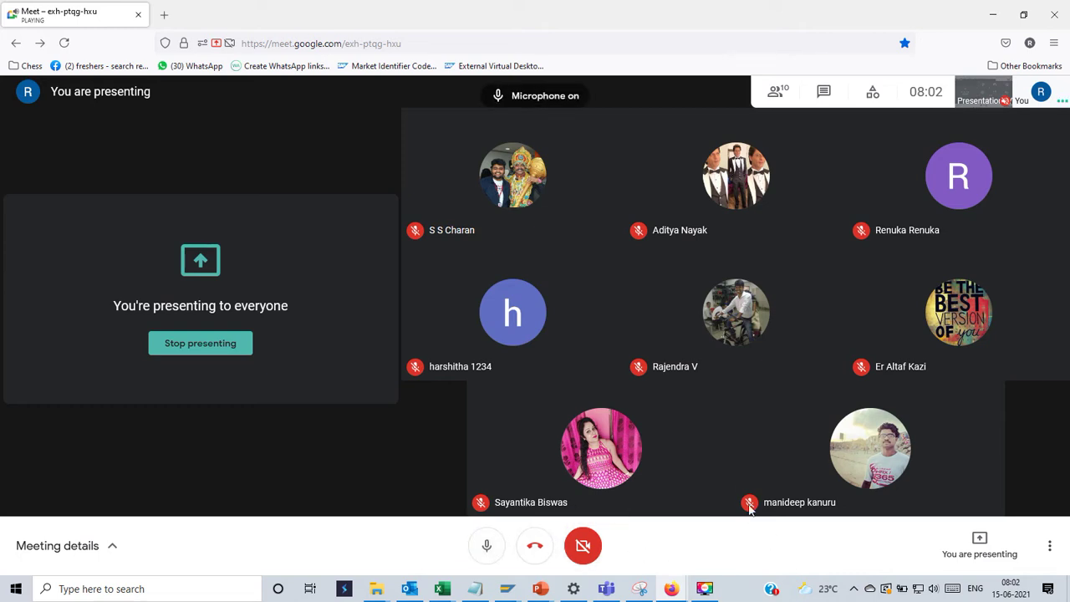
{"action": "left_click", "coordinate": [997, 19]}
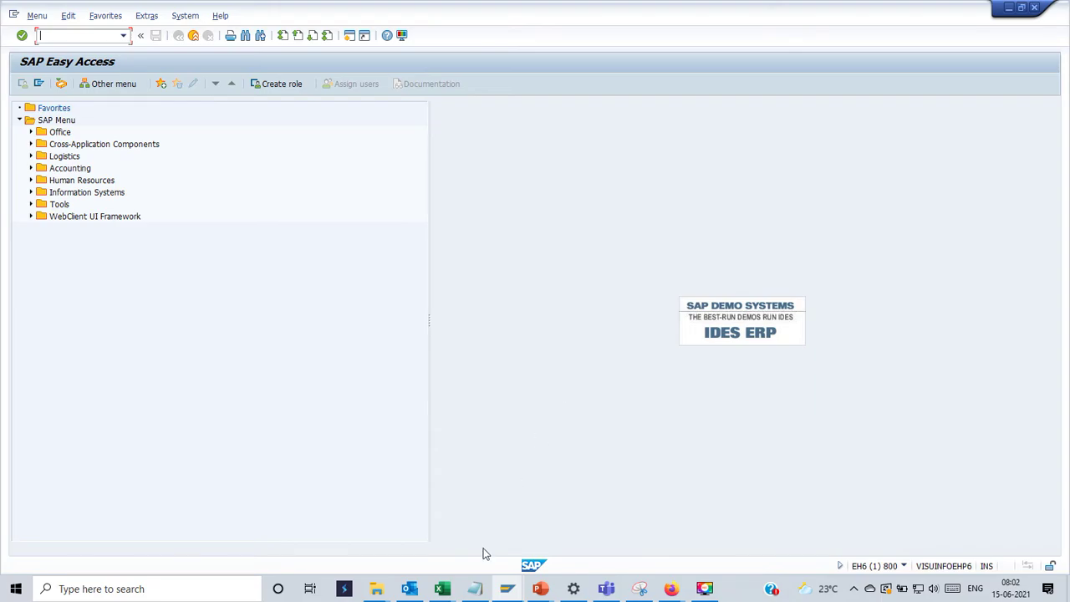
{"action": "left_click", "coordinate": [478, 592]}
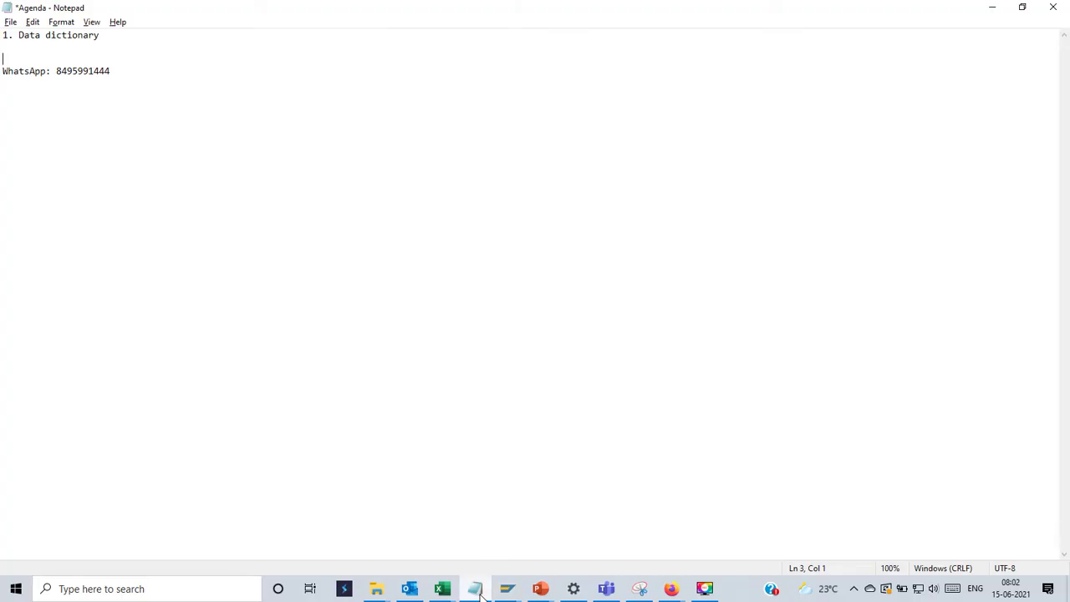
{"action": "left_click", "coordinate": [994, 10]}
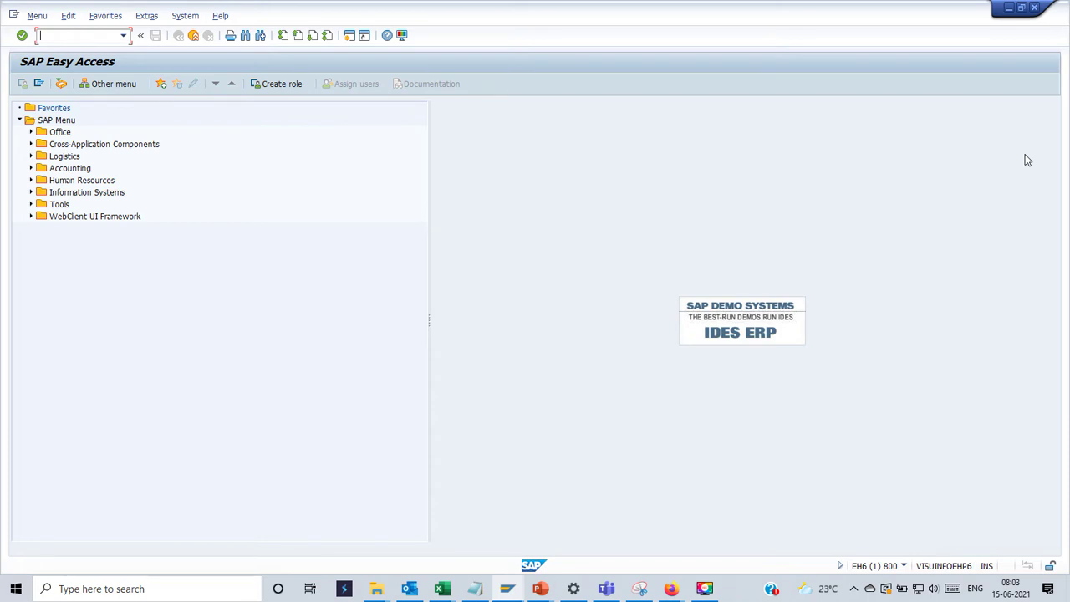
- Try running SE11 and decline the detailed description of the connection error
{"action": "type", "text": "se11"}
{"action": "key", "text": "Return"}
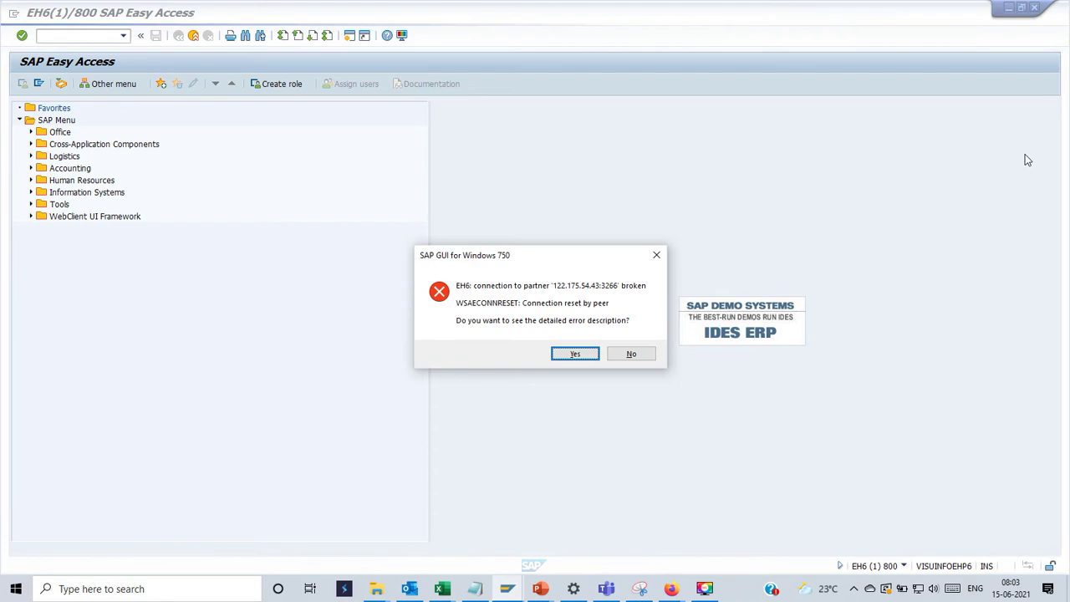
{"action": "left_click", "coordinate": [638, 357]}
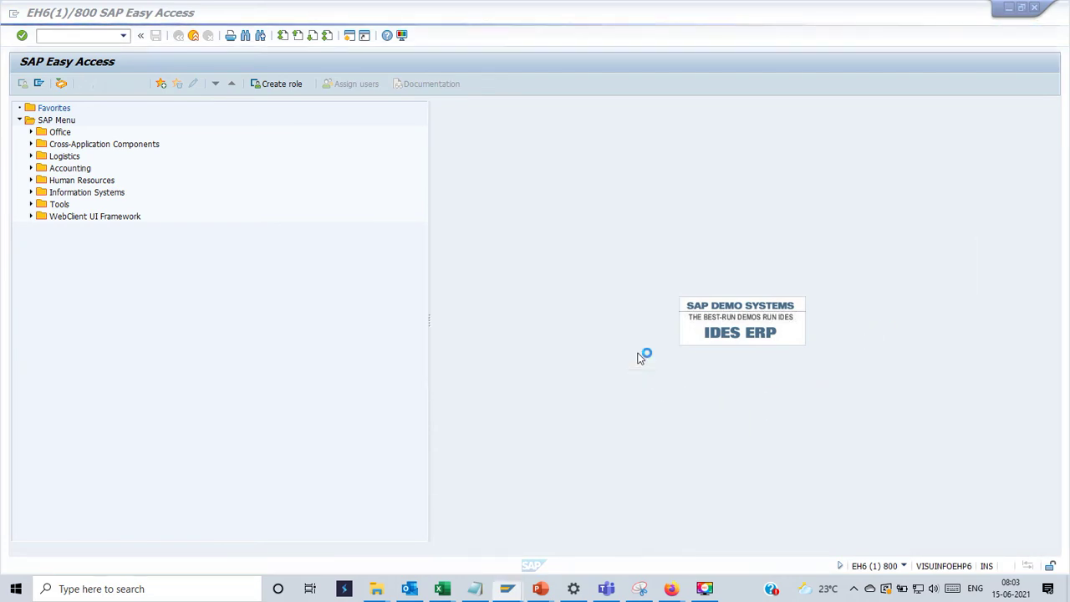
- Log back on to the SAP ECC PRACTICE SERVER with the training user ID and password
{"action": "left_click", "coordinate": [507, 588]}
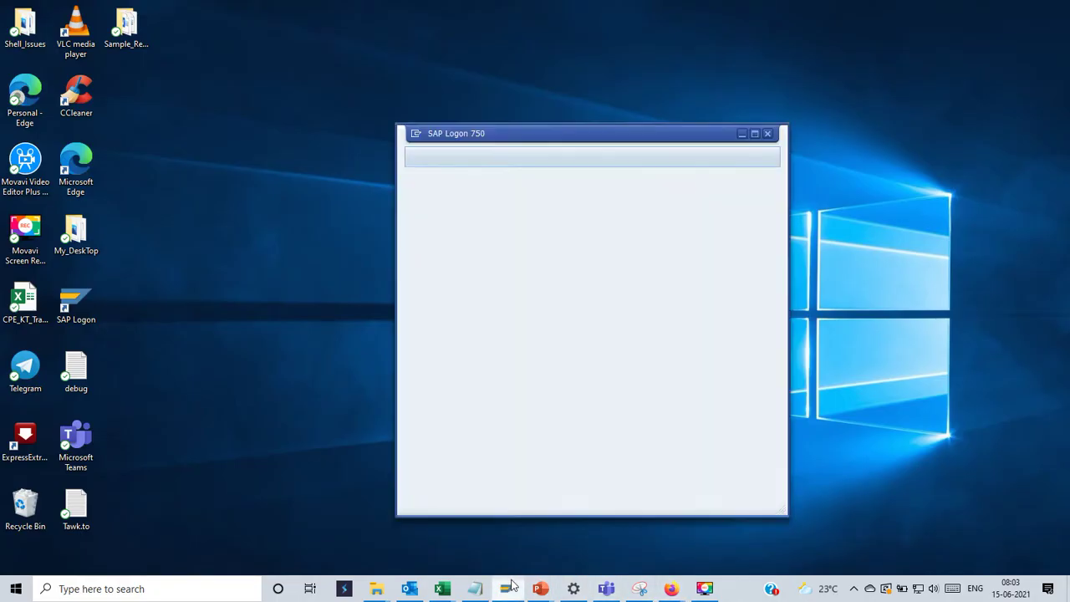
{"action": "double_click", "coordinate": [500, 187]}
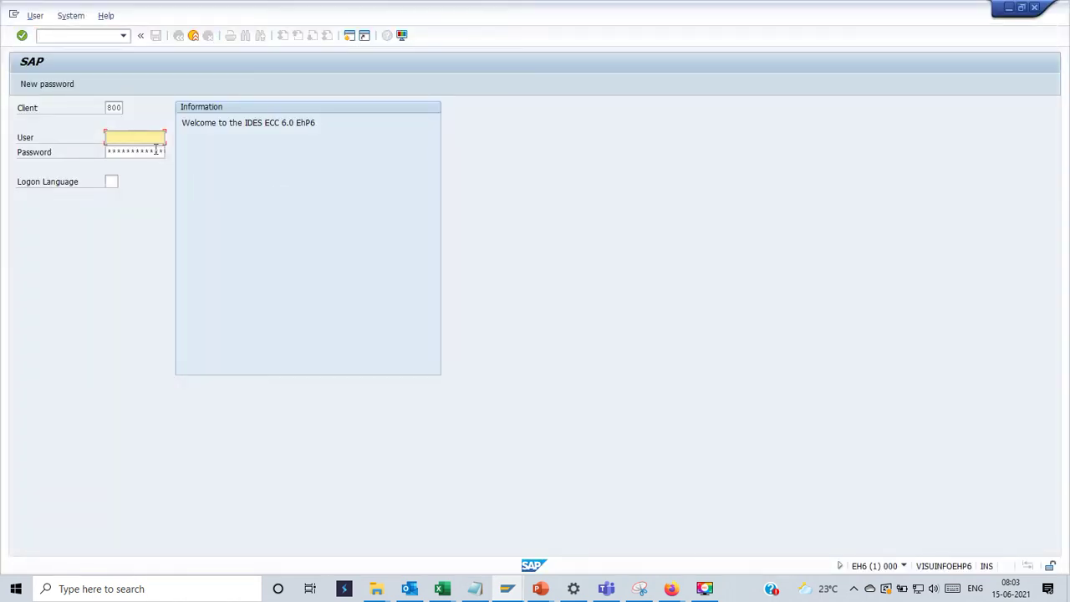
{"action": "type", "text": "user200"}
{"action": "key", "text": "Tab"}
{"action": "type", "text": "*****"}
{"action": "key", "text": "Return"}
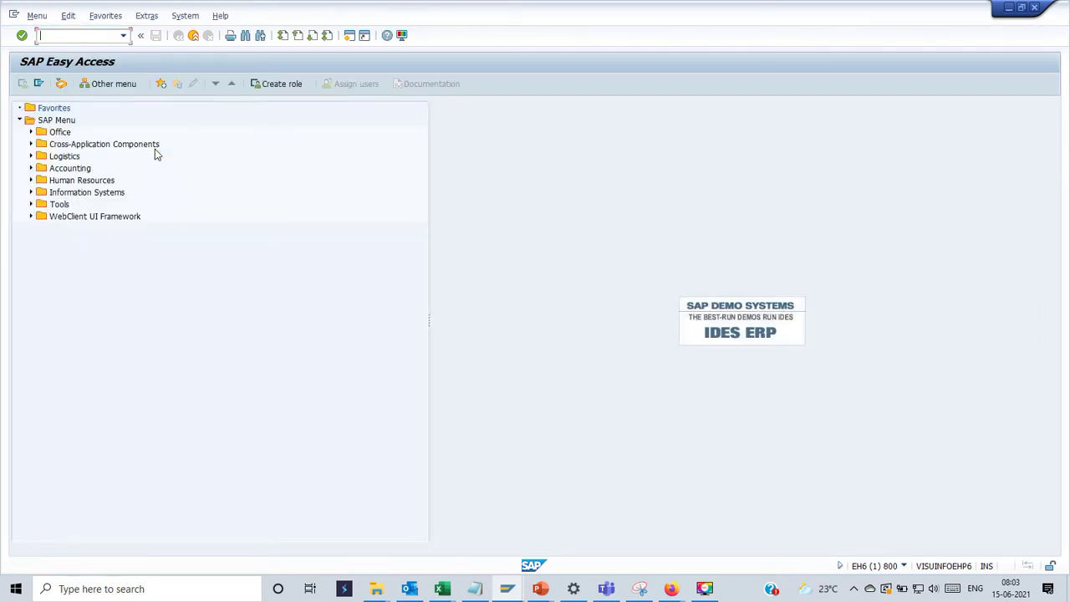
- Open the ABAP Dictionary via SE11, check the Data type value help, then select Database table
{"action": "type", "text": "Se11"}
{"action": "key", "text": "Return"}
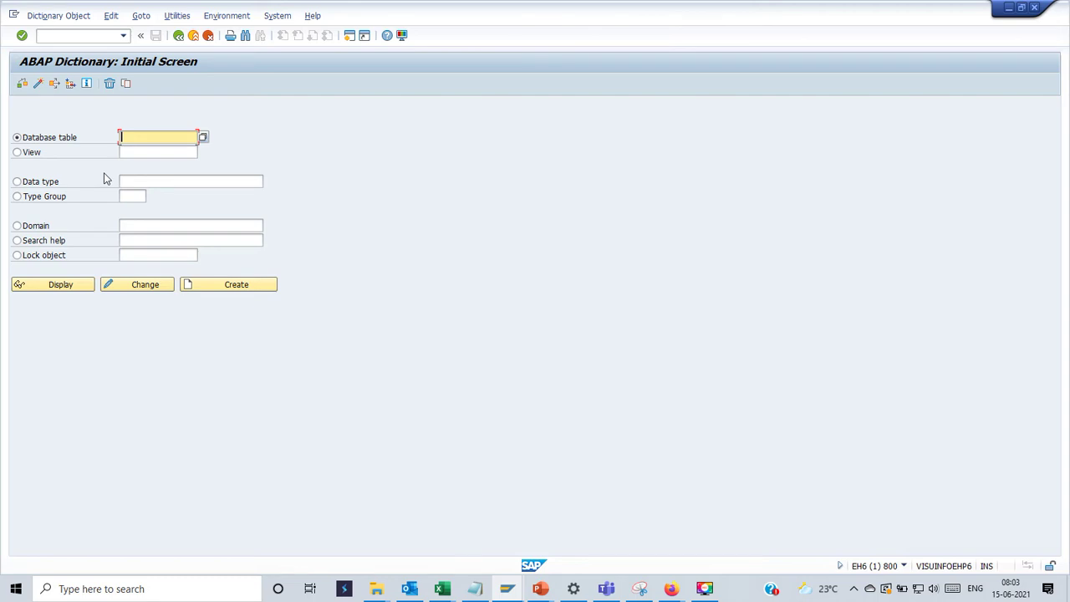
{"action": "left_click", "coordinate": [29, 186]}
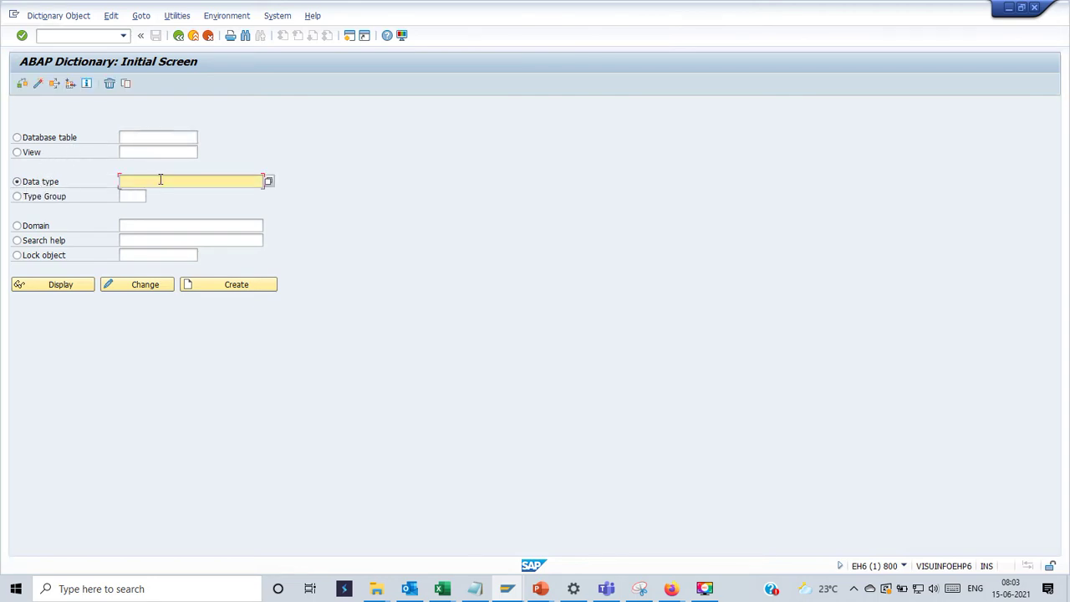
{"action": "left_click", "coordinate": [268, 182]}
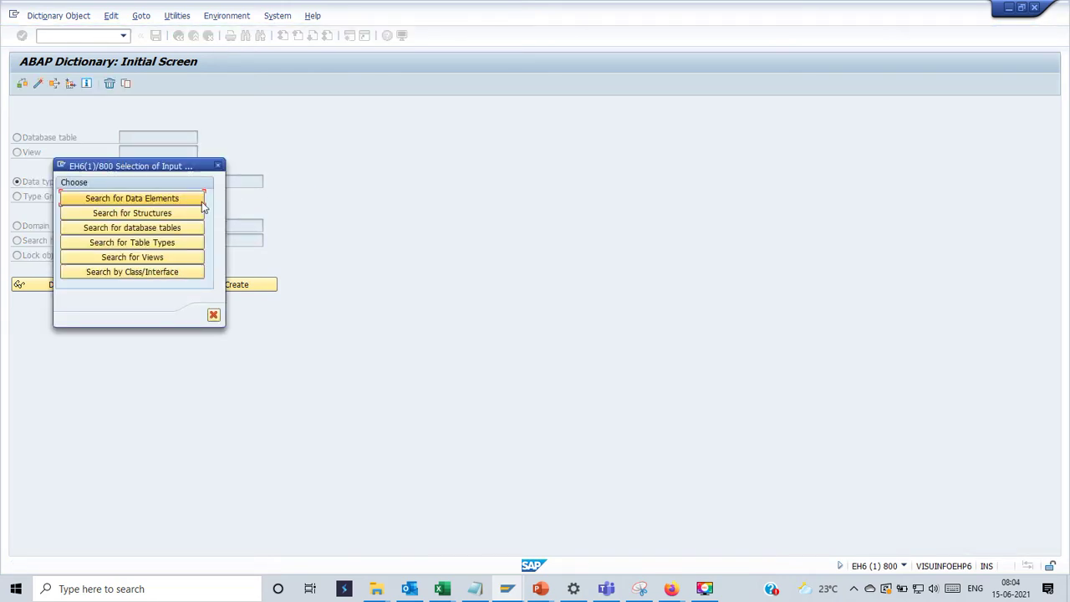
{"action": "left_click", "coordinate": [218, 165]}
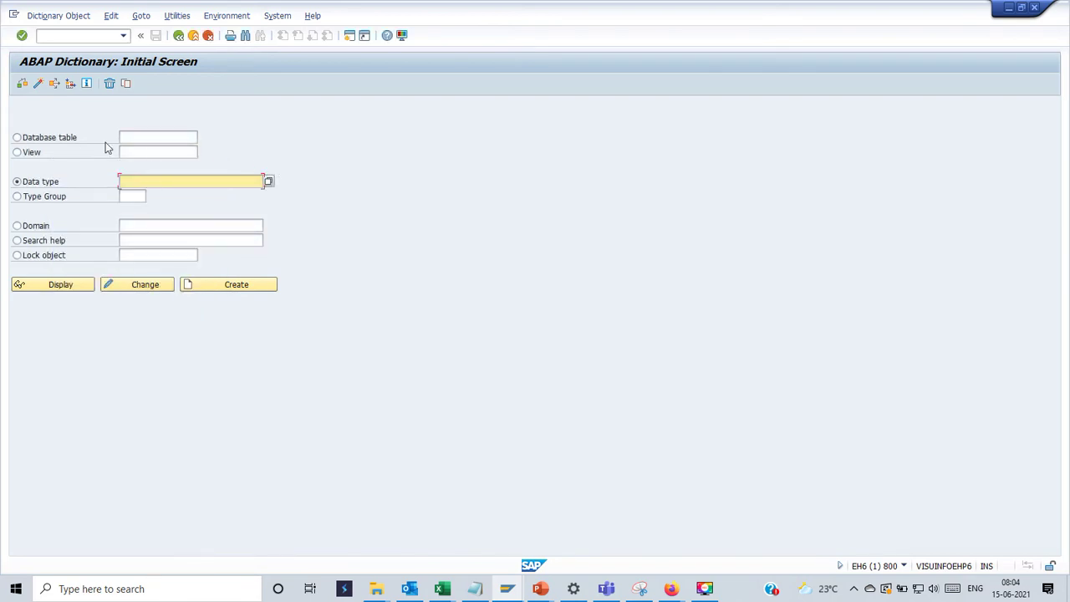
{"action": "left_click", "coordinate": [35, 142]}
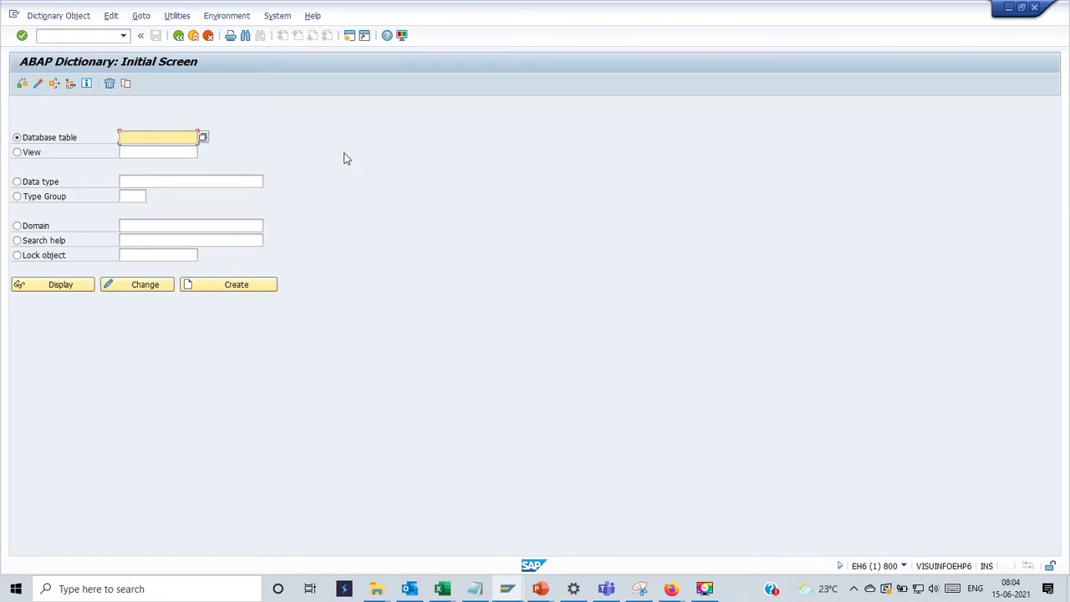
- Enter table name mara, correcting a mistyped ZZ, and display its definition
{"action": "type", "text": "mara"}
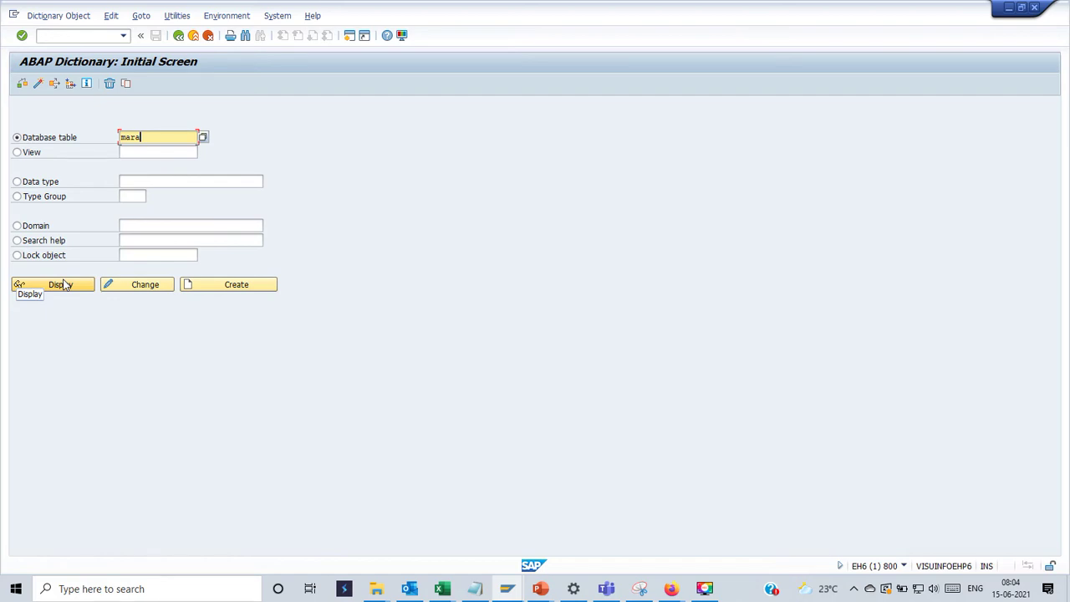
{"action": "left_click", "coordinate": [63, 285]}
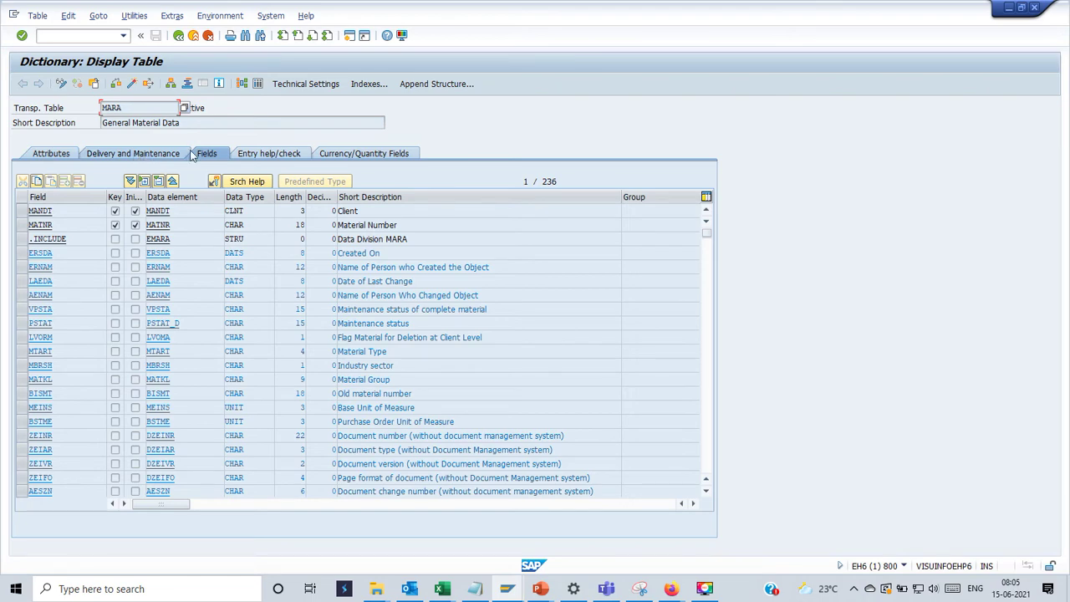
{"action": "scroll", "coordinate": [365, 313], "scroll_direction": "down", "scroll_amount": 1}
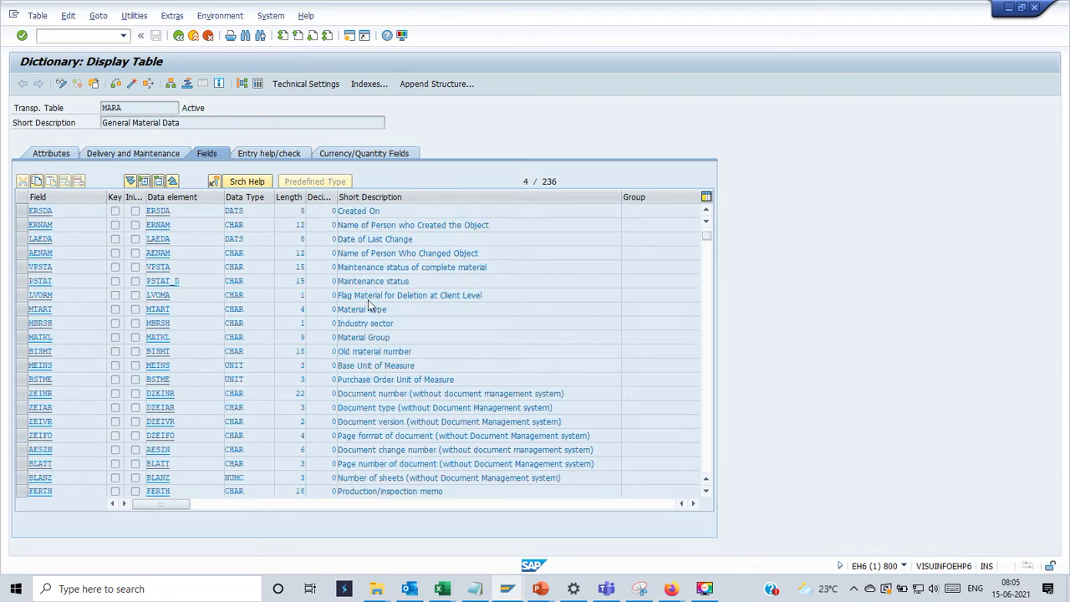
{"action": "scroll", "coordinate": [199, 345], "scroll_direction": "down", "scroll_amount": 6}
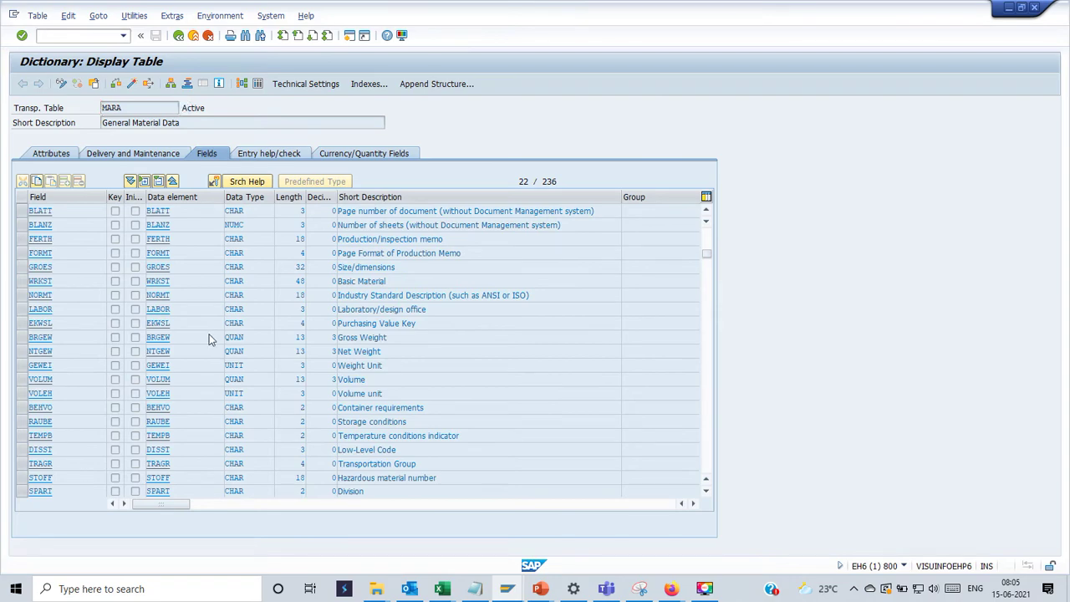
{"action": "scroll", "coordinate": [210, 334], "scroll_direction": "down", "scroll_amount": 3}
{"action": "scroll", "coordinate": [585, 176], "scroll_direction": "up", "scroll_amount": 1}
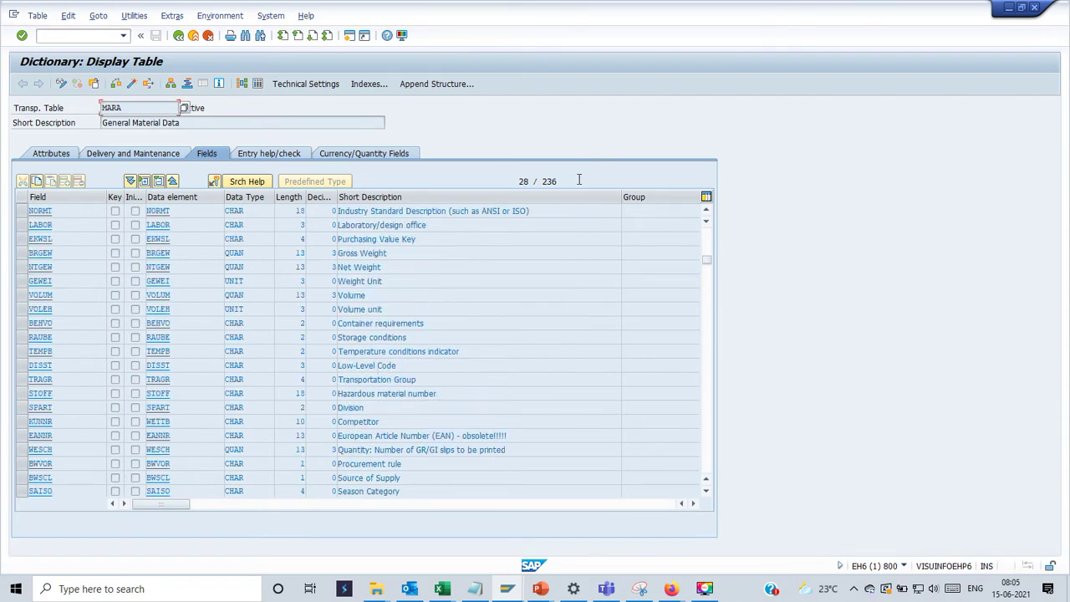
{"action": "left_click_drag", "start_coordinate": [565, 182], "coordinate": [528, 183]}
{"action": "key", "text": "Return"}
{"action": "left_click", "coordinate": [287, 158]}
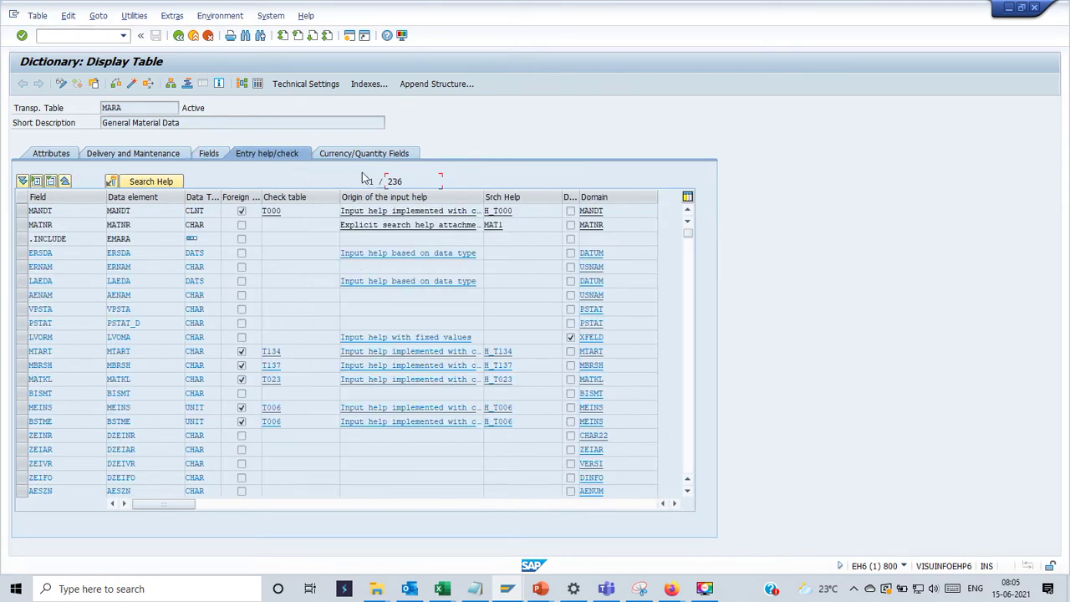
{"action": "left_click", "coordinate": [376, 155]}
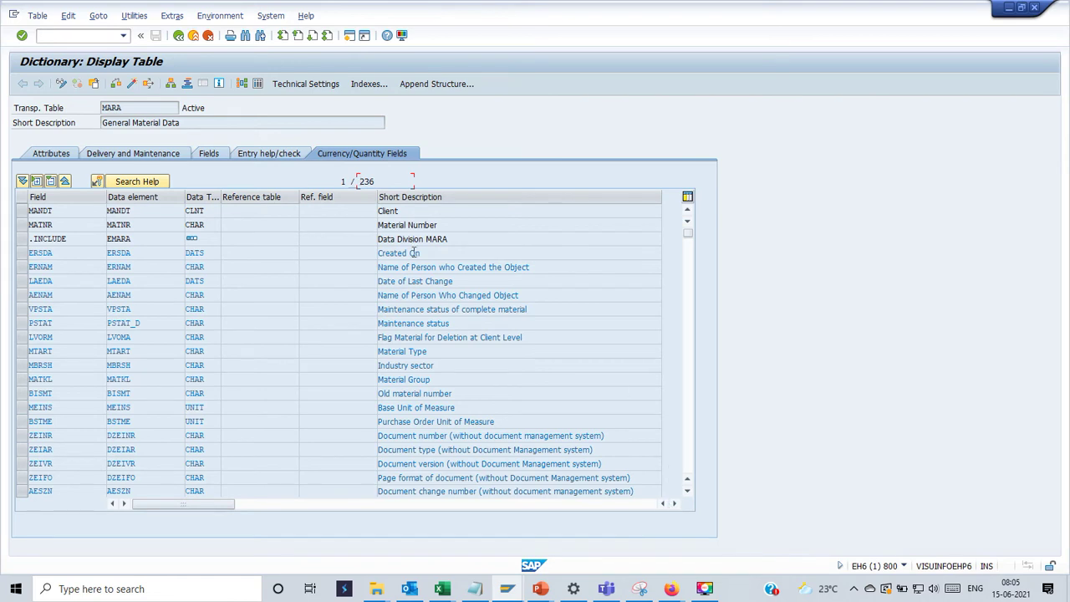
{"action": "left_click", "coordinate": [179, 36]}
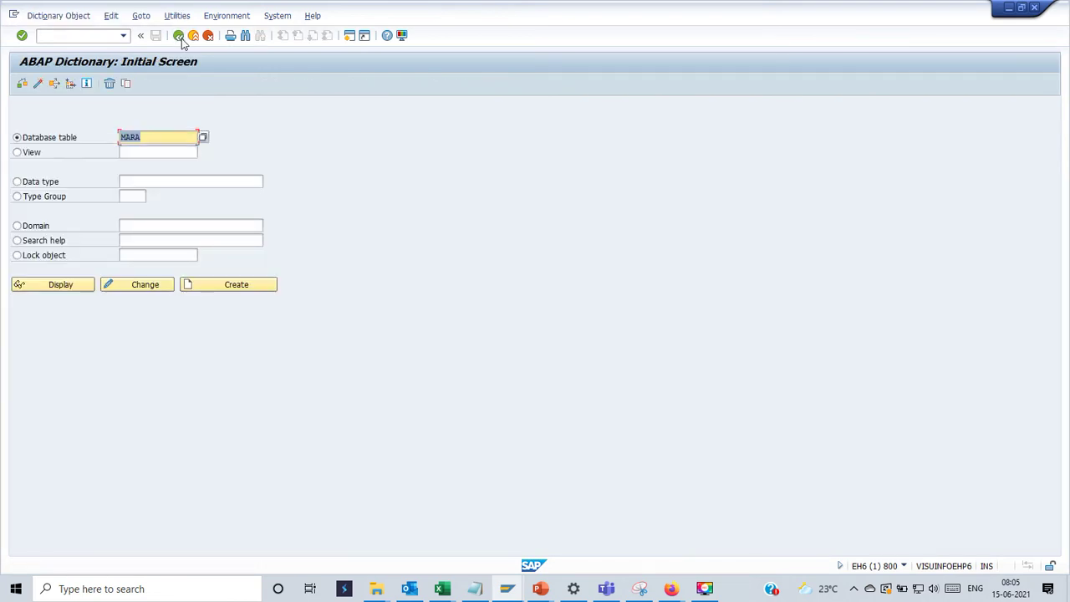
- Replace MARA with ZZDEMO in the Database table field and select the new name
{"action": "key", "text": "BackSpace"}
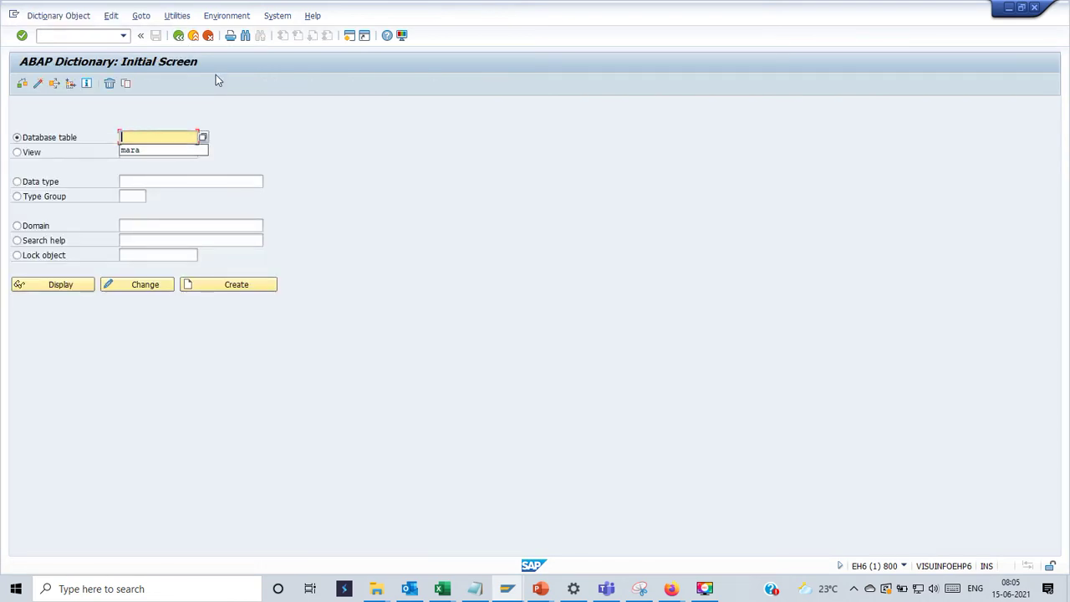
{"action": "type", "text": "ZZDEMO"}
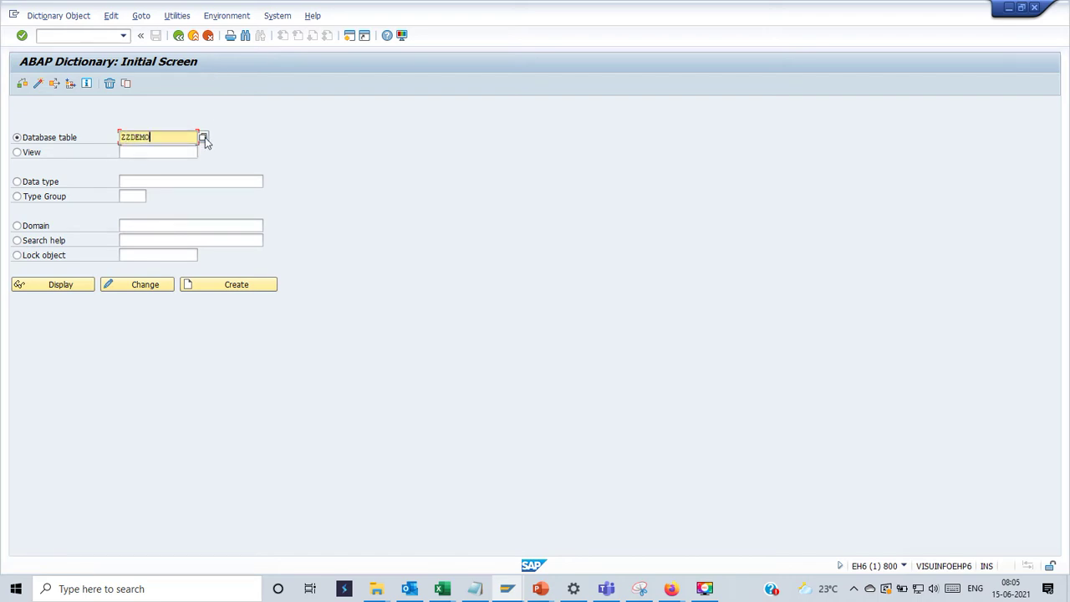
{"action": "key", "text": "shift+Home"}
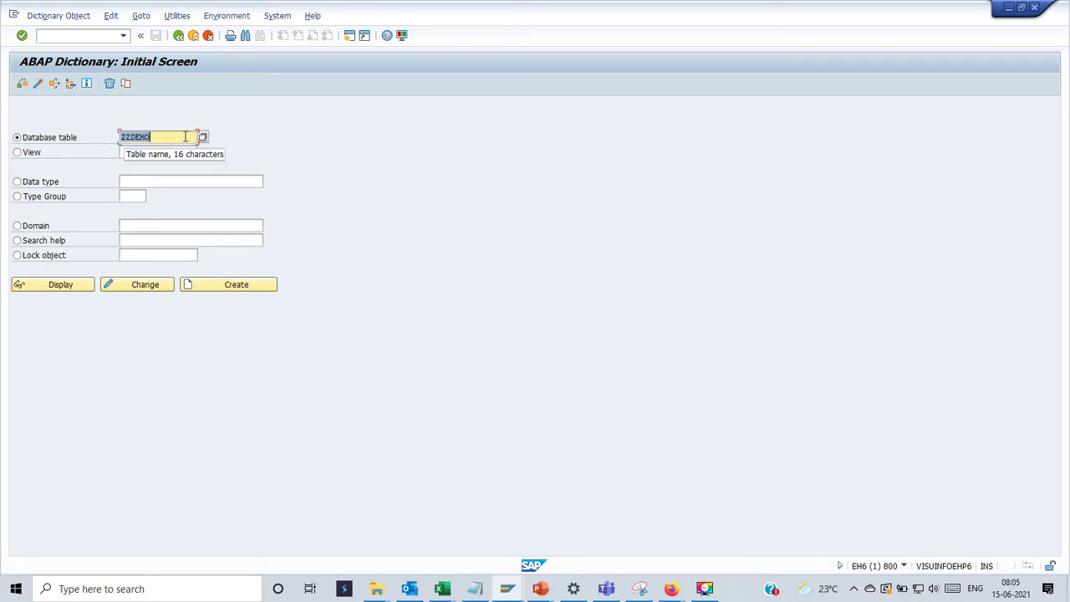
- Try to create table ZZDEMO, dismiss the developer registration request and acknowledge Access refused
{"action": "left_click", "coordinate": [193, 136]}
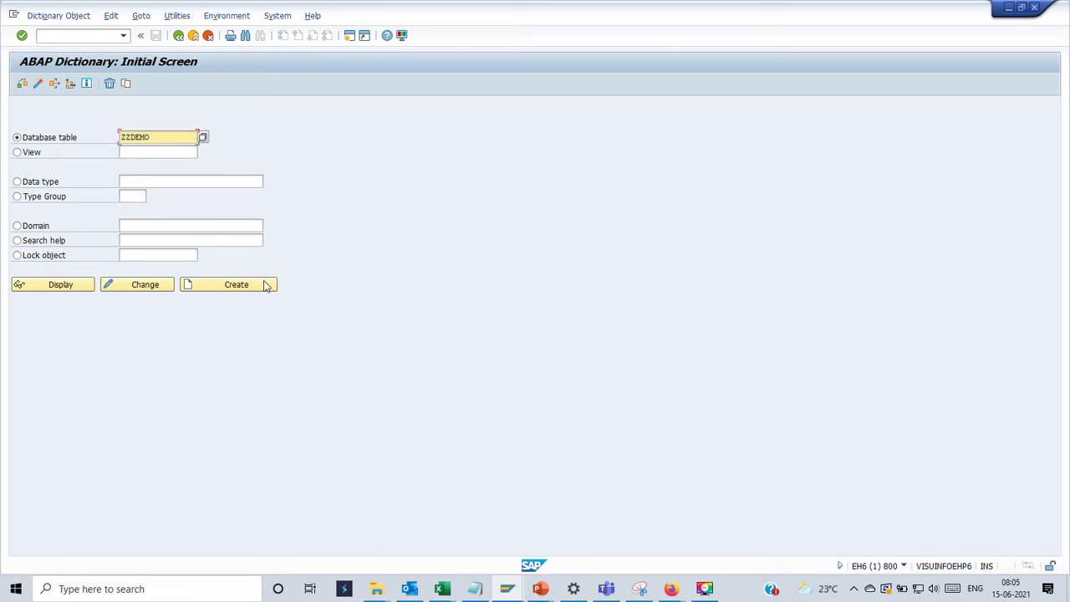
{"action": "left_click", "coordinate": [90, 288]}
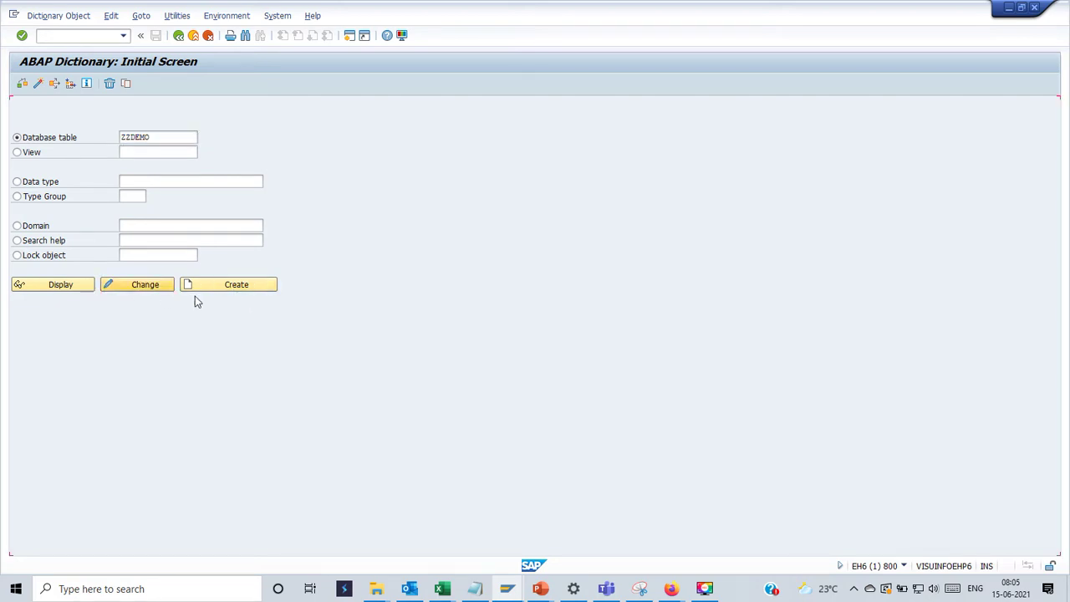
{"action": "left_click", "coordinate": [248, 289]}
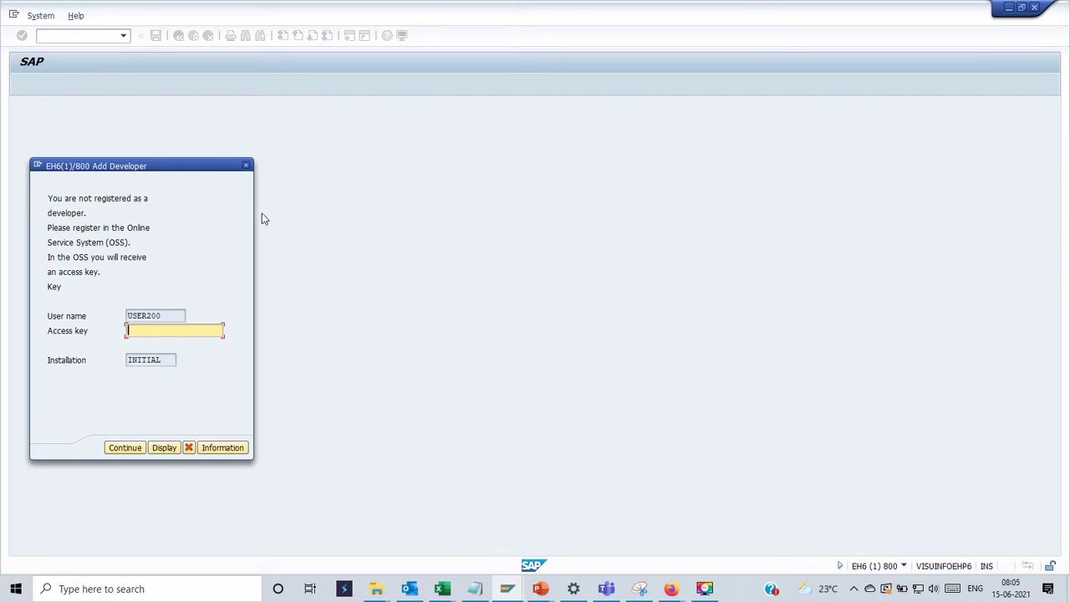
{"action": "left_click", "coordinate": [247, 165]}
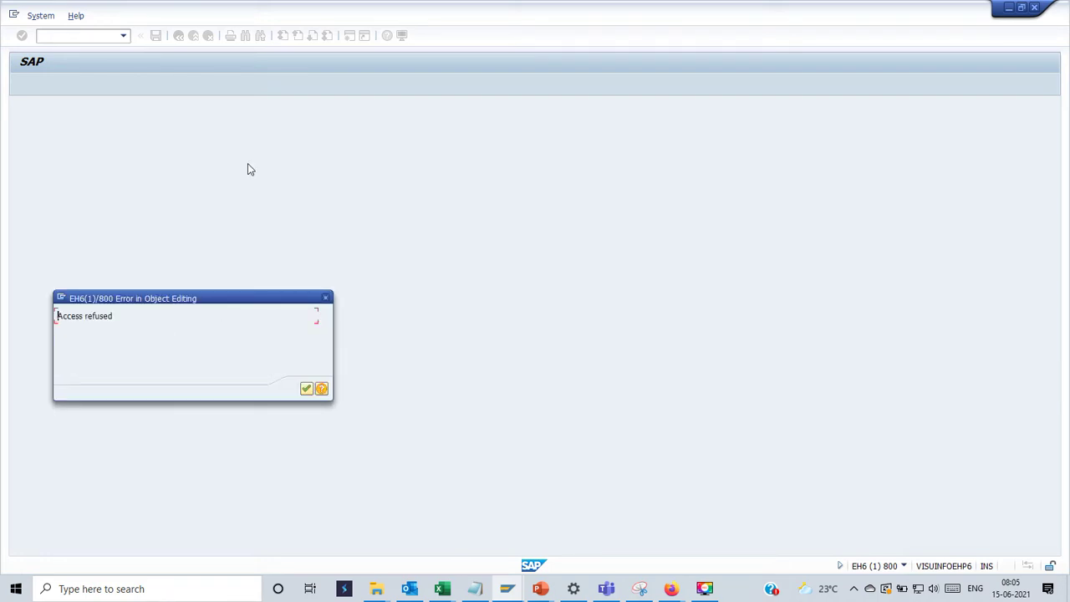
{"action": "left_click", "coordinate": [306, 388]}
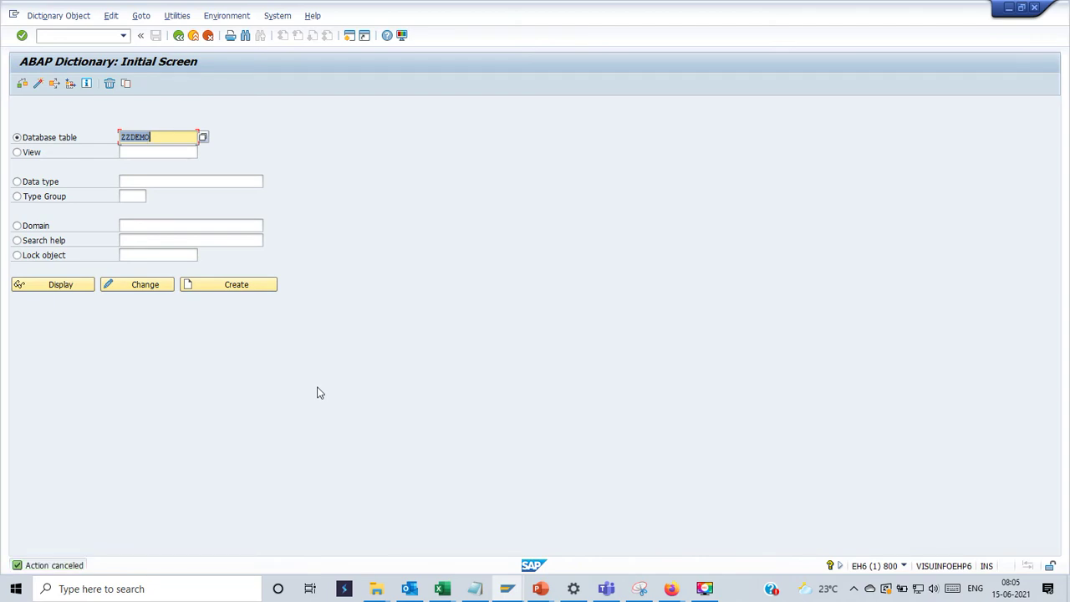
- Retry creating ZZDEMO, cancelling registration and acknowledging the Access refused error again
{"action": "left_click", "coordinate": [242, 289]}
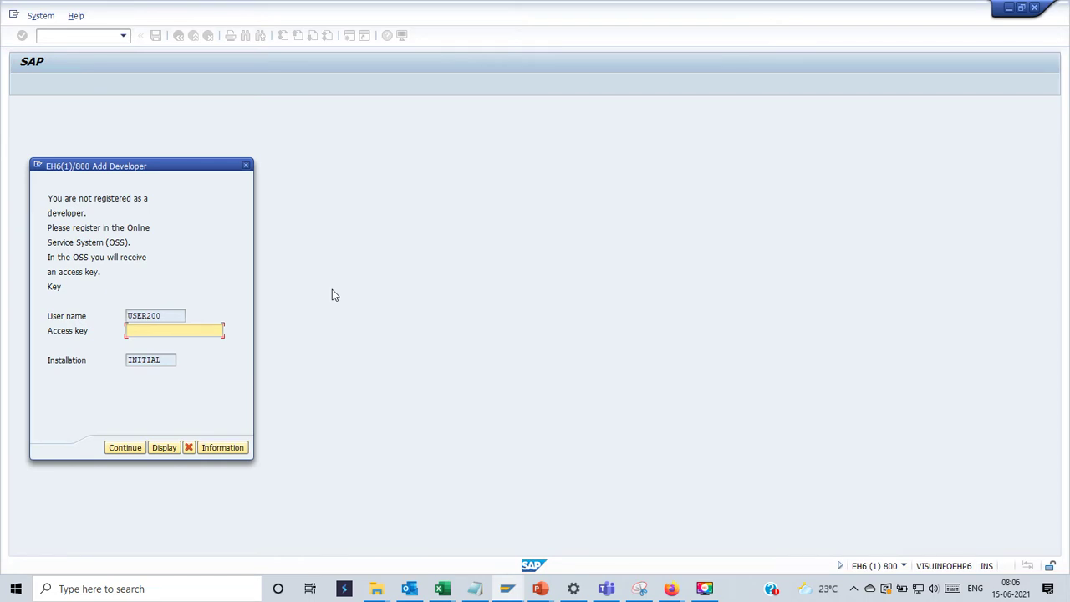
{"action": "left_click", "coordinate": [189, 448]}
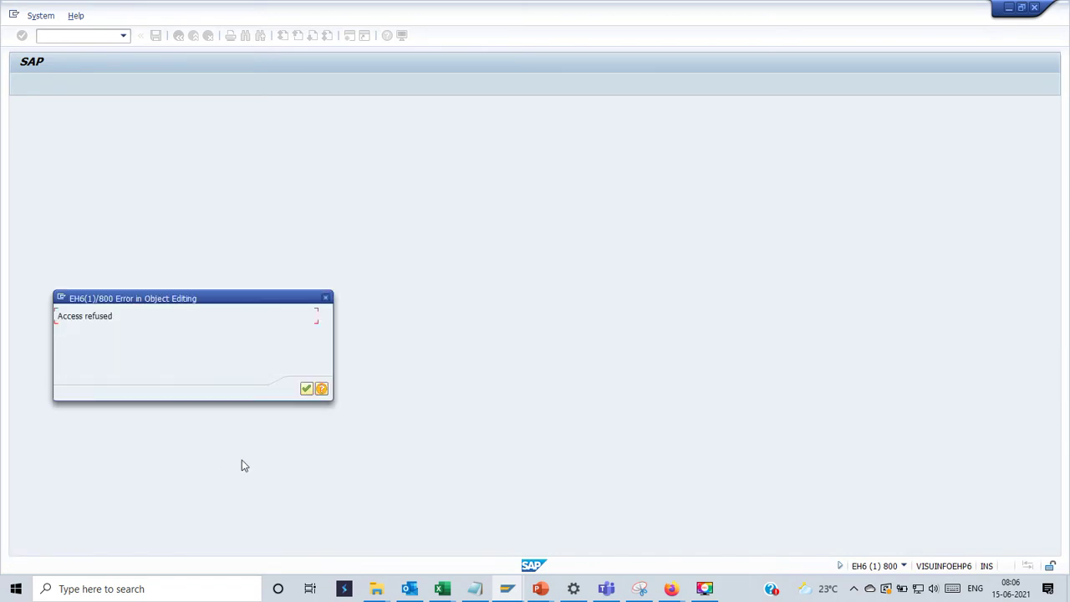
{"action": "left_click", "coordinate": [306, 389]}
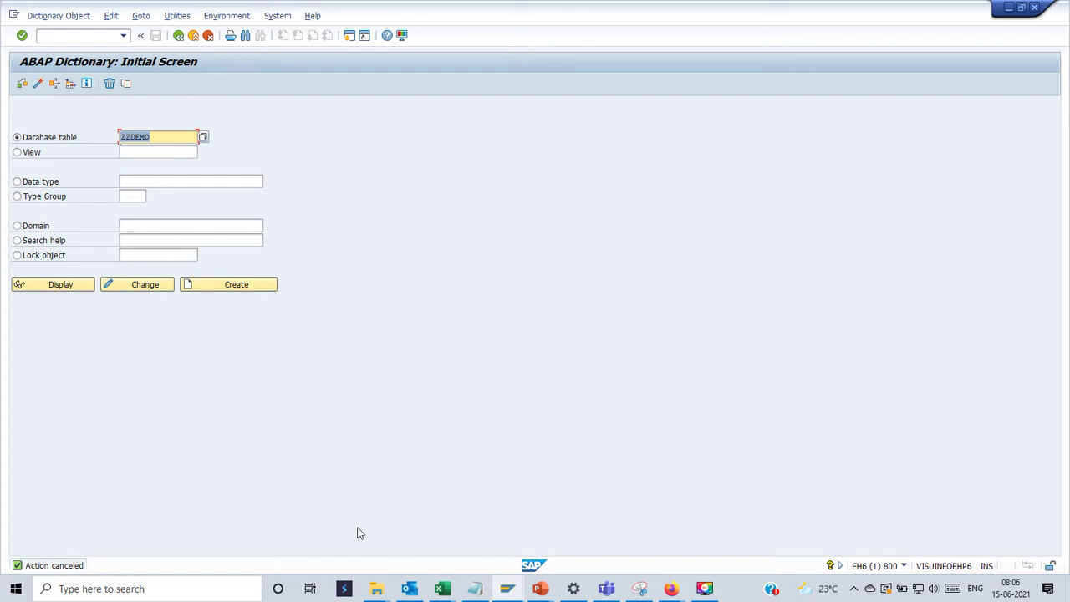
- Fill in mara from the field history in place of ZZDEMO and display its definition
{"action": "key", "text": "BackSpace"}
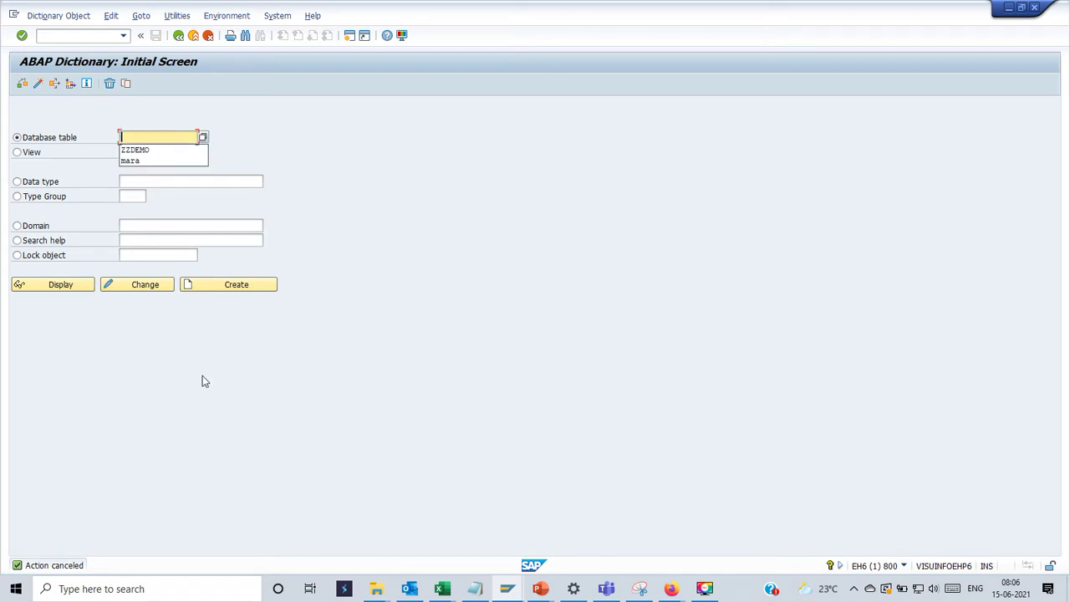
{"action": "key", "text": "Down"}
{"action": "key", "text": "Down"}
{"action": "key", "text": "Return"}
{"action": "left_click", "coordinate": [59, 285]}
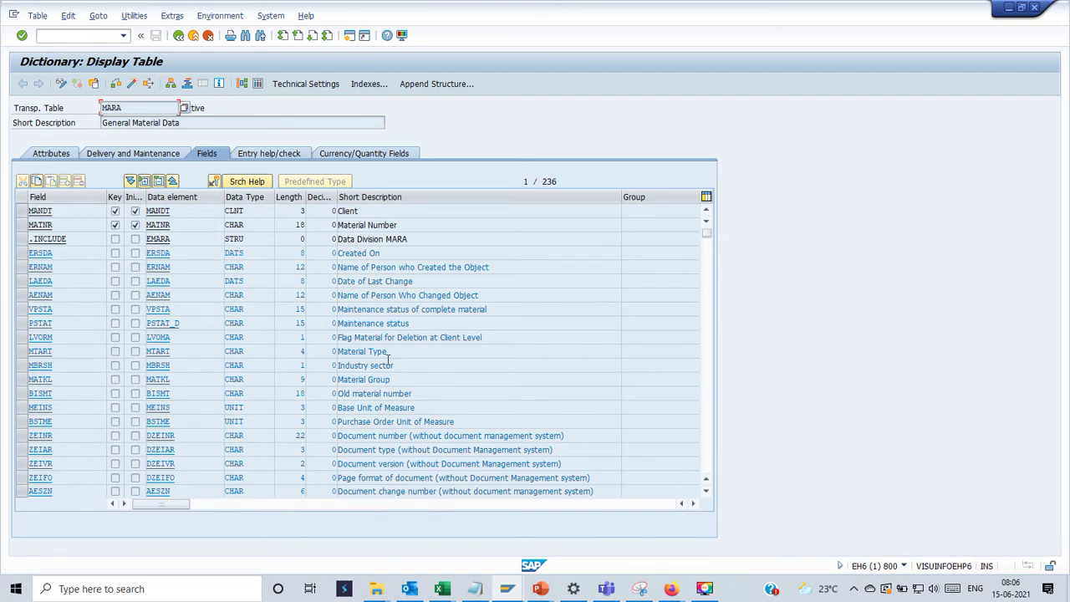
- Admit another waiting participant into the Meet call, then view MARA's Attributes tab
{"action": "left_click", "coordinate": [672, 589]}
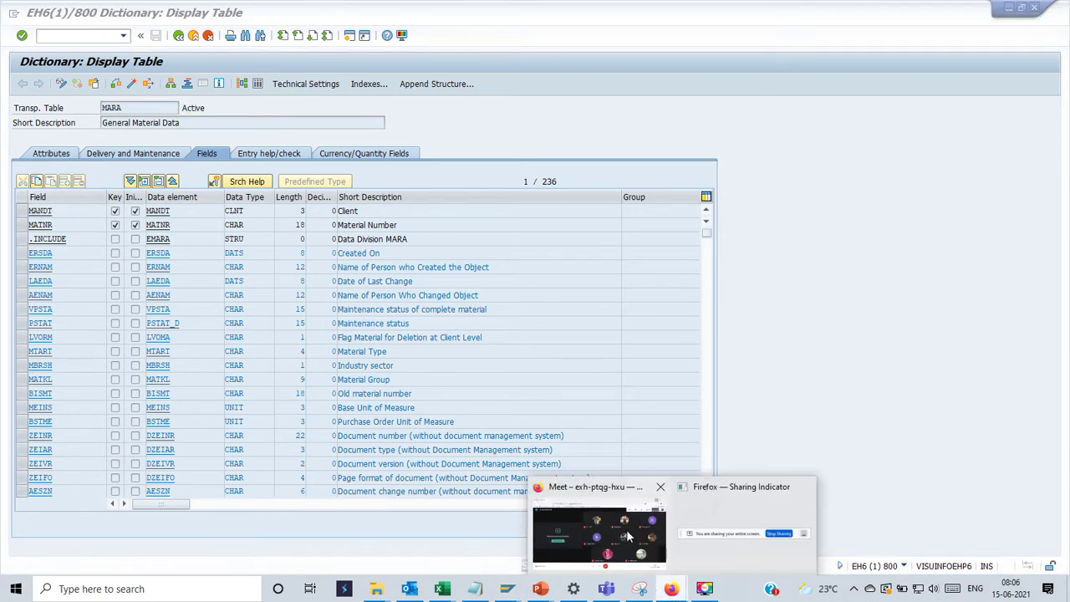
{"action": "left_click", "coordinate": [605, 512]}
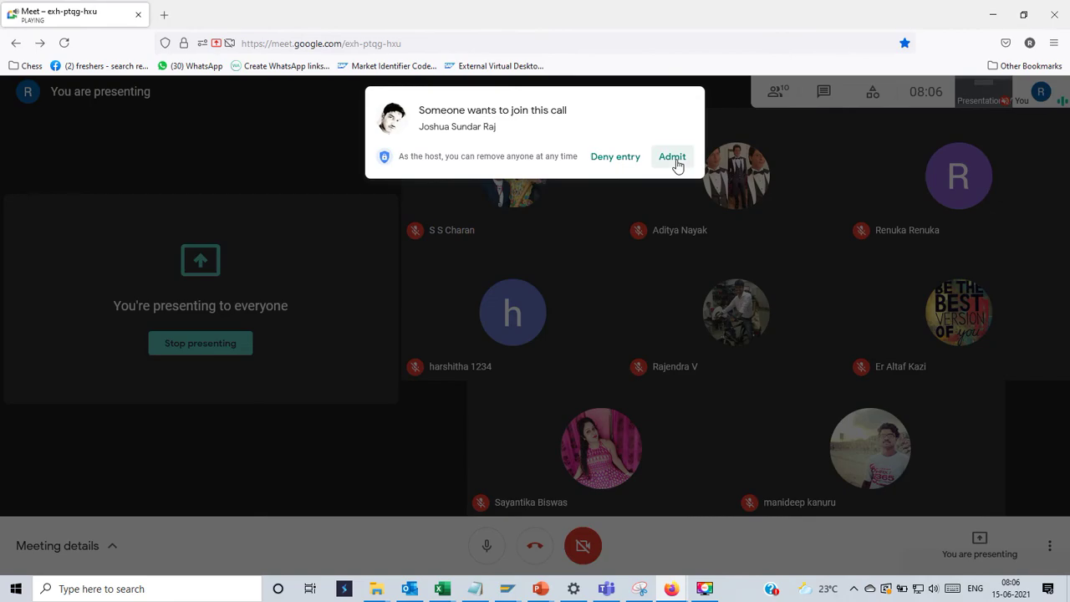
{"action": "left_click", "coordinate": [672, 159]}
{"action": "left_click", "coordinate": [1003, 10]}
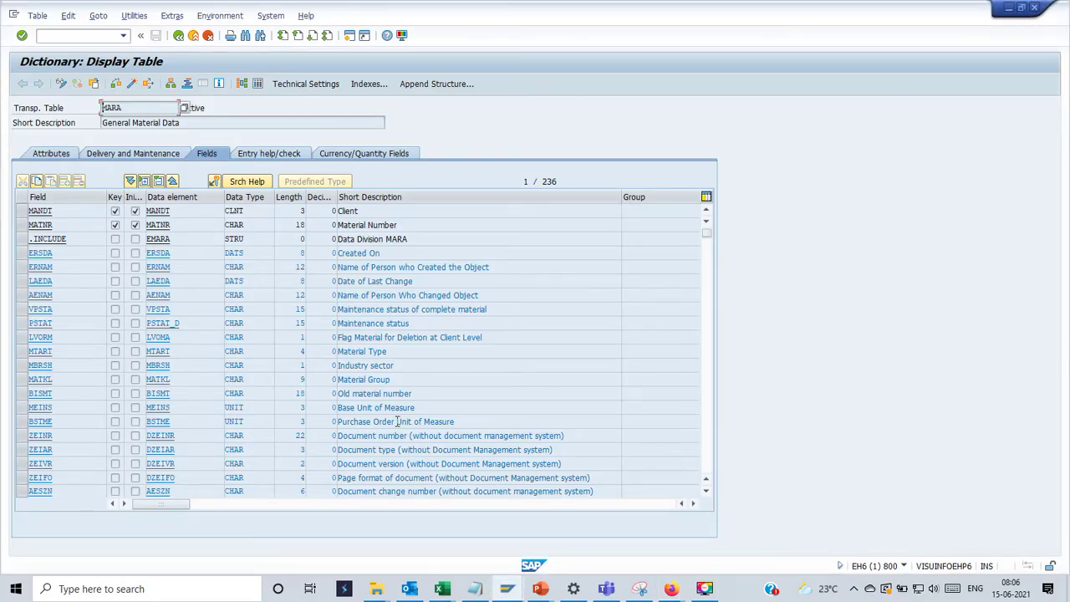
{"action": "left_click", "coordinate": [63, 153]}
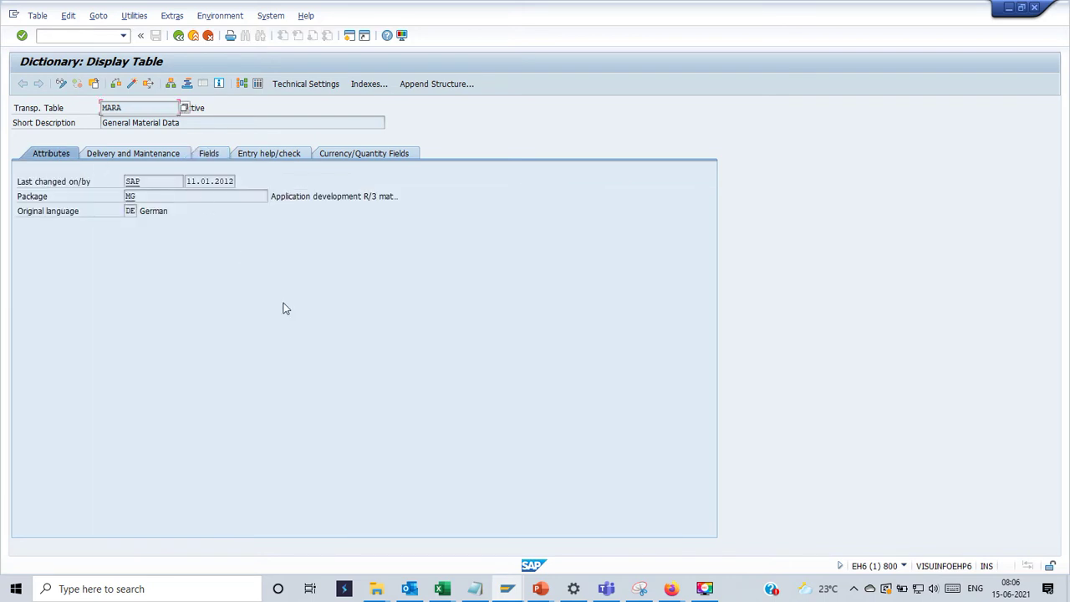
- Select package MG, then open Package Builder SE21 in a new session with /ose21
{"action": "double_click", "coordinate": [144, 196]}
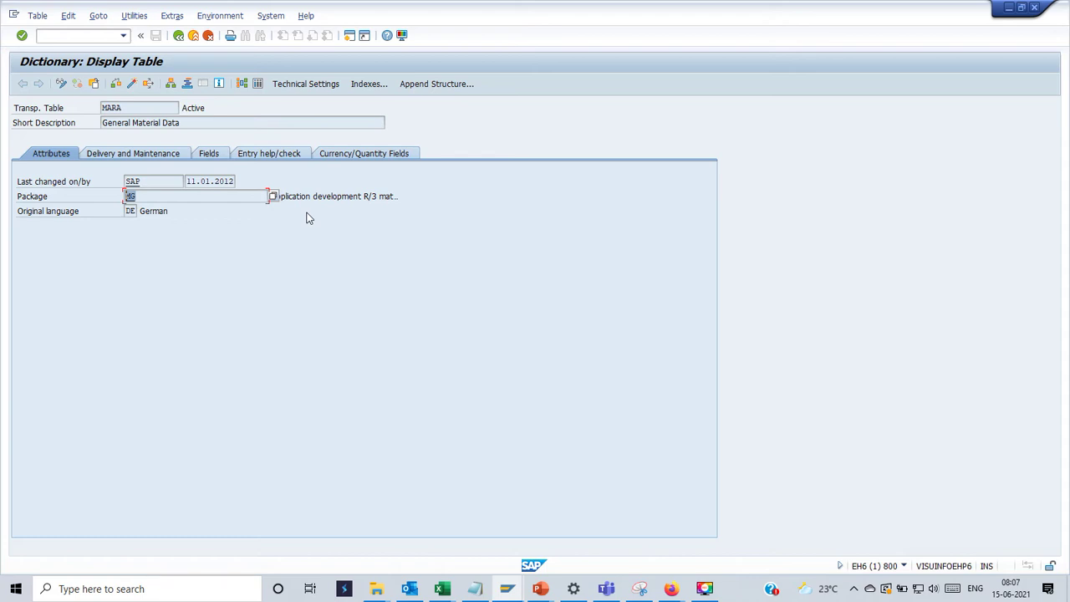
{"action": "left_click", "coordinate": [50, 35]}
{"action": "type", "text": "/ose21"}
{"action": "key", "text": "Return"}
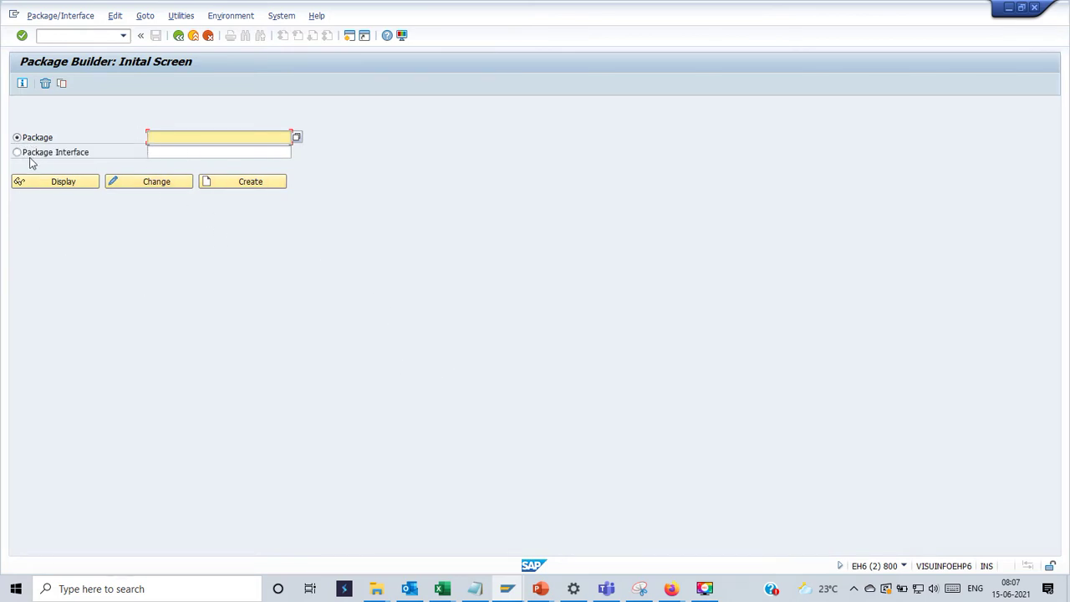
{"action": "left_click", "coordinate": [671, 589]}
{"action": "left_click", "coordinate": [627, 552]}
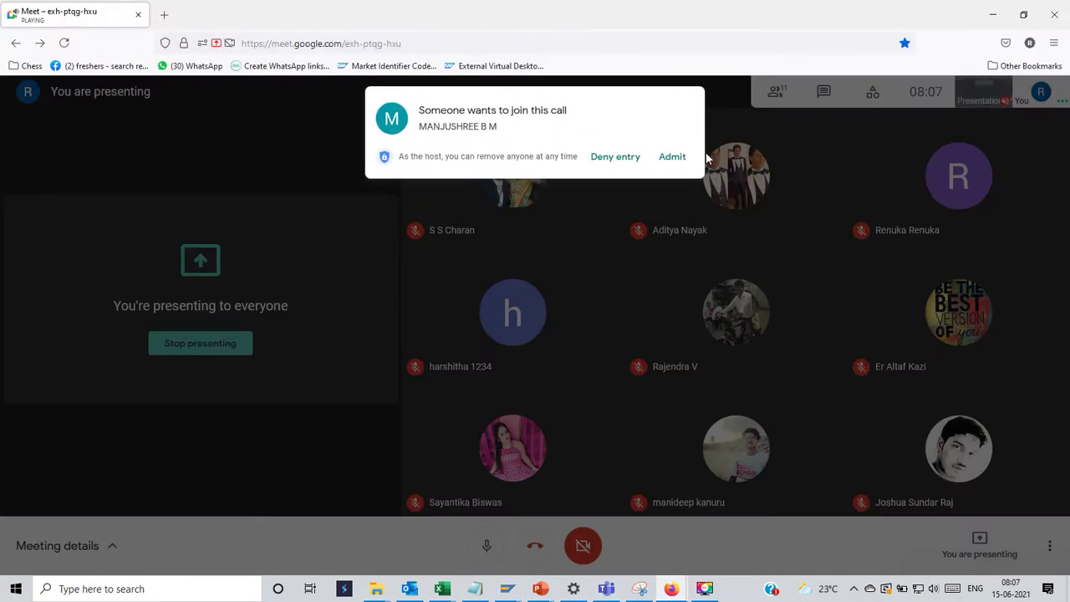
{"action": "left_click", "coordinate": [670, 159]}
{"action": "left_click", "coordinate": [992, 14]}
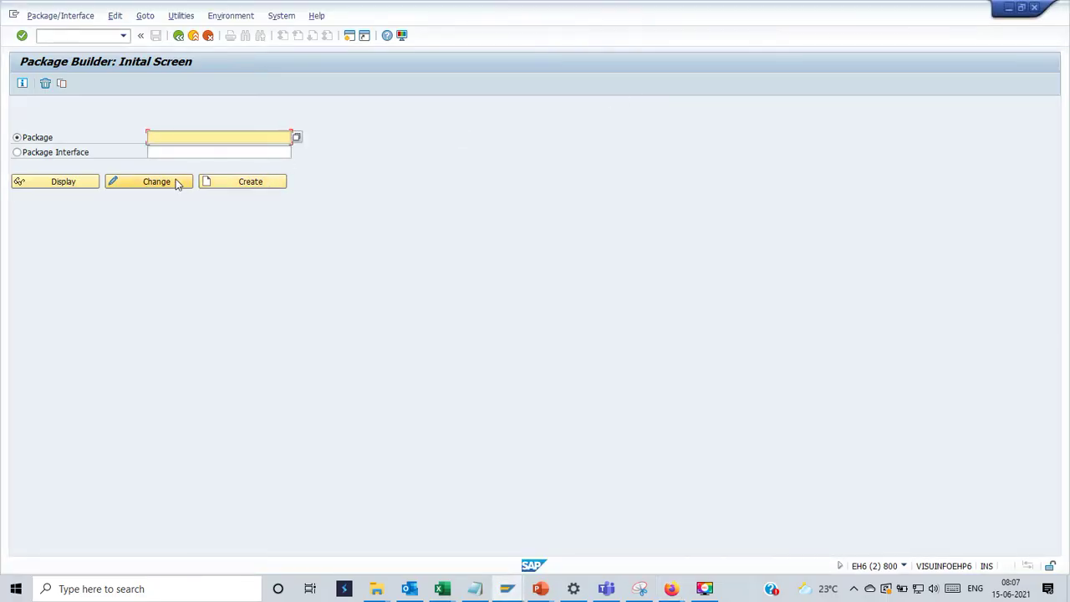
{"action": "left_click", "coordinate": [297, 138]}
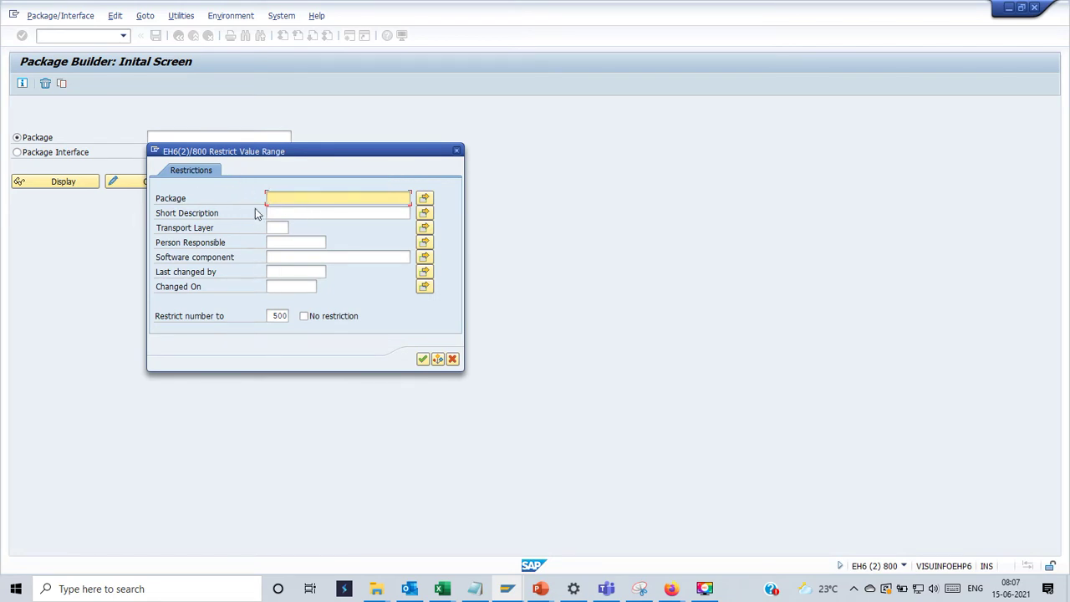
{"action": "type", "text": "Z*"}
{"action": "left_click", "coordinate": [422, 359]}
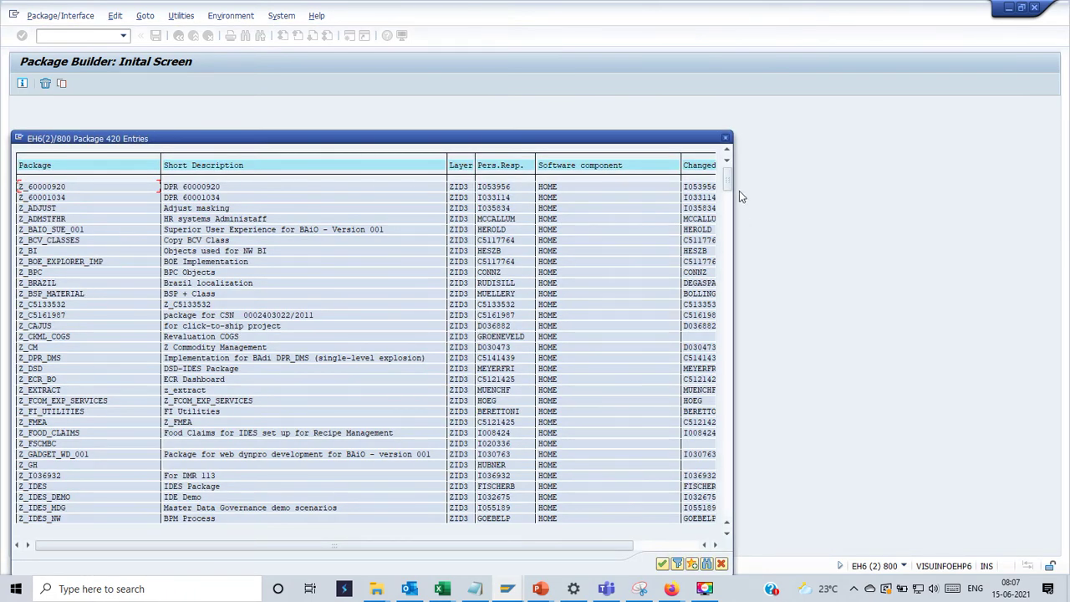
{"action": "left_click_drag", "start_coordinate": [728, 181], "coordinate": [713, 533]}
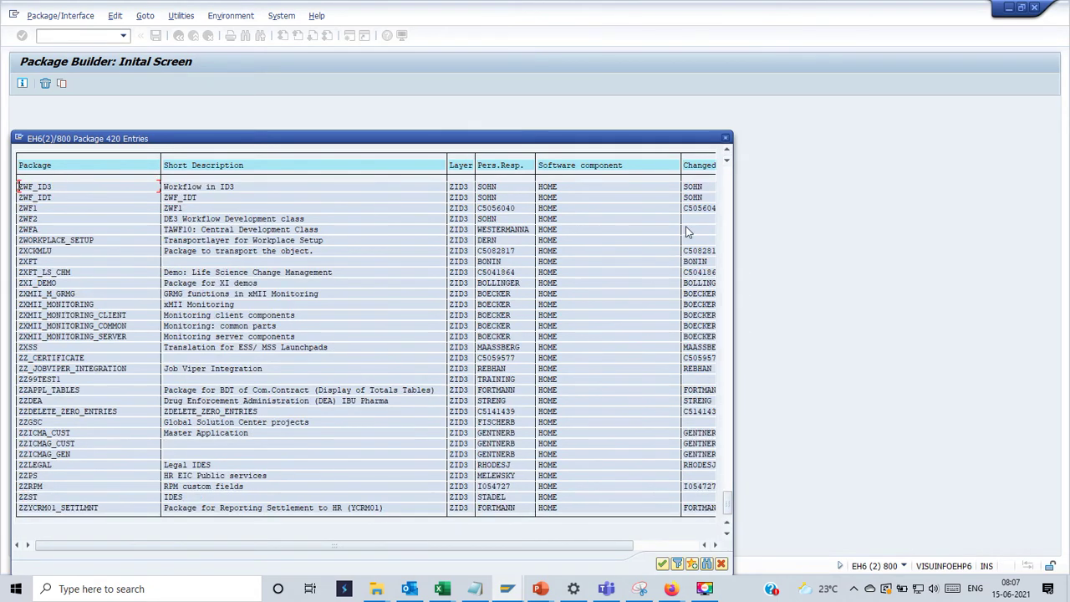
{"action": "left_click", "coordinate": [727, 140]}
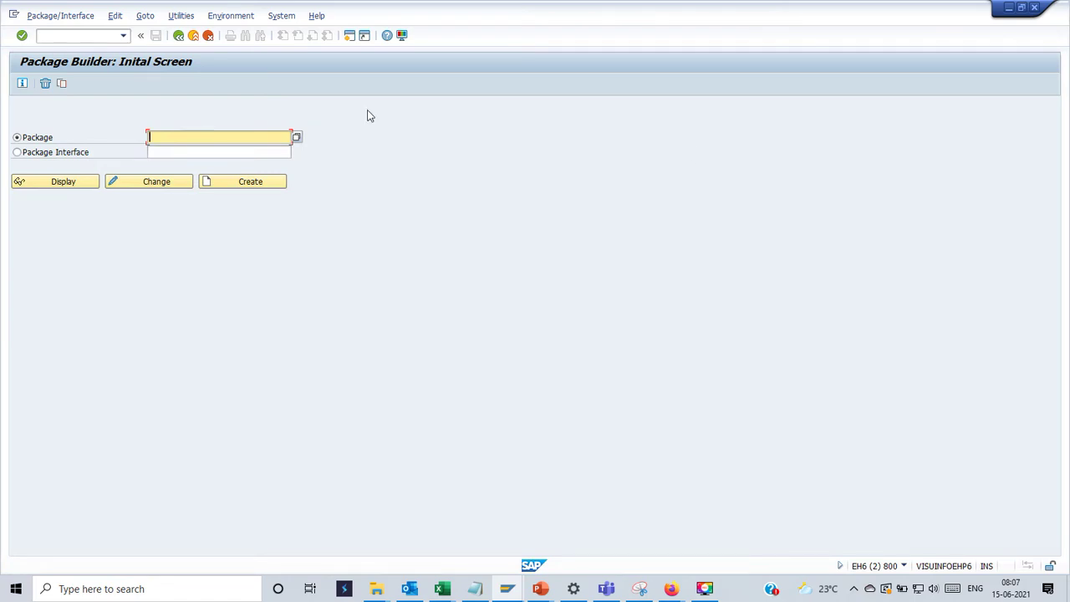
{"action": "left_click", "coordinate": [105, 37]}
{"action": "type", "text": "/"}
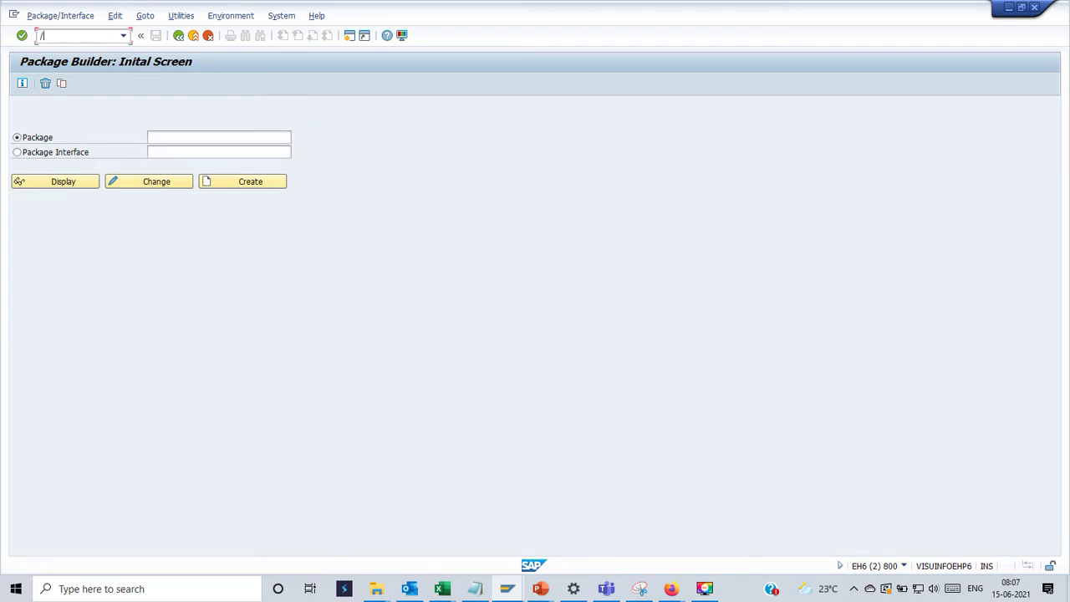
{"action": "type", "text": "nse80"}
{"action": "key", "text": "Return"}
{"action": "left_click", "coordinate": [123, 36]}
{"action": "left_click", "coordinate": [95, 43]}
{"action": "key", "text": "Delete"}
{"action": "left_click", "coordinate": [508, 589]}
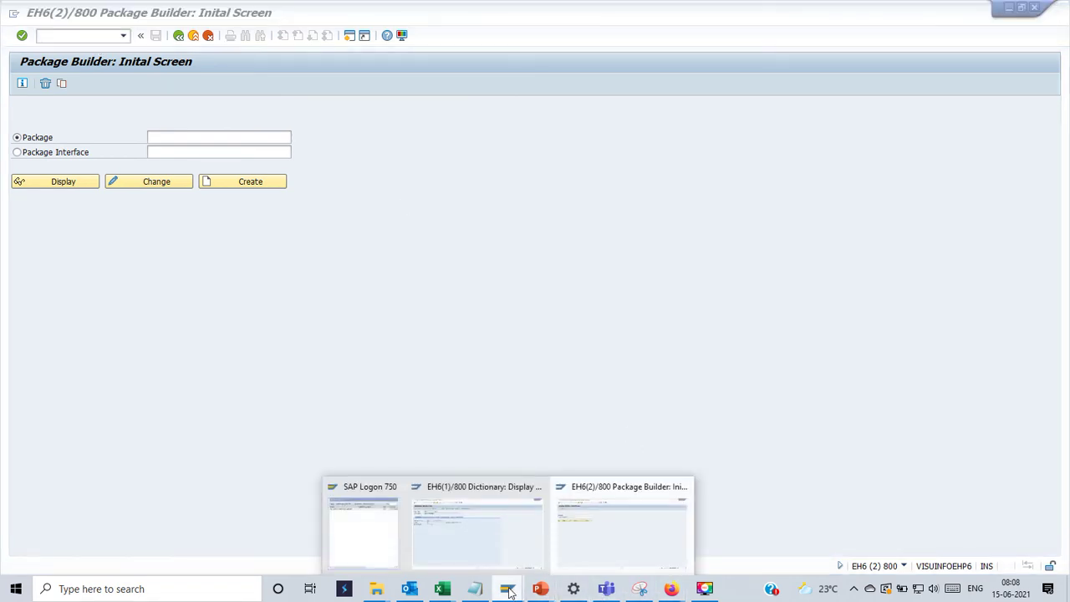
{"action": "left_click", "coordinate": [599, 553]}
{"action": "left_click", "coordinate": [508, 590]}
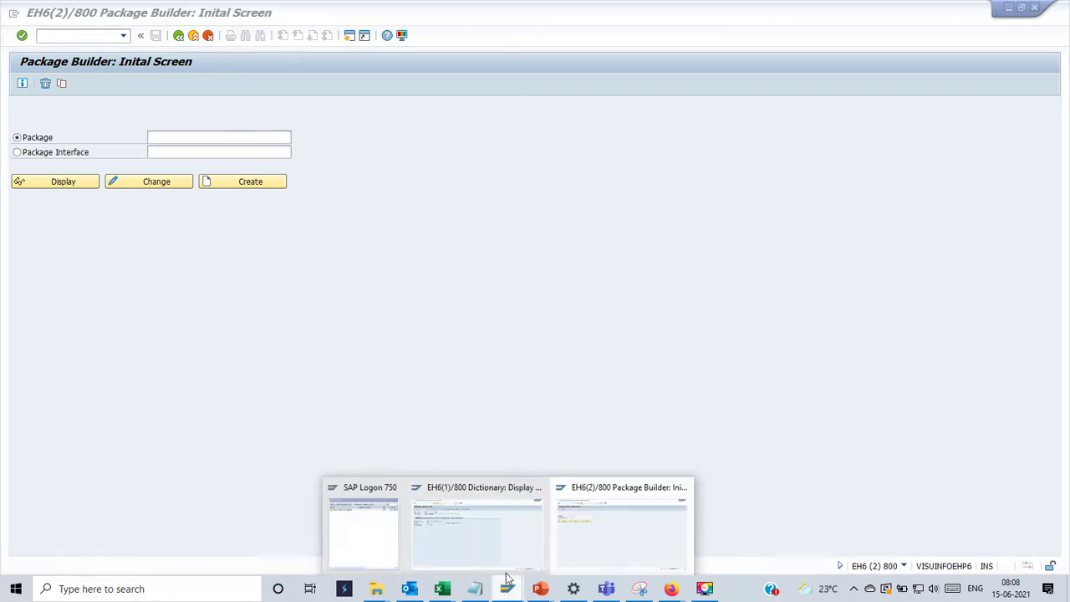
{"action": "left_click", "coordinate": [495, 550]}
{"action": "left_click", "coordinate": [500, 592]}
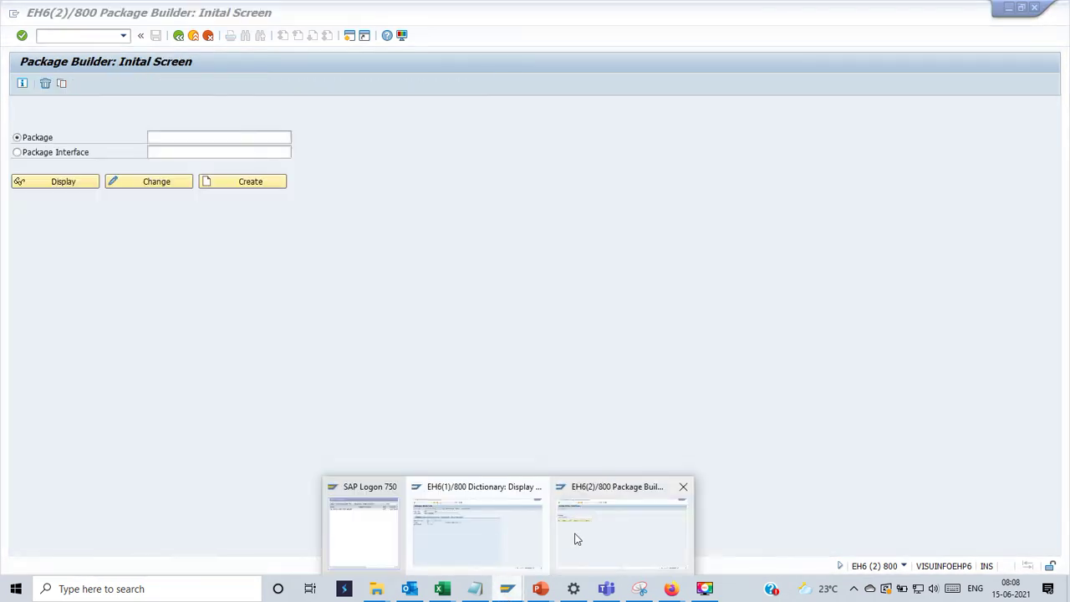
{"action": "left_click", "coordinate": [574, 540]}
{"action": "left_click", "coordinate": [89, 35]}
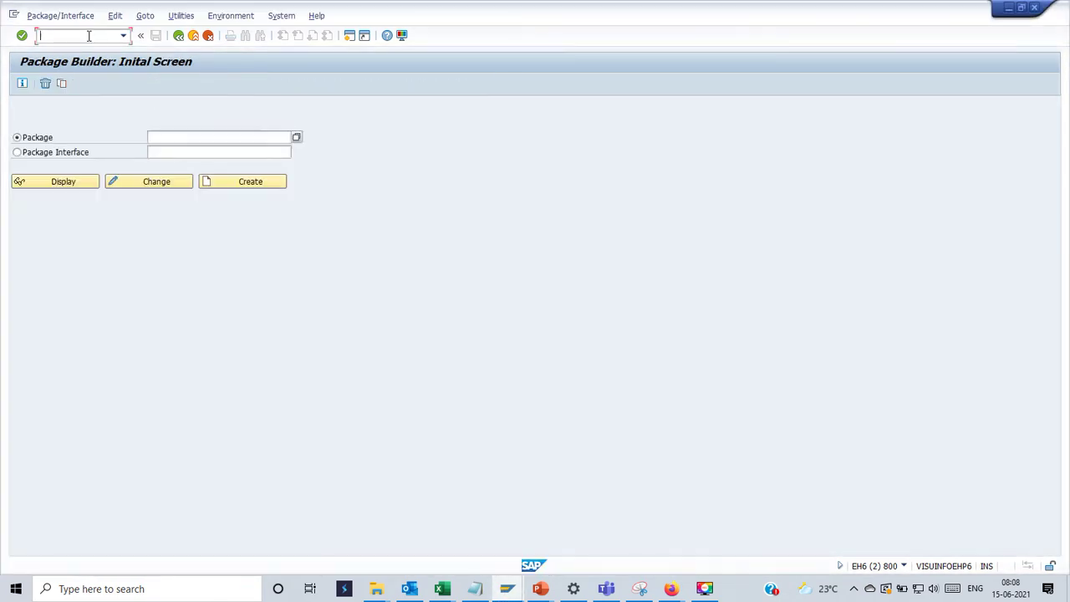
{"action": "left_click", "coordinate": [507, 590]}
{"action": "left_click", "coordinate": [464, 542]}
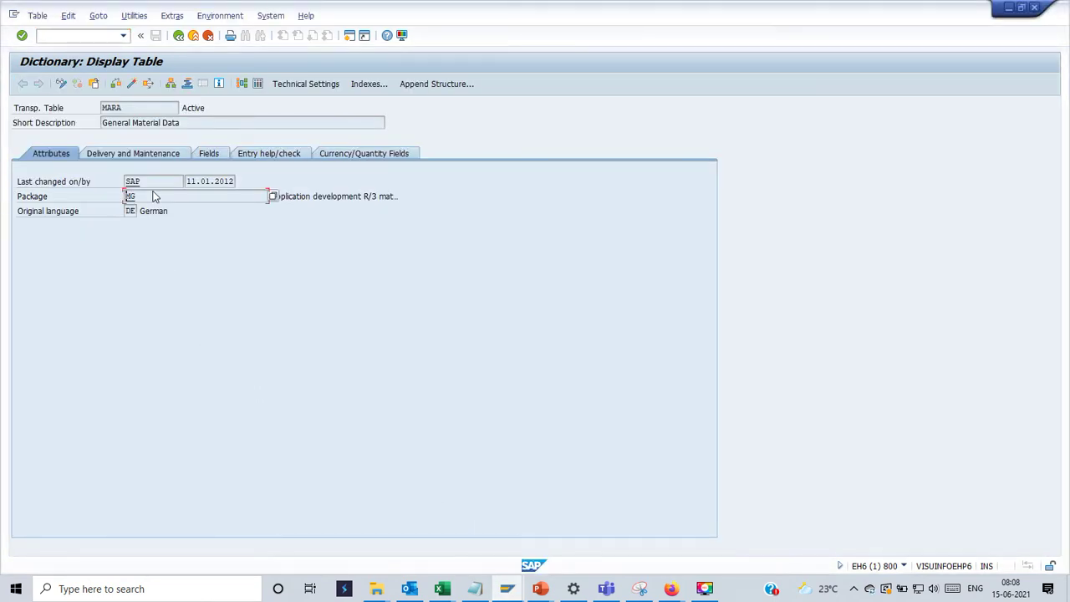
{"action": "left_click_drag", "start_coordinate": [144, 196], "coordinate": [125, 204]}
{"action": "left_click", "coordinate": [508, 589]}
{"action": "left_click", "coordinate": [576, 537]}
{"action": "left_click", "coordinate": [184, 138]}
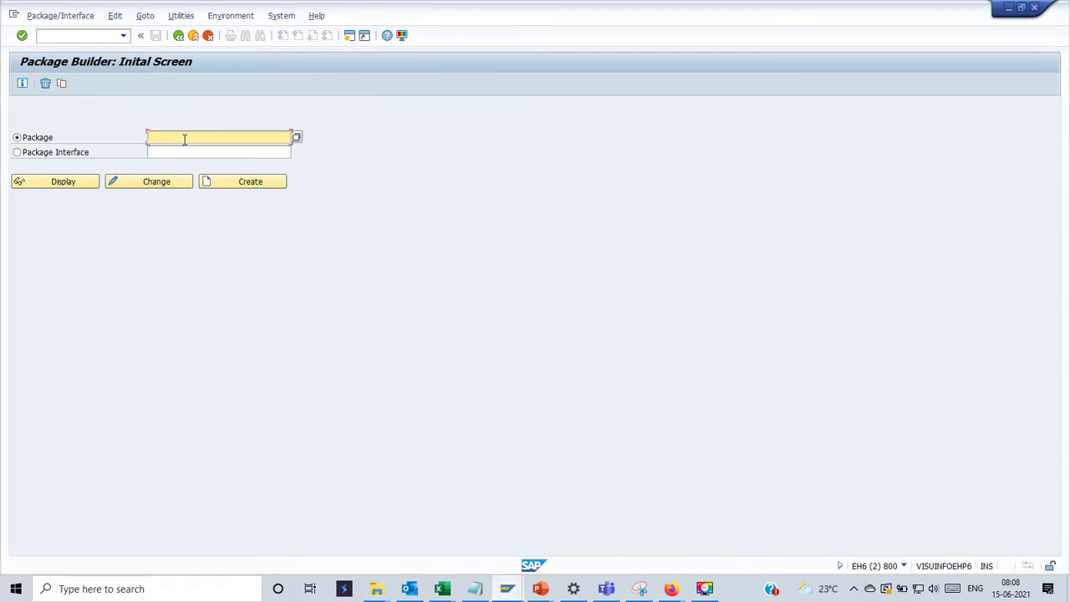
- Search packages matching z* via value help, pick Z_BPC from the hit list and display it
{"action": "type", "text": "z*"}
{"action": "left_click", "coordinate": [297, 136]}
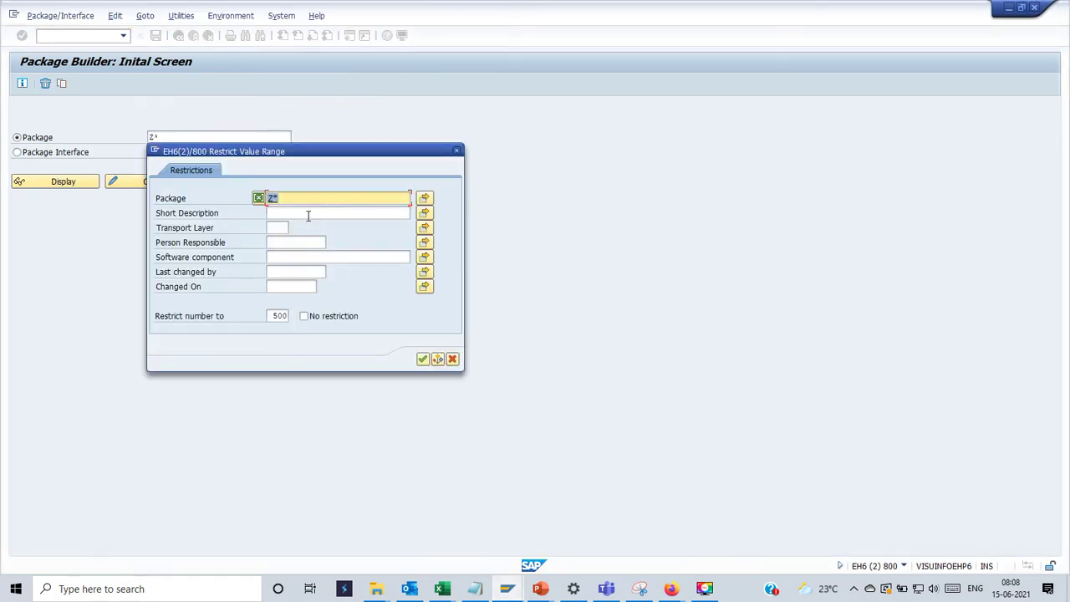
{"action": "left_click", "coordinate": [423, 359]}
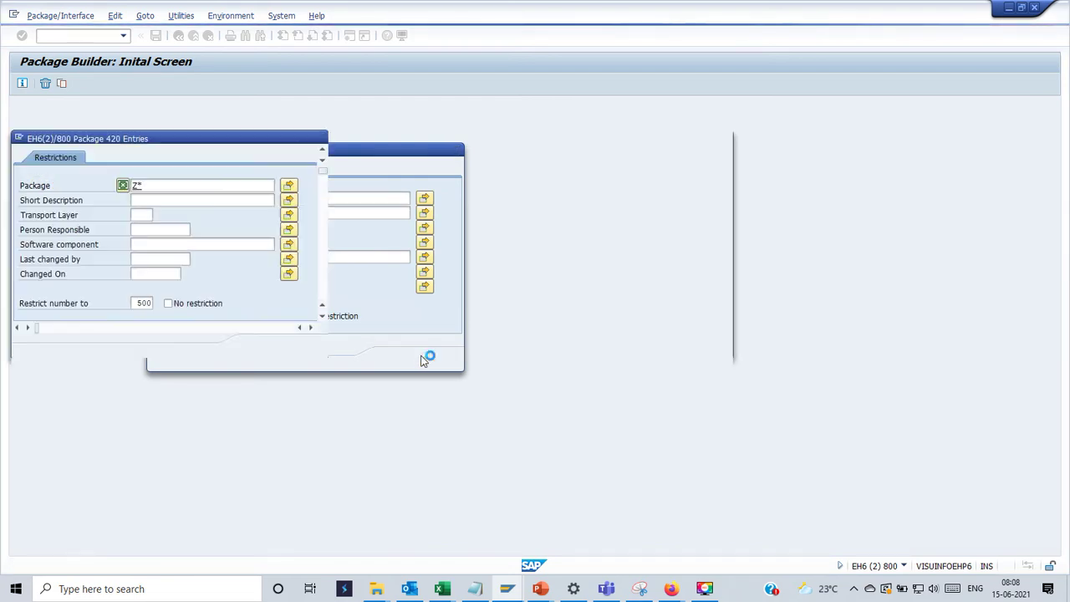
{"action": "double_click", "coordinate": [37, 261]}
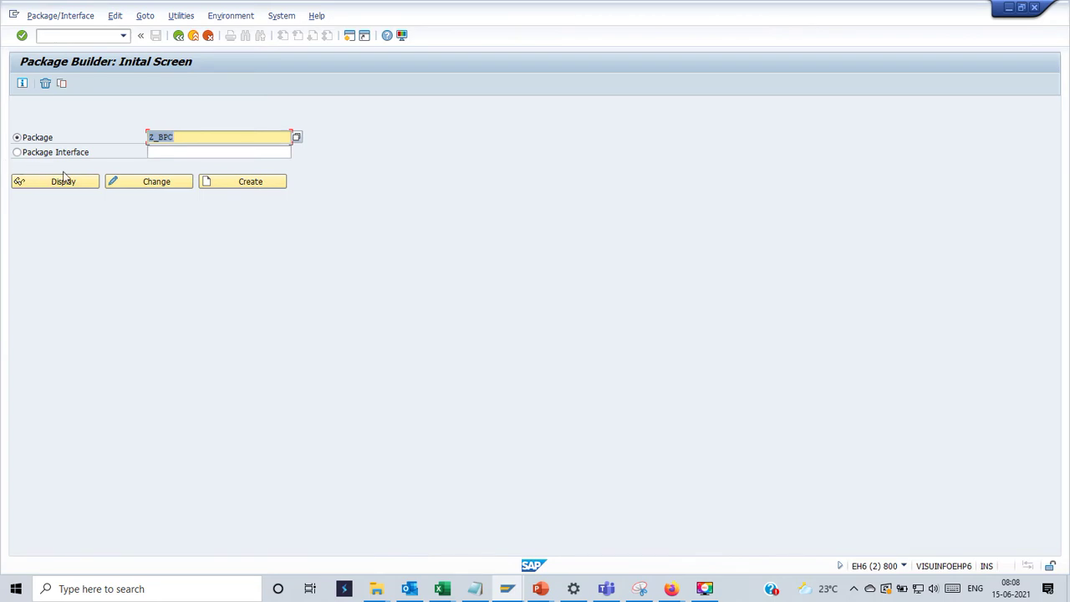
{"action": "left_click", "coordinate": [59, 186]}
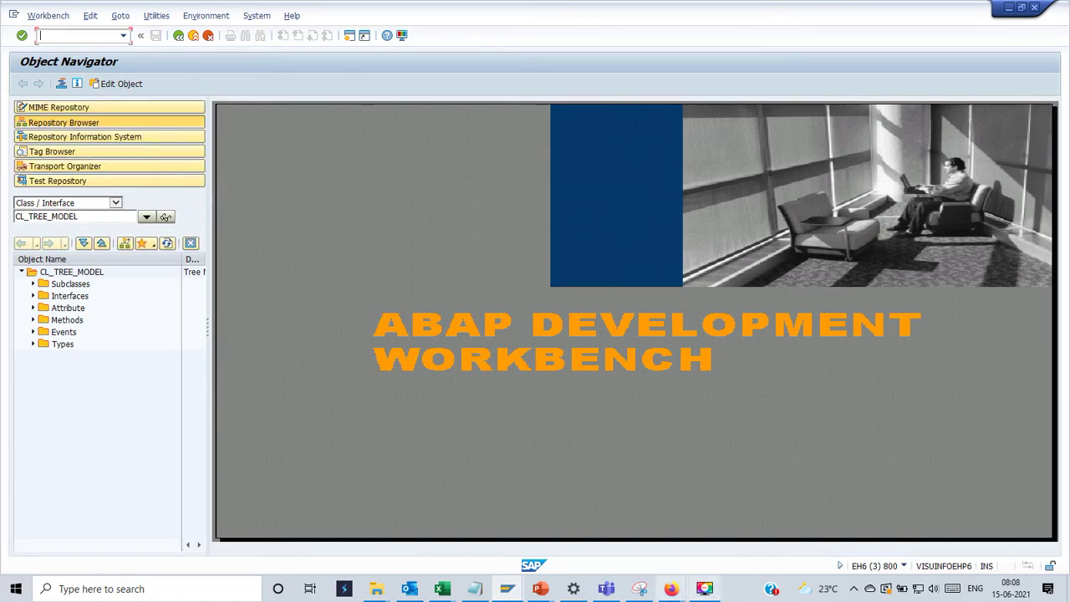
- Admit the waiting participant to the Meet call and minimize Firefox
{"action": "left_click", "coordinate": [672, 589]}
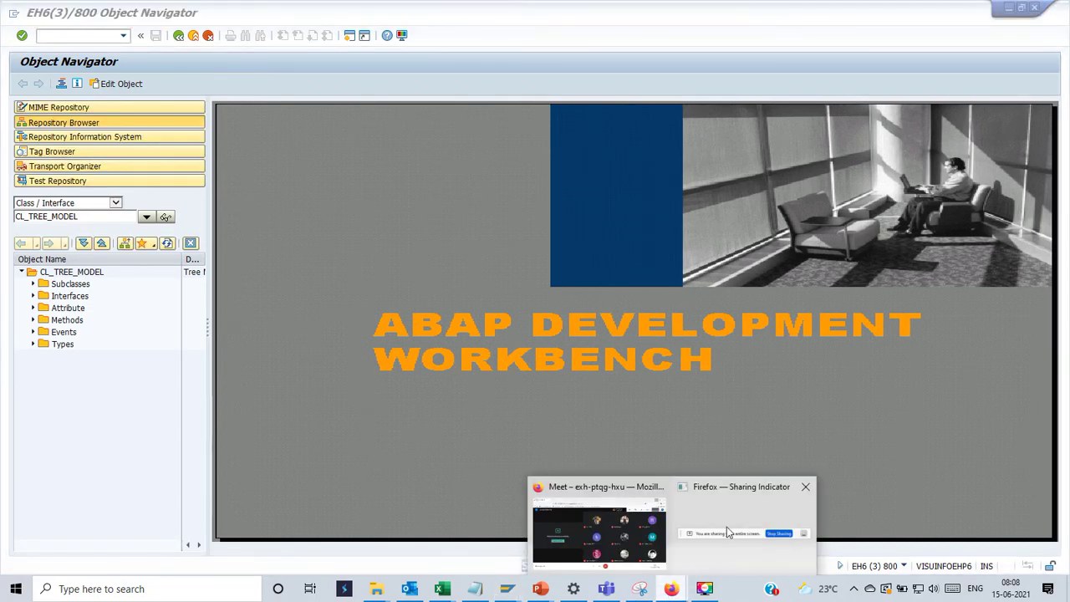
{"action": "left_click", "coordinate": [599, 531]}
{"action": "left_click", "coordinate": [671, 158]}
{"action": "left_click", "coordinate": [992, 14]}
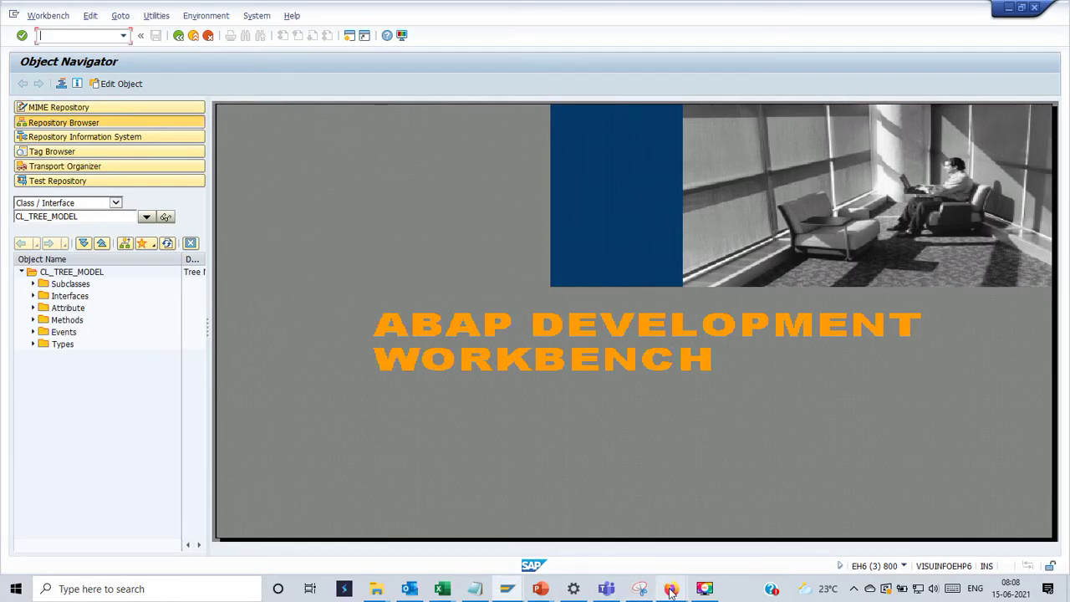
- Close the duplicate Object Navigator window and bring package Z_BPC's display to the front
{"action": "left_click", "coordinate": [507, 589]}
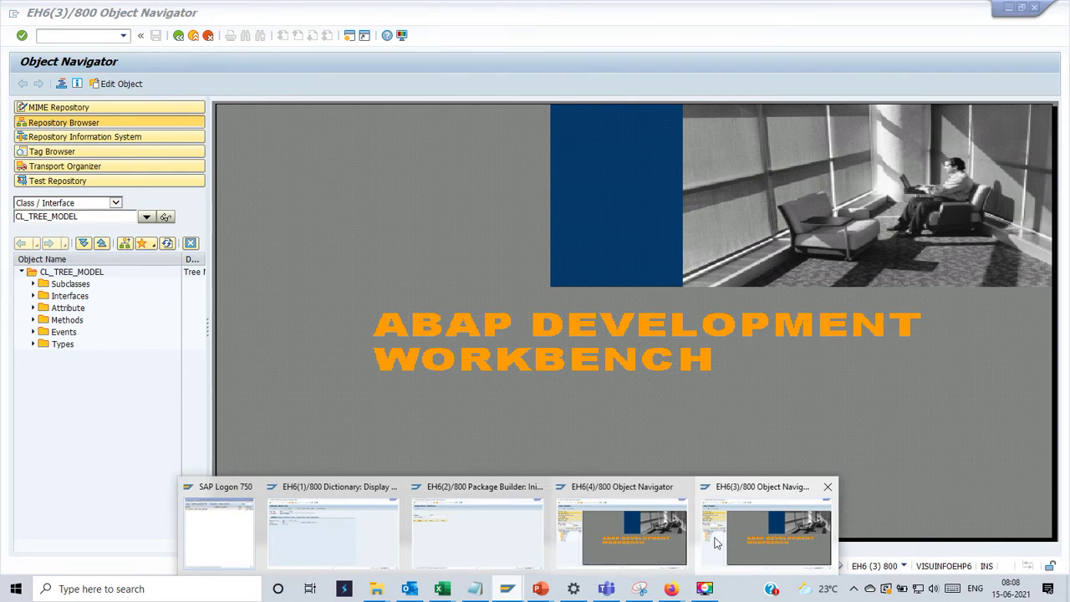
{"action": "left_click", "coordinate": [683, 488]}
{"action": "mouse_move", "coordinate": [456, 552]}
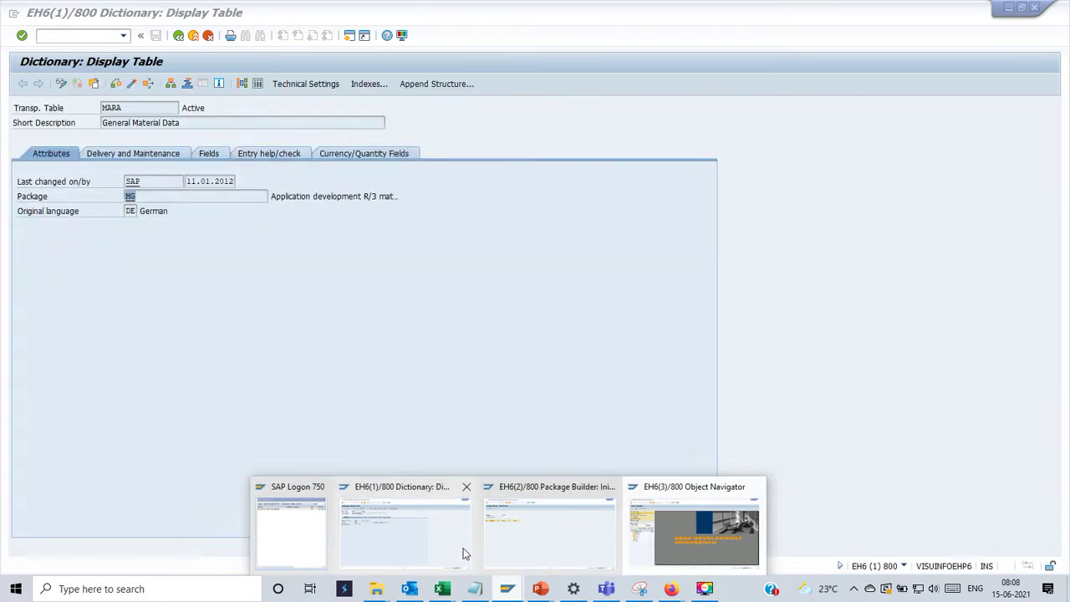
{"action": "left_click", "coordinate": [538, 539]}
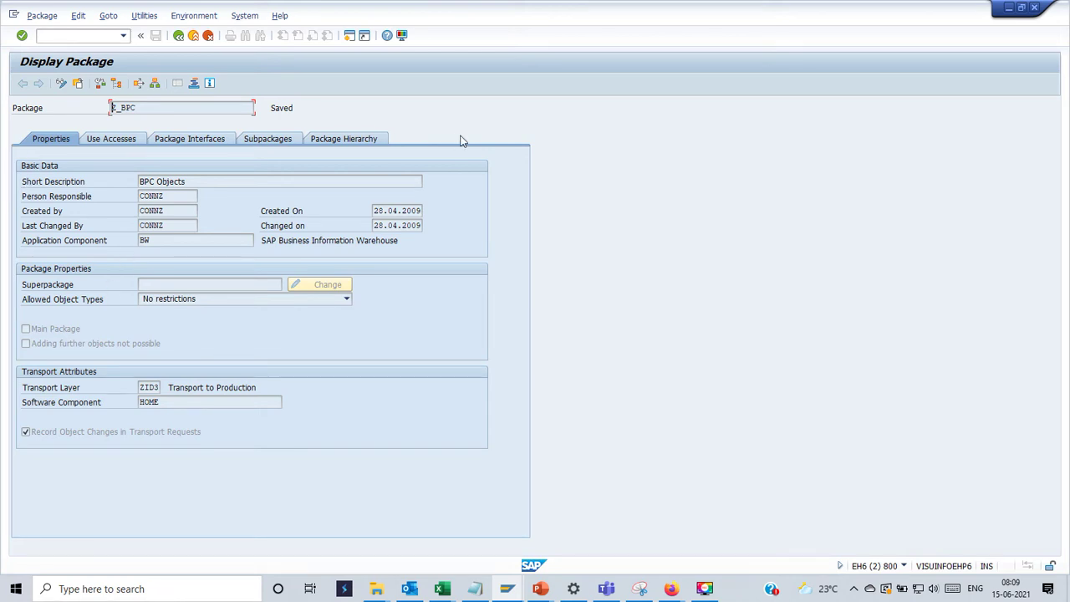
{"action": "left_click", "coordinate": [224, 184]}
{"action": "left_click", "coordinate": [347, 301]}
{"action": "left_click", "coordinate": [349, 305]}
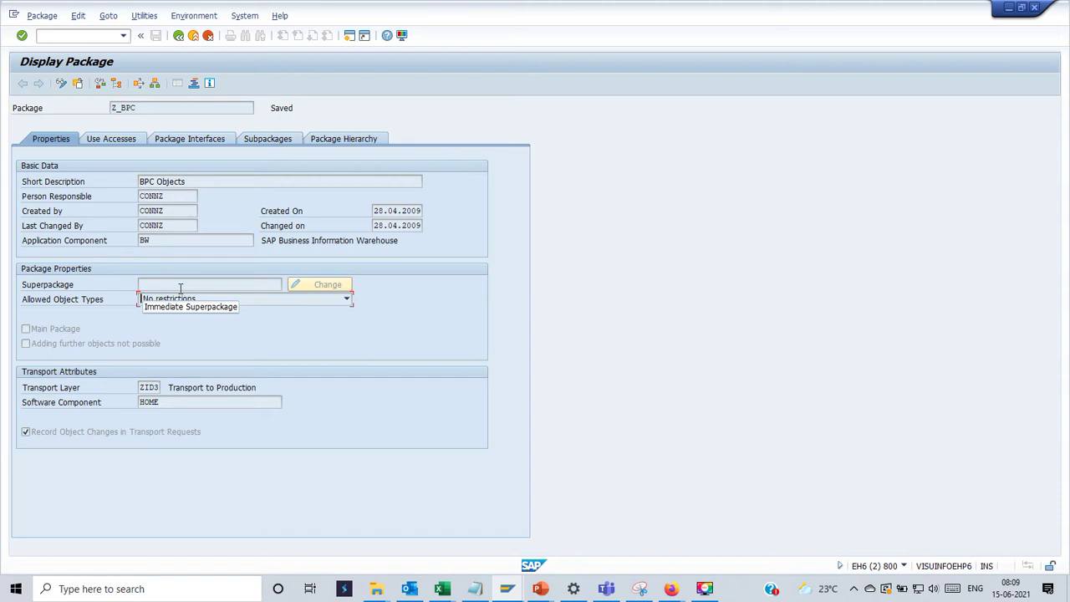
{"action": "left_click", "coordinate": [347, 299]}
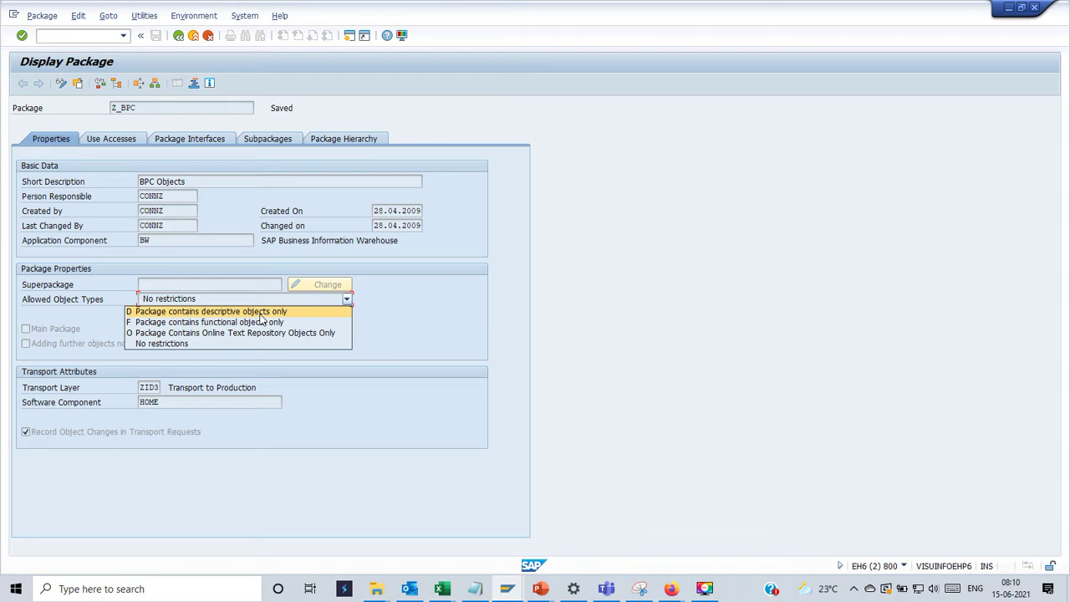
{"action": "left_click", "coordinate": [406, 316]}
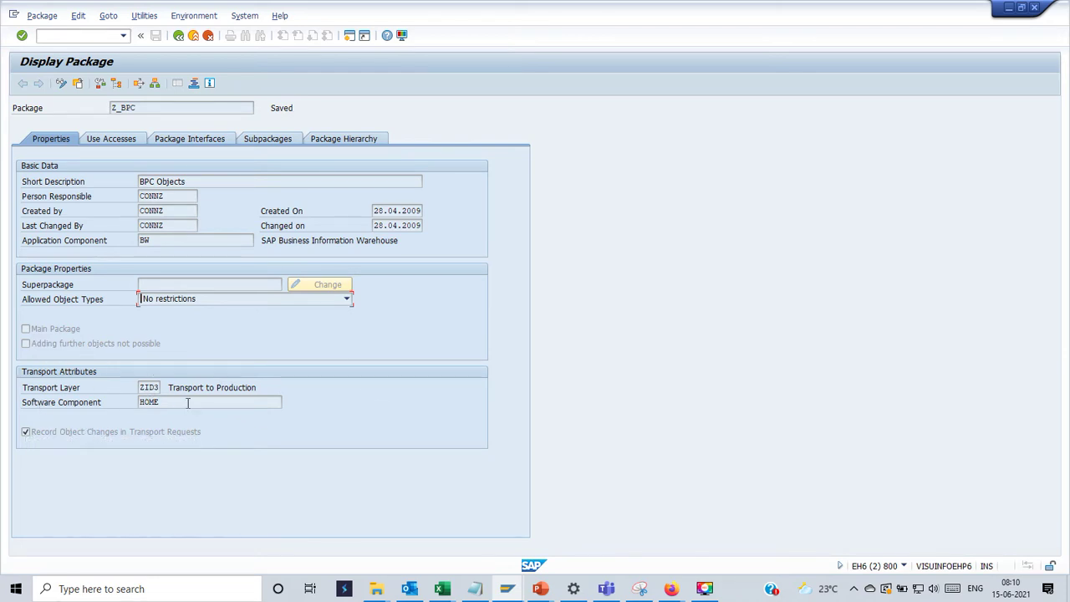
{"action": "left_click", "coordinate": [156, 389]}
{"action": "double_click", "coordinate": [141, 403]}
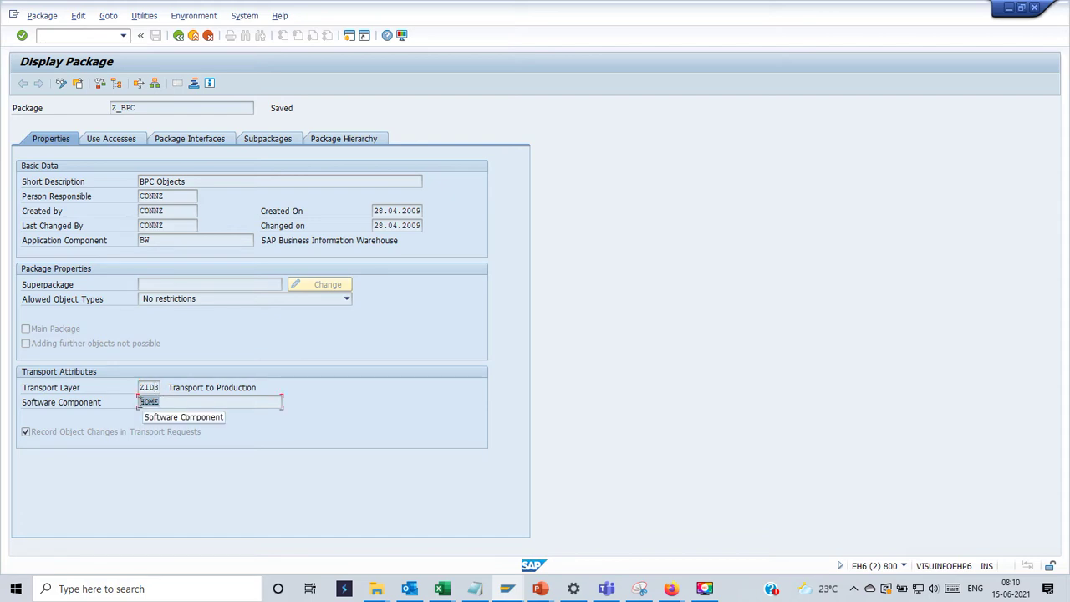
{"action": "left_click", "coordinate": [167, 402]}
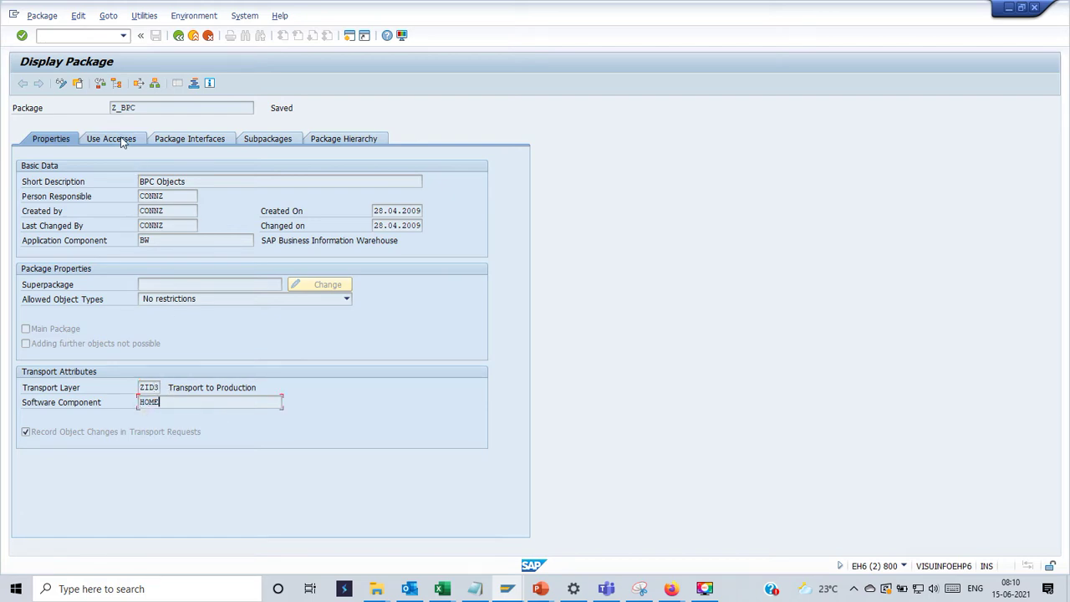
- Review Z_BPC's use accesses, interfaces and subpackages, ending on its package hierarchy
{"action": "left_click", "coordinate": [123, 140]}
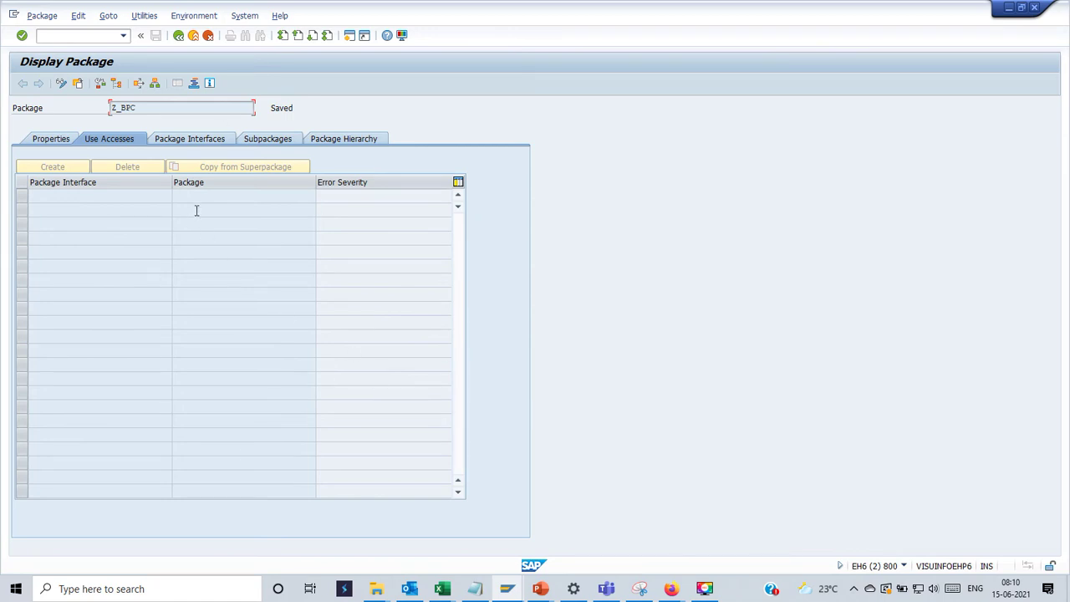
{"action": "left_click", "coordinate": [194, 140]}
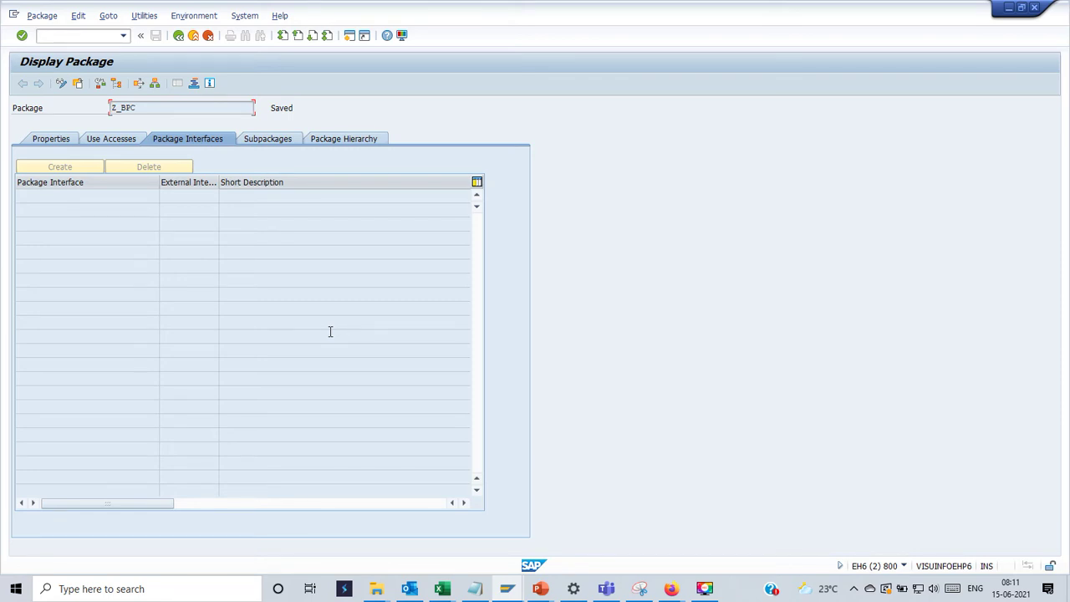
{"action": "left_click", "coordinate": [280, 143]}
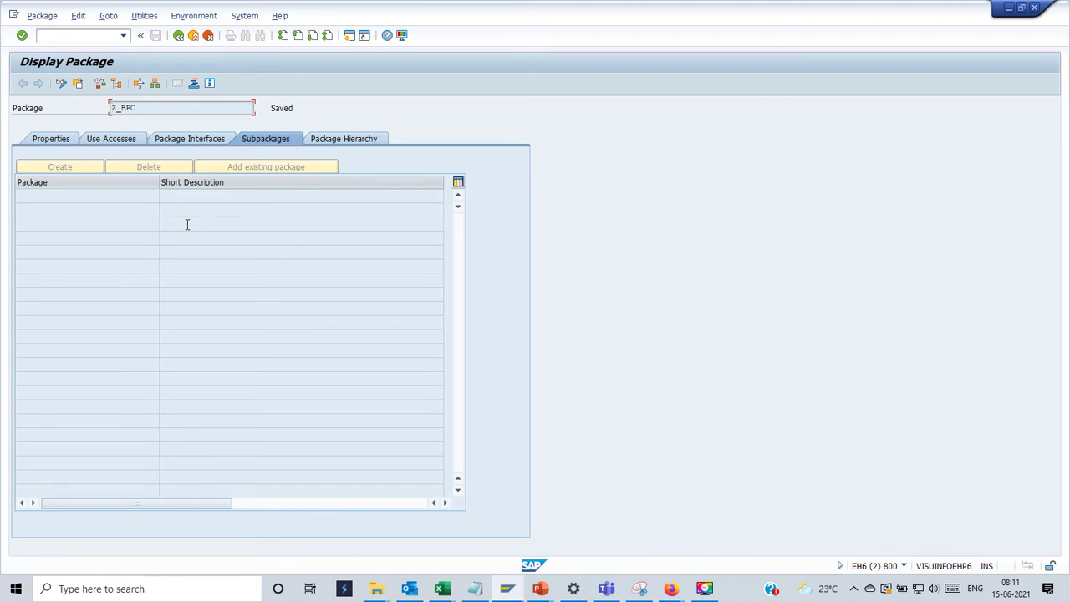
{"action": "left_click", "coordinate": [348, 142]}
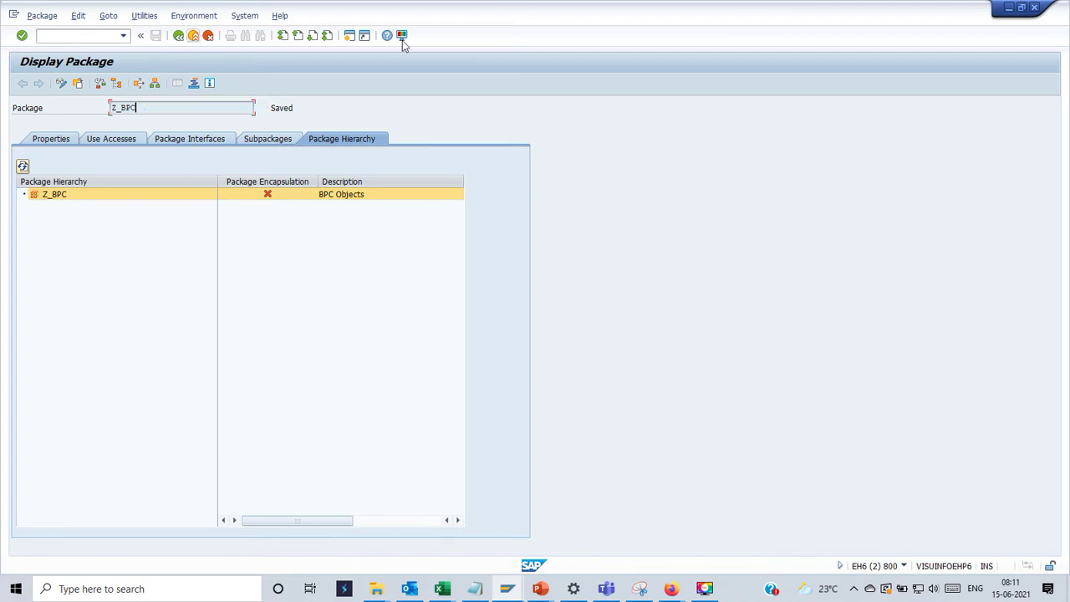
- Close the Z_BPC package display, dismiss the SE80 object-type list, and minimize the Object Navigator
{"action": "left_click", "coordinate": [1035, 9]}
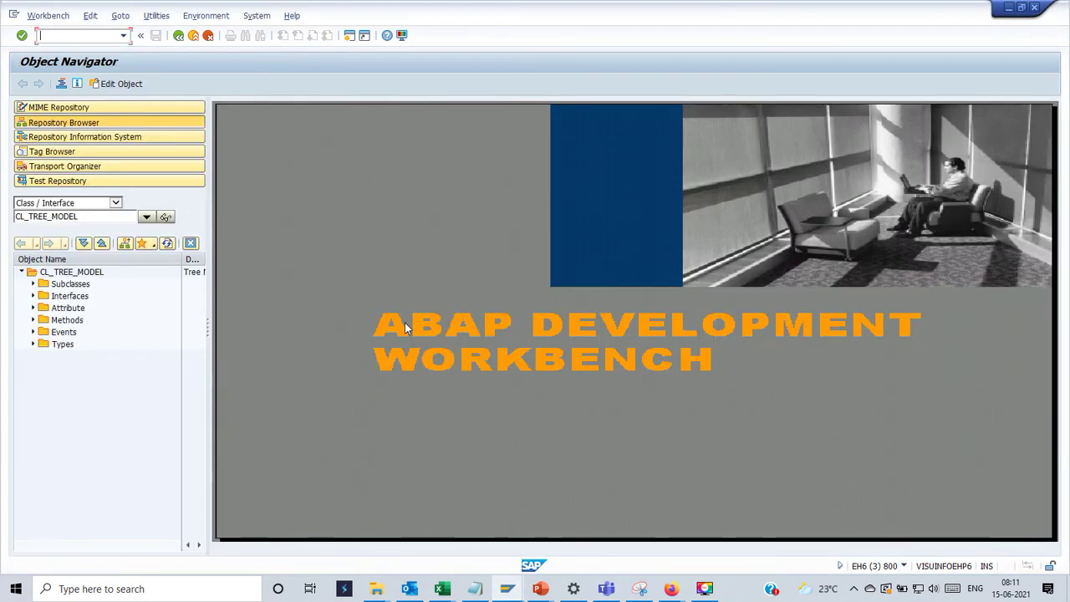
{"action": "left_click", "coordinate": [116, 203]}
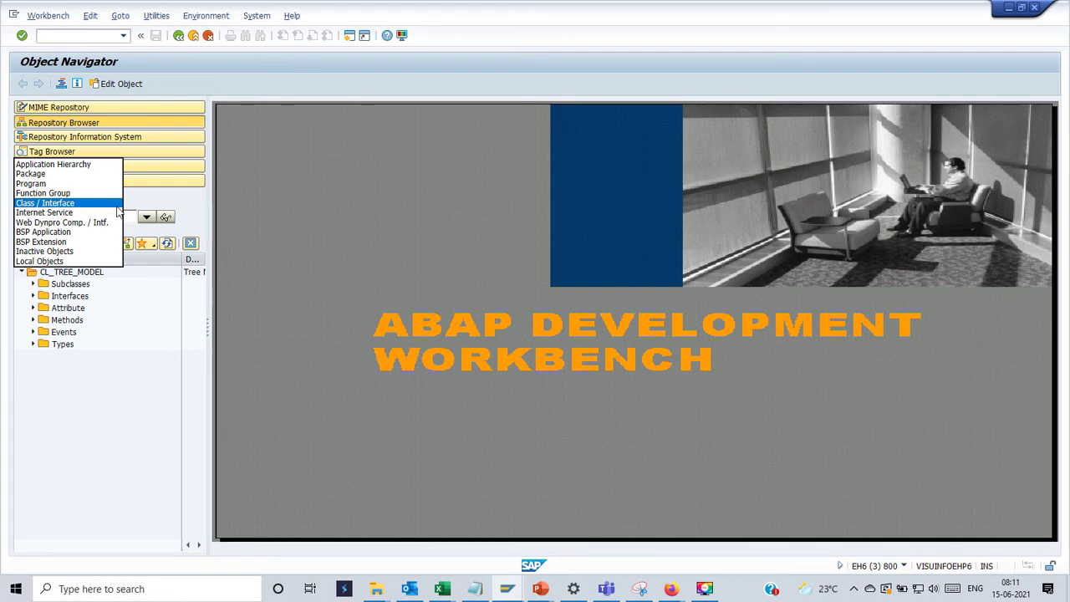
{"action": "left_click", "coordinate": [132, 401]}
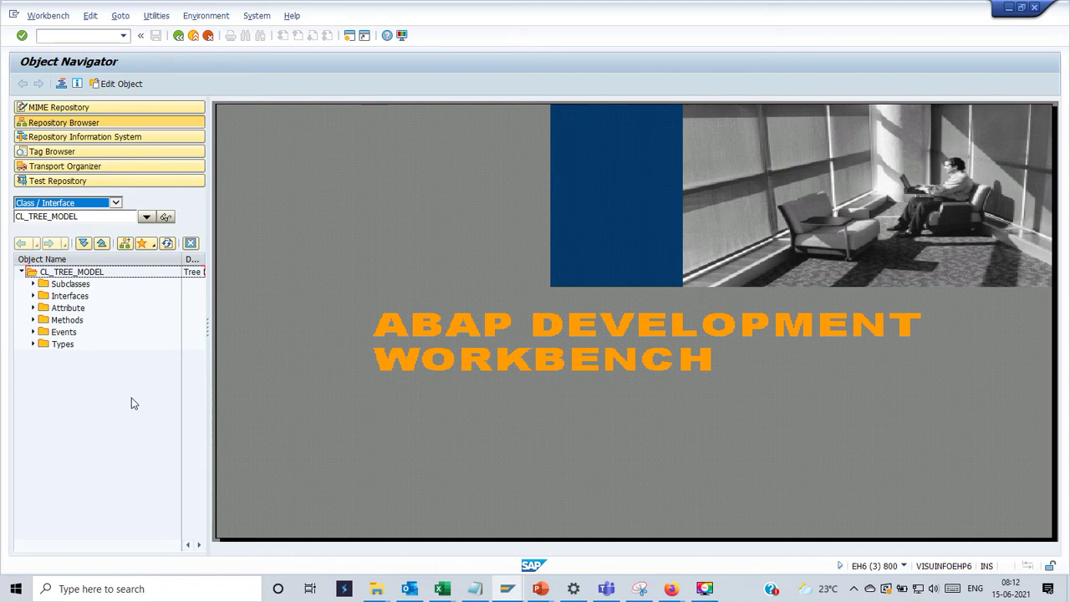
{"action": "left_click", "coordinate": [1010, 8]}
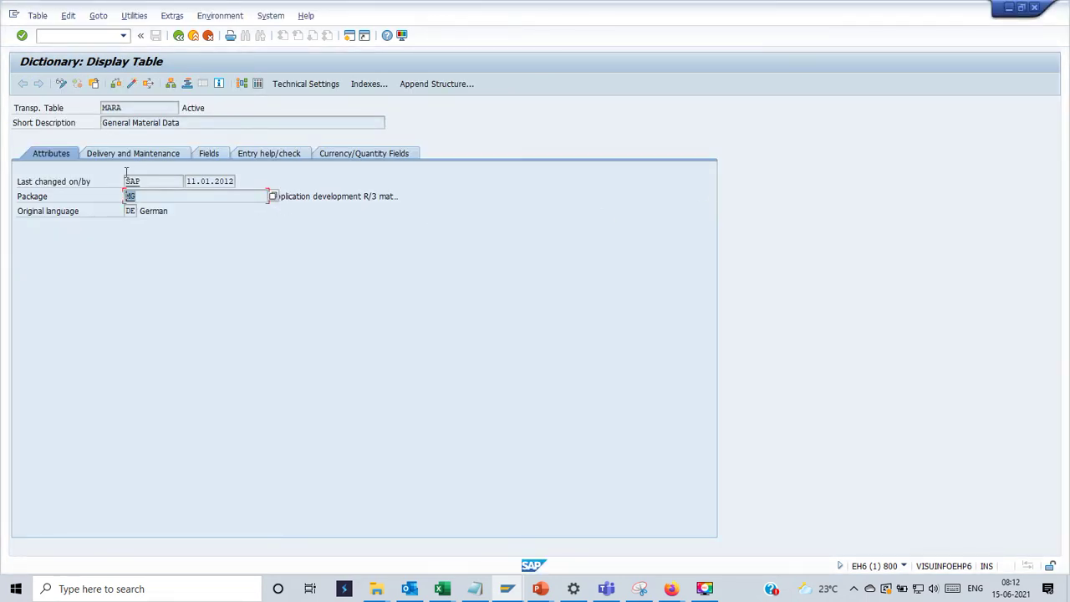
- Check MARA's package MG and original language DE, then launch SU01 in a new session via /osu01
{"action": "left_click", "coordinate": [143, 195]}
{"action": "left_click", "coordinate": [131, 211]}
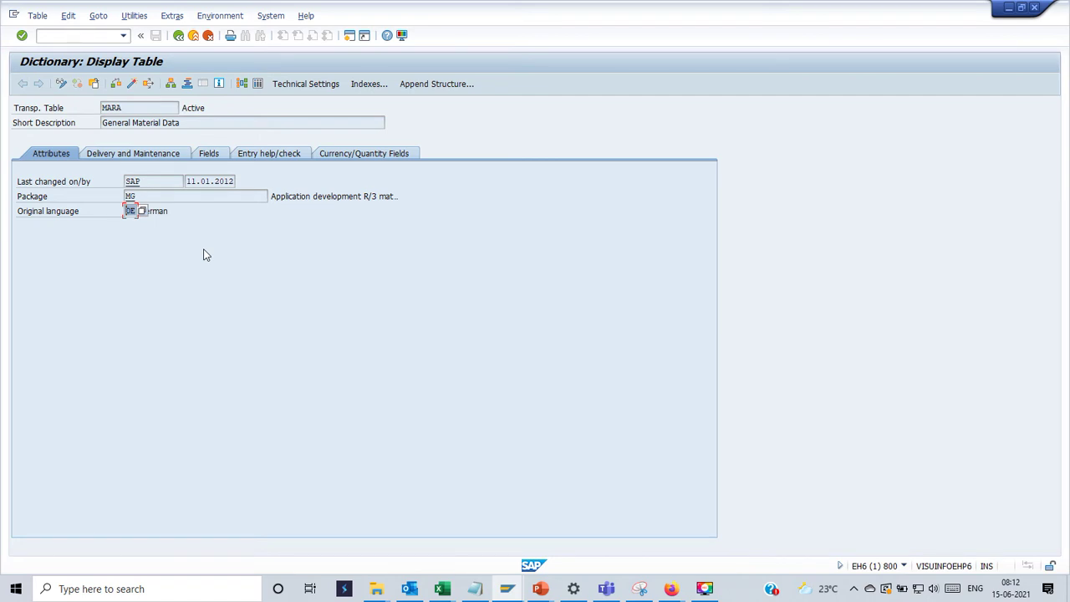
{"action": "left_click", "coordinate": [98, 37]}
{"action": "type", "text": "/osu01"}
{"action": "key", "text": "Return"}
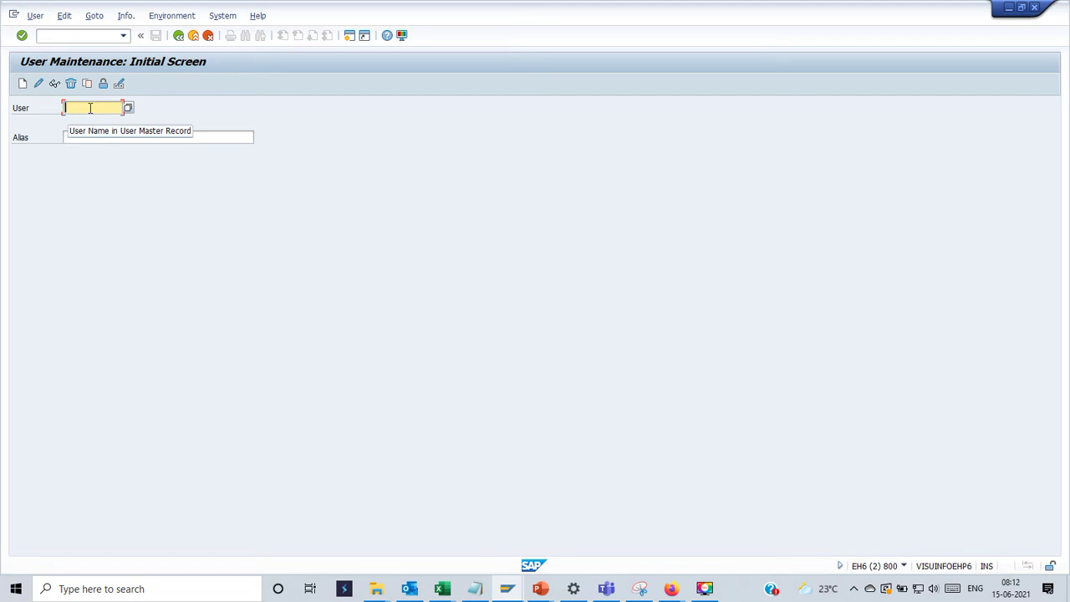
- Enter the user ID in User Maintenance and display that user's record
{"action": "type", "text": "user20"}
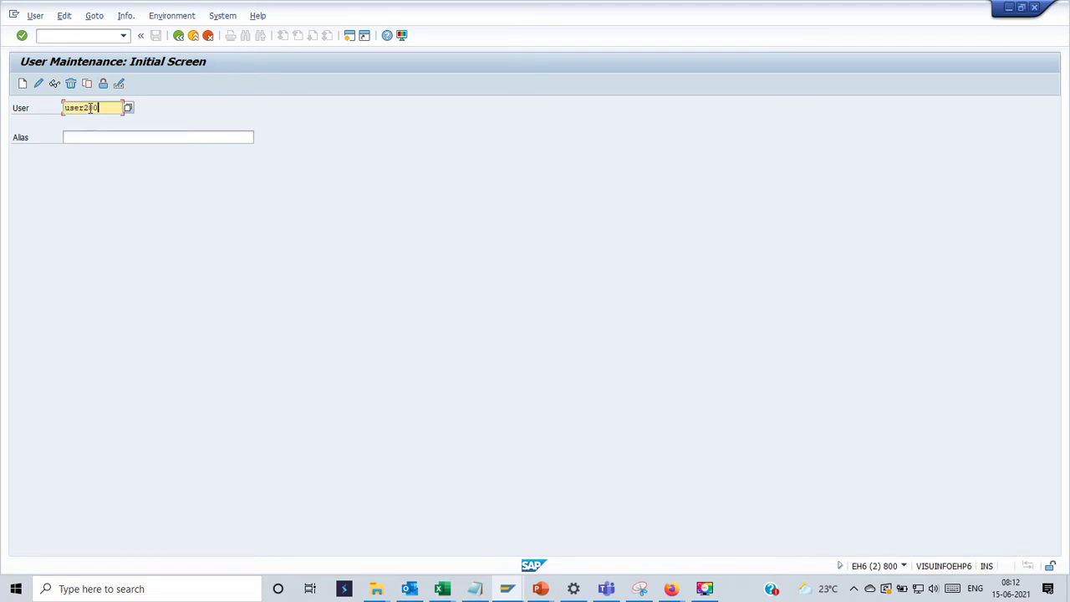
{"action": "type", "text": "0"}
{"action": "key", "text": "Return"}
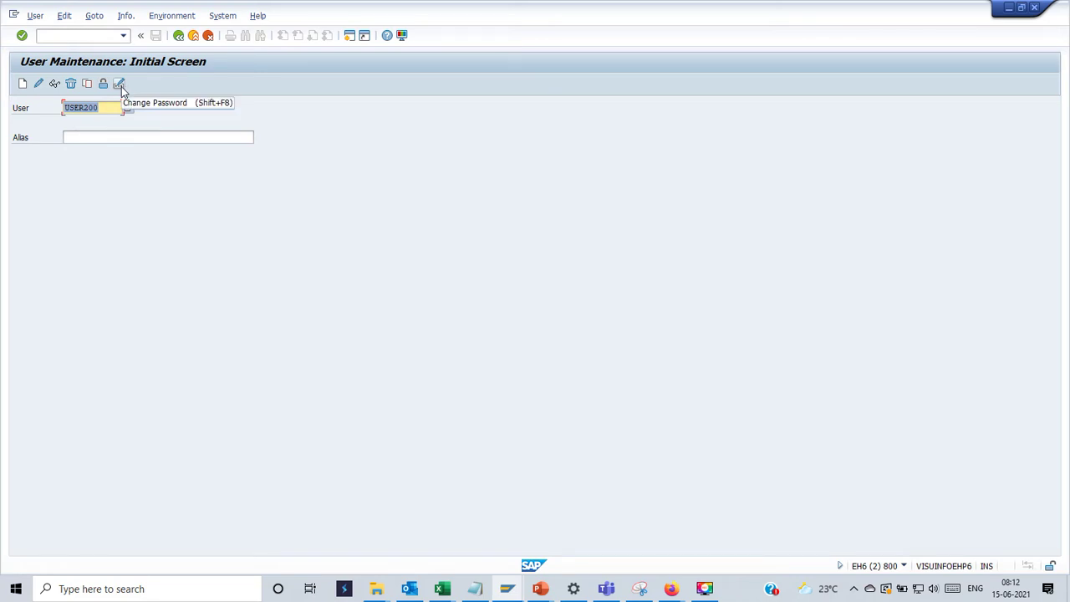
{"action": "left_click", "coordinate": [56, 84]}
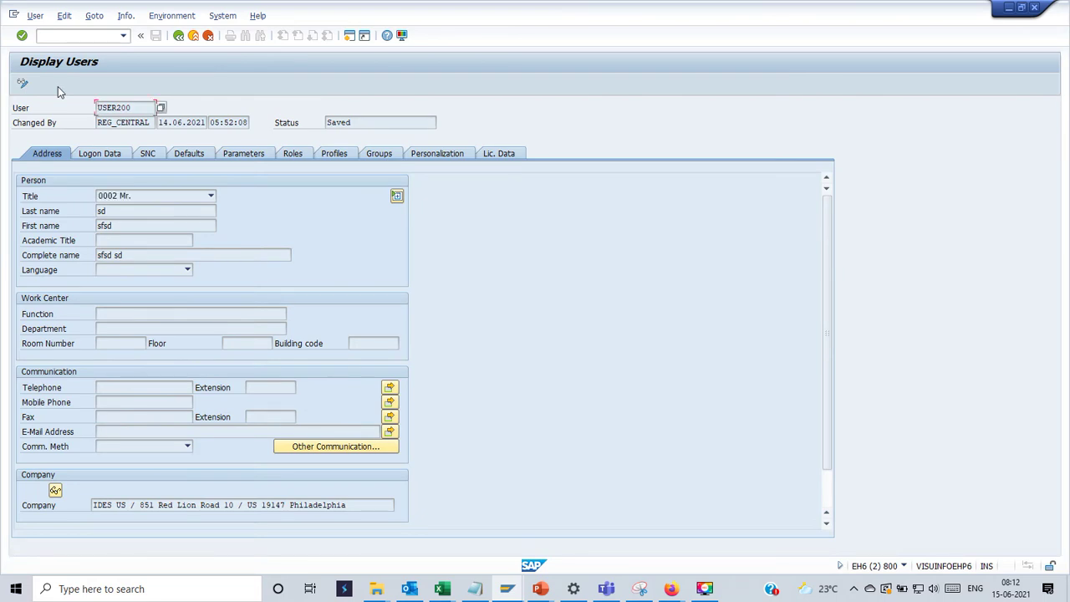
- Redisplay the user and review its Roles, Profiles, Address, Parameters and Defaults tabs
{"action": "left_click", "coordinate": [178, 35]}
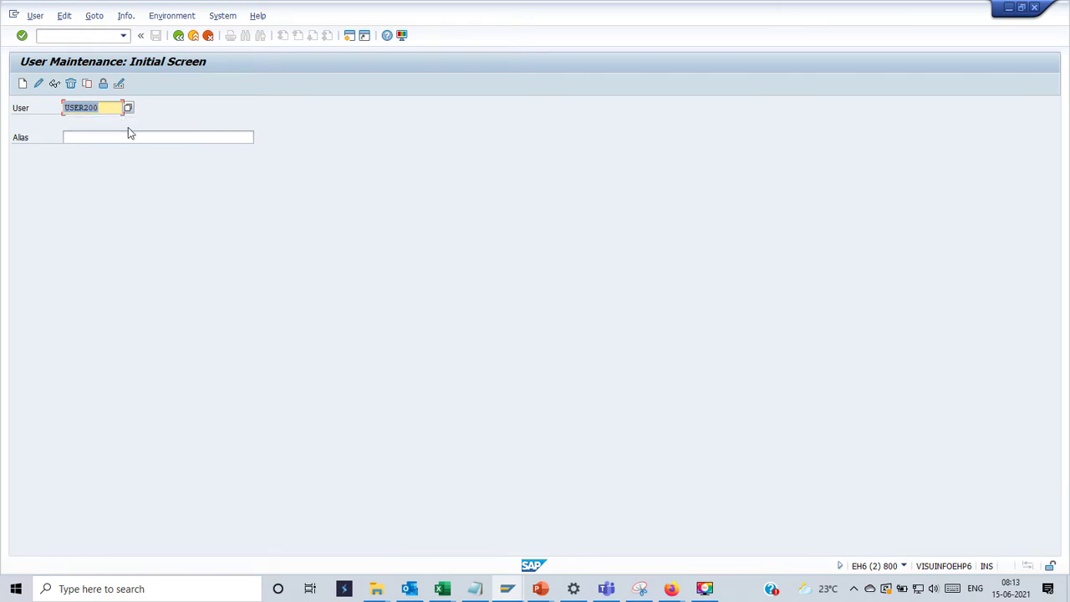
{"action": "left_click", "coordinate": [55, 84]}
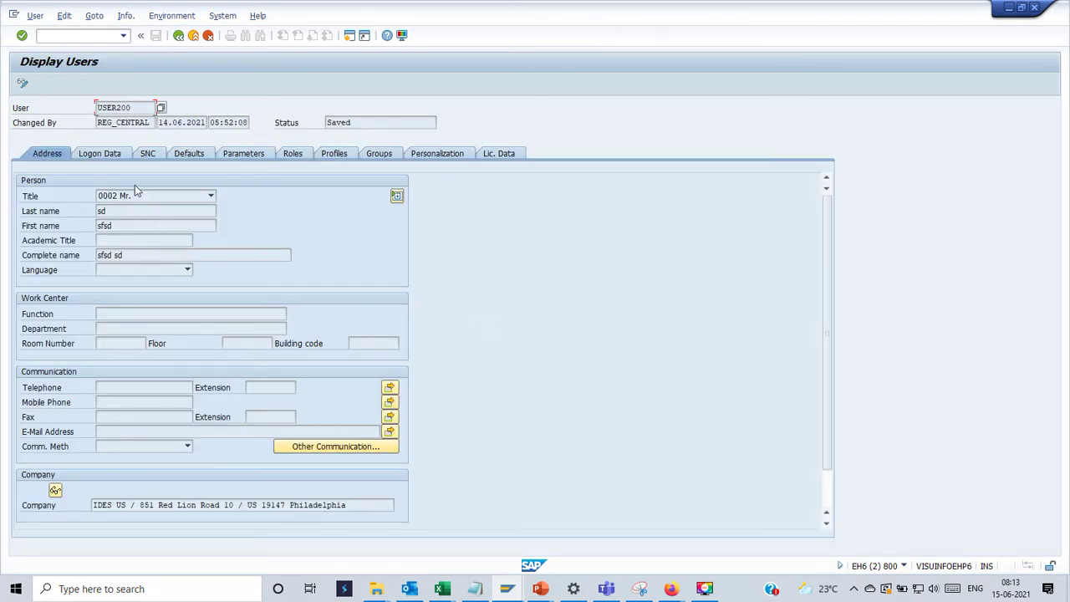
{"action": "left_click", "coordinate": [335, 156]}
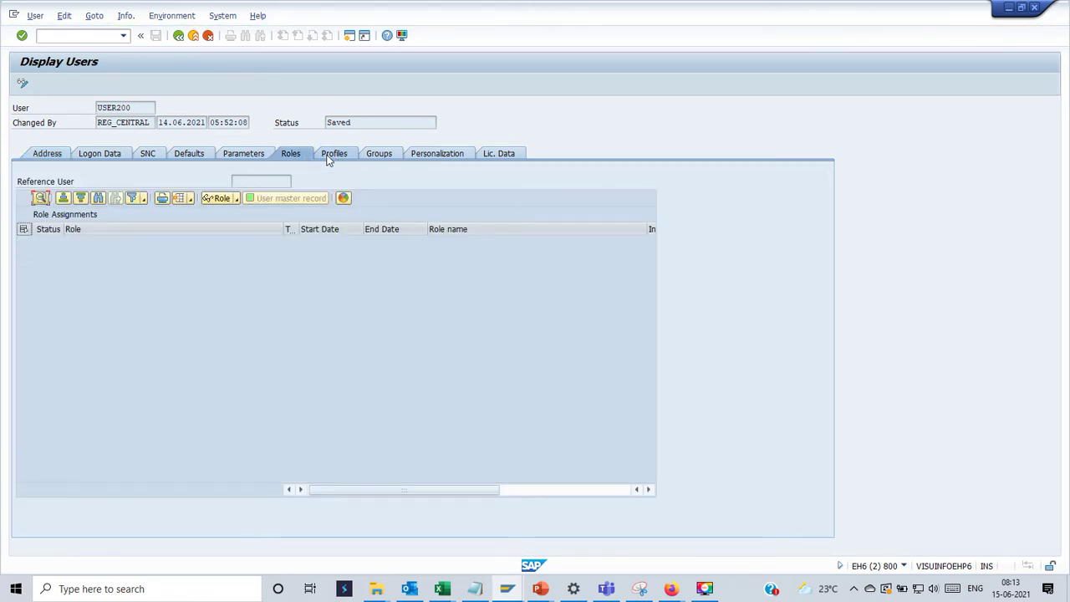
{"action": "left_click", "coordinate": [338, 155]}
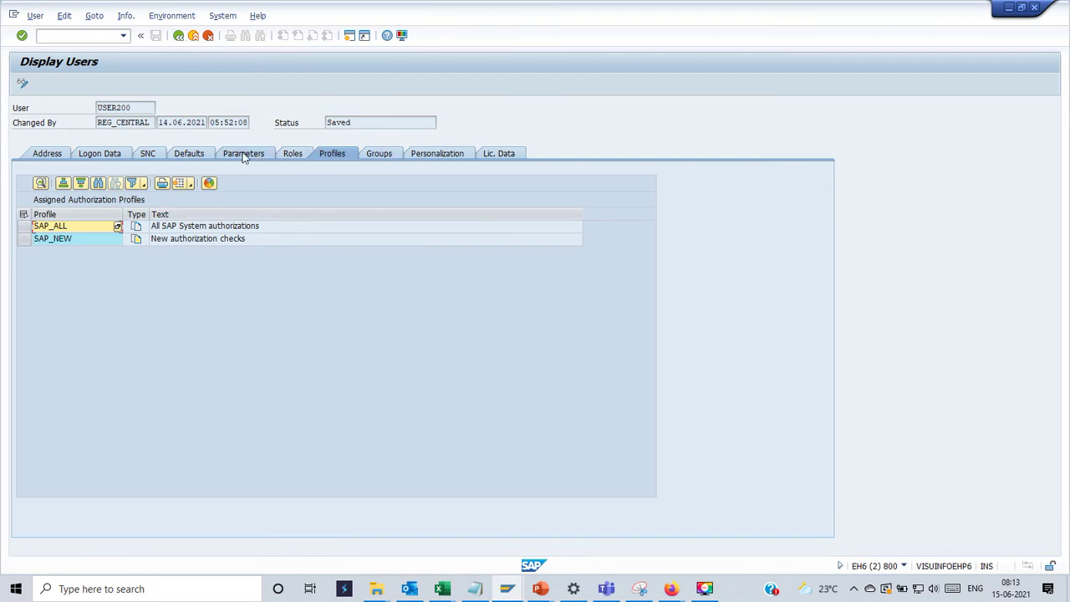
{"action": "key", "text": "Return"}
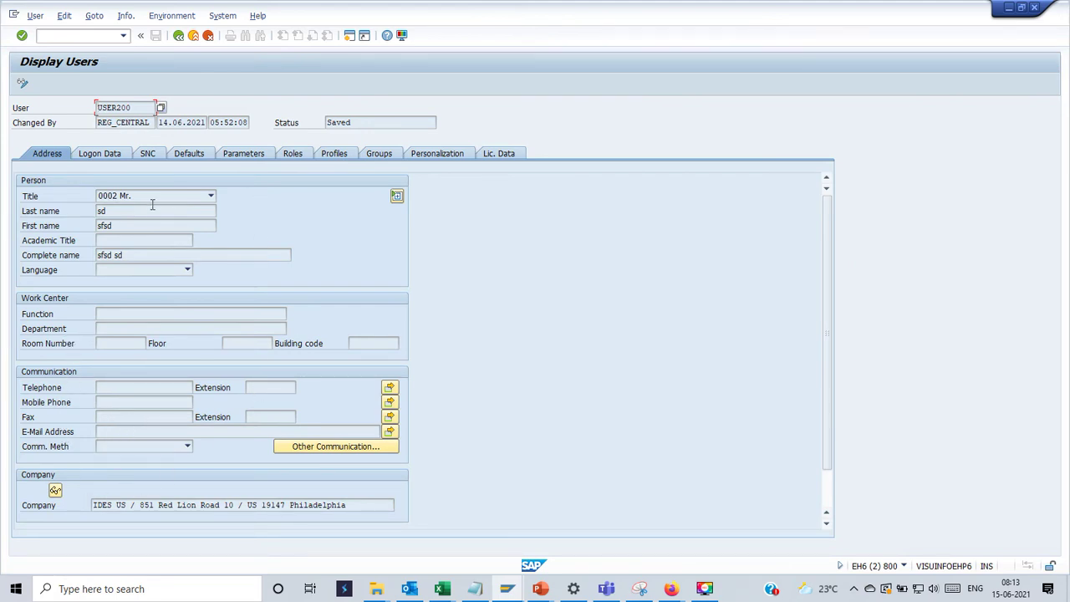
{"action": "left_click", "coordinate": [241, 153]}
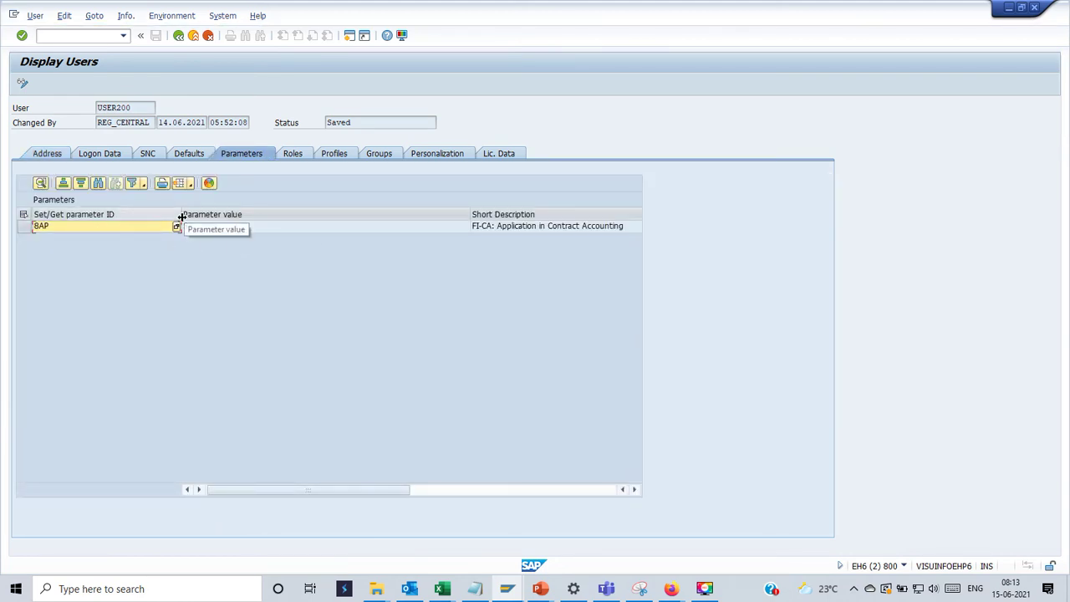
{"action": "left_click", "coordinate": [189, 153]}
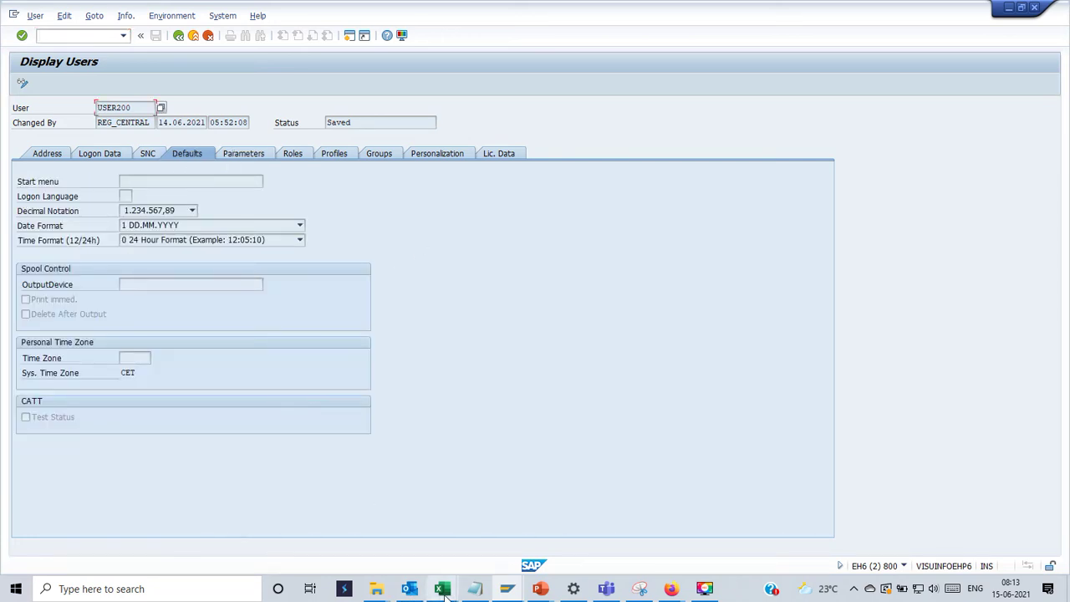
{"action": "left_click", "coordinate": [507, 589]}
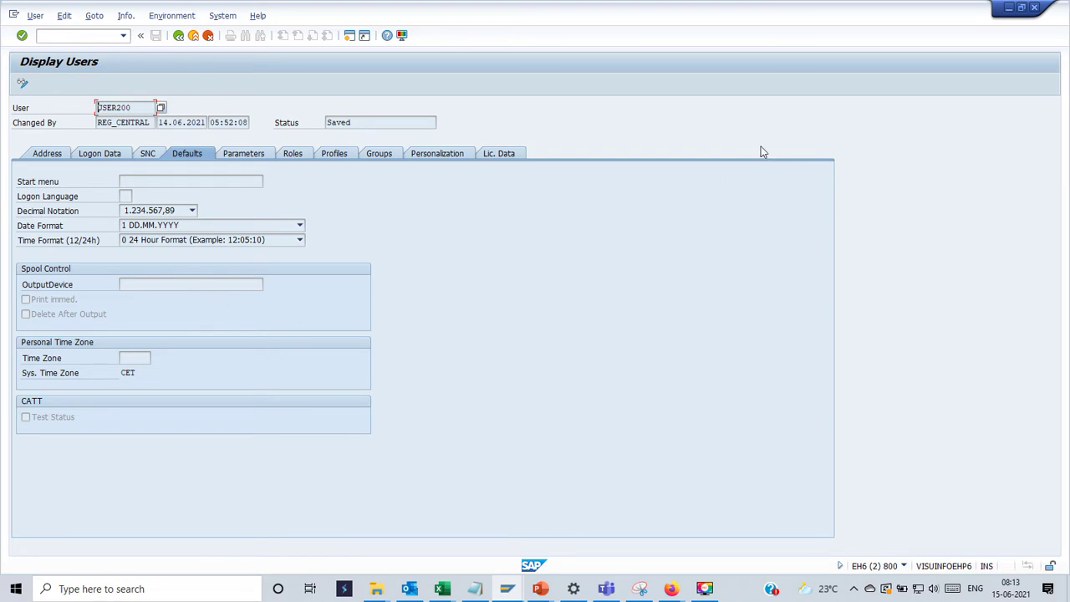
- Close the user record, browse MARA's original-language value list, then view its delivery and maintenance settings
{"action": "left_click", "coordinate": [1037, 9]}
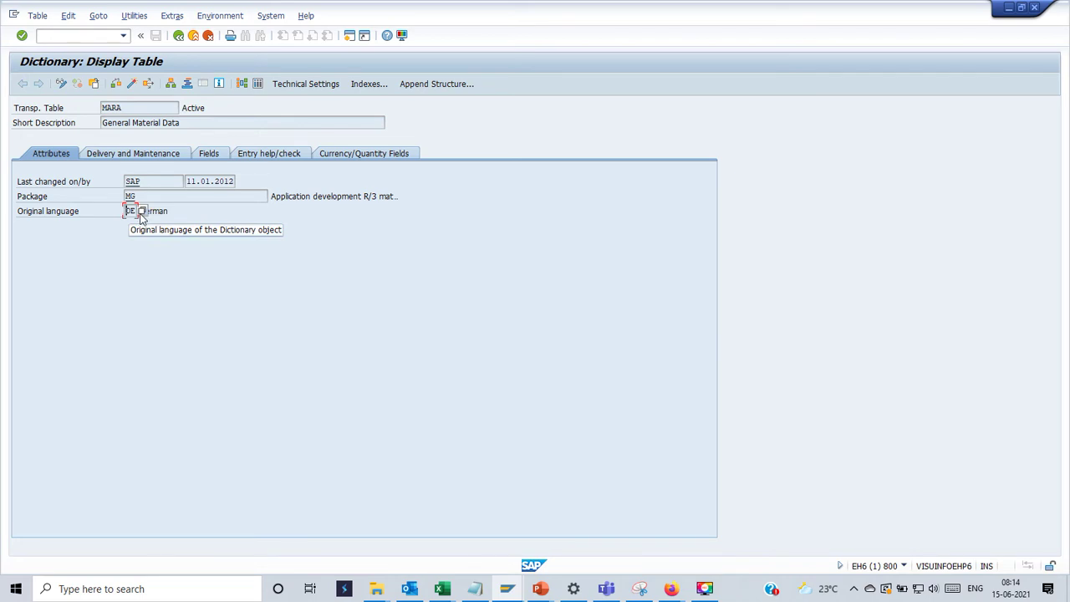
{"action": "left_click", "coordinate": [142, 211]}
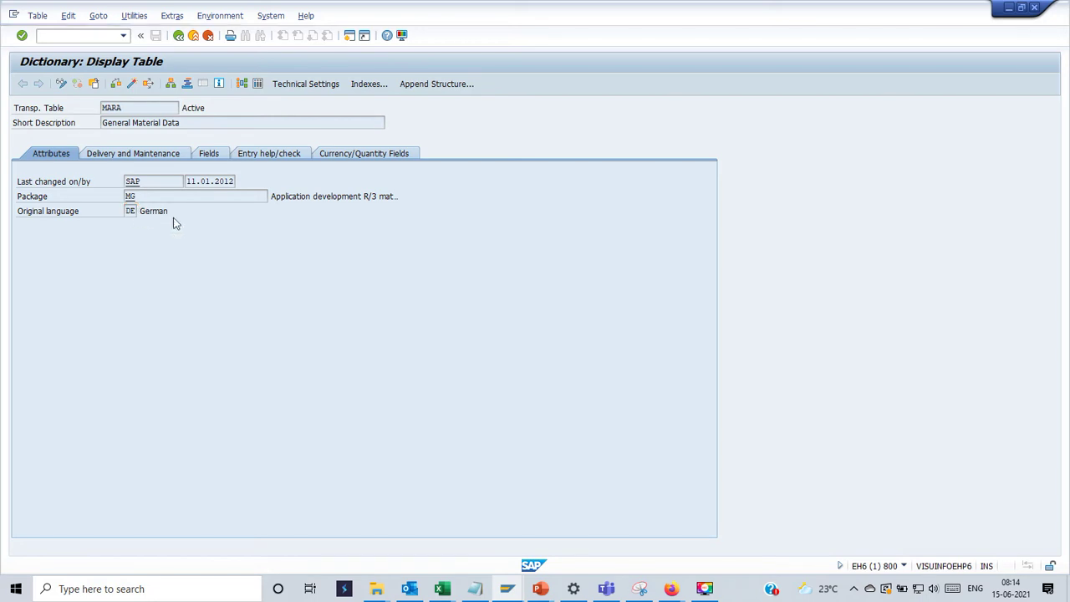
{"action": "scroll", "coordinate": [191, 241], "scroll_direction": "down", "scroll_amount": 6}
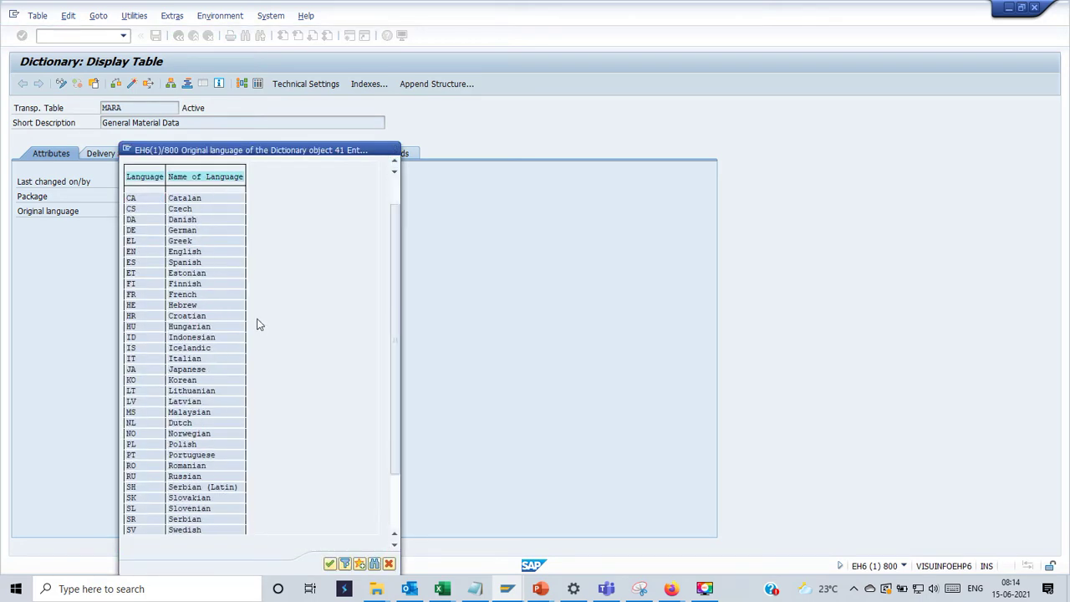
{"action": "scroll", "coordinate": [165, 355], "scroll_direction": "down", "scroll_amount": 3}
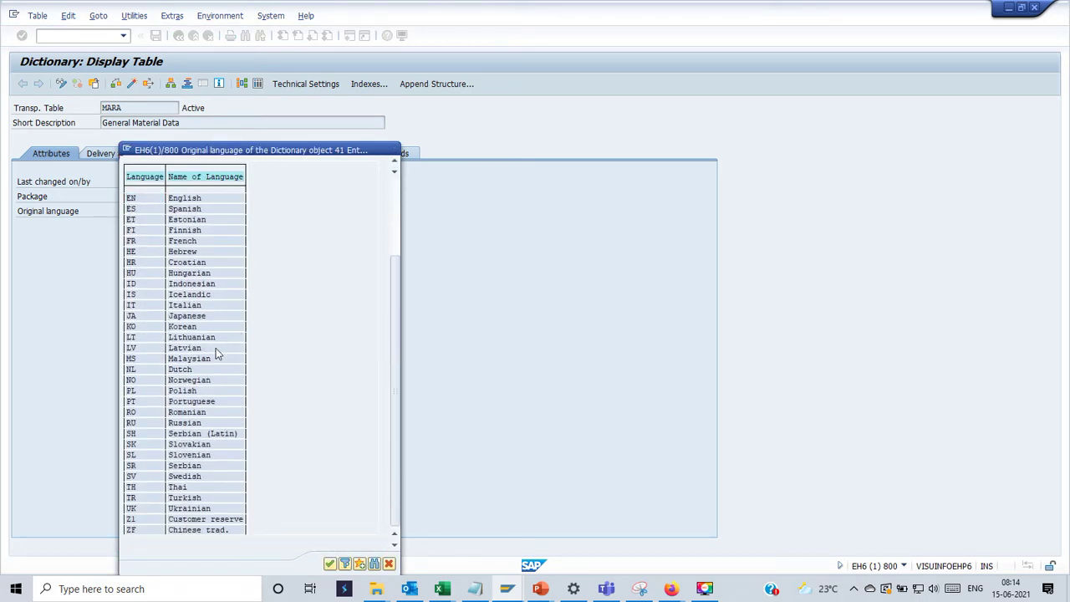
{"action": "scroll", "coordinate": [219, 334], "scroll_direction": "up", "scroll_amount": 4}
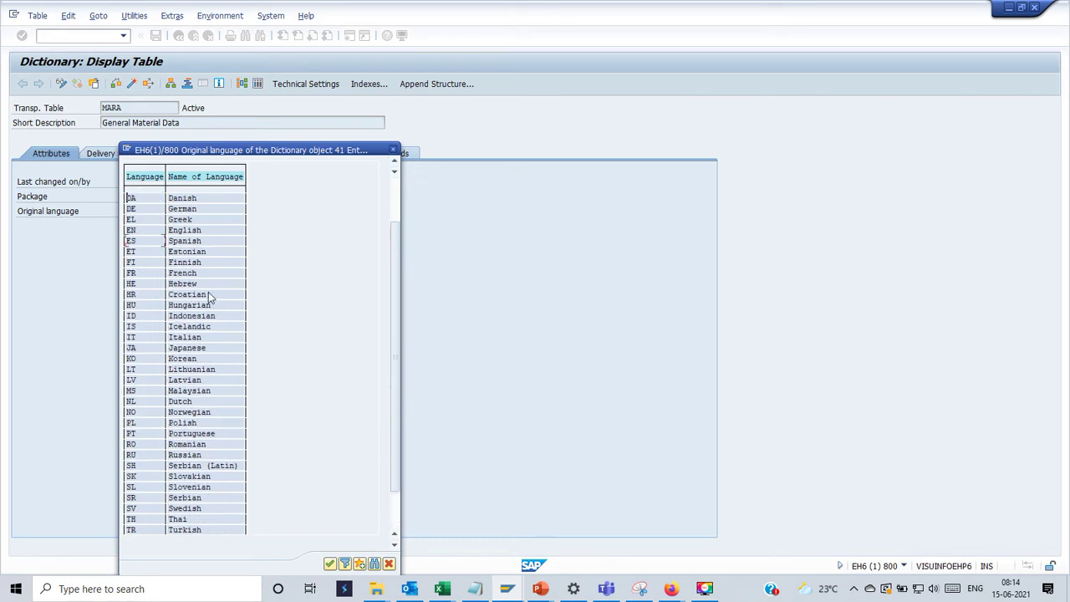
{"action": "left_click", "coordinate": [394, 150]}
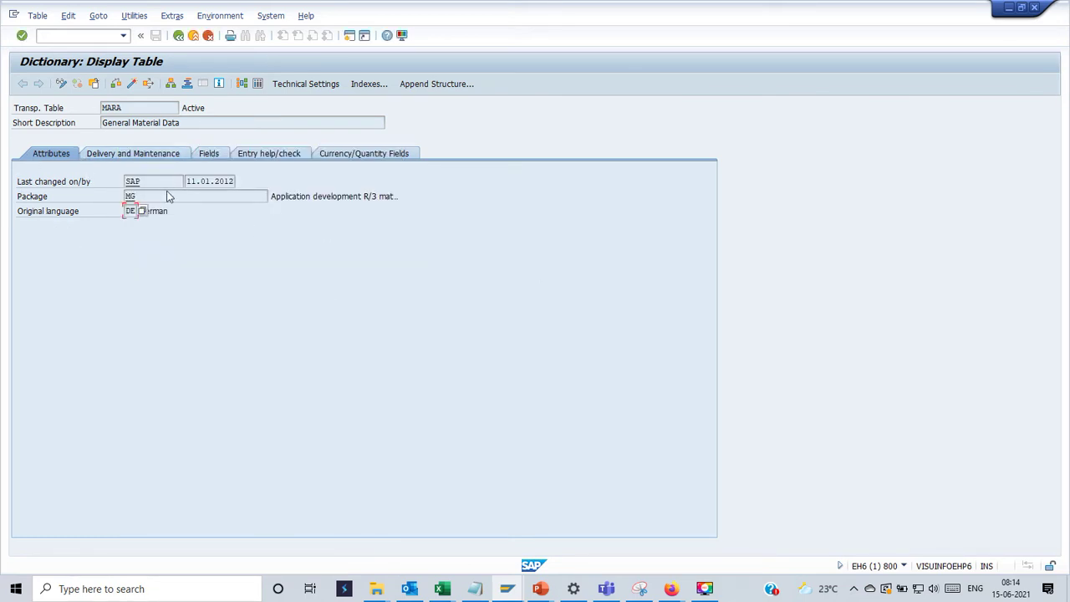
{"action": "left_click", "coordinate": [156, 159]}
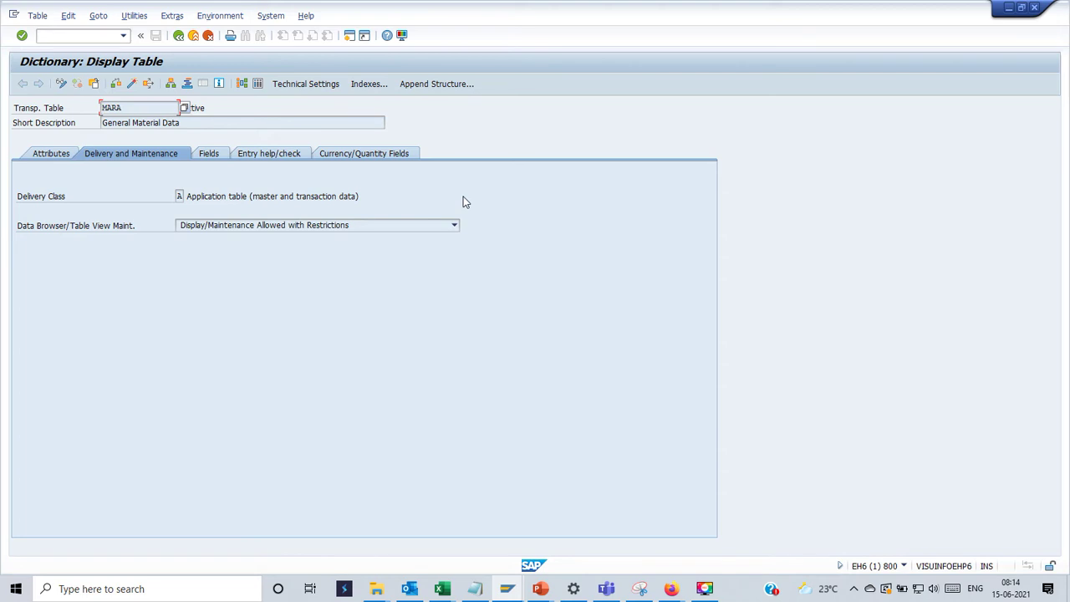
- Review the seven delivery classes in the F4 list for MARA's class A, then close it
{"action": "left_click", "coordinate": [179, 196]}
{"action": "left_click", "coordinate": [189, 196]}
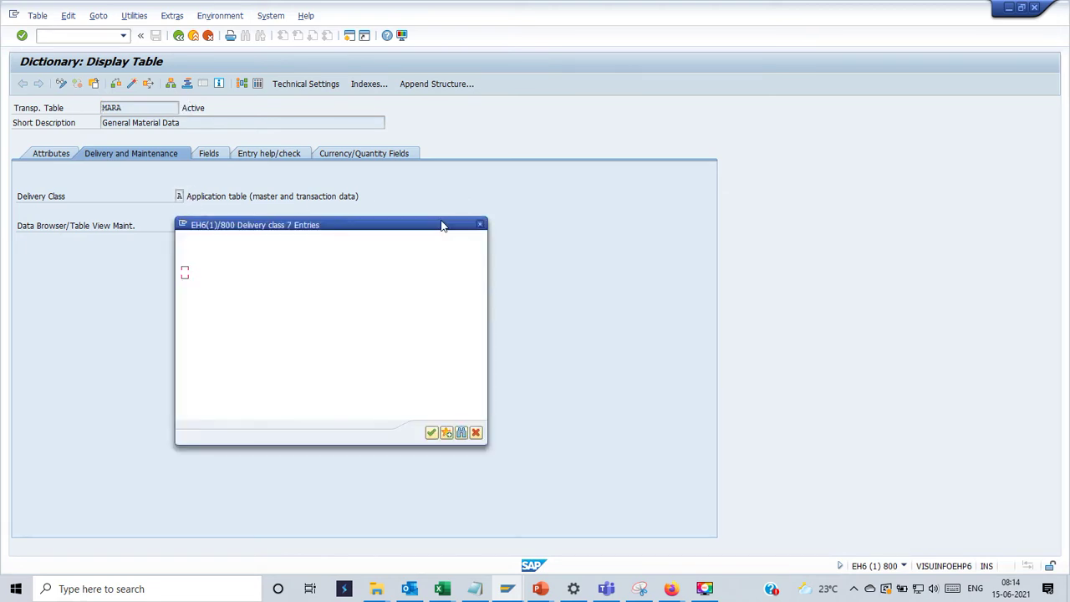
{"action": "left_click_drag", "start_coordinate": [382, 231], "coordinate": [587, 179]}
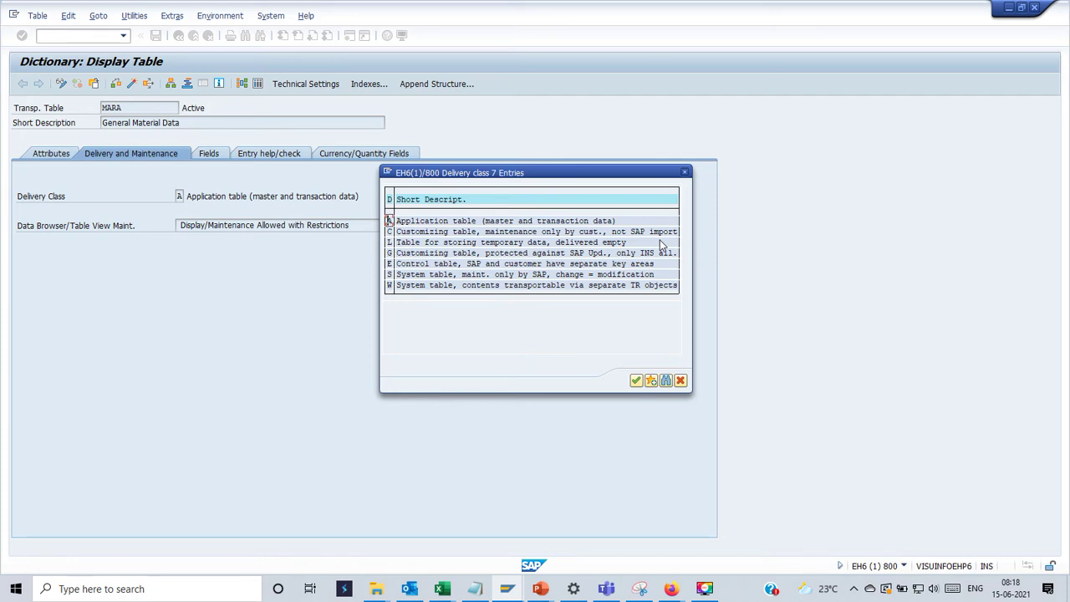
{"action": "left_click", "coordinate": [684, 172]}
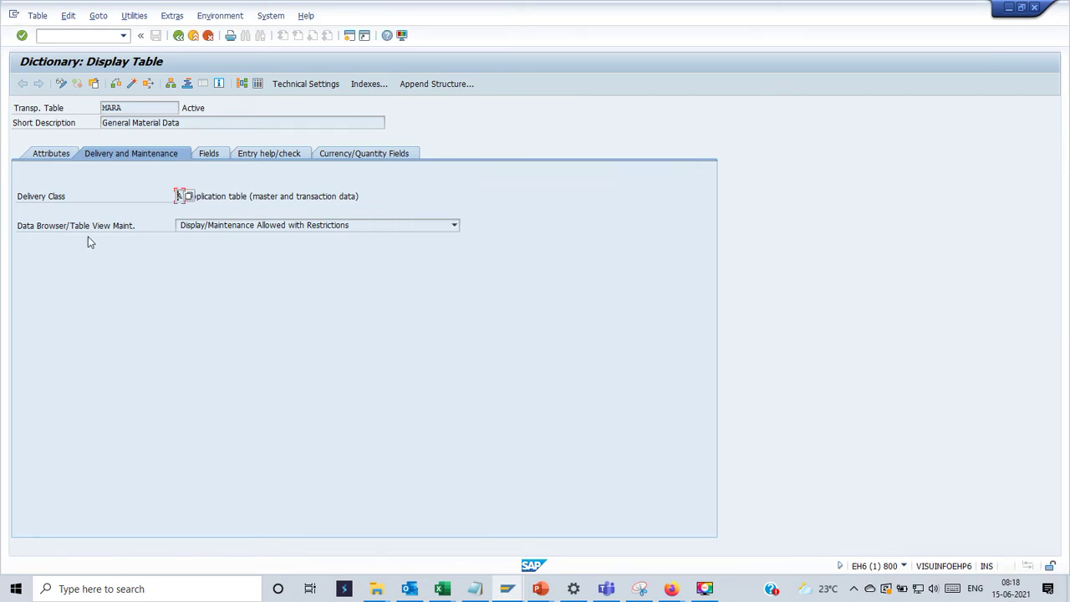
{"action": "left_click", "coordinate": [362, 226]}
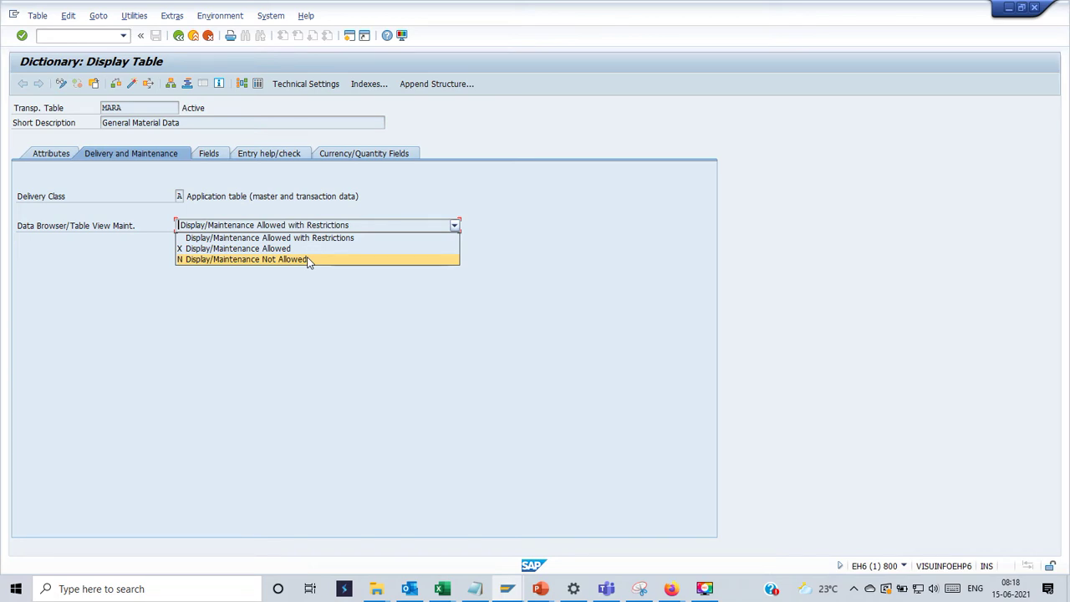
{"action": "key", "text": "Escape"}
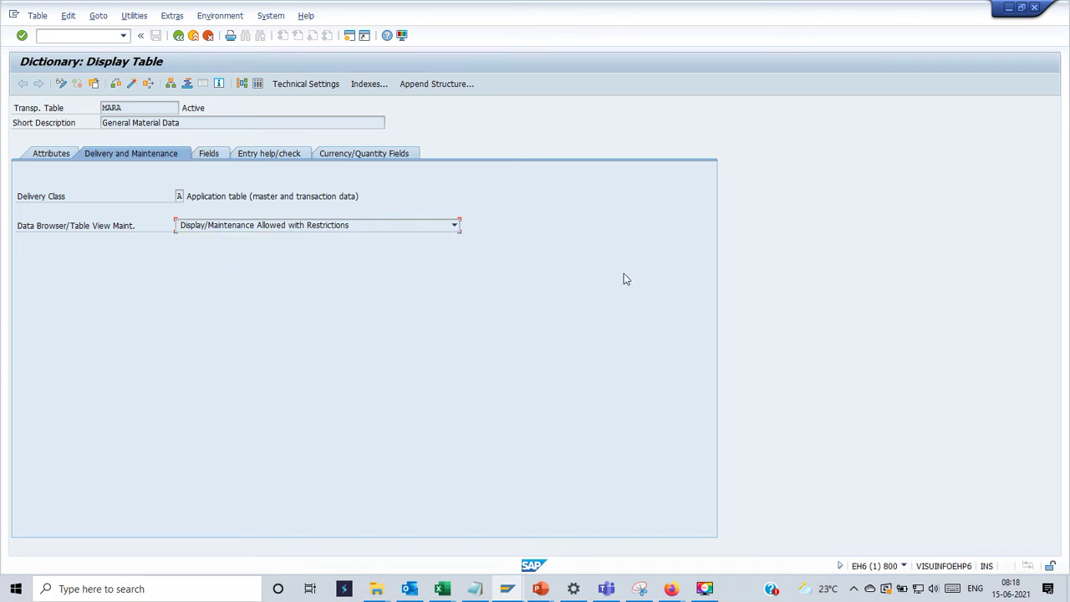
{"action": "left_click", "coordinate": [209, 154]}
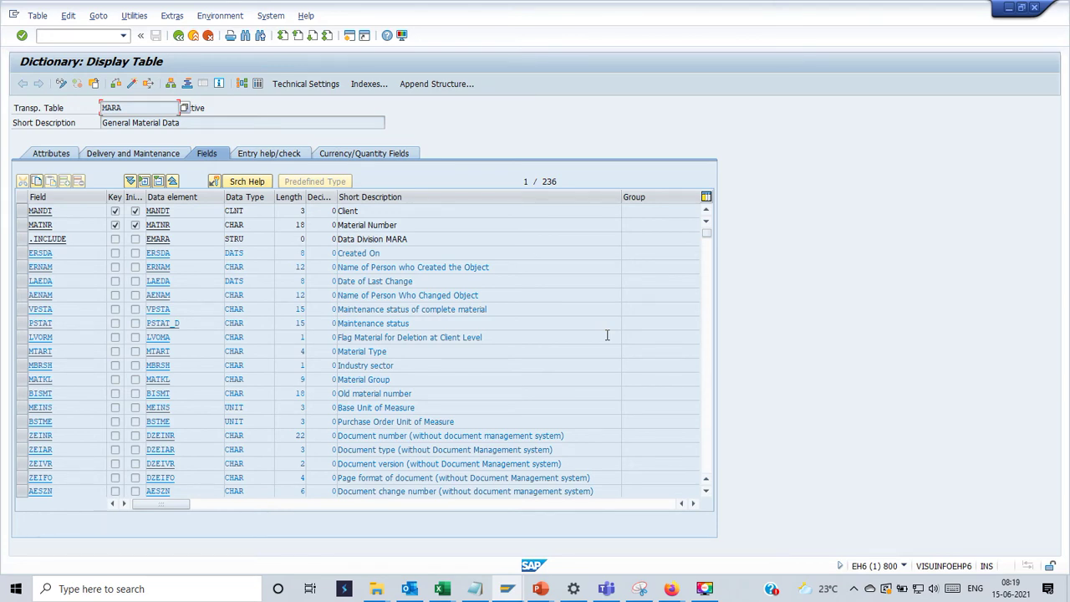
- Highlight the MARA table name, then admit the Meet participant and minimize Firefox
{"action": "left_click_drag", "start_coordinate": [148, 106], "coordinate": [93, 101]}
{"action": "left_click", "coordinate": [93, 101]}
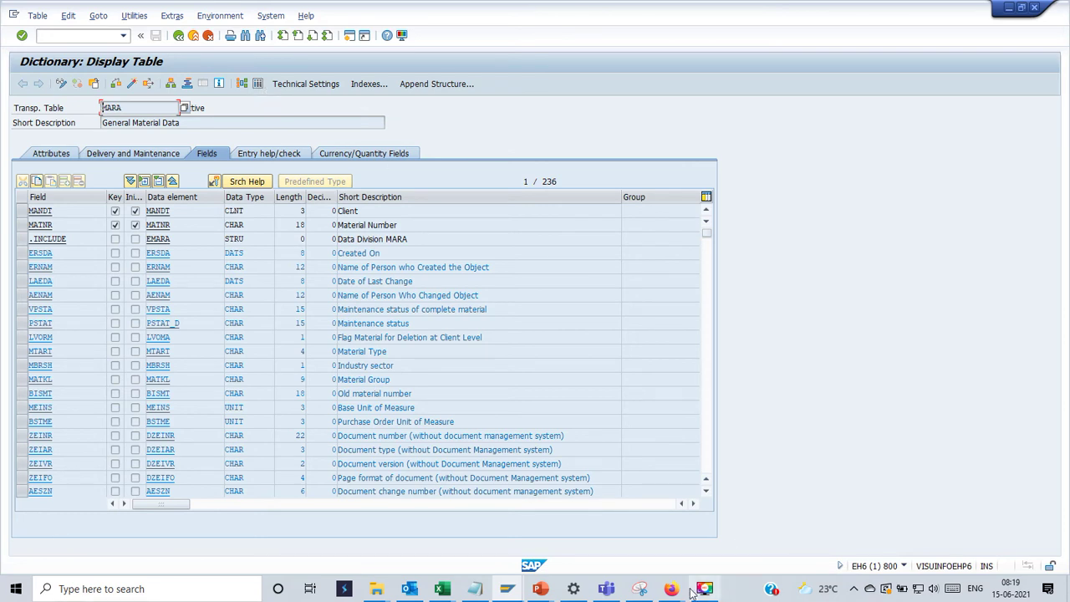
{"action": "mouse_move", "coordinate": [672, 589]}
{"action": "left_click", "coordinate": [602, 544]}
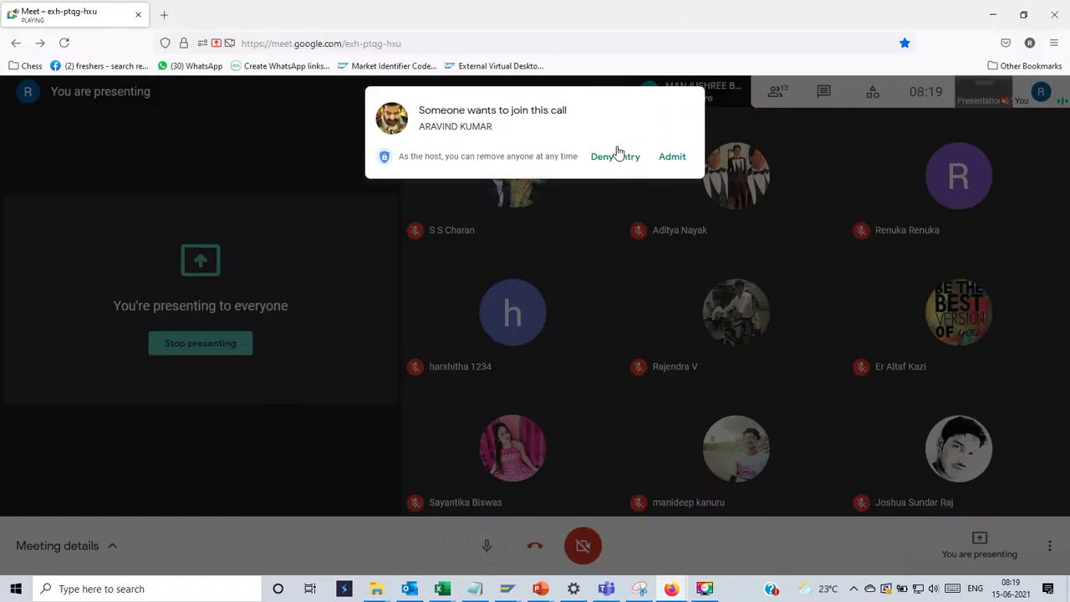
{"action": "left_click", "coordinate": [661, 161]}
{"action": "left_click", "coordinate": [993, 15]}
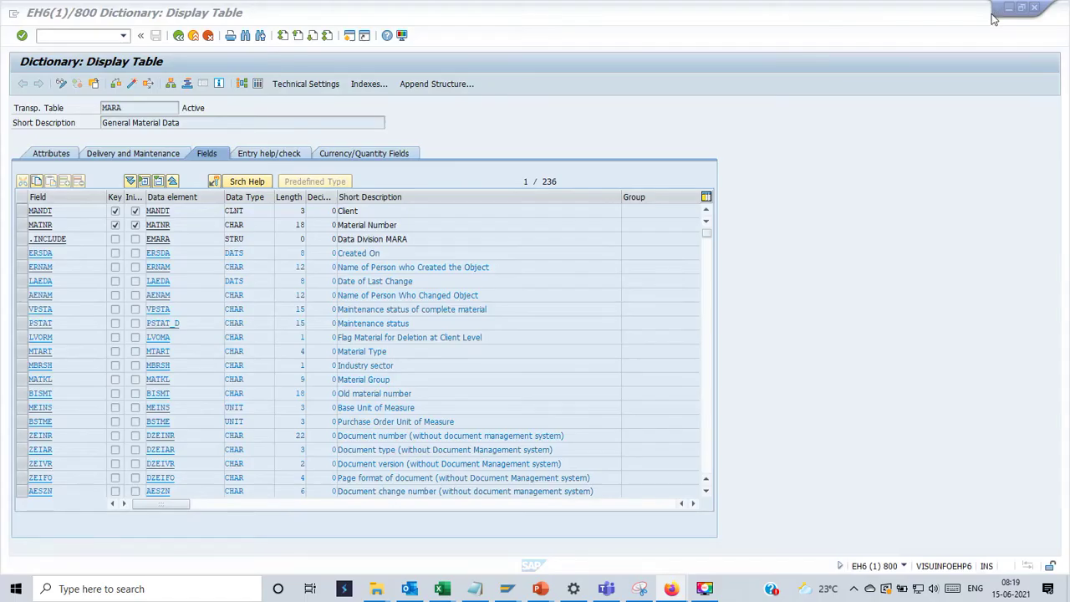
{"action": "left_click", "coordinate": [258, 83]}
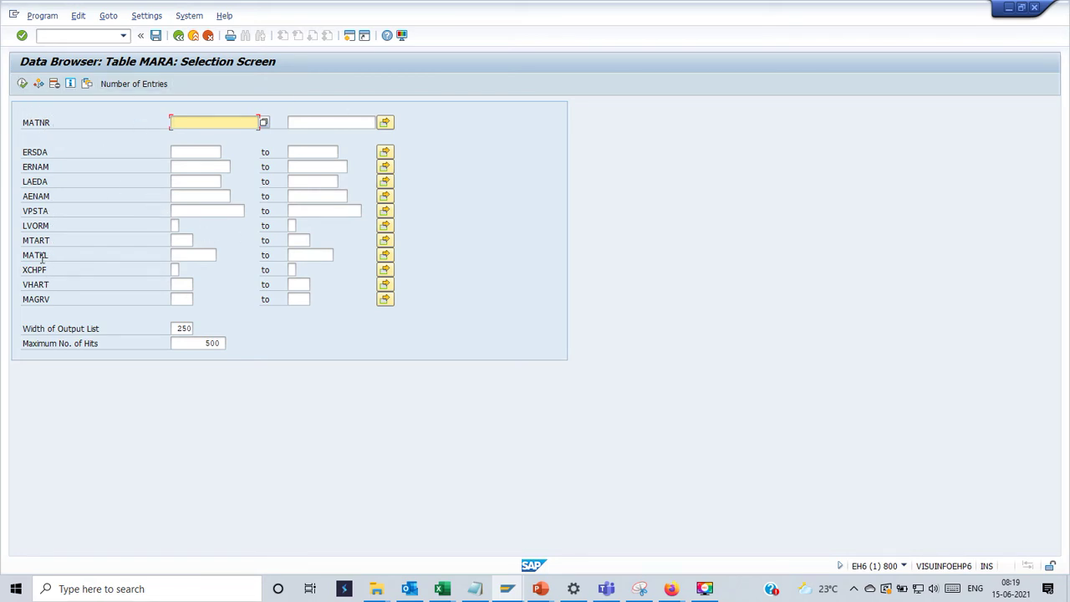
{"action": "left_click", "coordinate": [147, 16]}
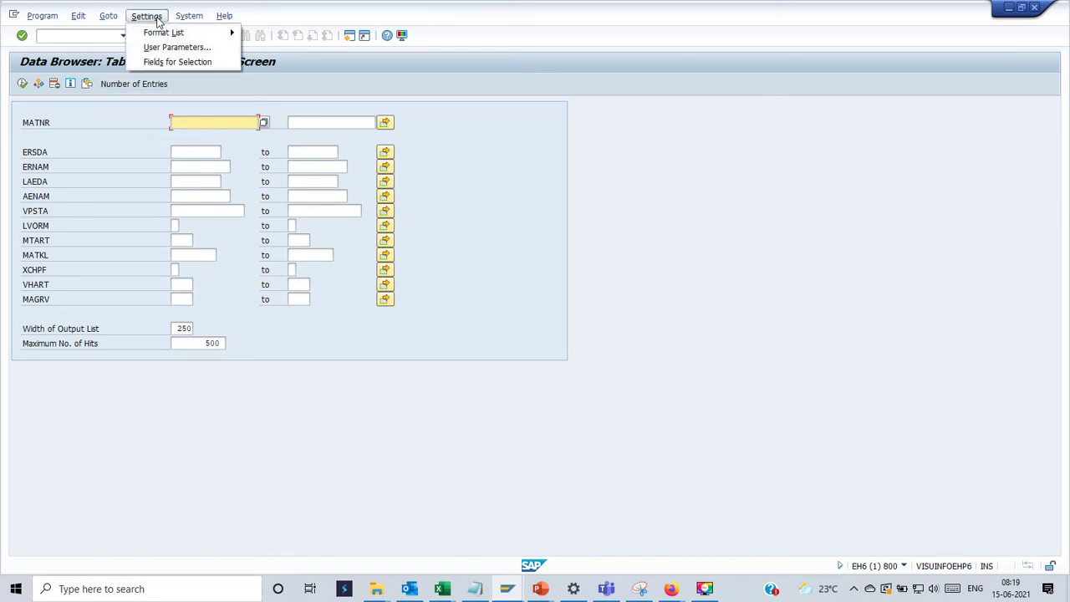
{"action": "mouse_move", "coordinate": [162, 33]}
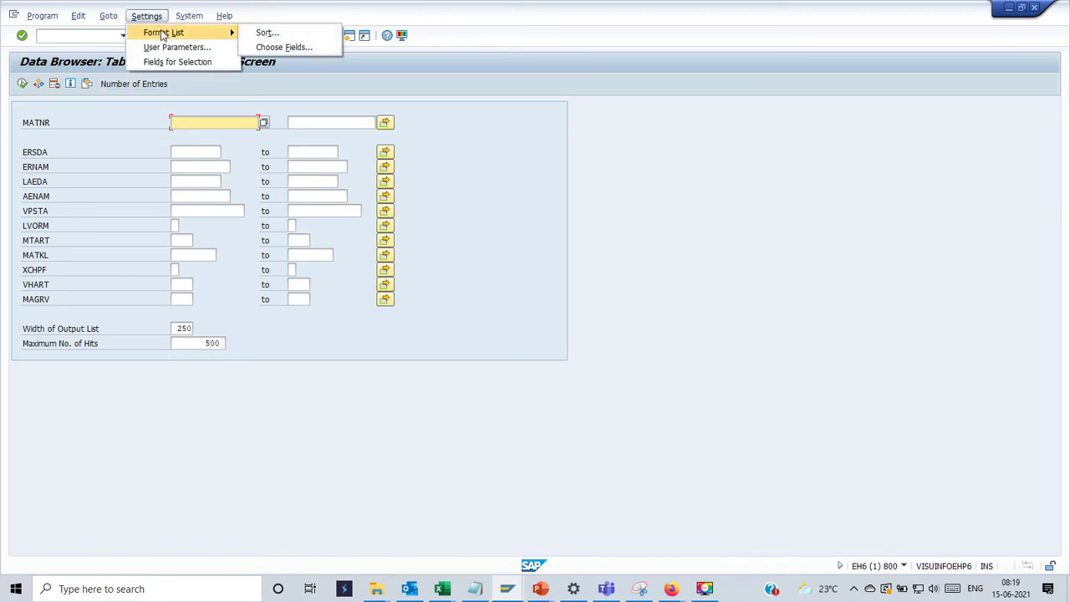
{"action": "left_click", "coordinate": [287, 48]}
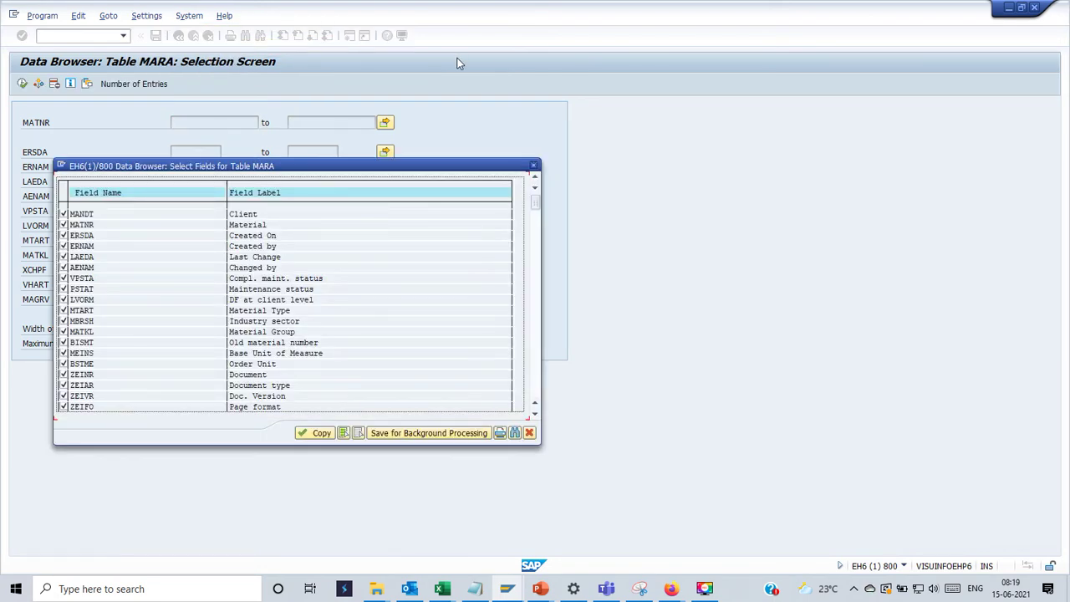
{"action": "left_click", "coordinate": [322, 434]}
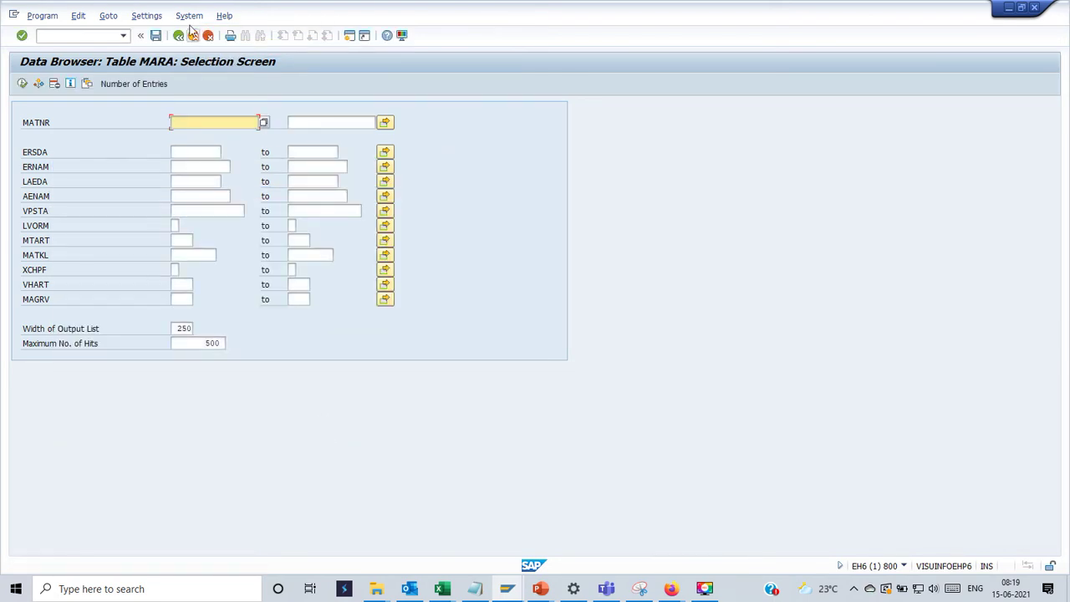
{"action": "left_click", "coordinate": [142, 16]}
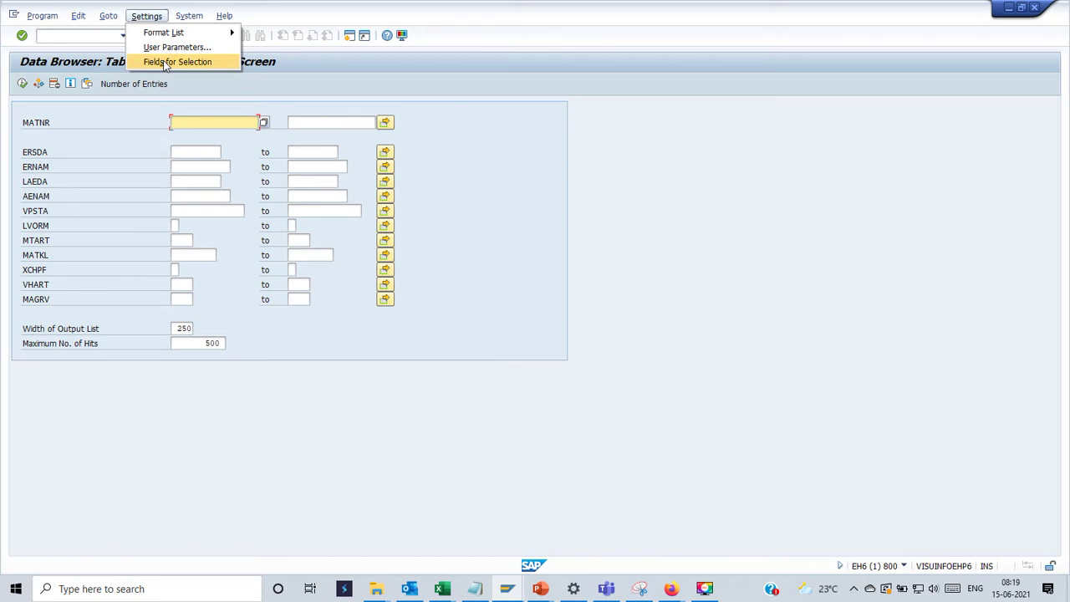
{"action": "left_click", "coordinate": [303, 57]}
{"action": "left_click", "coordinate": [147, 16]}
{"action": "mouse_move", "coordinate": [151, 37]}
{"action": "left_click", "coordinate": [481, 7]}
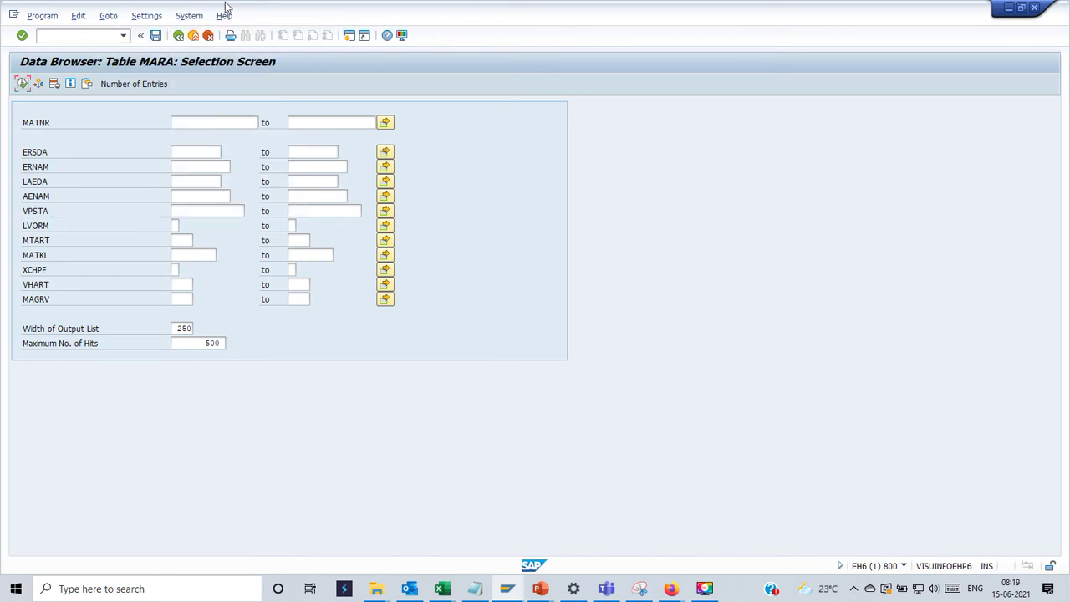
{"action": "left_click", "coordinate": [178, 36]}
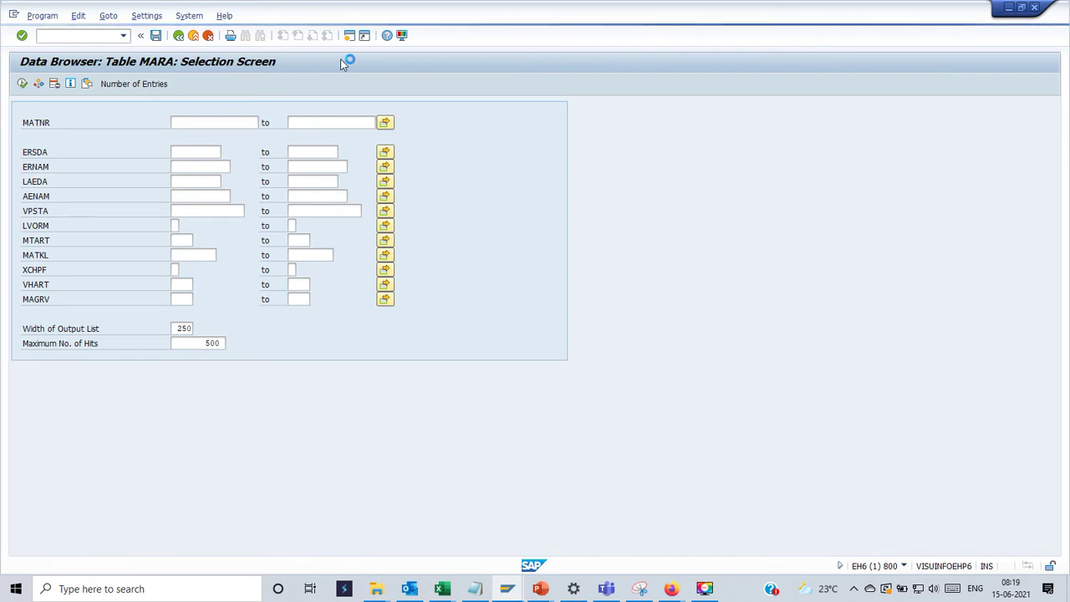
{"action": "left_click", "coordinate": [234, 16]}
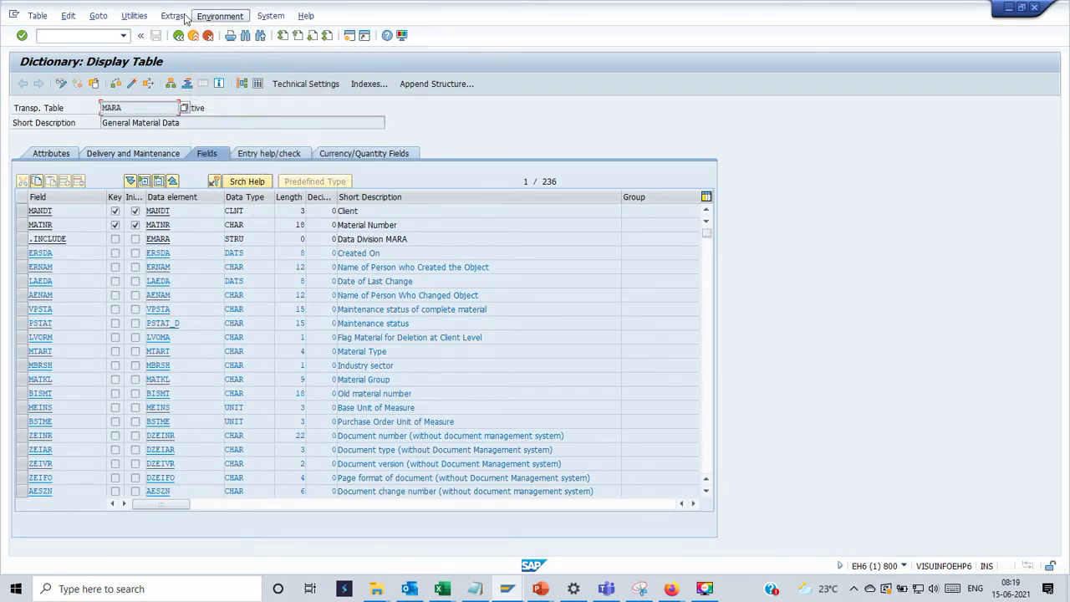
- Open SE16 in a new session via /ose16 and reach the MARA selection screen
{"action": "mouse_move", "coordinate": [167, 18]}
{"action": "key", "text": "Escape"}
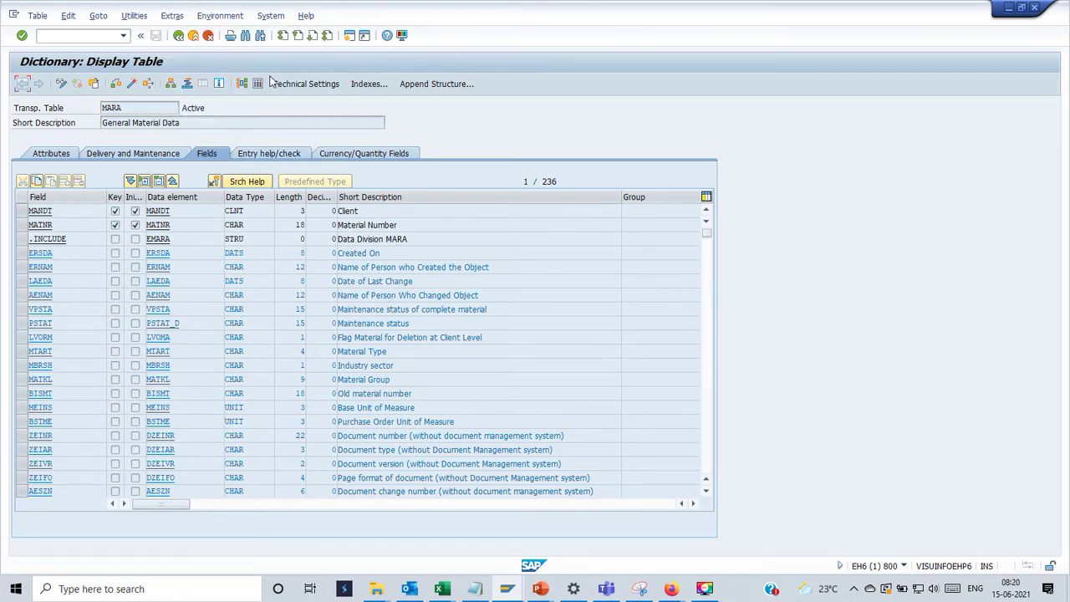
{"action": "left_click", "coordinate": [55, 36]}
{"action": "type", "text": "/ose16"}
{"action": "key", "text": "Return"}
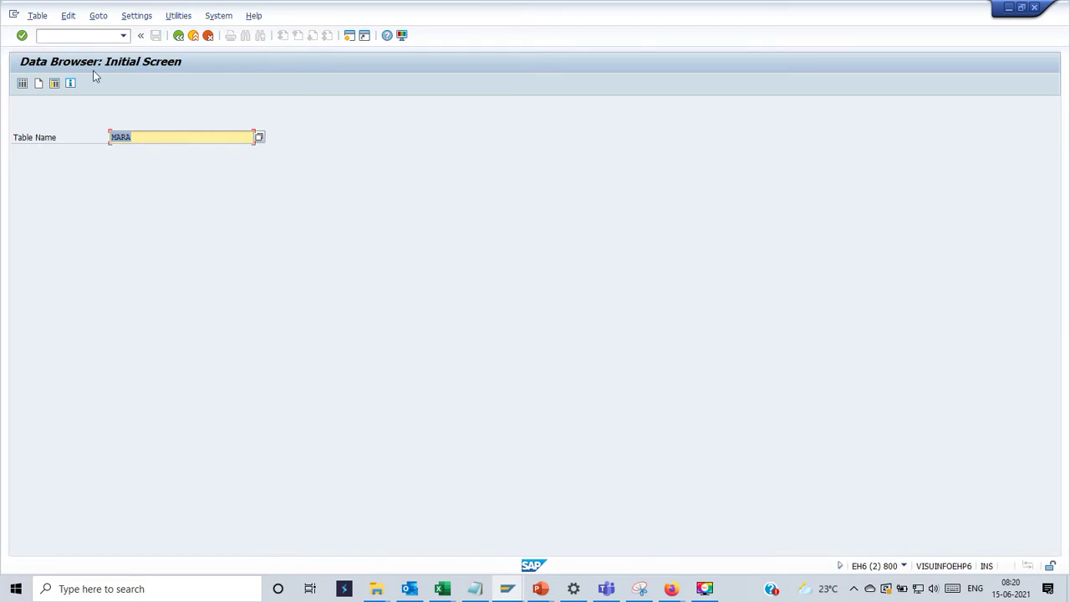
{"action": "key", "text": "Return"}
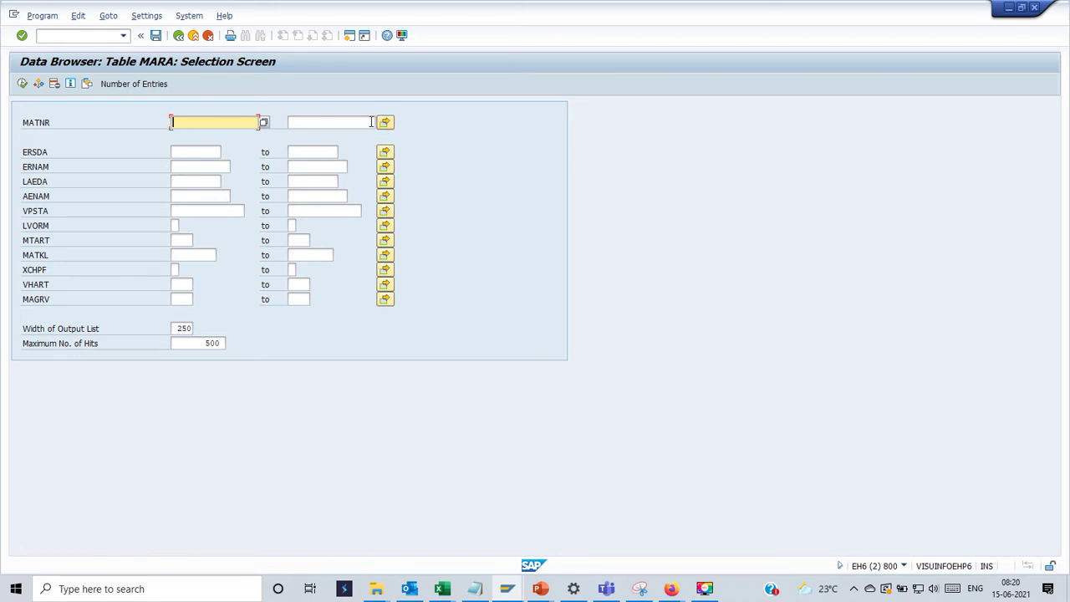
- Inspect MATNR's multiple-selection ranges and exclusions, cancel unchanged, and enter /nse16n
{"action": "left_click", "coordinate": [388, 126]}
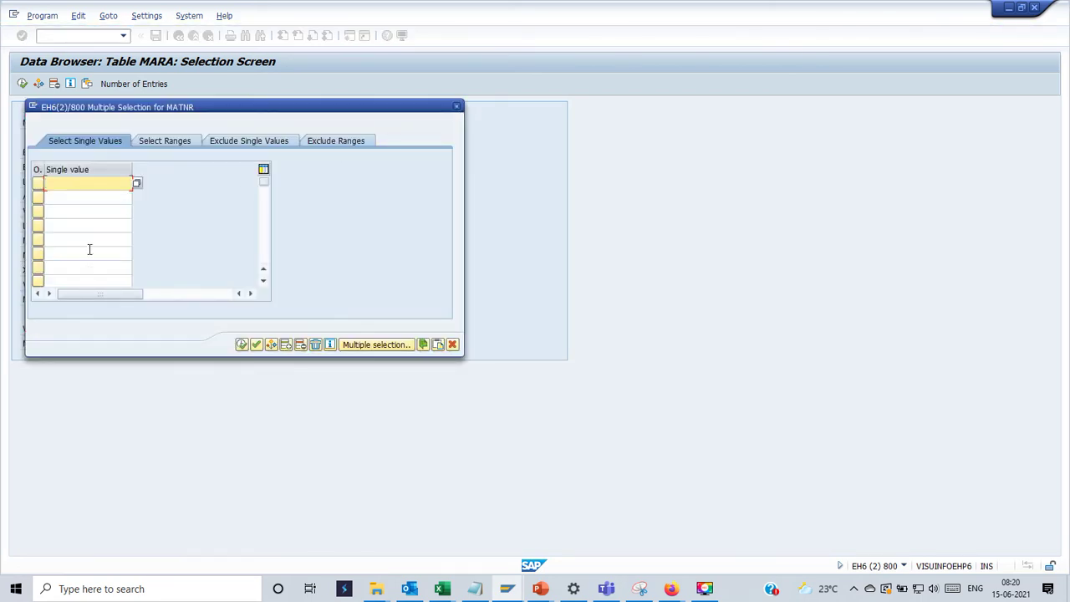
{"action": "left_click", "coordinate": [159, 141]}
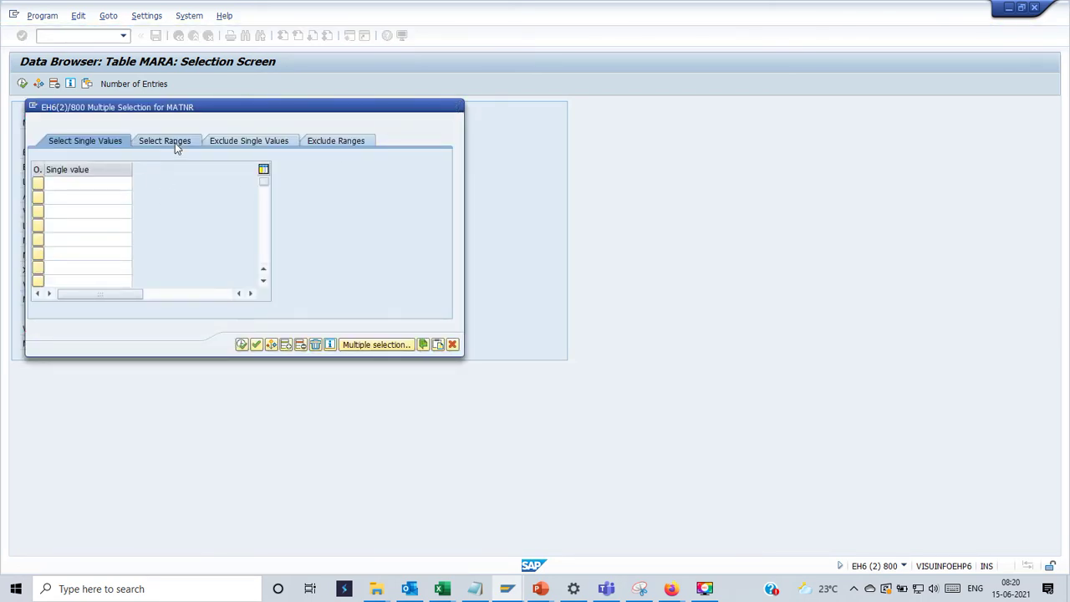
{"action": "left_click", "coordinate": [259, 146]}
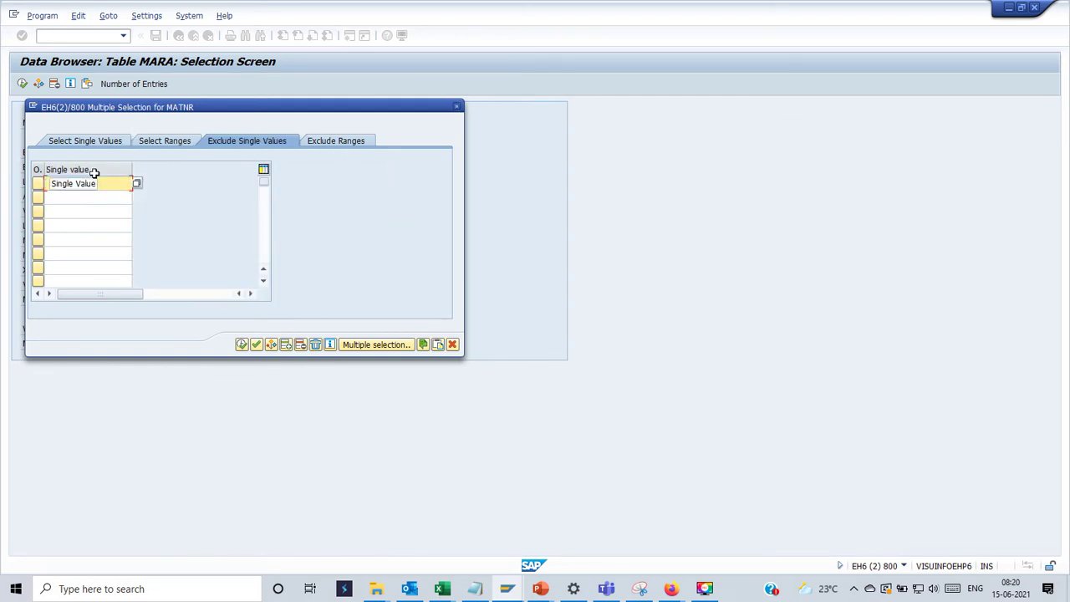
{"action": "left_click", "coordinate": [452, 344]}
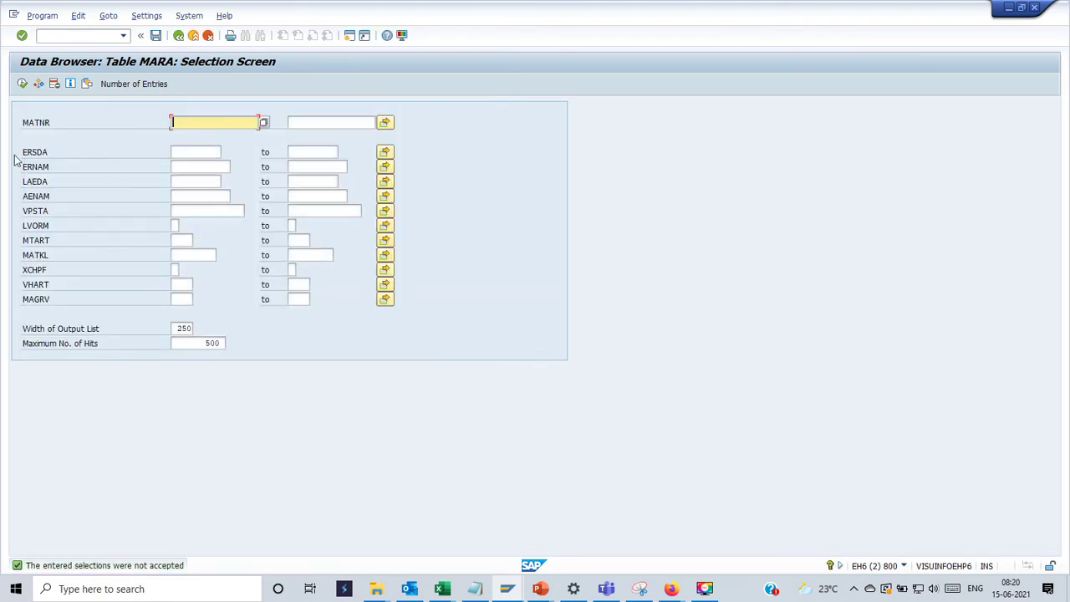
{"action": "left_click", "coordinate": [79, 36]}
{"action": "type", "text": "/"}
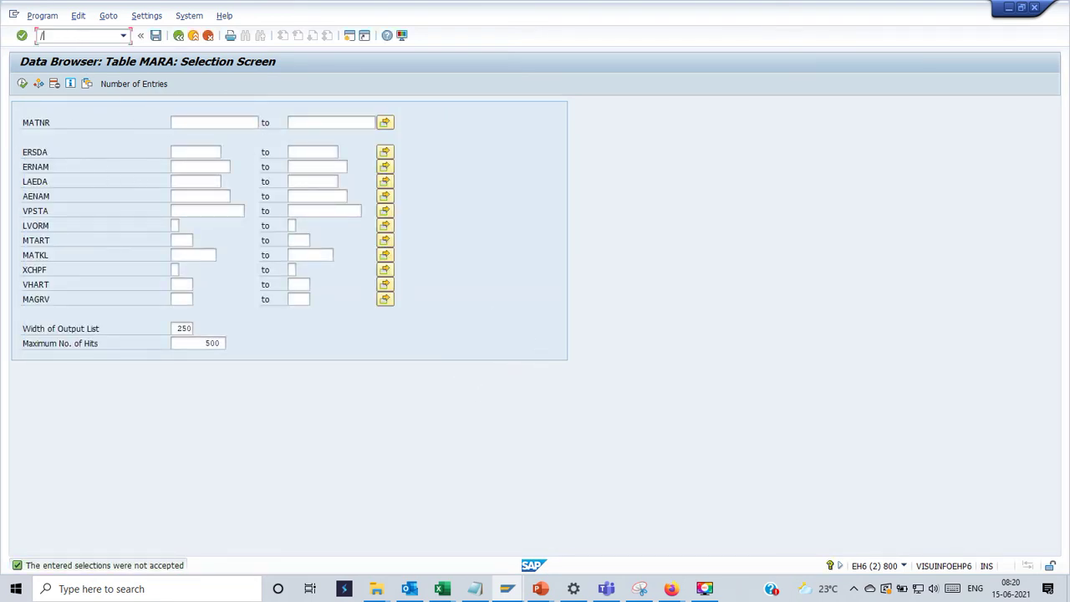
{"action": "type", "text": "nse16n"}
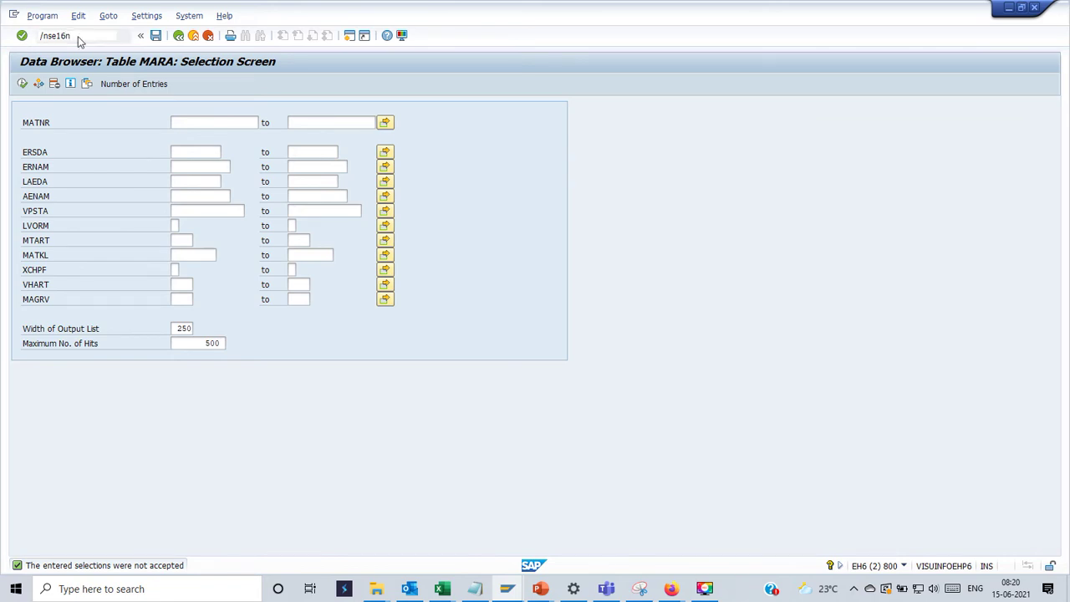
{"action": "key", "text": "Return"}
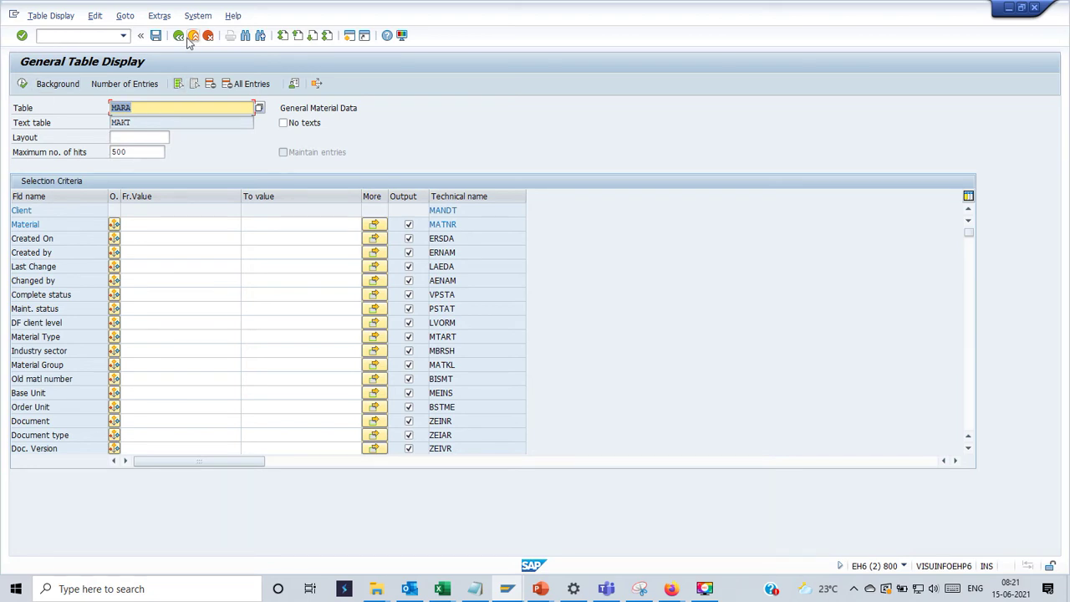
{"action": "left_click", "coordinate": [112, 37]}
{"action": "type", "text": "/n"}
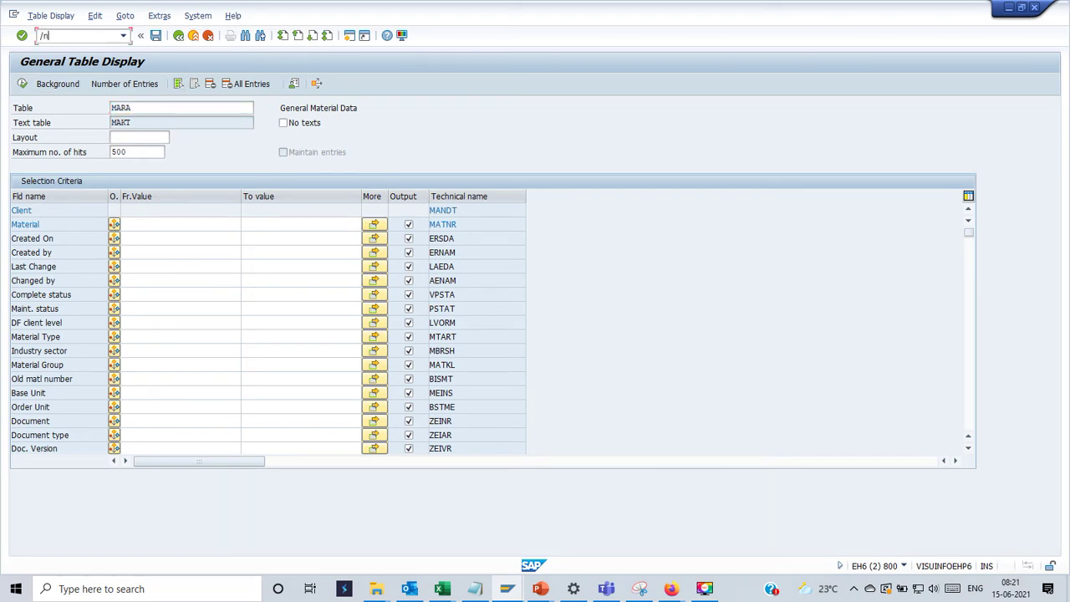
{"action": "type", "text": "se1"}
{"action": "key", "text": "Return"}
{"action": "key", "text": "Return"}
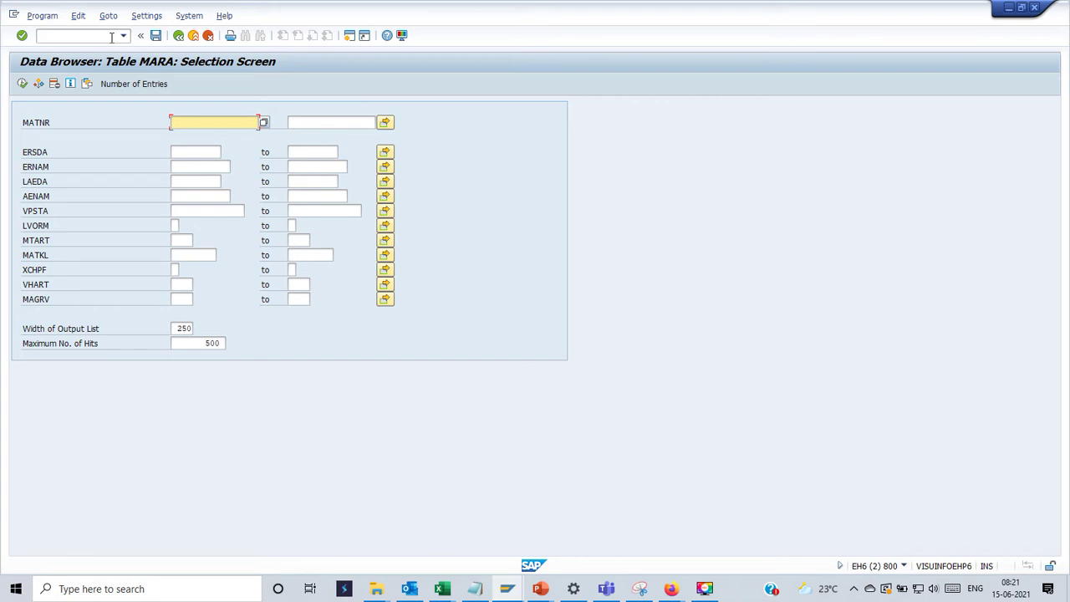
- Open the General Table Display for MARA with /nse16n
{"action": "left_click", "coordinate": [111, 36]}
{"action": "type", "text": "/nse"}
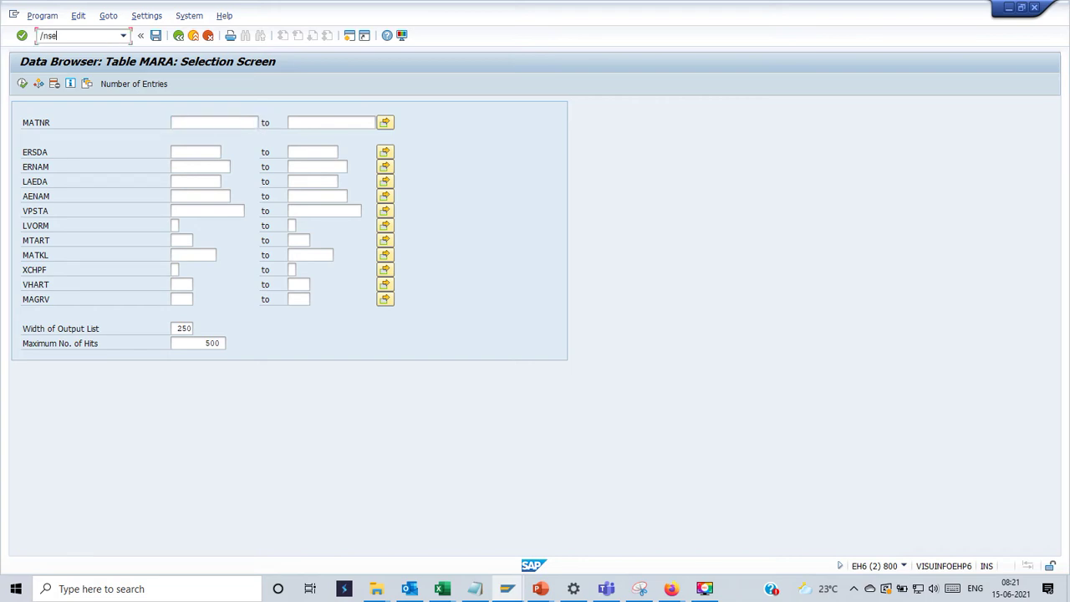
{"action": "type", "text": "16n"}
{"action": "key", "text": "Return"}
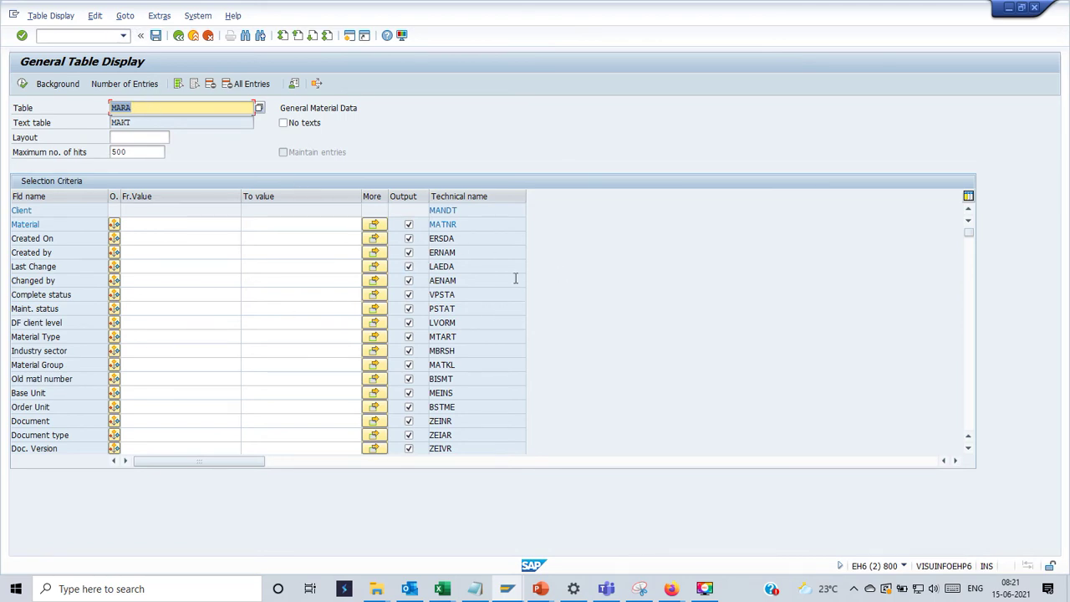
- Count MARA's entries (16.582), dismiss the result and close the table display window
{"action": "left_click", "coordinate": [143, 86]}
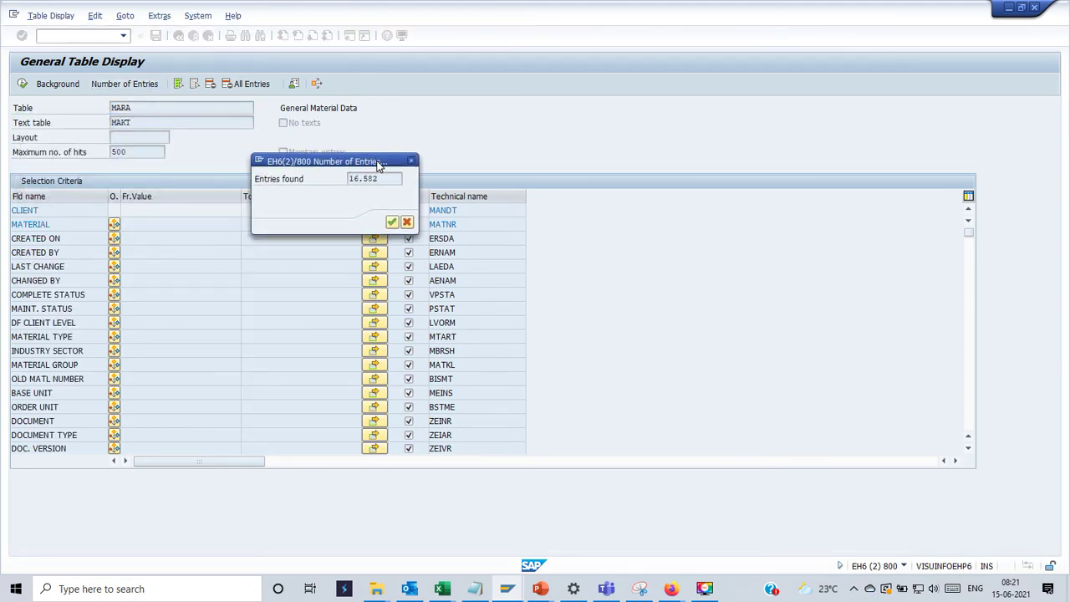
{"action": "left_click", "coordinate": [397, 223]}
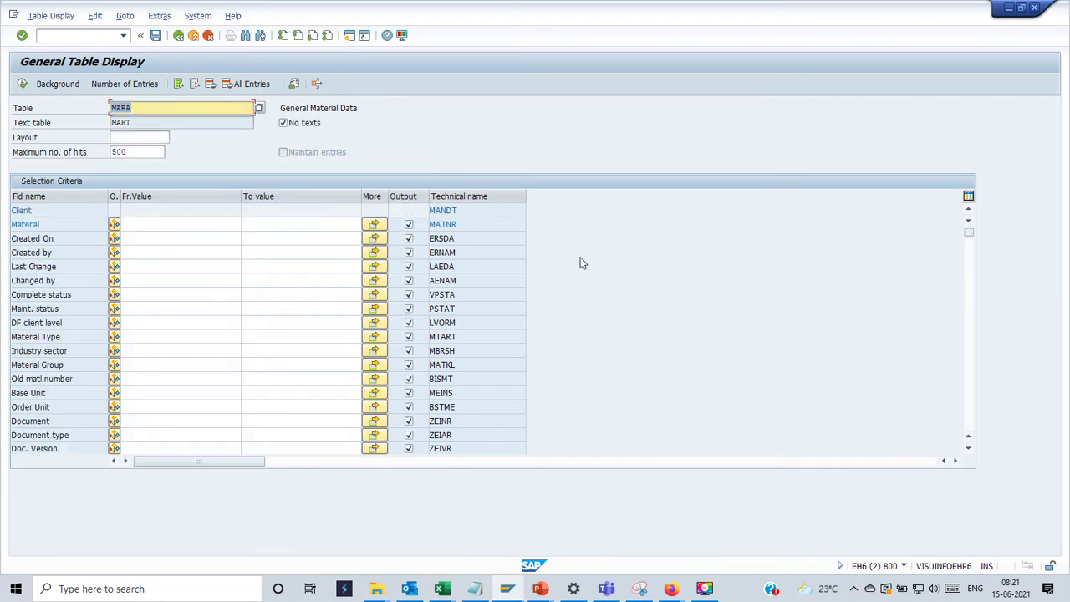
{"action": "left_click", "coordinate": [148, 152]}
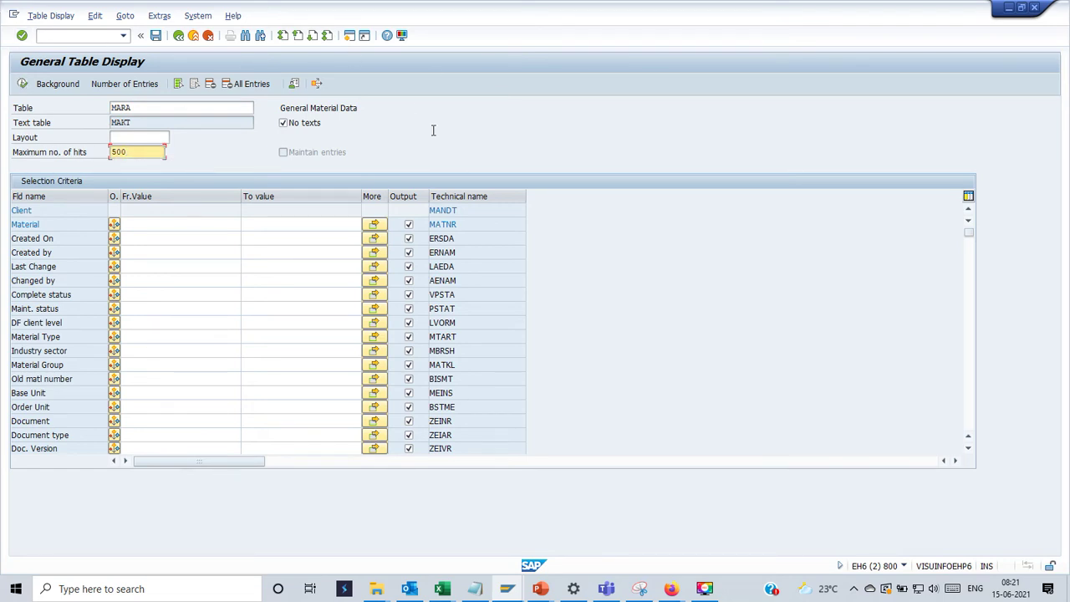
{"action": "left_click", "coordinate": [1034, 8]}
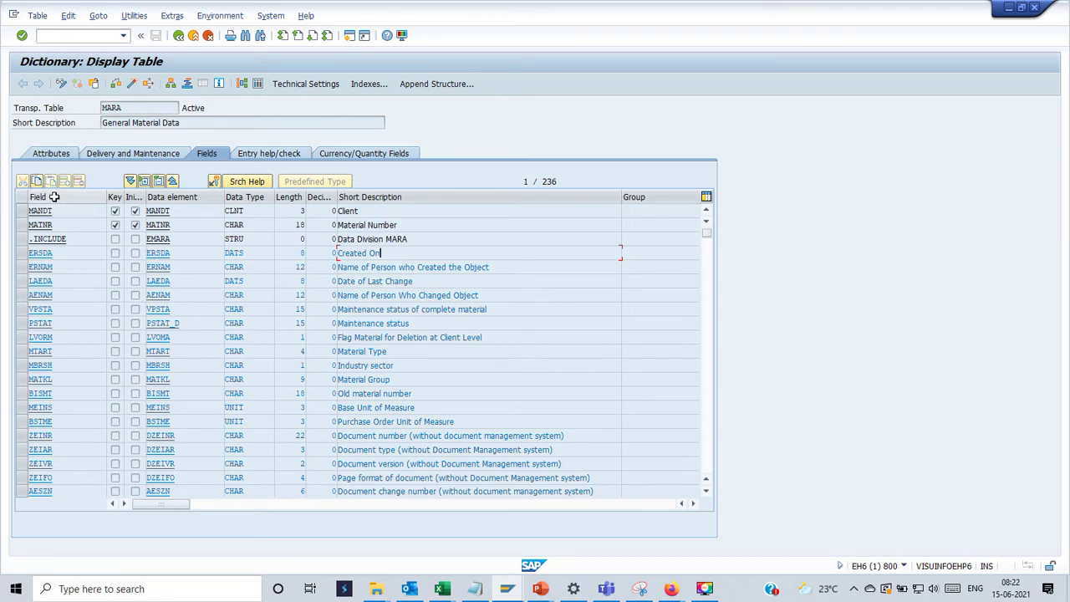
- Widen the Ini. column in MARA's field list and select the MANDT and MATNR key rows
{"action": "left_click", "coordinate": [100, 202]}
{"action": "left_click_drag", "start_coordinate": [124, 196], "coordinate": [202, 197]}
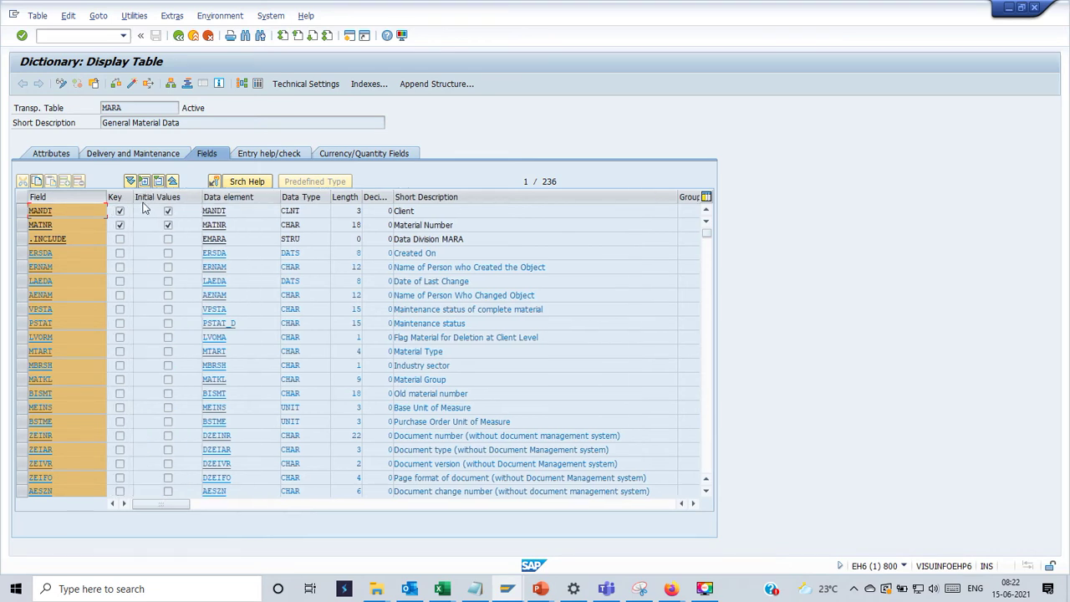
{"action": "left_click", "coordinate": [127, 198]}
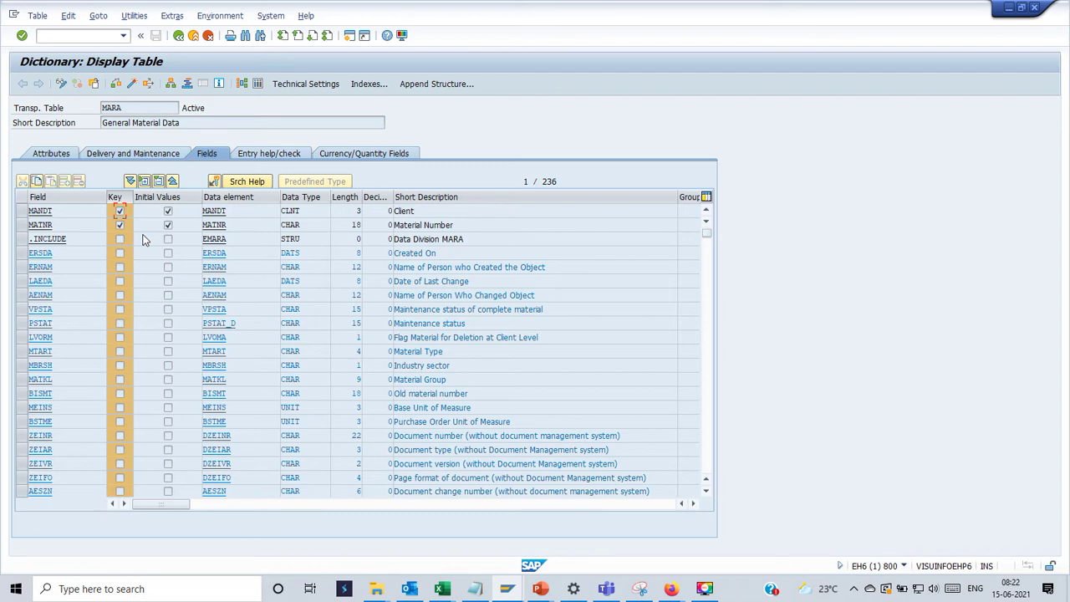
{"action": "left_click", "coordinate": [23, 212]}
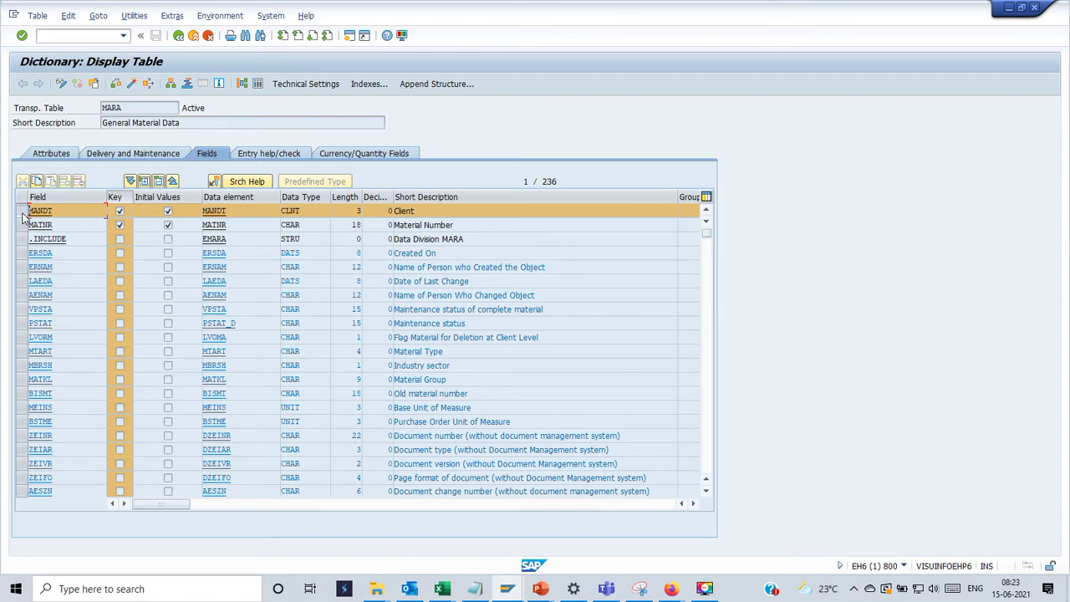
{"action": "left_click", "coordinate": [342, 224], "text": "shift"}
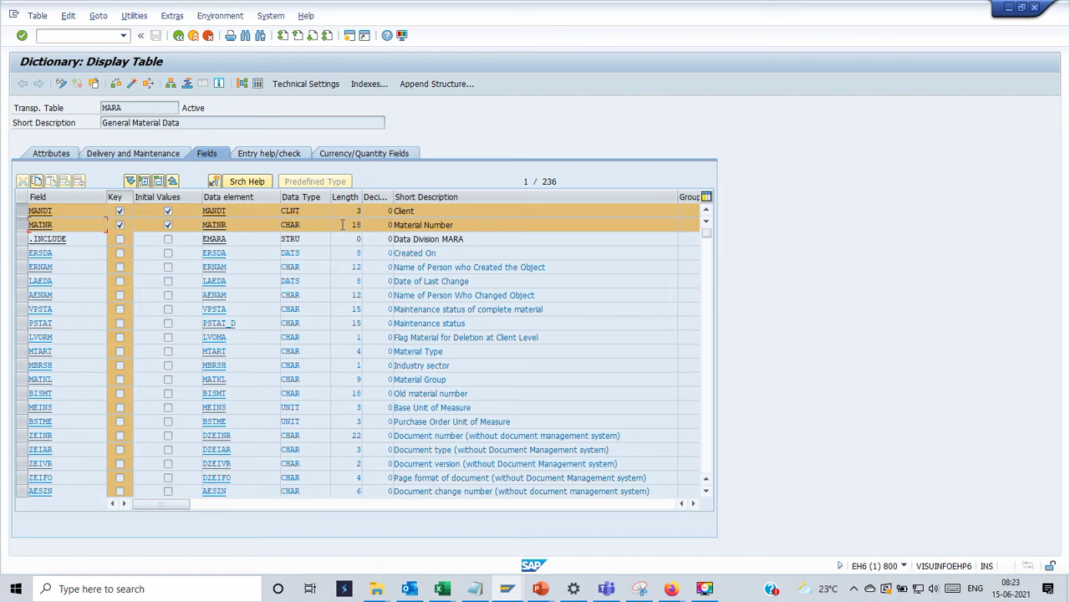
{"action": "left_click", "coordinate": [90, 35]}
- In /omm03, search materials, copy '10W30 MOTOR OIL GAL' and take material 100-251
{"action": "type", "text": "/omm03"}
{"action": "key", "text": "Return"}
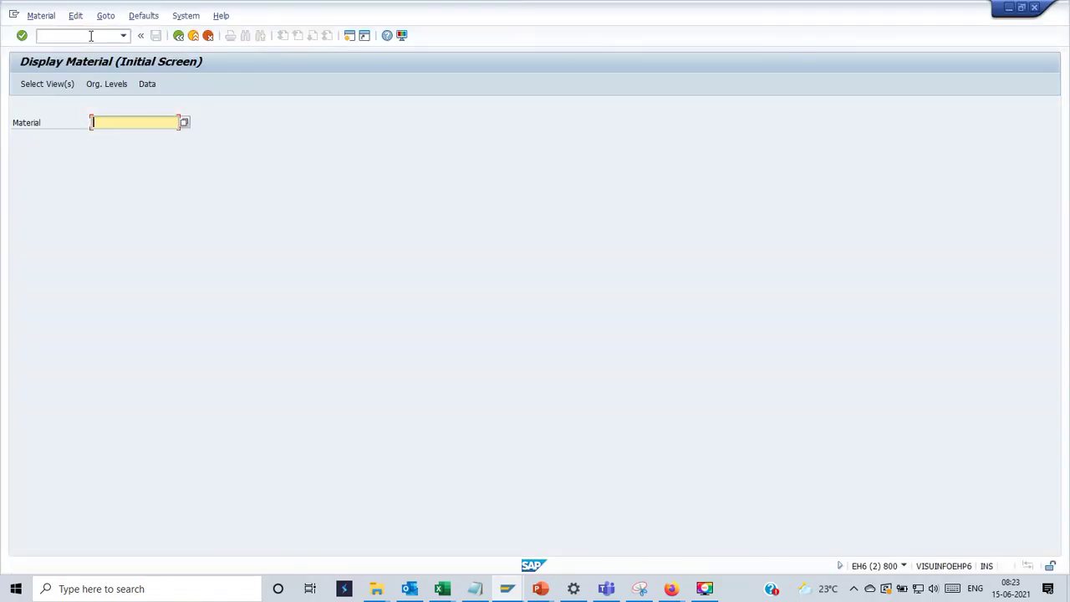
{"action": "left_click", "coordinate": [185, 124]}
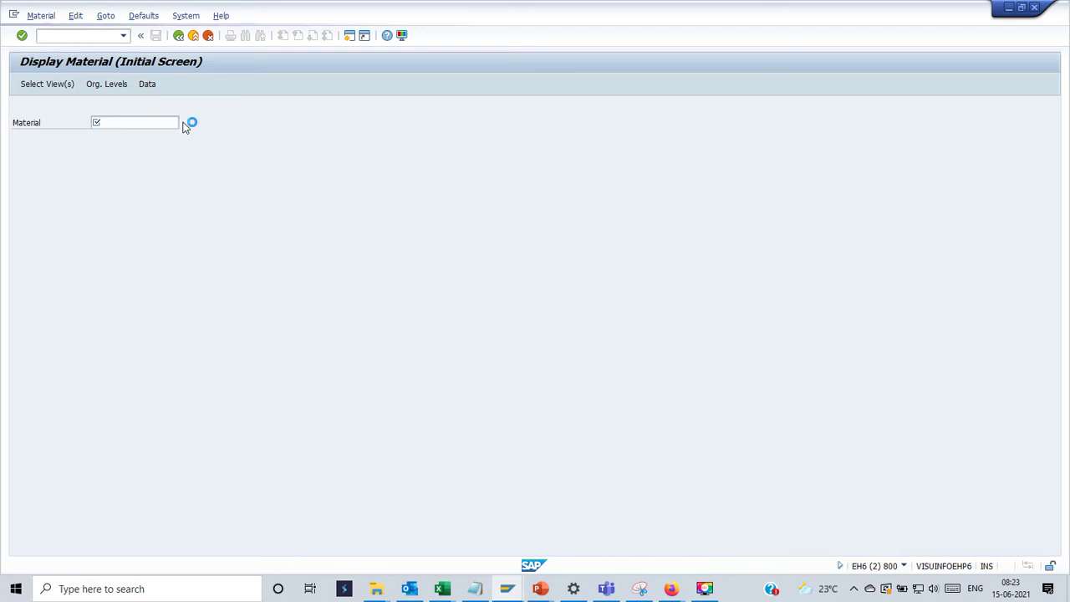
{"action": "left_click", "coordinate": [368, 300]}
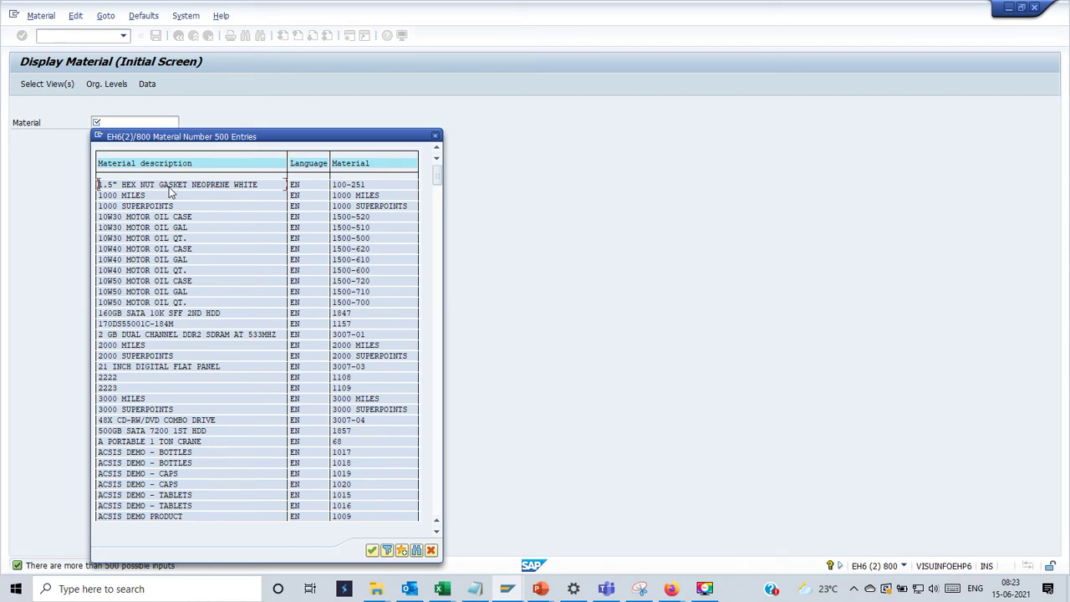
{"action": "key", "text": "ctrl+y"}
{"action": "left_click_drag", "start_coordinate": [98, 225], "coordinate": [196, 228]}
{"action": "key", "text": "ctrl+c"}
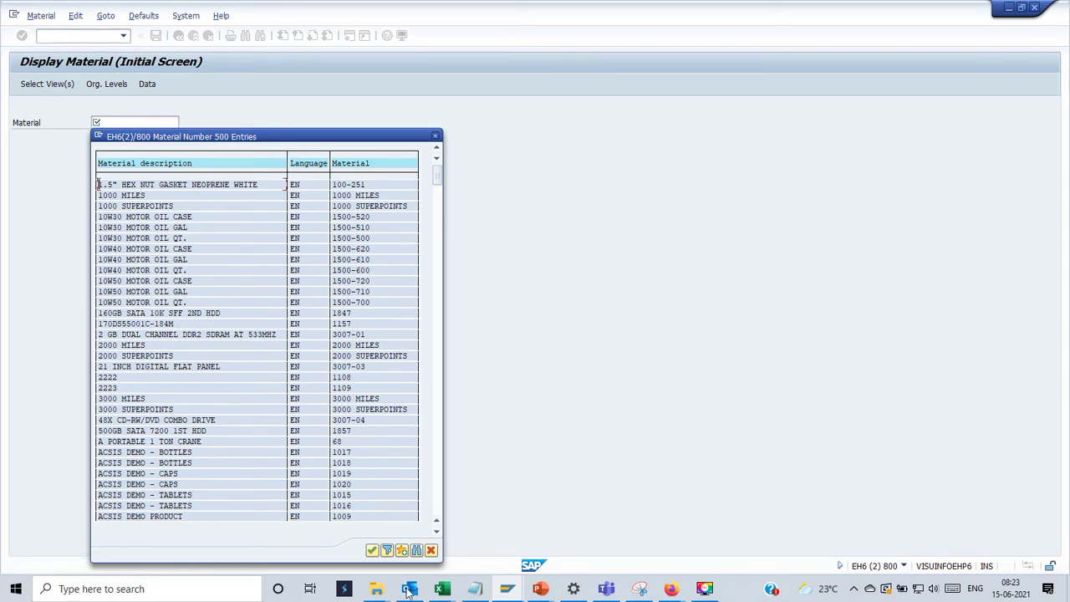
{"action": "left_click", "coordinate": [372, 551]}
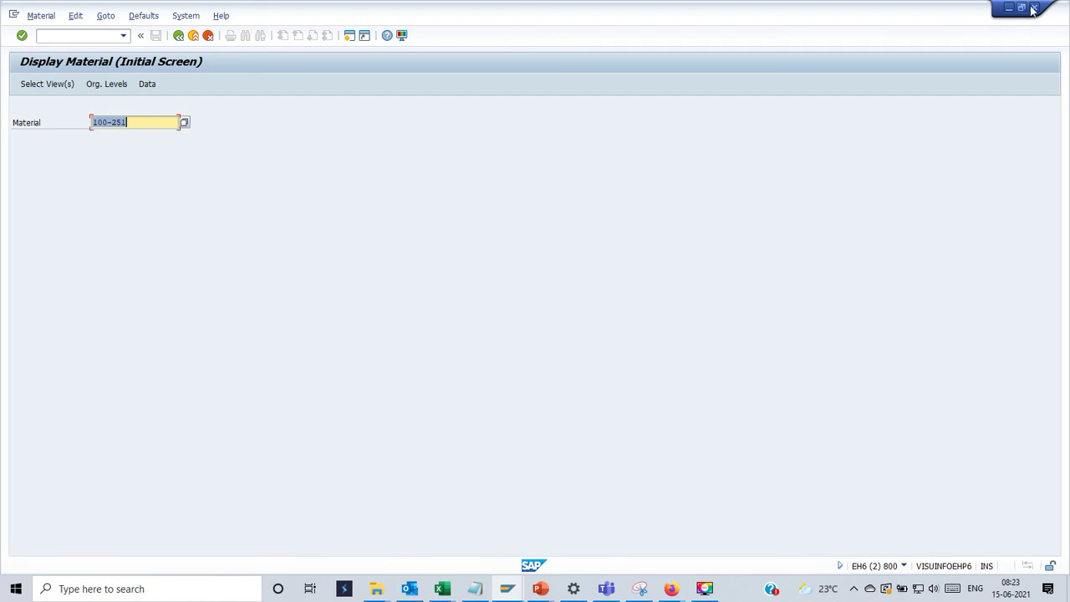
- Minimize the material display and launch /ose16n in a new session
{"action": "left_click", "coordinate": [1035, 7]}
{"action": "left_click", "coordinate": [73, 35]}
{"action": "type", "text": "/os"}
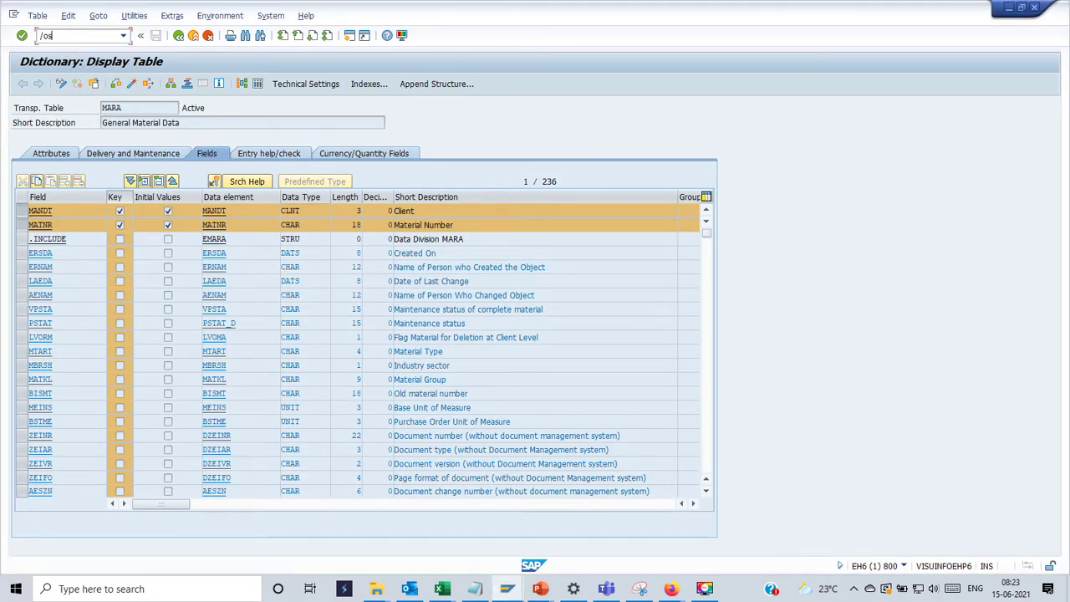
{"action": "type", "text": "e16n"}
{"action": "key", "text": "Return"}
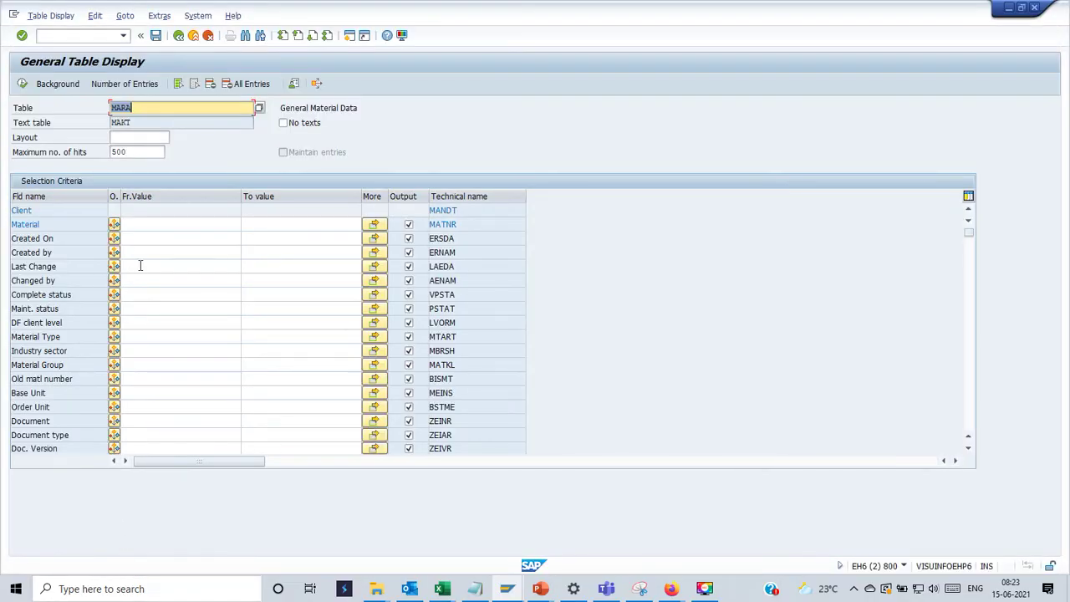
- Paste the copied motor oil description as the Material from-value and count matches
{"action": "left_click", "coordinate": [153, 224]}
{"action": "key", "text": "ctrl+v"}
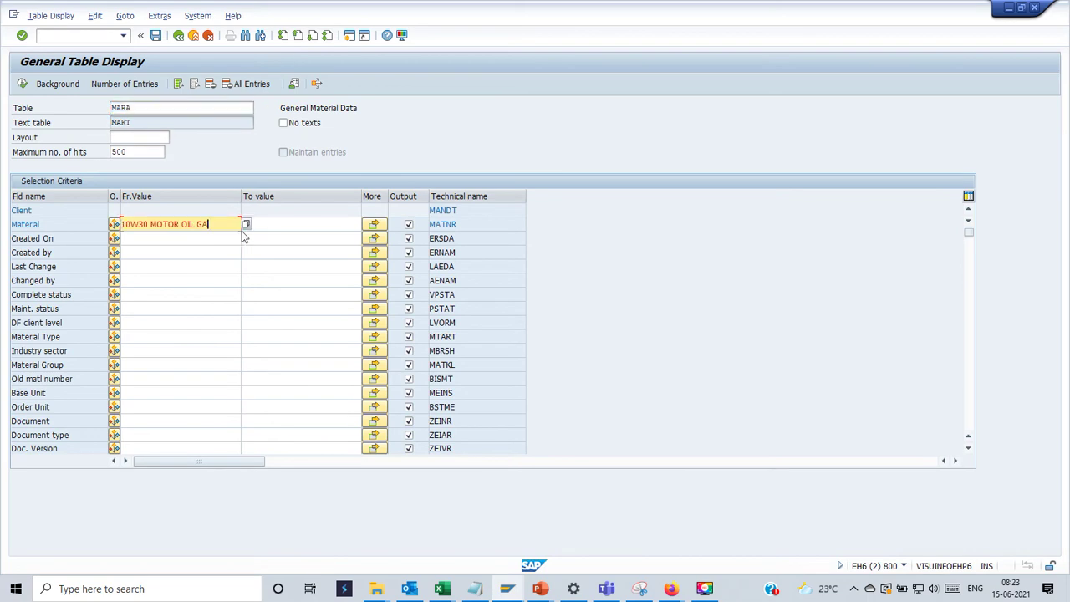
{"action": "left_click", "coordinate": [143, 87]}
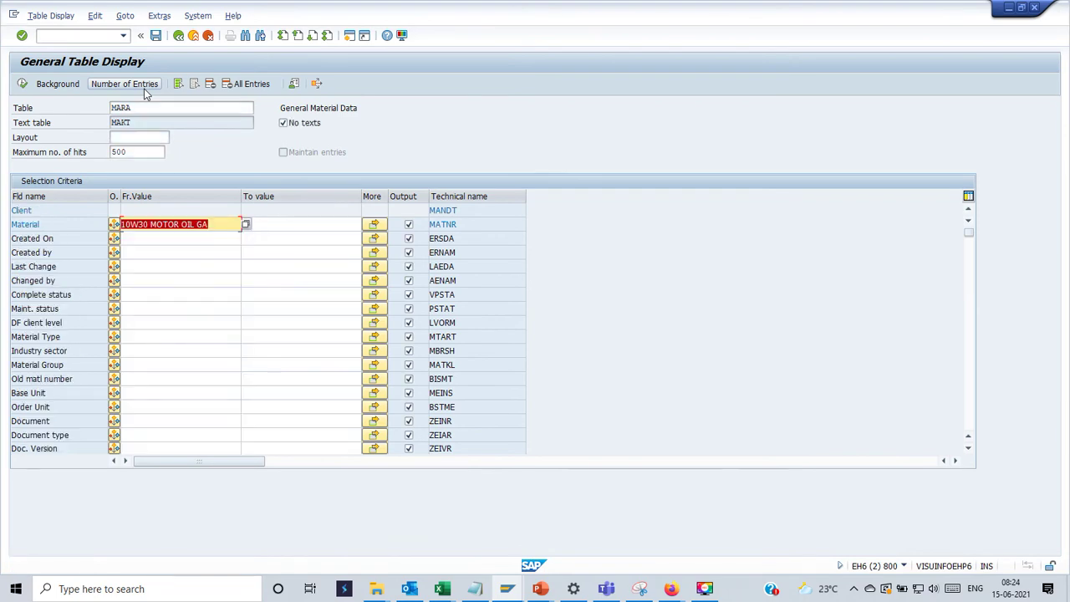
{"action": "key", "text": "F3"}
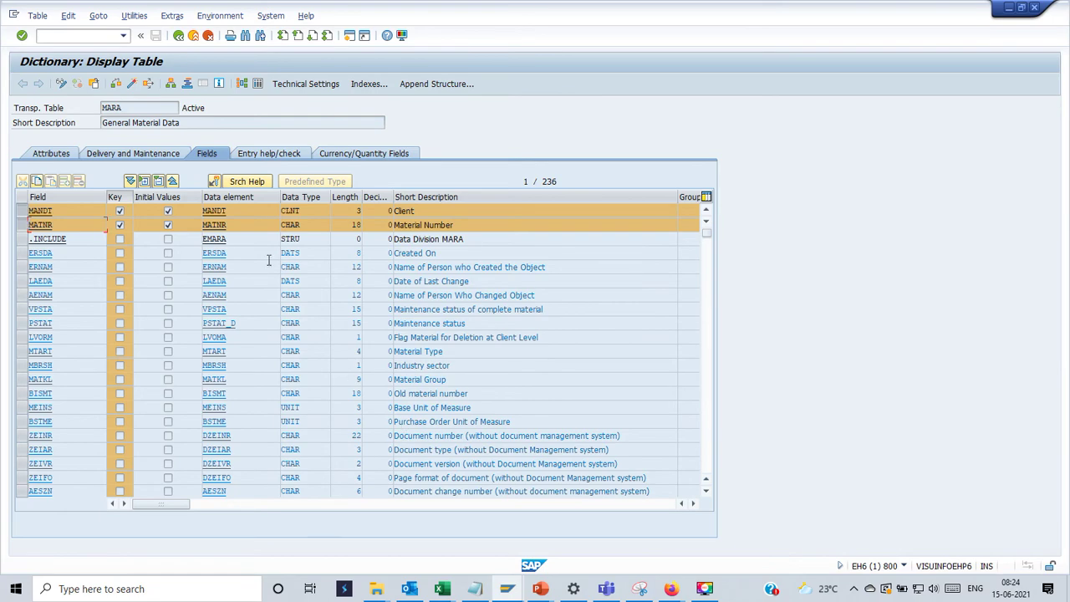
{"action": "key", "text": "alt+Tab"}
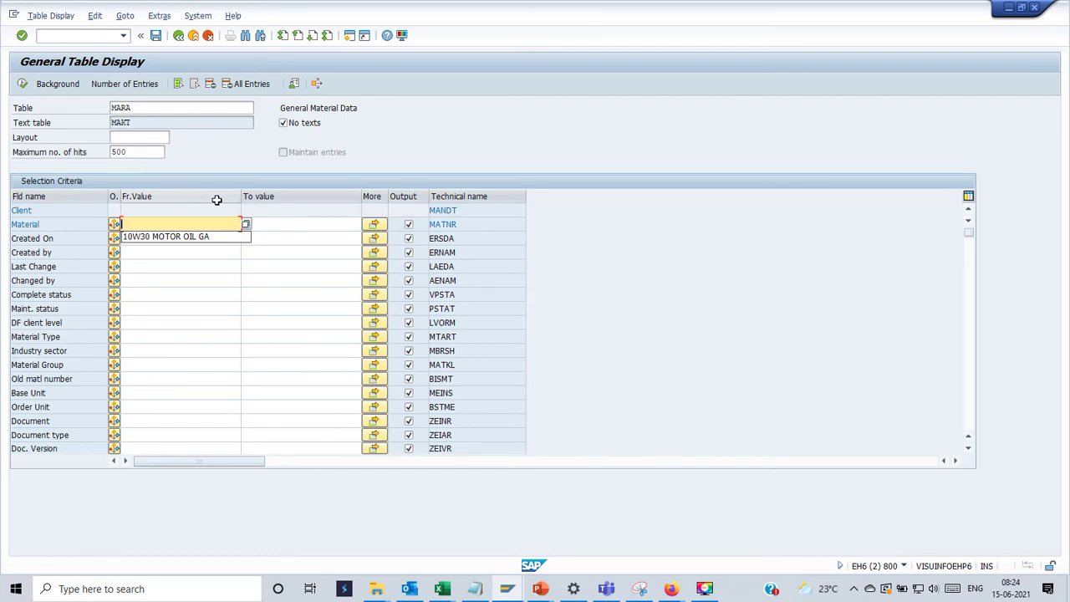
- Replace the Material criterion with *MOTOR* and count its 9 matching entries
{"action": "type", "text": "*MOTOR*"}
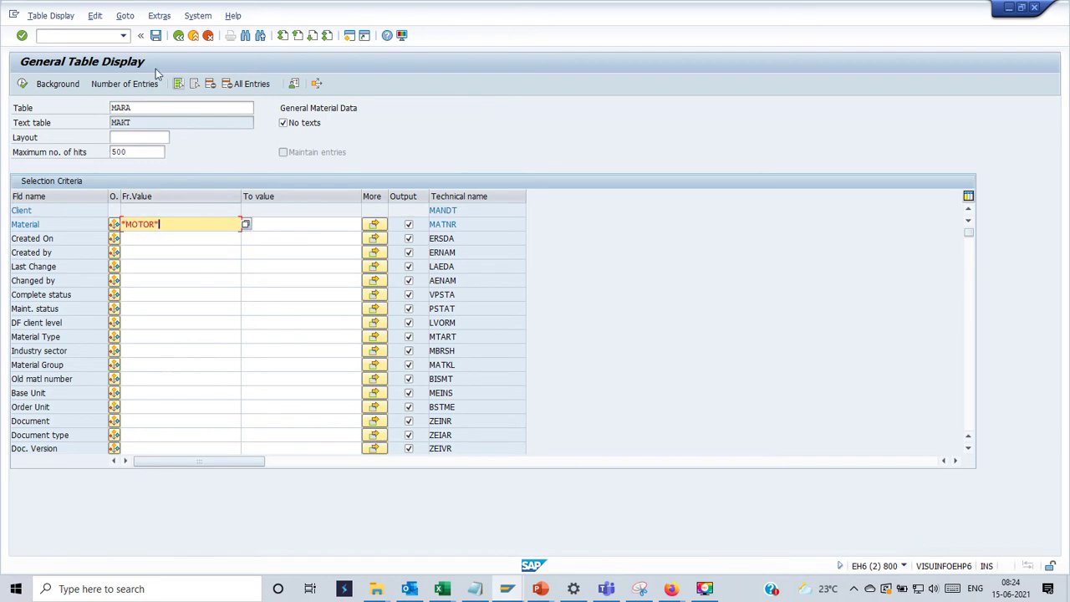
{"action": "left_click", "coordinate": [124, 84]}
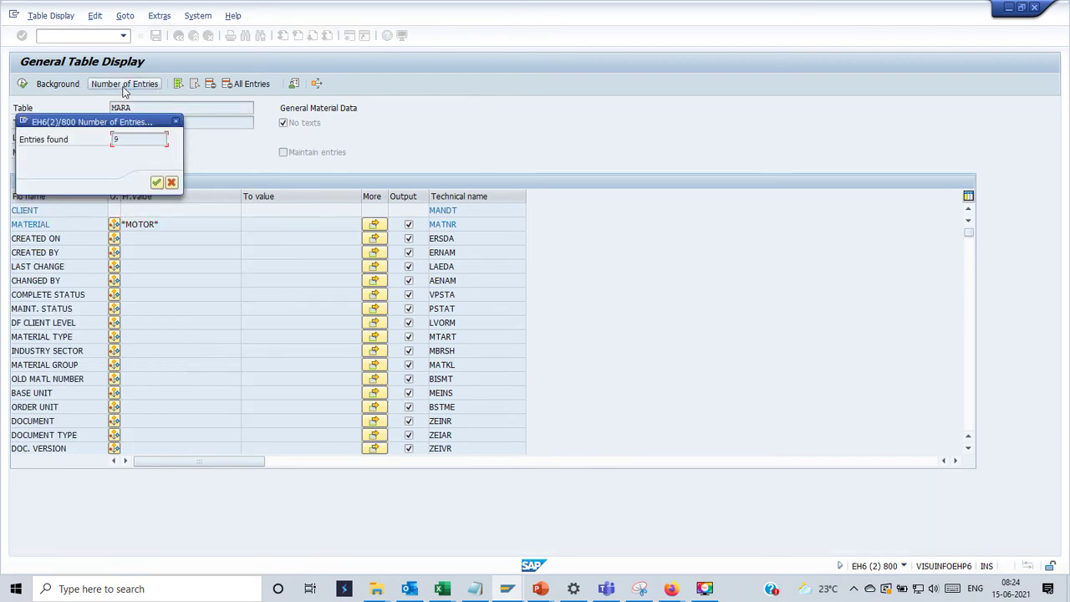
{"action": "left_click", "coordinate": [157, 183]}
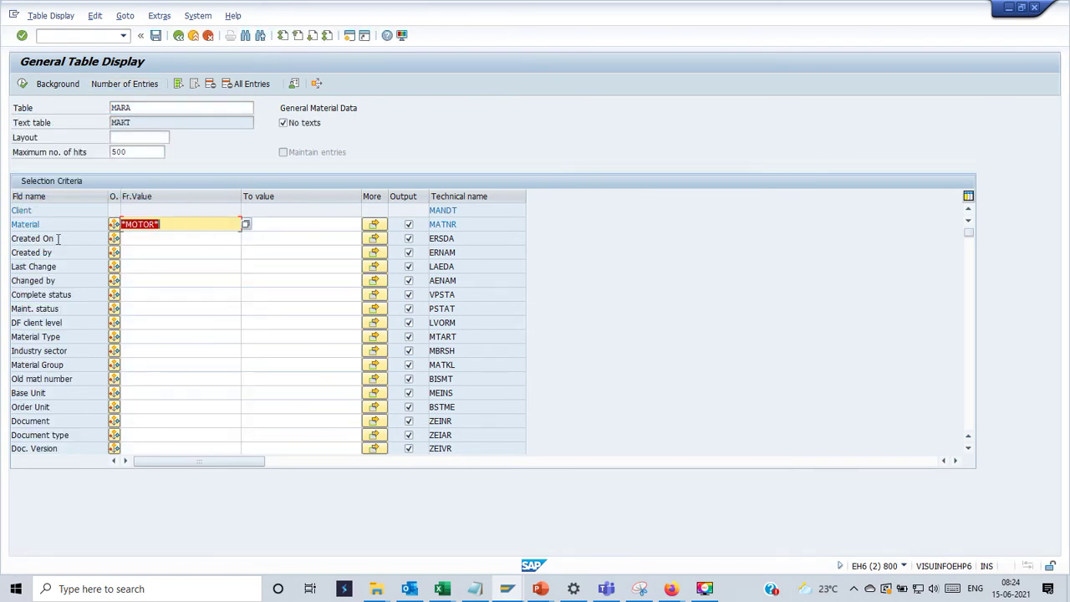
{"action": "left_click", "coordinate": [179, 224]}
- List the 9 MOTOR materials and open E-MOTOR1's detailed display, moving the popup aside
{"action": "left_click", "coordinate": [22, 84]}
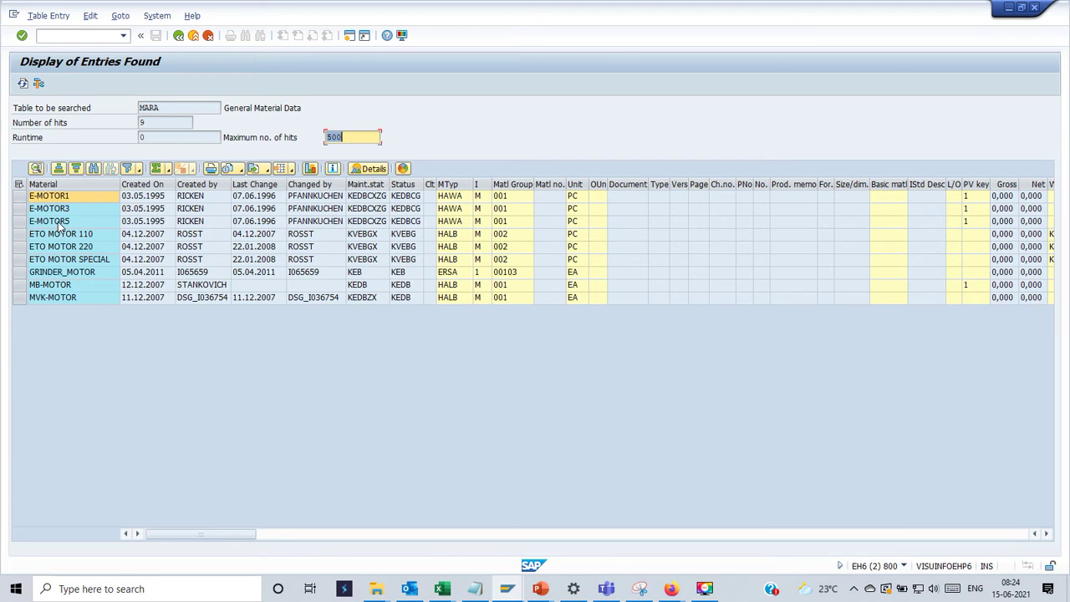
{"action": "left_click", "coordinate": [67, 184]}
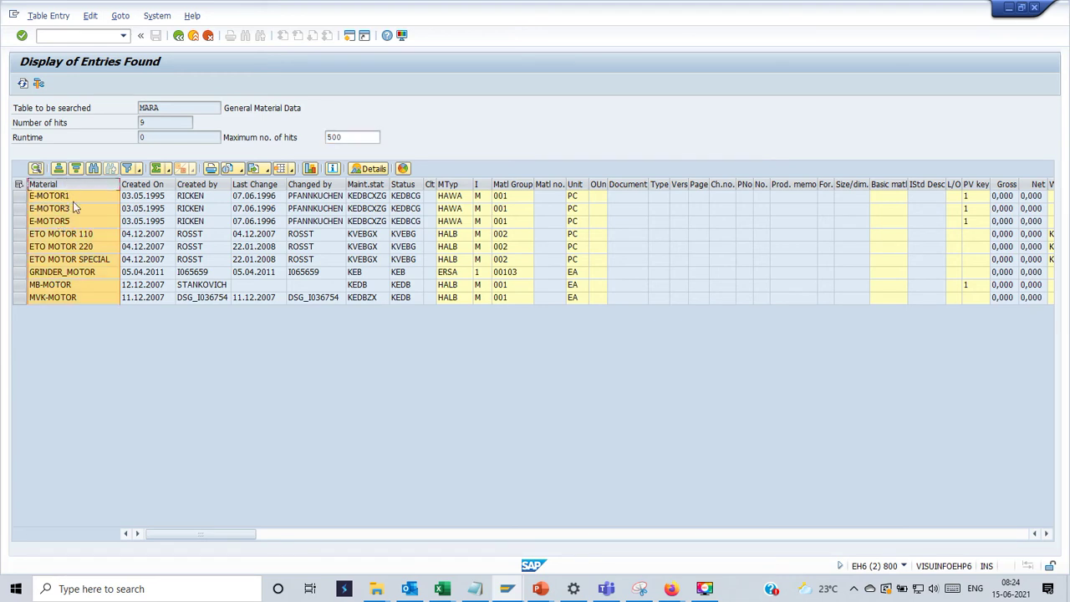
{"action": "left_click", "coordinate": [91, 197]}
{"action": "double_click", "coordinate": [90, 196]}
{"action": "left_click_drag", "start_coordinate": [229, 150], "coordinate": [284, 115]}
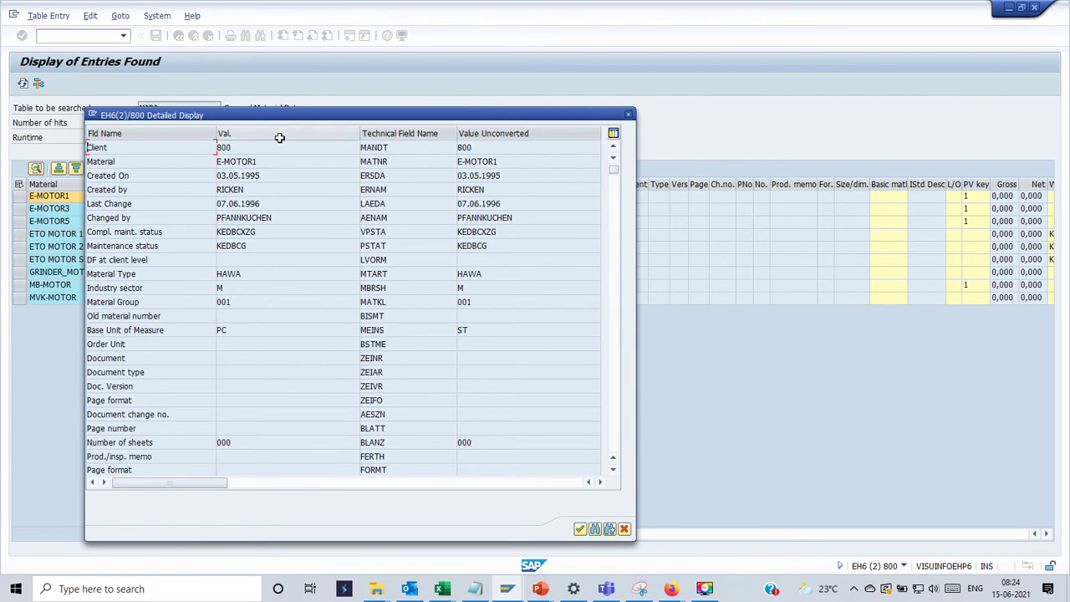
- Highlight the Fld Name, Val., Technical Field Name and Value Unconverted detail columns
{"action": "left_click", "coordinate": [124, 132]}
{"action": "left_click", "coordinate": [264, 132]}
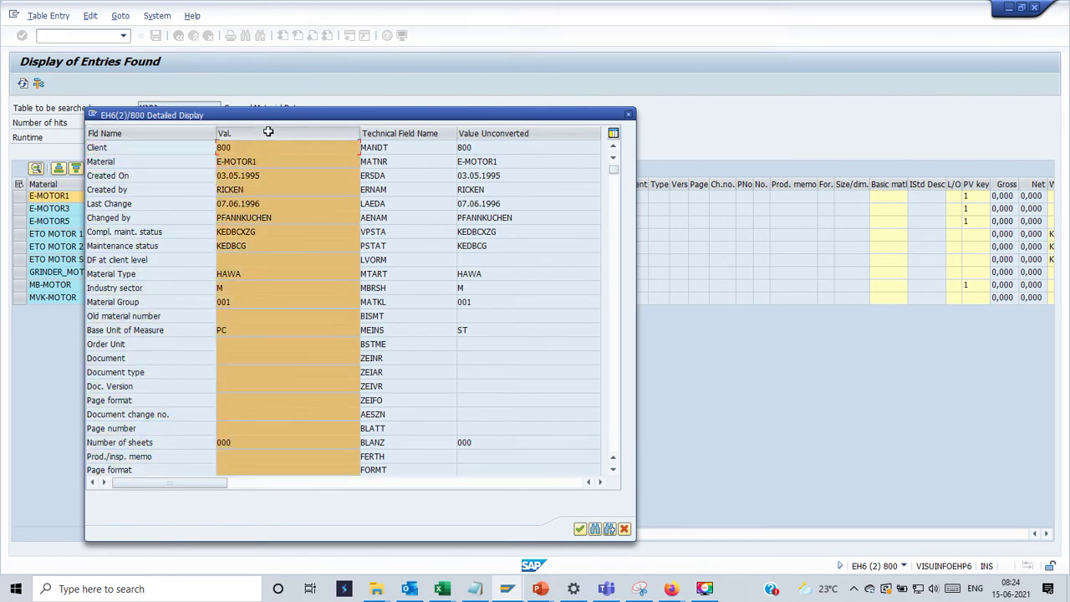
{"action": "left_click", "coordinate": [416, 131]}
{"action": "left_click", "coordinate": [481, 132]}
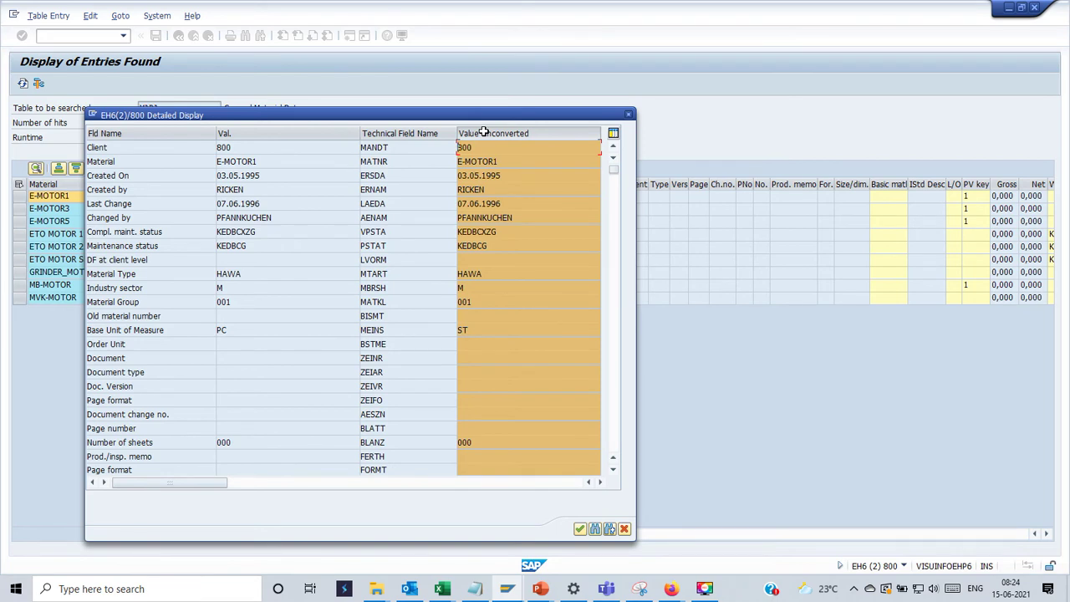
{"action": "left_click", "coordinate": [285, 133]}
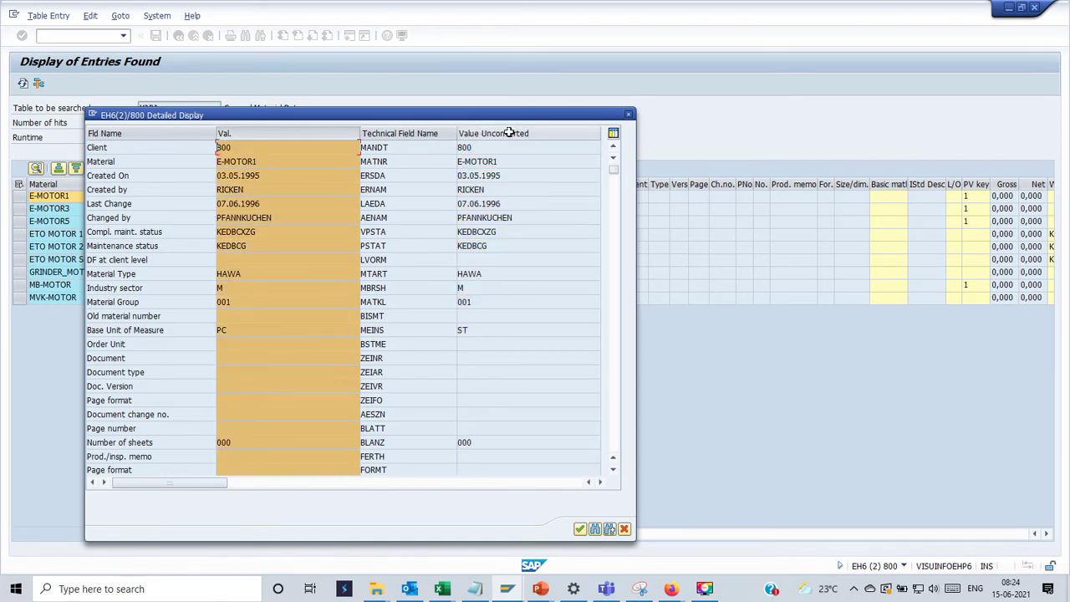
{"action": "left_click", "coordinate": [509, 133]}
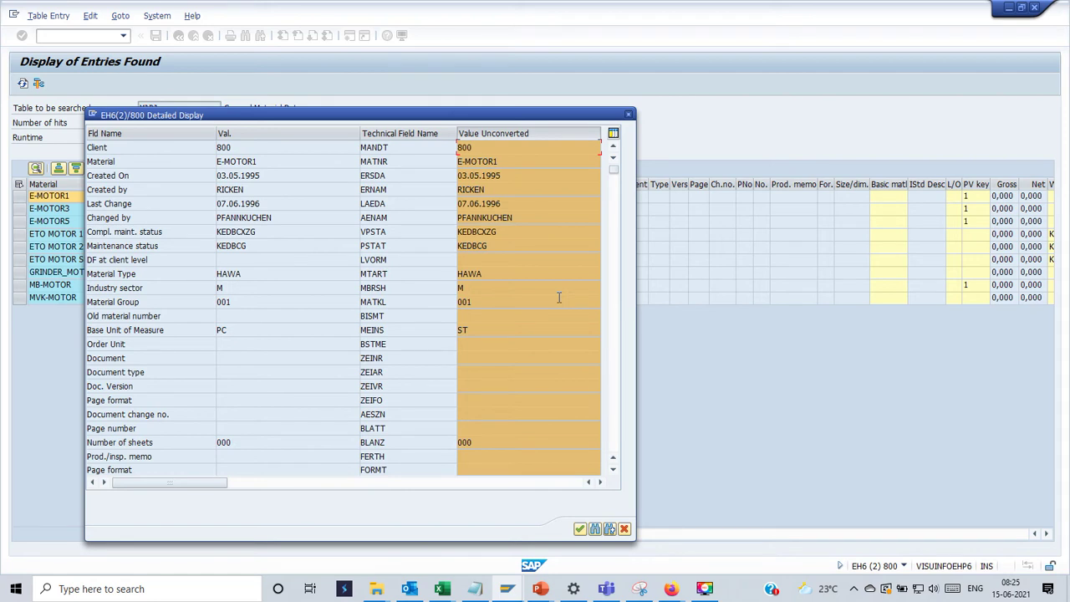
- Scroll through E-MOTOR1's fields, then close the detail popup and found-entries window
{"action": "scroll", "coordinate": [558, 297], "scroll_direction": "down", "scroll_amount": 8}
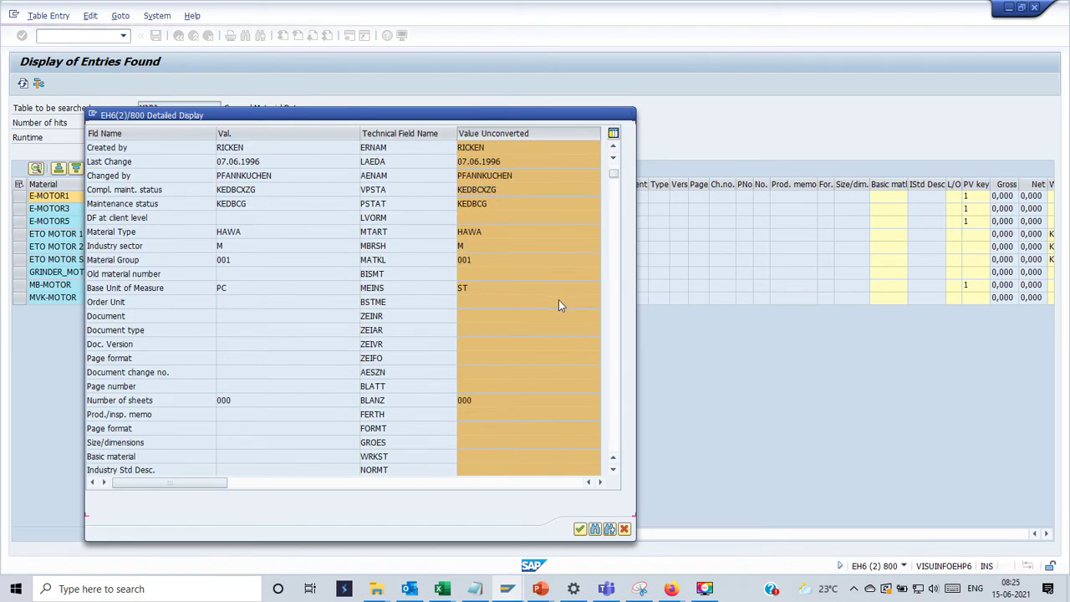
{"action": "scroll", "coordinate": [561, 308], "scroll_direction": "down", "scroll_amount": 13}
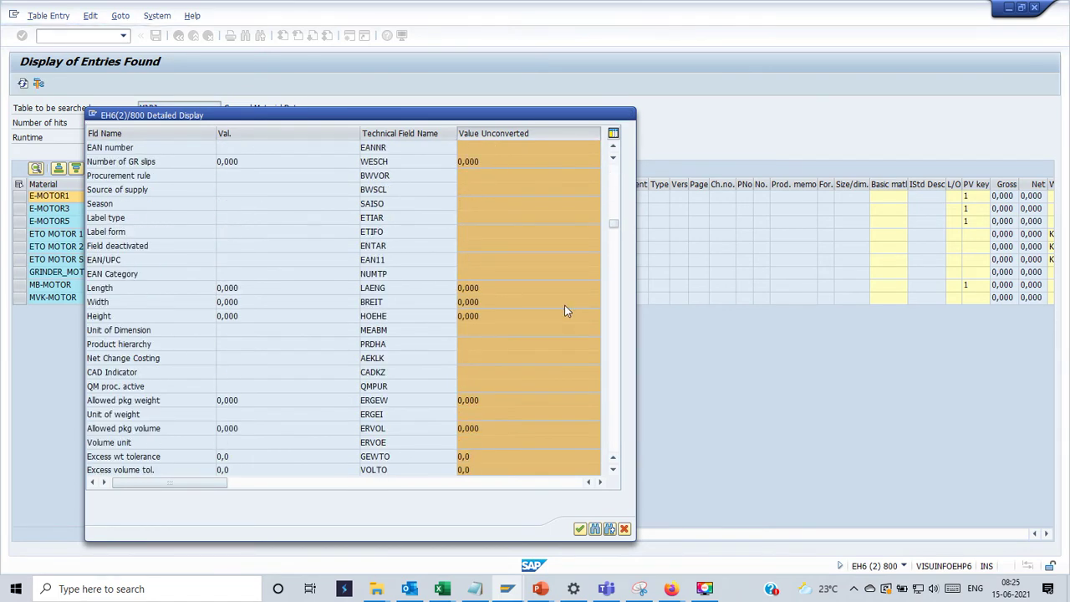
{"action": "scroll", "coordinate": [565, 308], "scroll_direction": "down", "scroll_amount": 20}
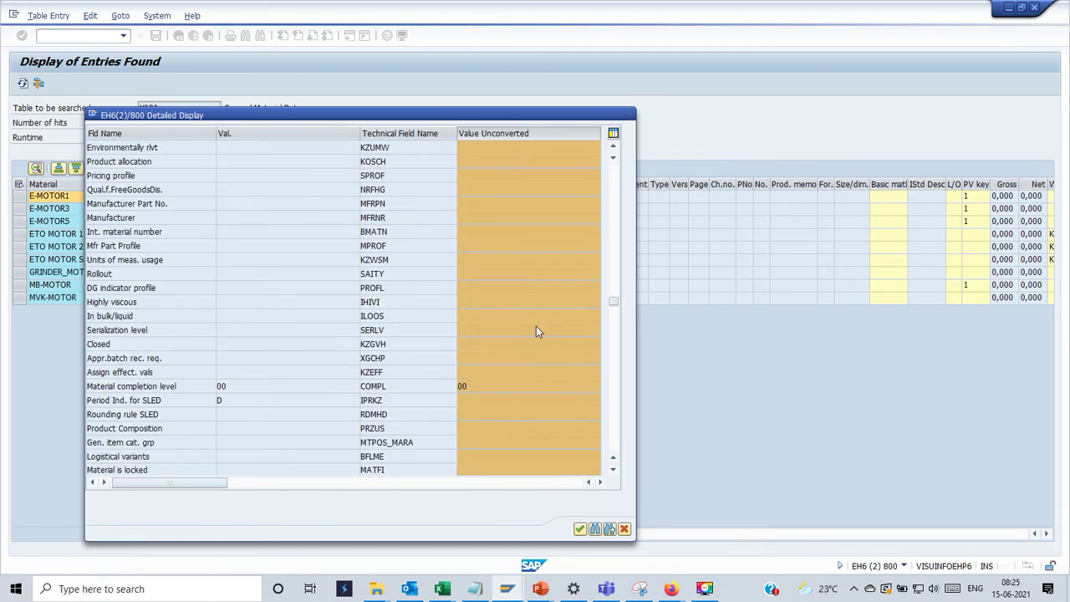
{"action": "scroll", "coordinate": [536, 328], "scroll_direction": "down", "scroll_amount": 12}
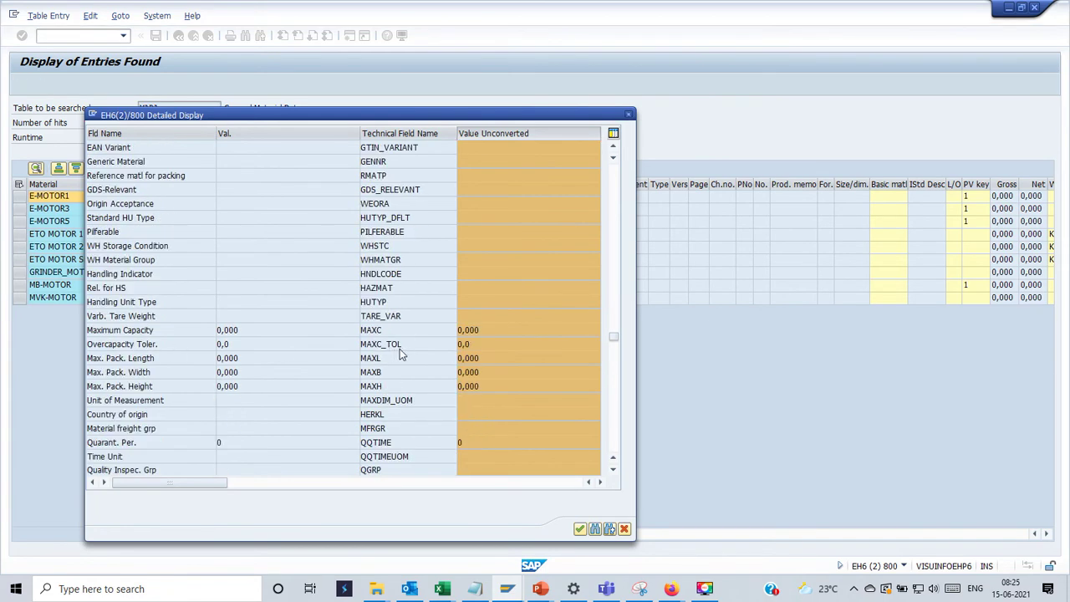
{"action": "scroll", "coordinate": [521, 334], "scroll_direction": "down", "scroll_amount": 20}
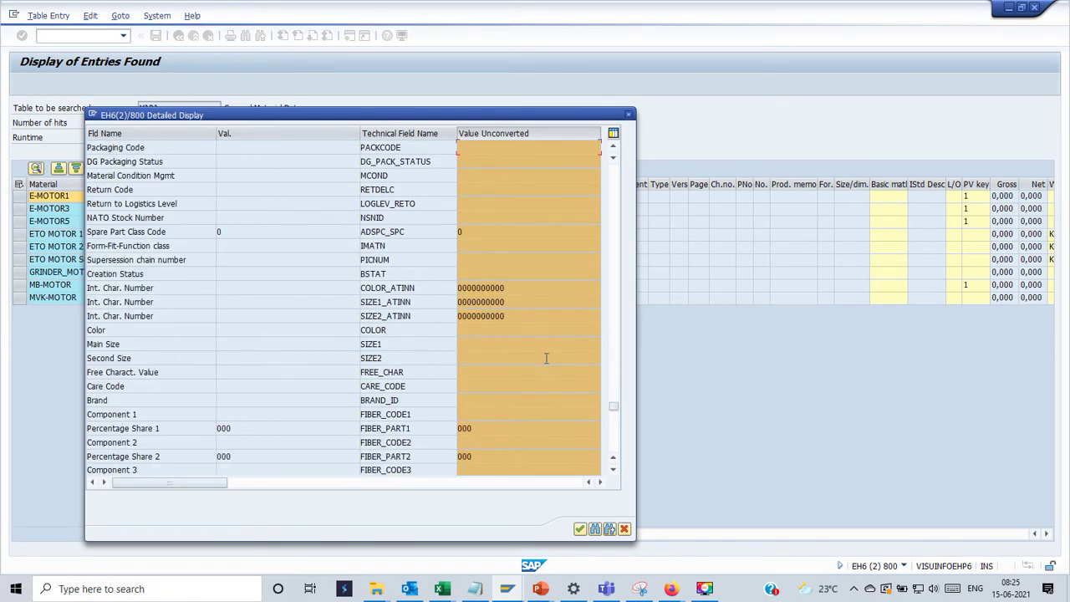
{"action": "scroll", "coordinate": [616, 143], "scroll_direction": "up", "scroll_amount": 1}
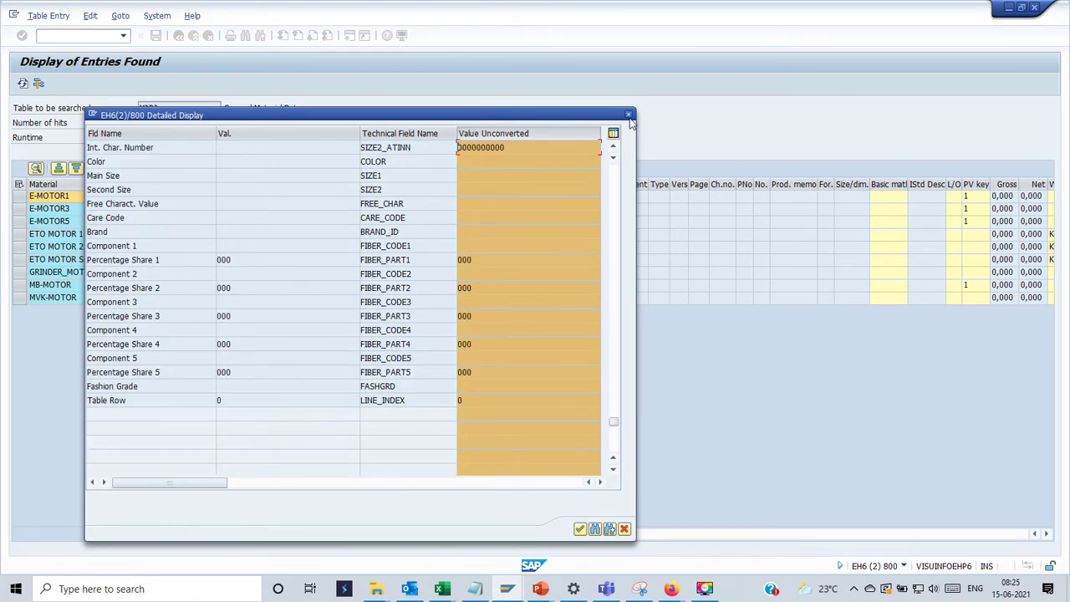
{"action": "left_click", "coordinate": [629, 115]}
{"action": "left_click", "coordinate": [1034, 7]}
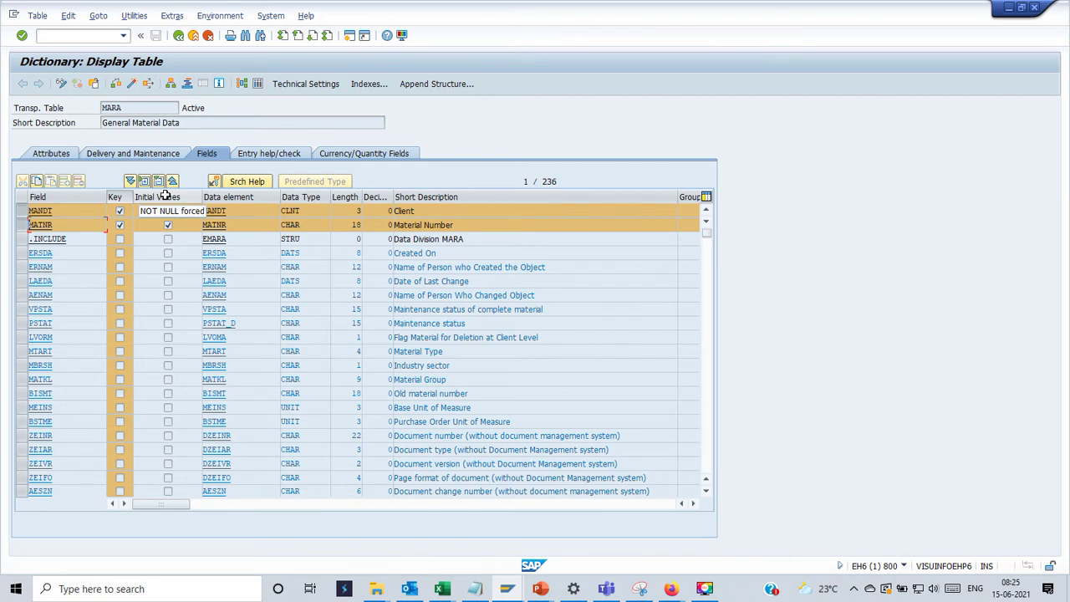
{"action": "left_click", "coordinate": [226, 198]}
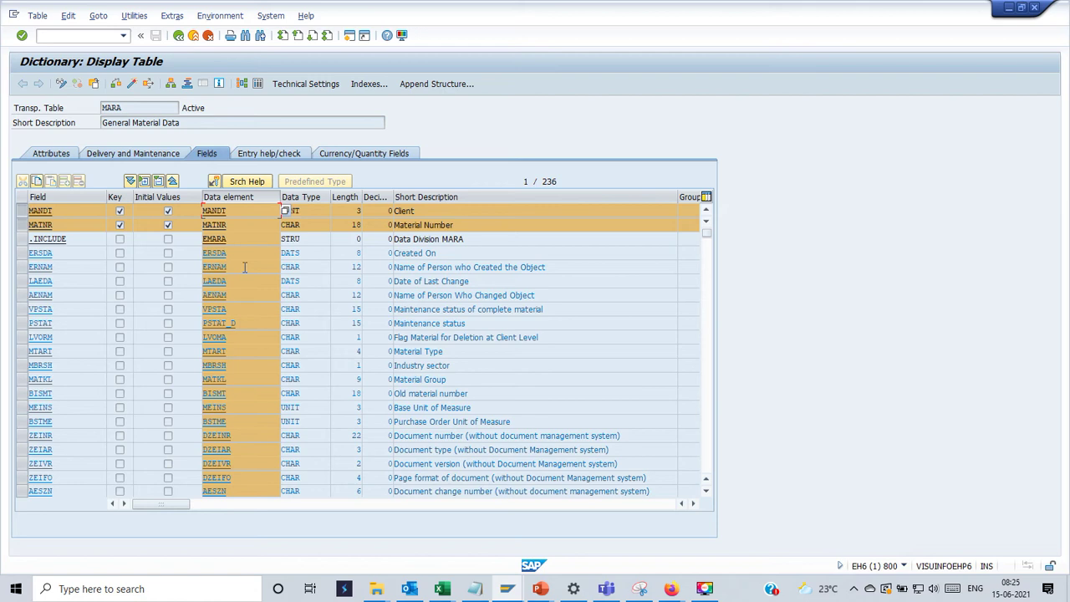
{"action": "left_click", "coordinate": [247, 252]}
{"action": "left_click_drag", "start_coordinate": [238, 251], "coordinate": [193, 253]}
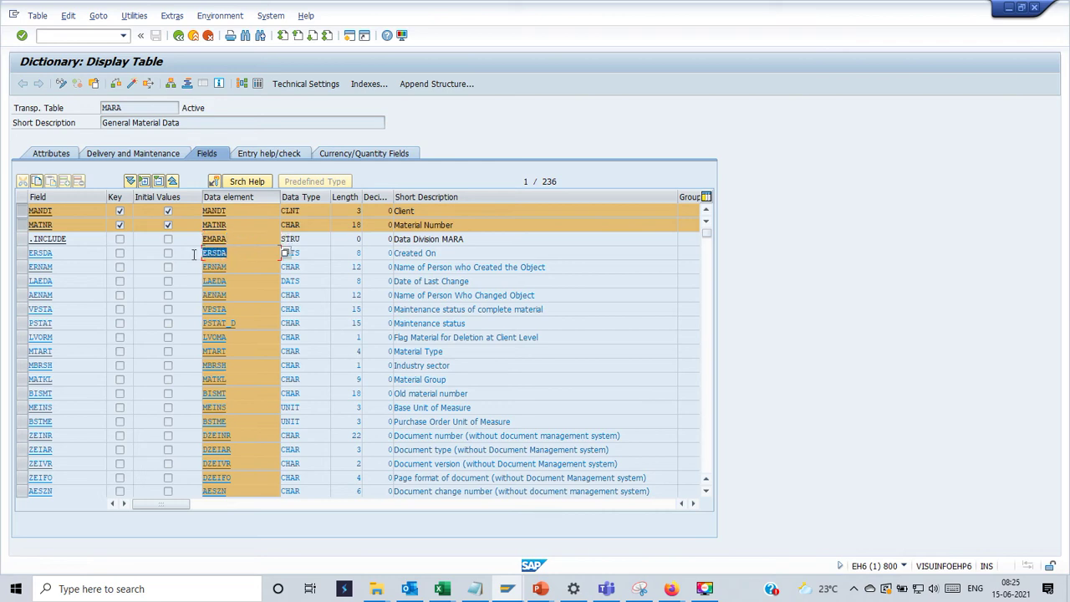
{"action": "key", "text": "ctrl+c"}
{"action": "double_click", "coordinate": [216, 255]}
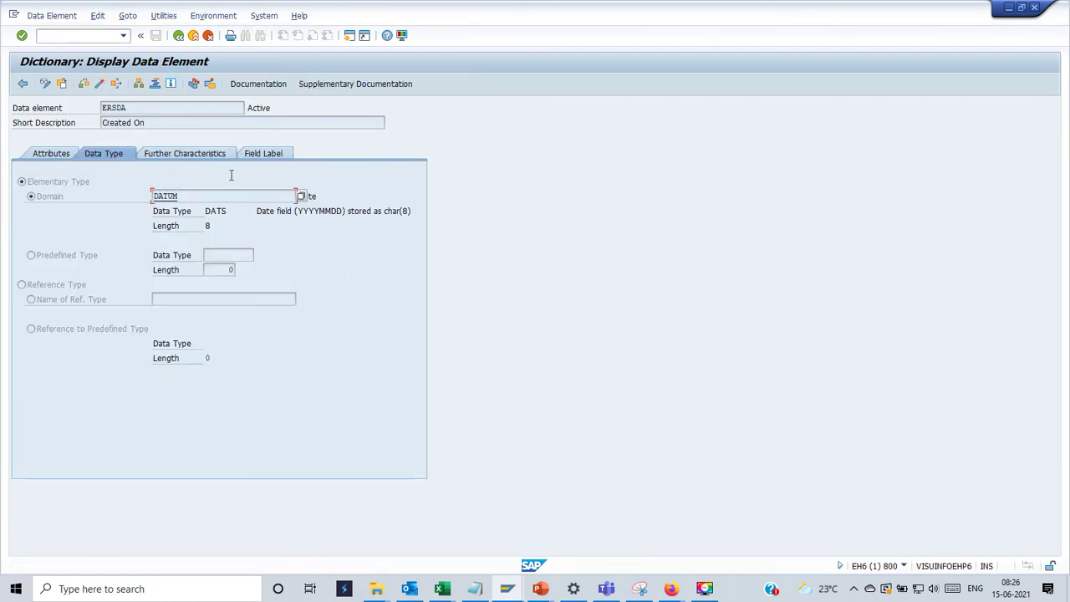
{"action": "left_click", "coordinate": [179, 36]}
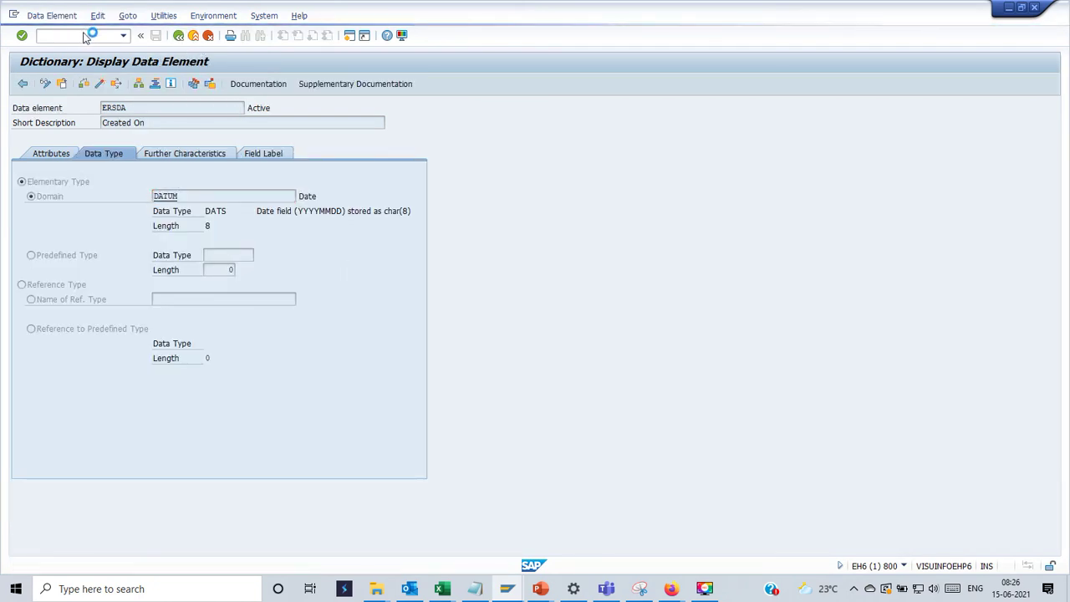
{"action": "type", "text": "/ose11"}
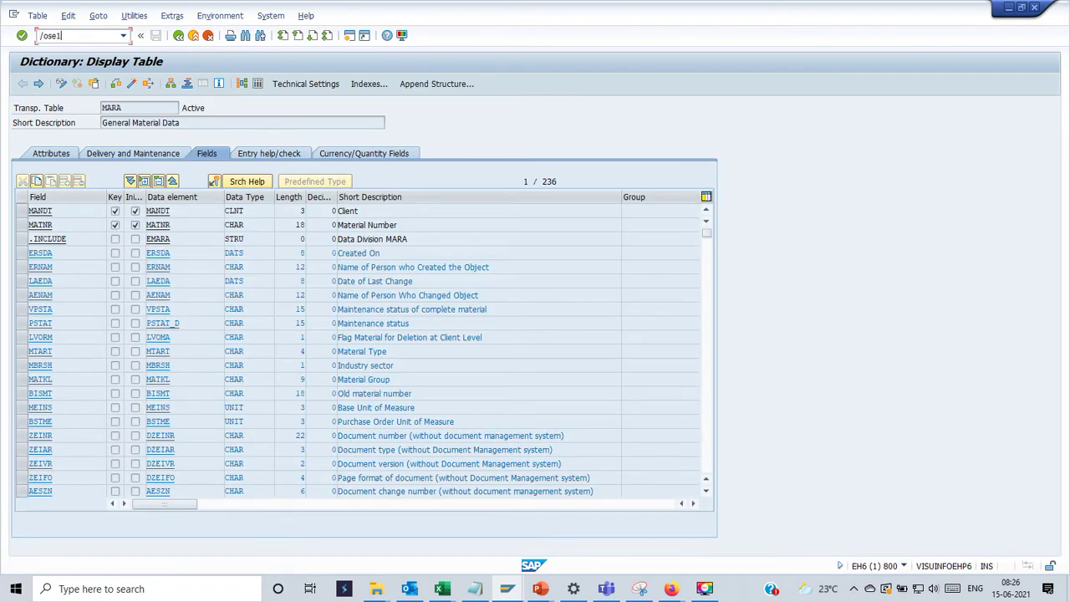
{"action": "key", "text": "Return"}
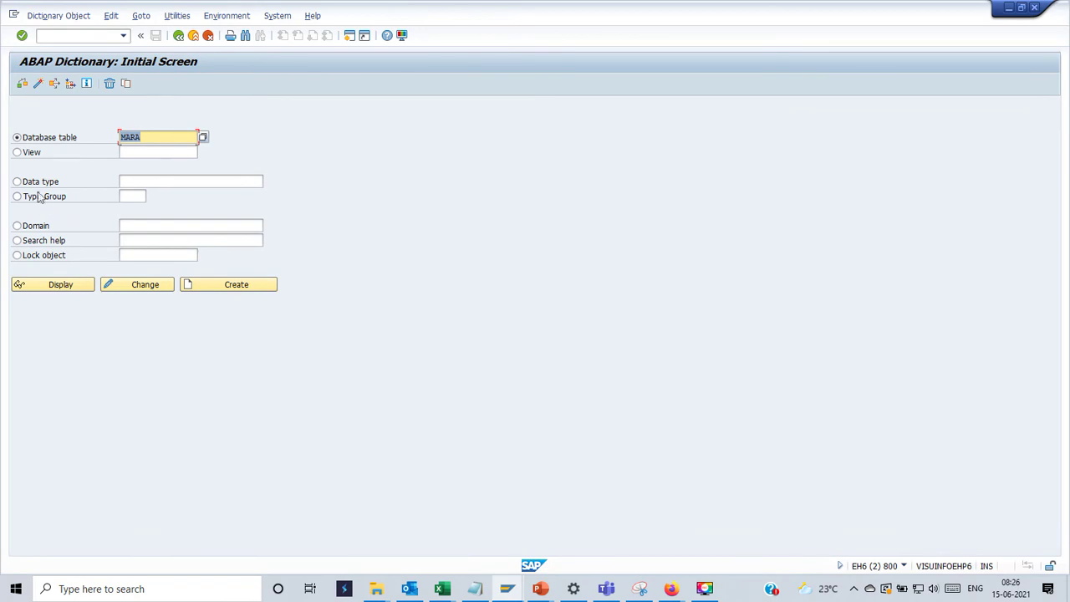
{"action": "left_click", "coordinate": [40, 180]}
{"action": "left_click", "coordinate": [132, 179]}
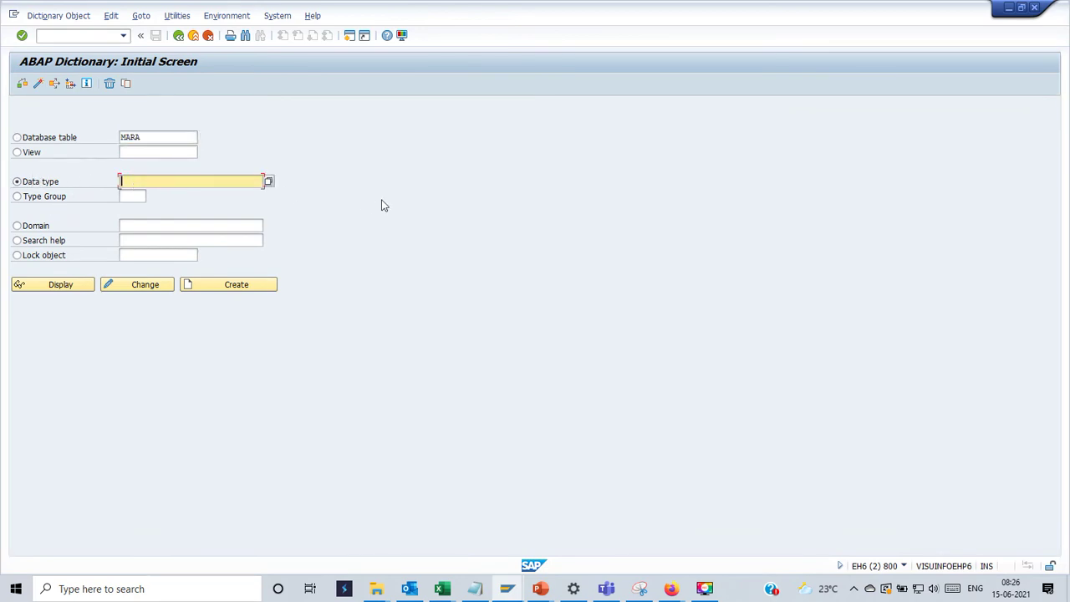
{"action": "left_click", "coordinate": [267, 182]}
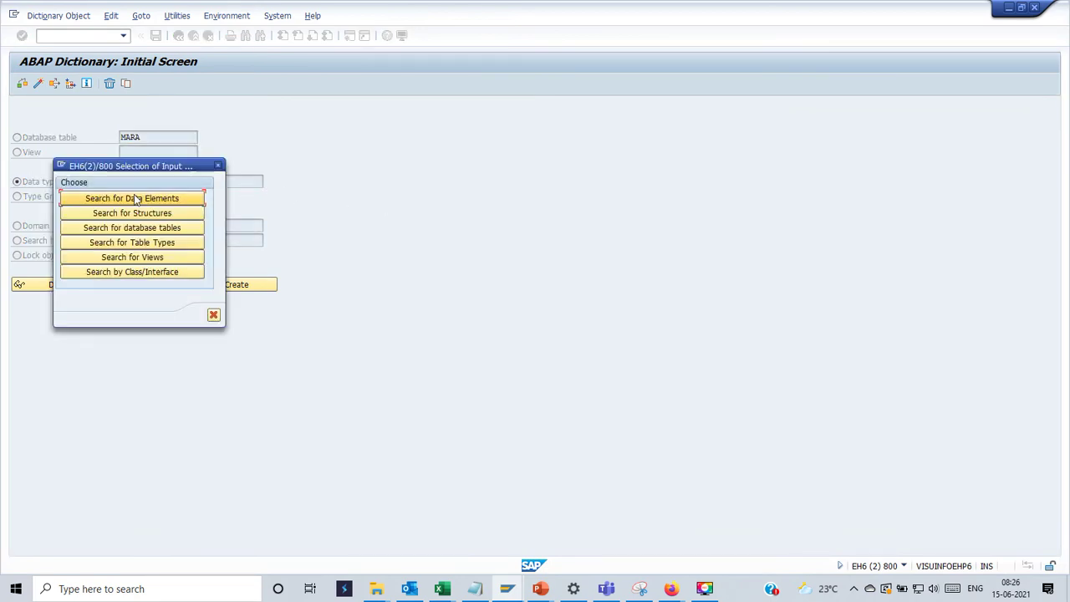
{"action": "left_click", "coordinate": [218, 166]}
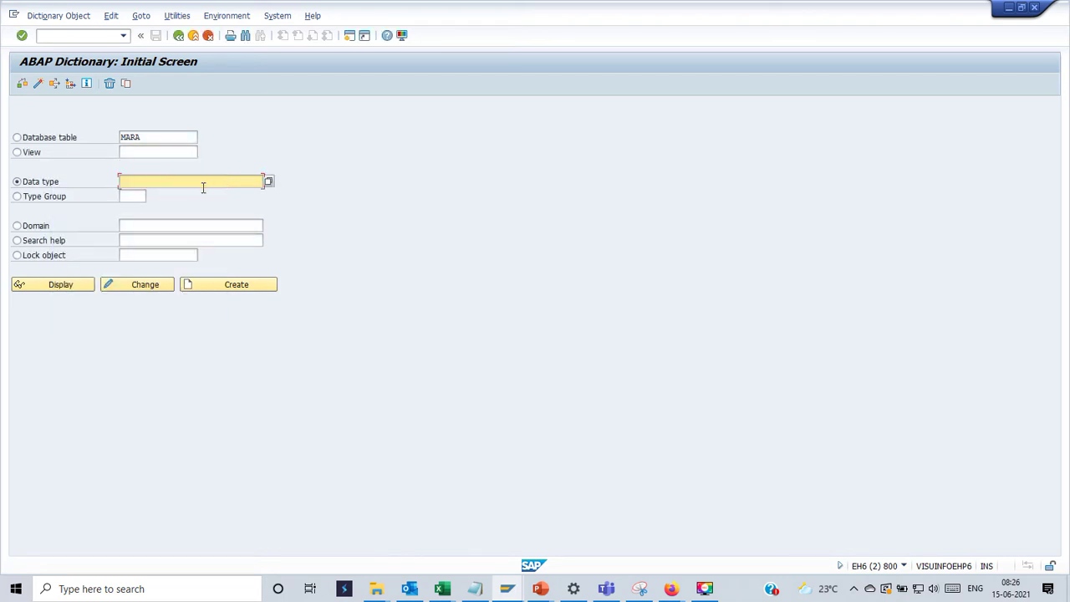
{"action": "type", "text": "ERSDA"}
{"action": "left_click", "coordinate": [87, 288]}
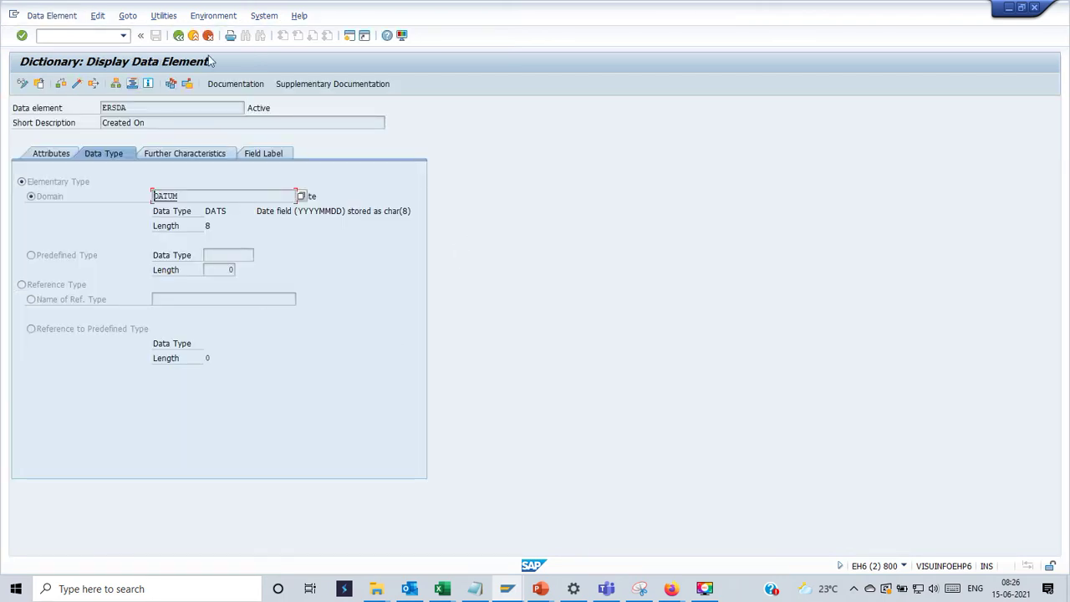
{"action": "left_click", "coordinate": [1037, 8]}
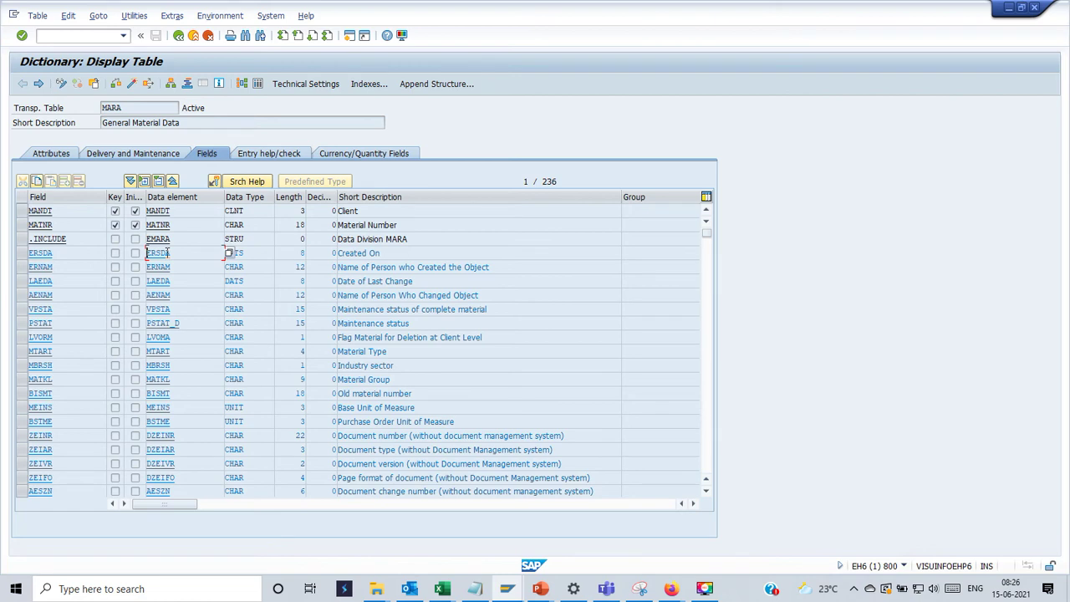
- Open data element ERSDA, view its Attributes, then review domain DATUM, type DATS, length 8
{"action": "double_click", "coordinate": [169, 252]}
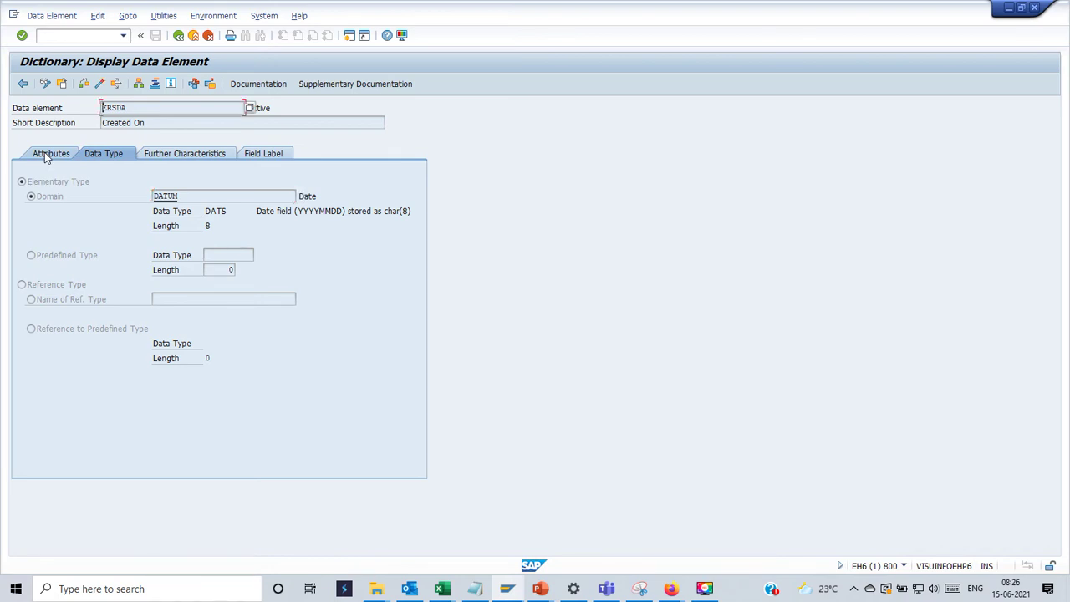
{"action": "left_click", "coordinate": [46, 156]}
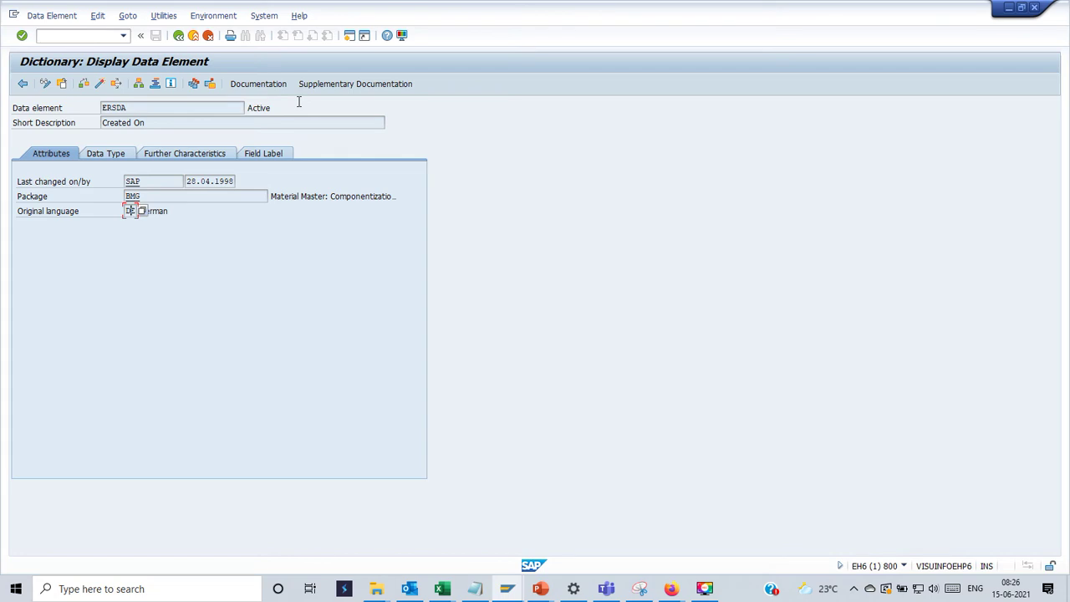
{"action": "left_click", "coordinate": [115, 156]}
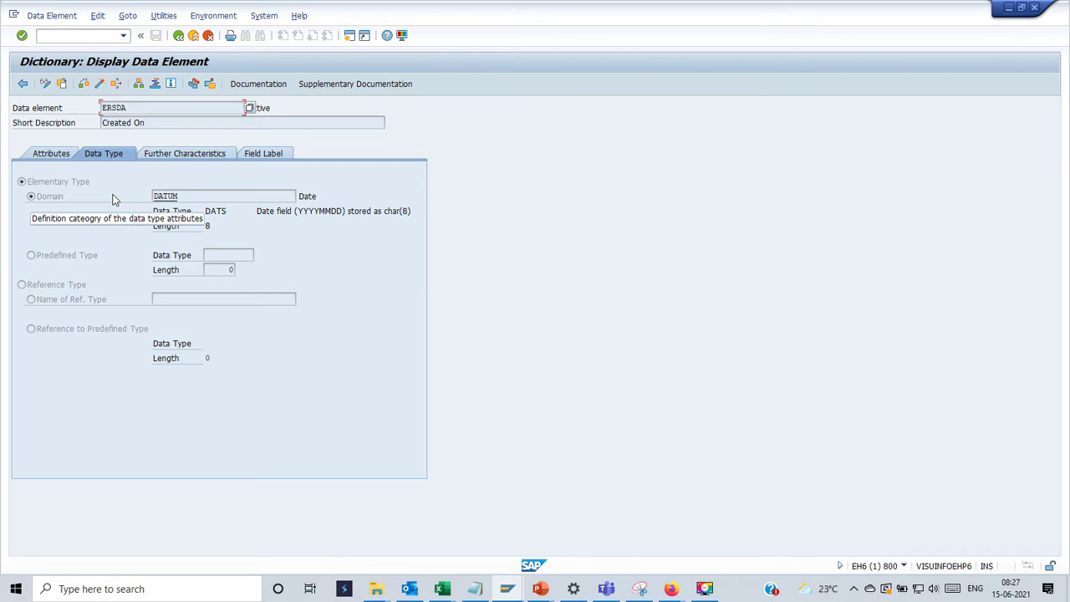
{"action": "left_click", "coordinate": [55, 198]}
{"action": "left_click", "coordinate": [62, 254]}
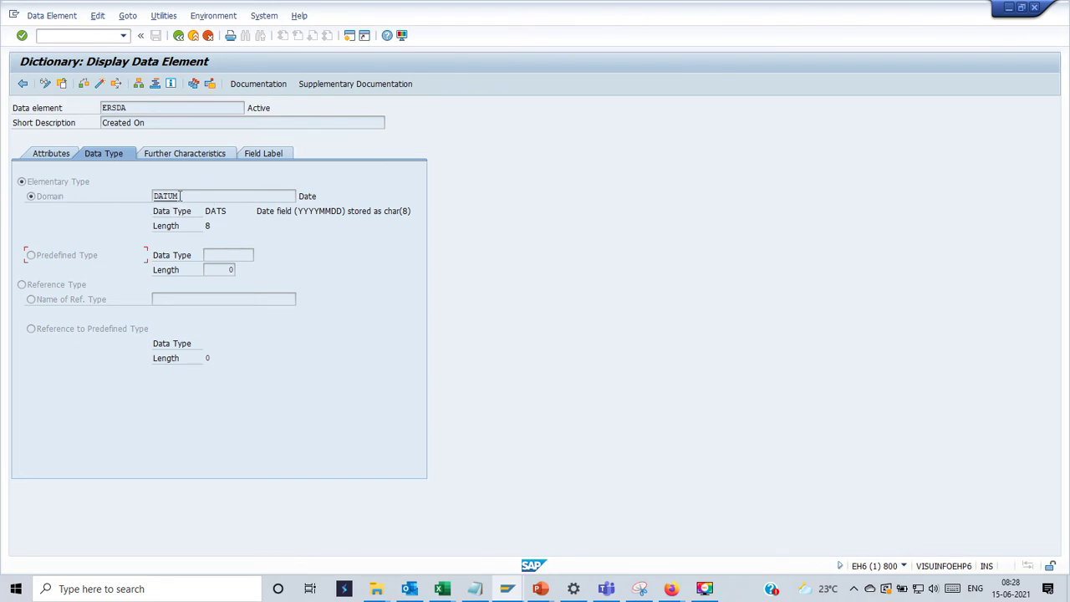
- View ERSDA's Further Characteristics and start SE11 in a new session via /nse11 with search help selected
{"action": "left_click", "coordinate": [194, 155]}
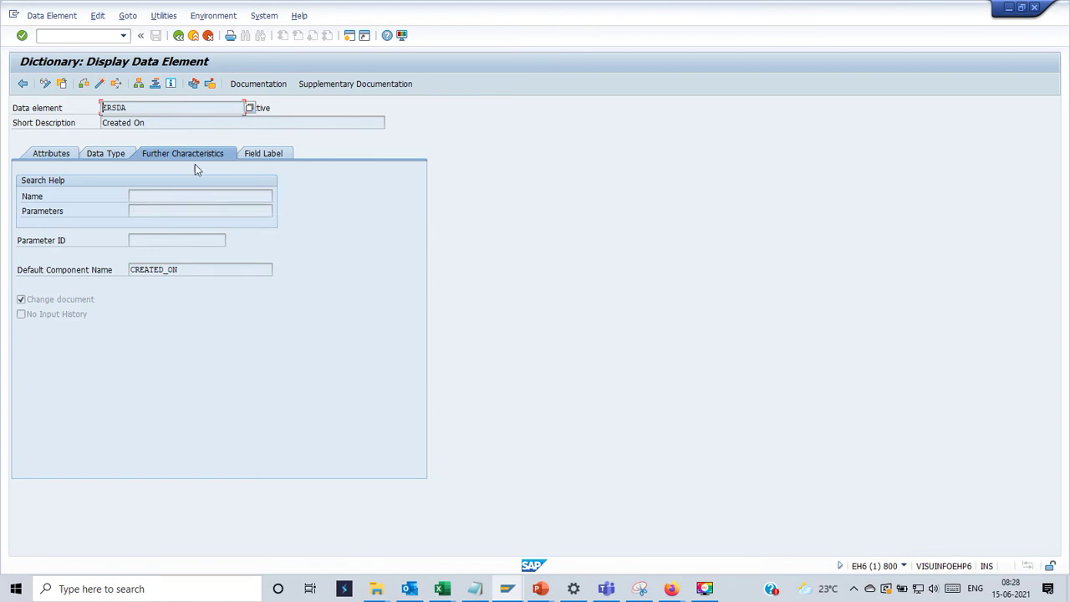
{"action": "left_click", "coordinate": [73, 38]}
{"action": "type", "text": "/nse11"}
{"action": "key", "text": "Return"}
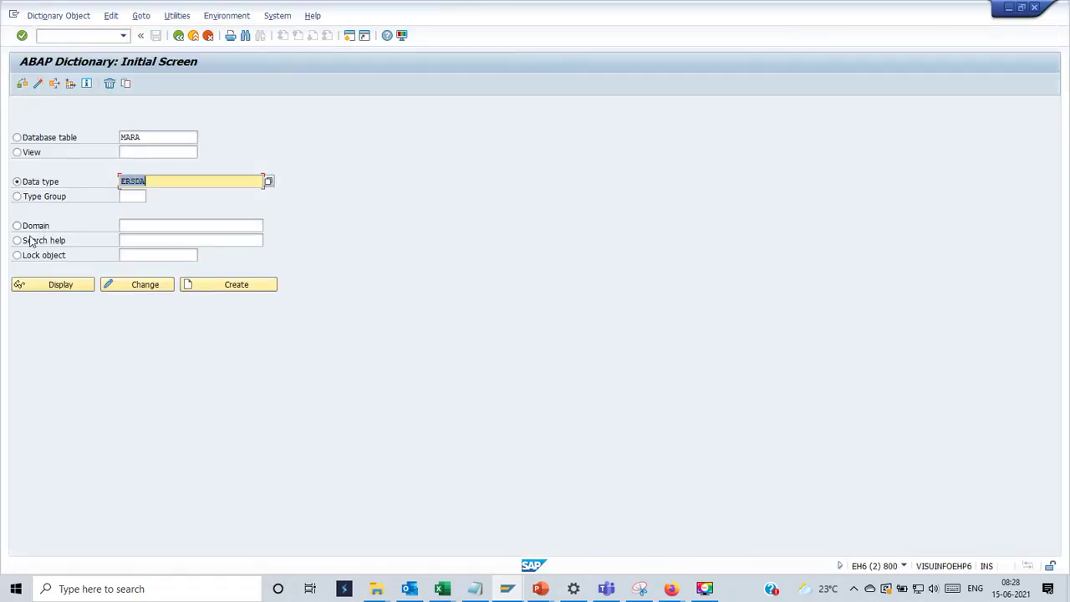
{"action": "left_click", "coordinate": [30, 241]}
{"action": "left_click", "coordinate": [196, 242]}
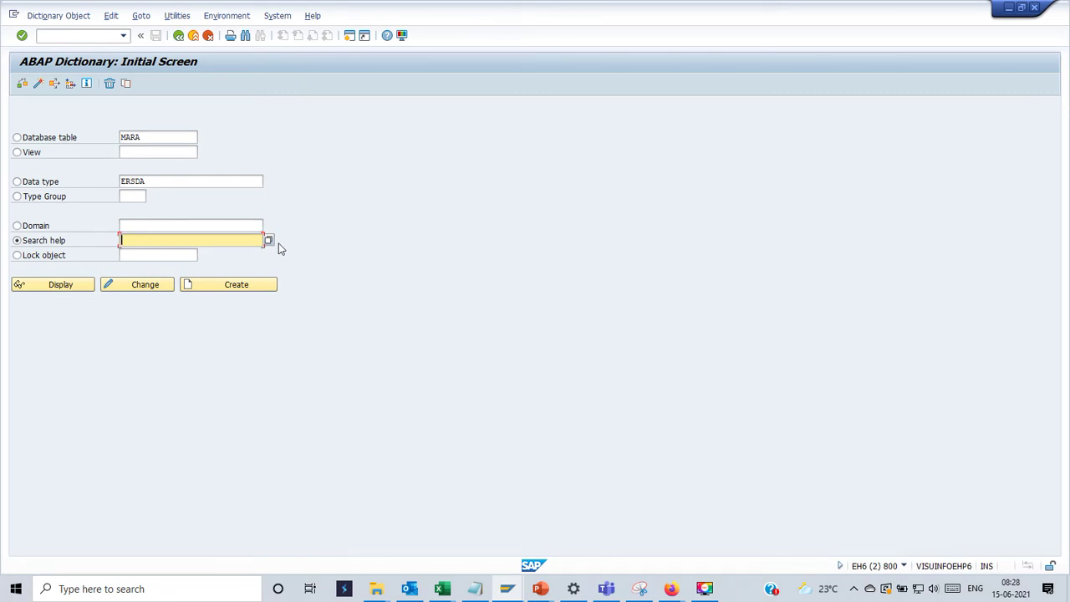
- Check the SPA/GPA parameter F4 list for ERSDA's Parameter ID, then show its field labels
{"action": "key", "text": "alt+Tab"}
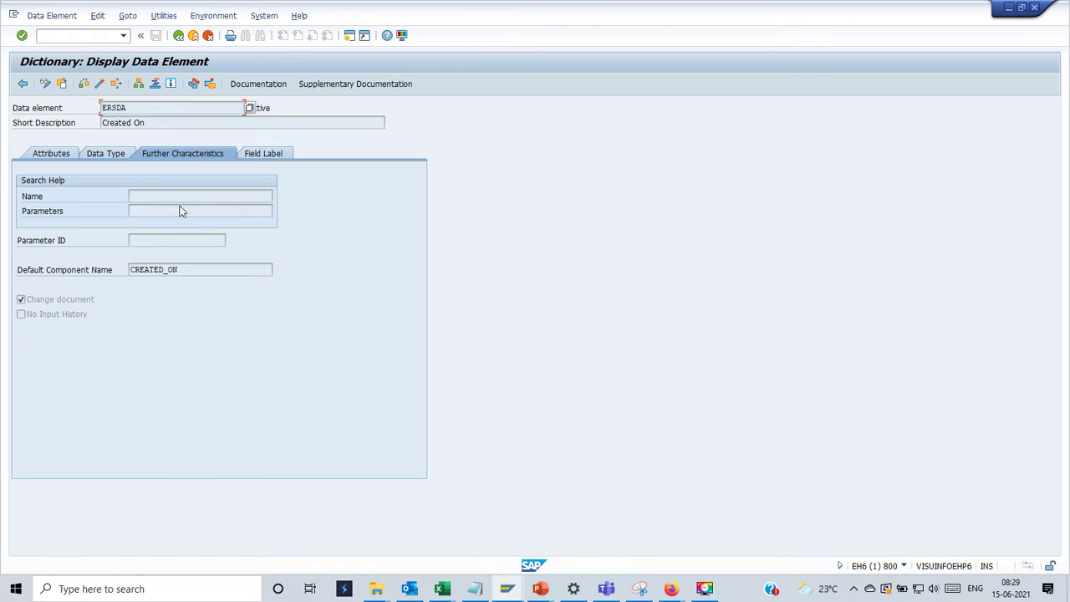
{"action": "left_click", "coordinate": [167, 241]}
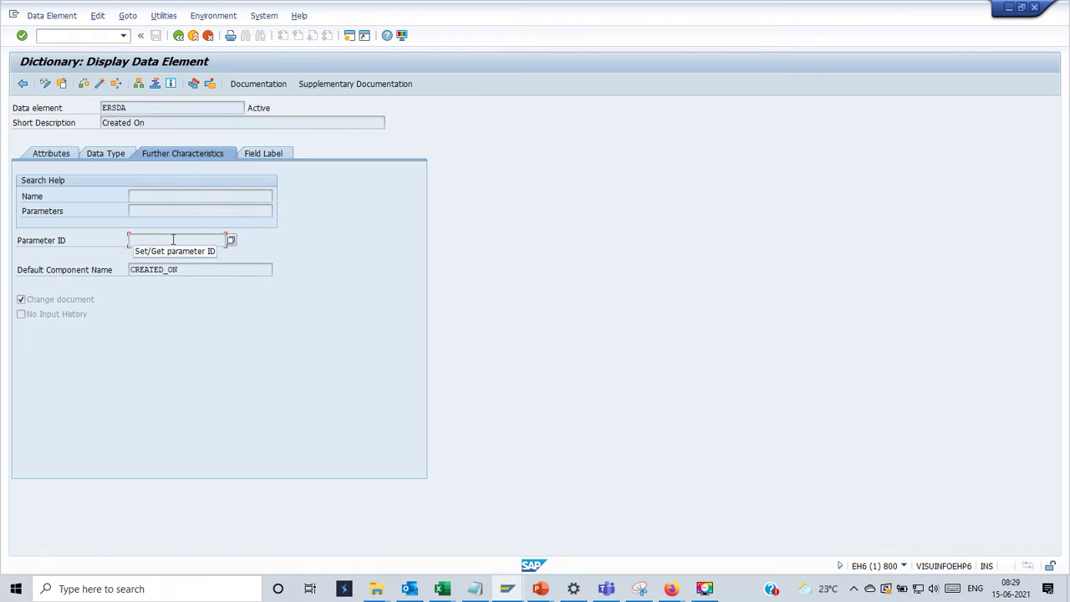
{"action": "left_click", "coordinate": [231, 241]}
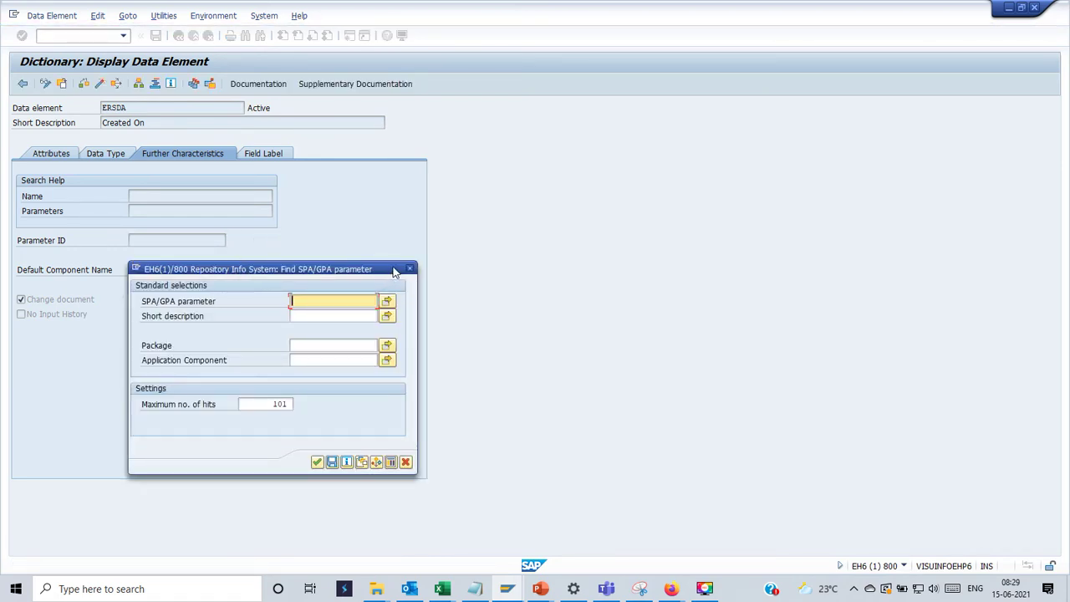
{"action": "left_click", "coordinate": [409, 269]}
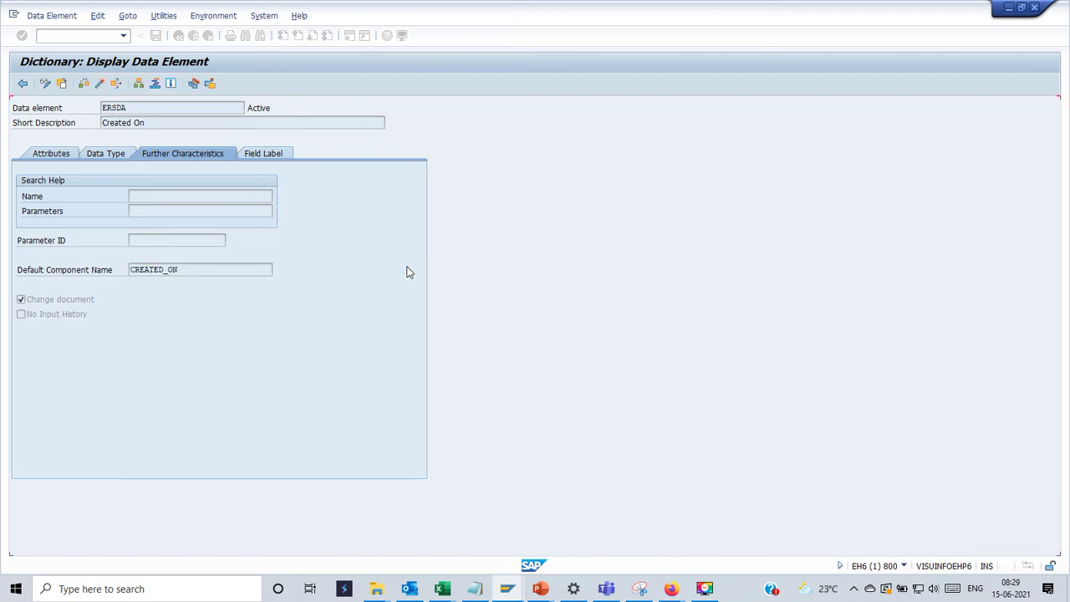
{"action": "left_click", "coordinate": [274, 156]}
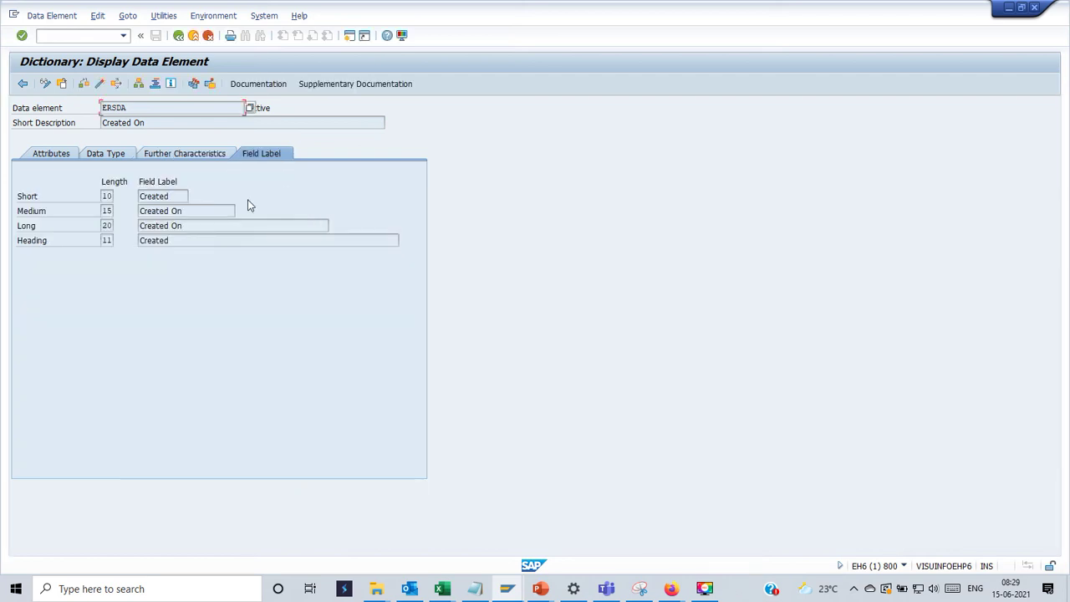
- Review ERSDA's labels 'Created' and 'Created On' with lengths 10 and 15, then return to MARA's fields
{"action": "left_click", "coordinate": [174, 197]}
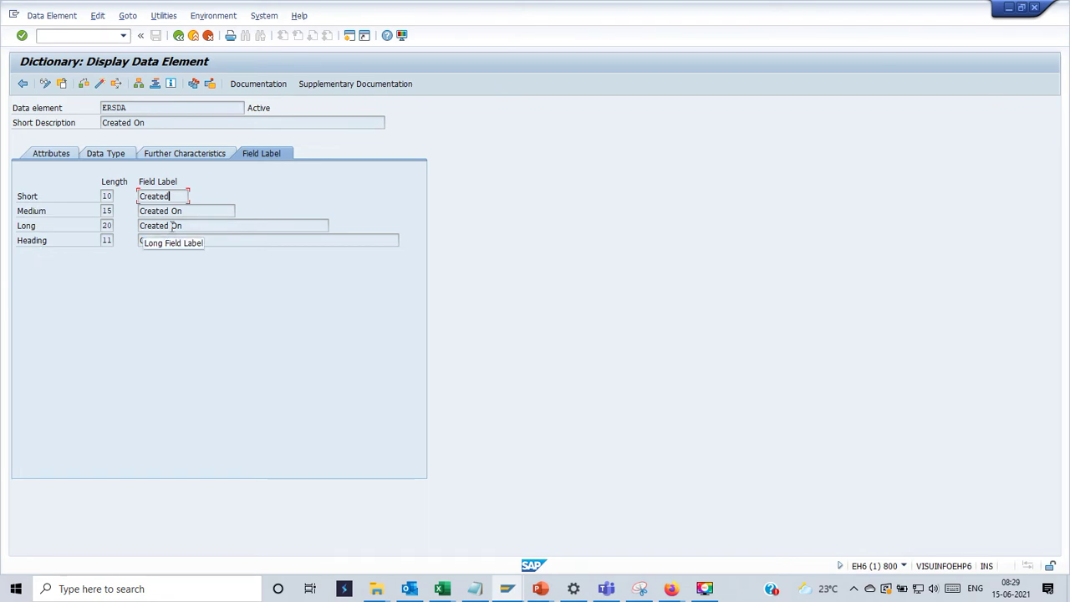
{"action": "left_click", "coordinate": [133, 109]}
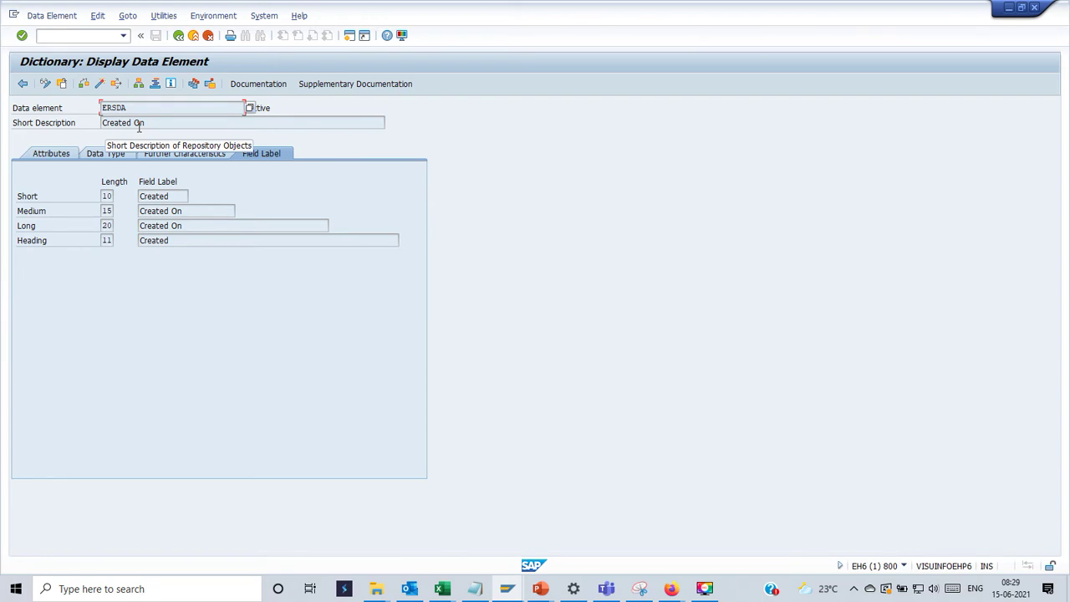
{"action": "left_click_drag", "start_coordinate": [180, 240], "coordinate": [140, 247]}
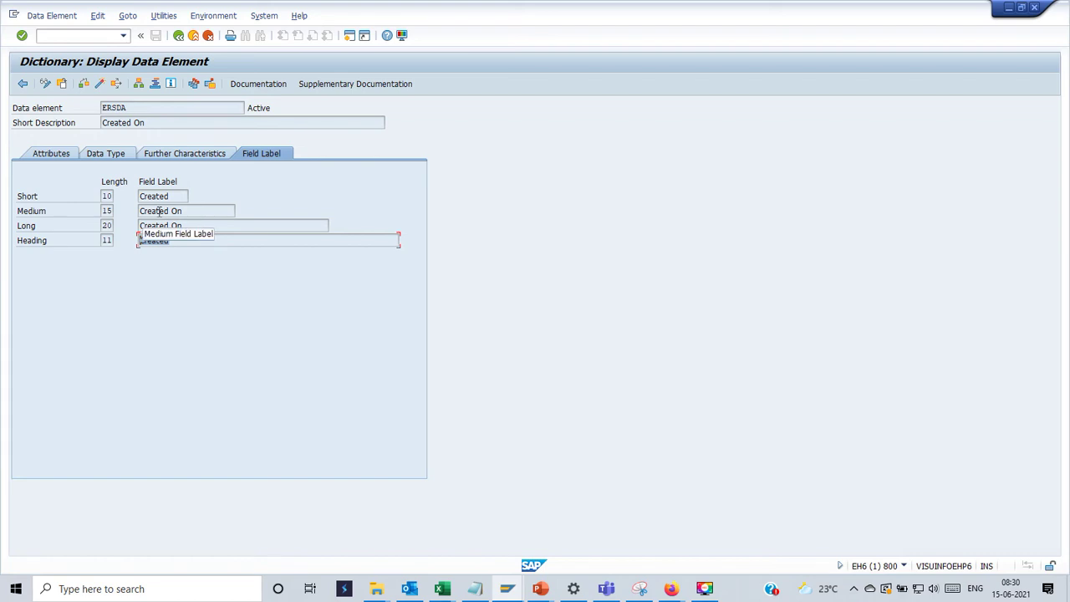
{"action": "left_click", "coordinate": [110, 195]}
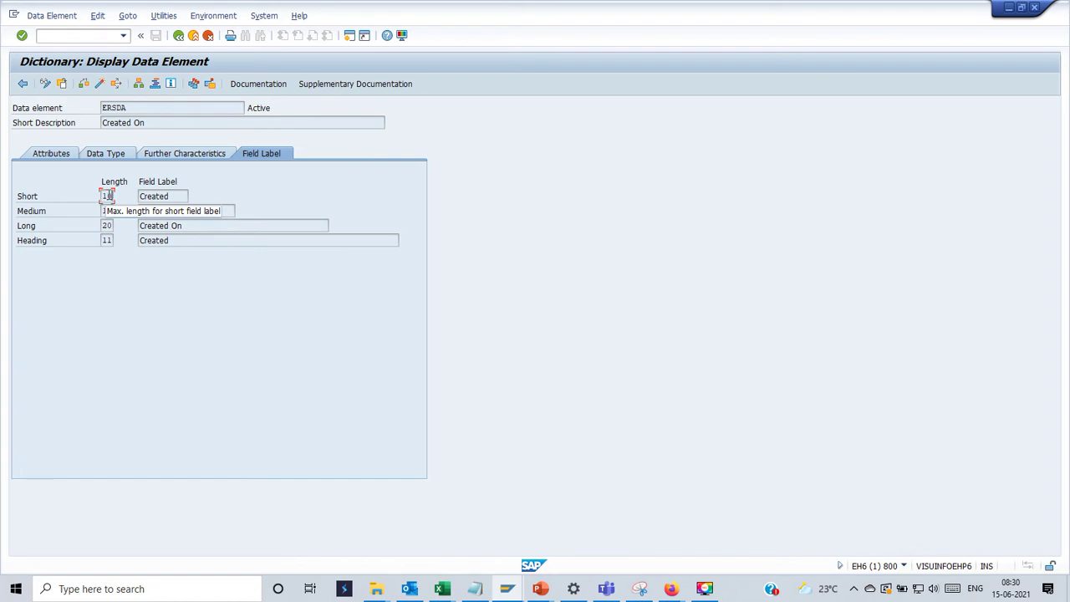
{"action": "left_click", "coordinate": [108, 211]}
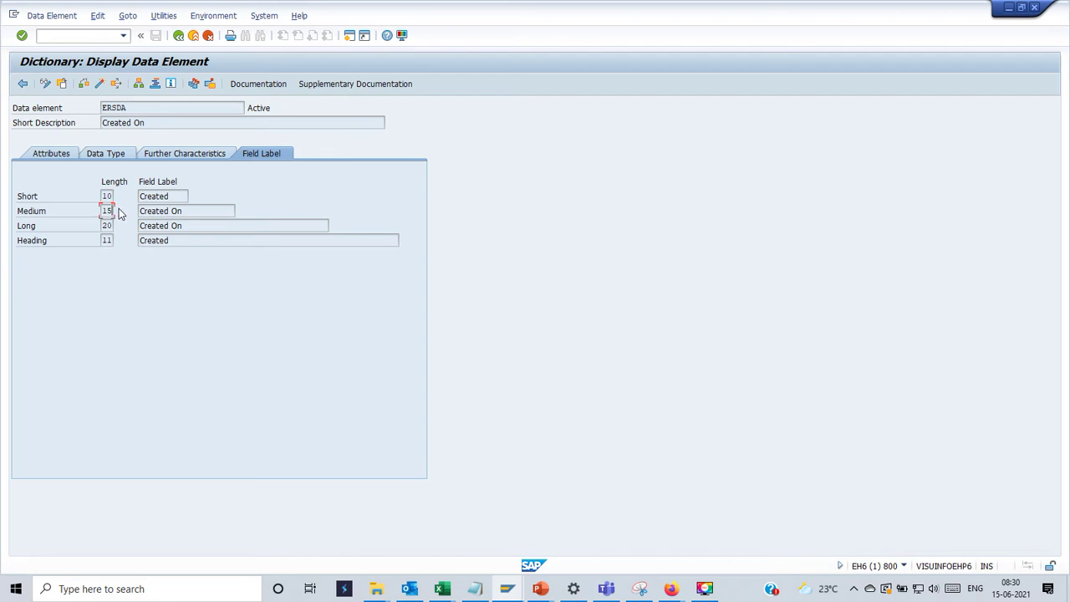
{"action": "left_click_drag", "start_coordinate": [140, 211], "coordinate": [185, 211]}
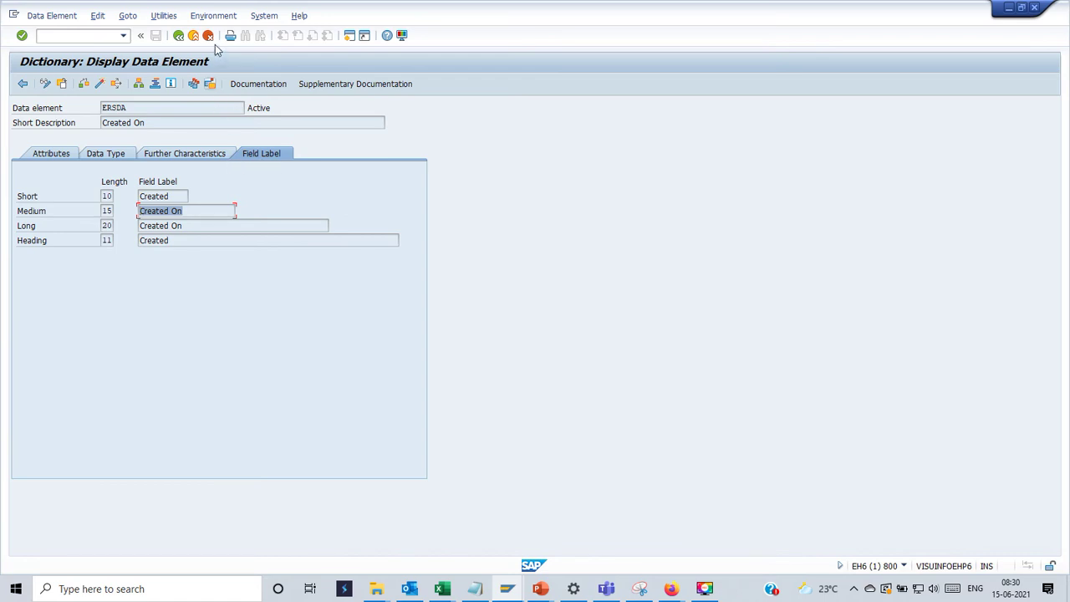
{"action": "left_click", "coordinate": [178, 35]}
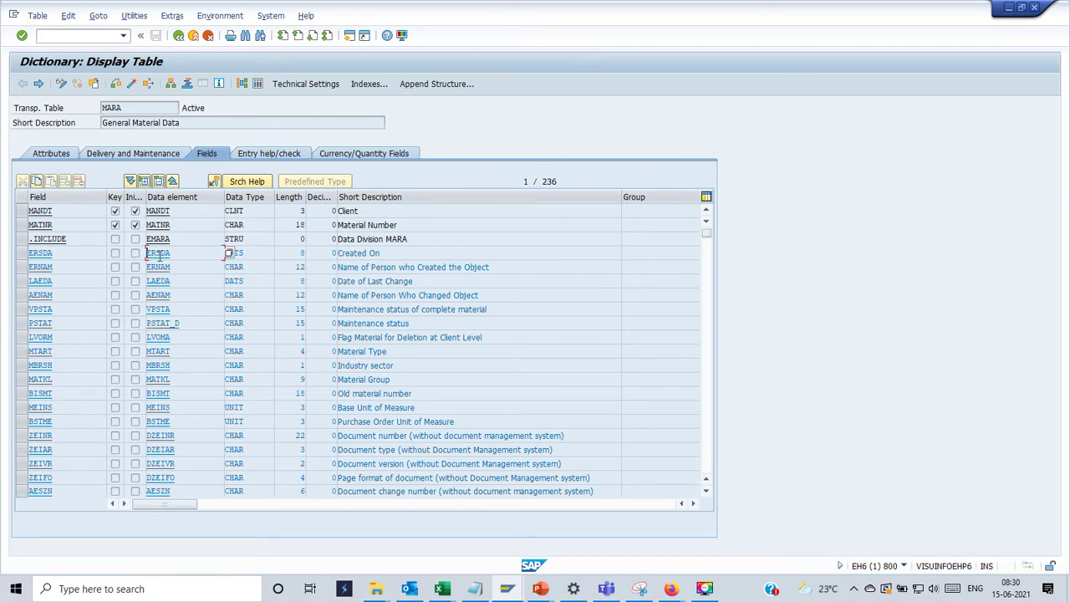
- Open data element ERSDA from MARA and confirm its DATS data type
{"action": "left_click", "coordinate": [249, 252]}
{"action": "double_click", "coordinate": [160, 256]}
{"action": "left_click", "coordinate": [104, 154]}
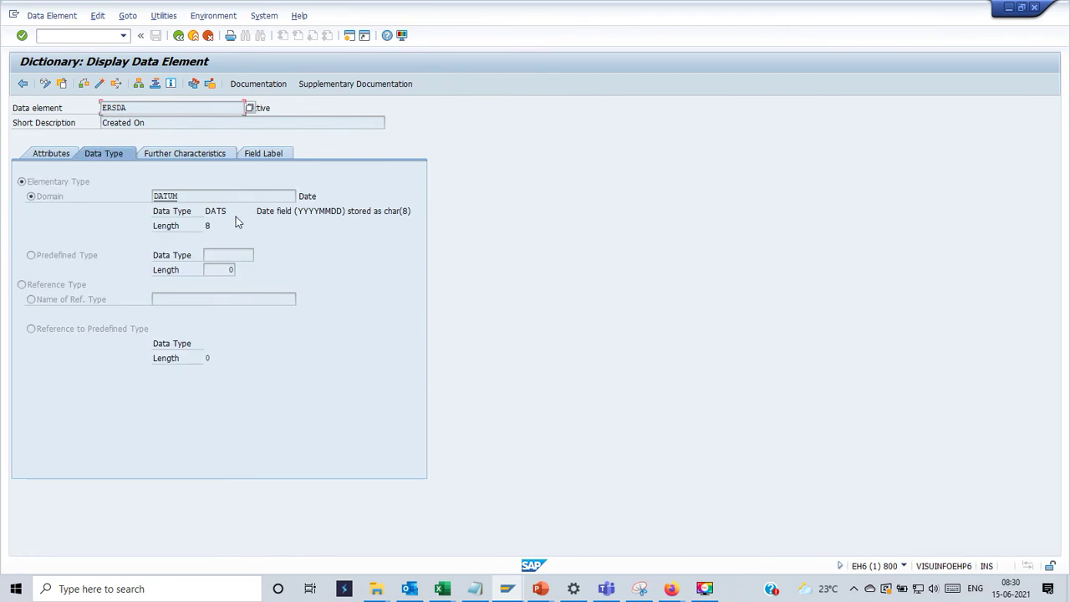
{"action": "left_click_drag", "start_coordinate": [205, 211], "coordinate": [230, 211]}
{"action": "left_click", "coordinate": [179, 38]}
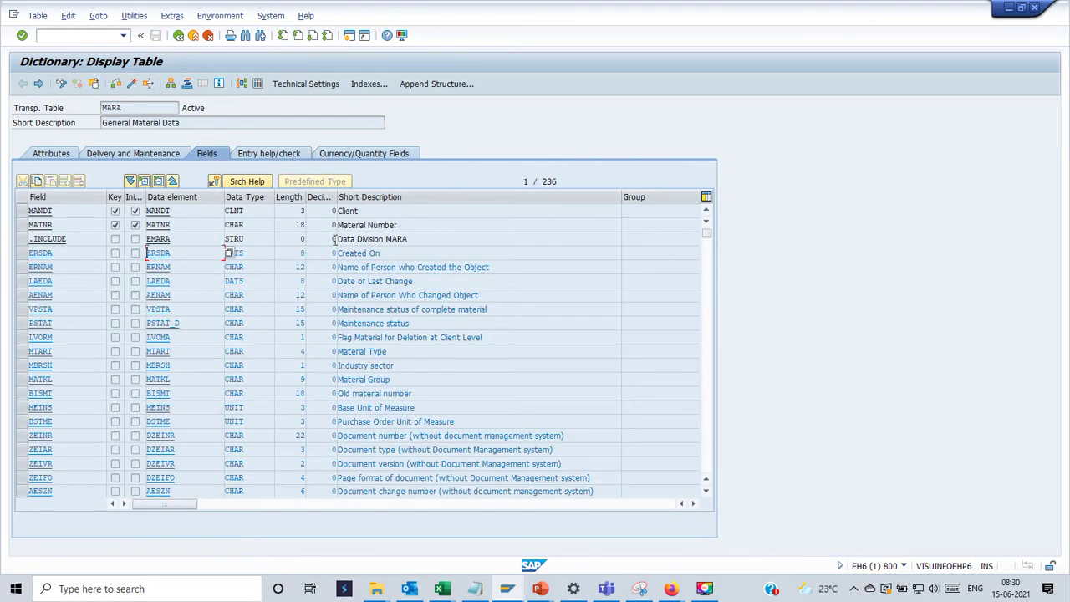
- Check ERSDA's DATS type and length 8 in MARA's field list and reopen the data element
{"action": "left_click", "coordinate": [298, 252]}
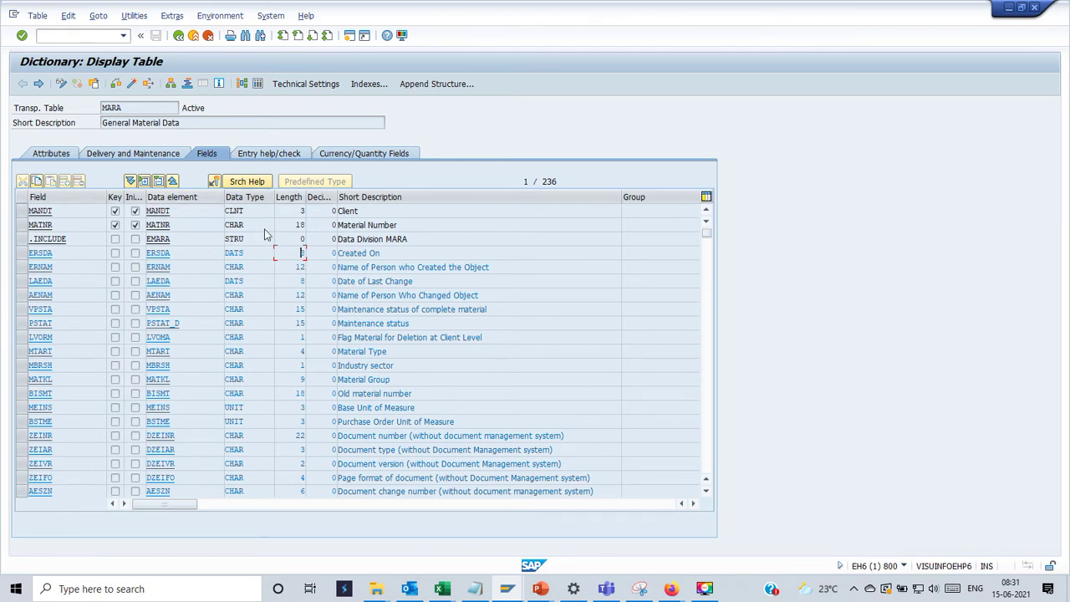
{"action": "key", "text": "shift+Tab"}
{"action": "left_click", "coordinate": [301, 253]}
{"action": "left_click", "coordinate": [268, 252]}
{"action": "double_click", "coordinate": [163, 256]}
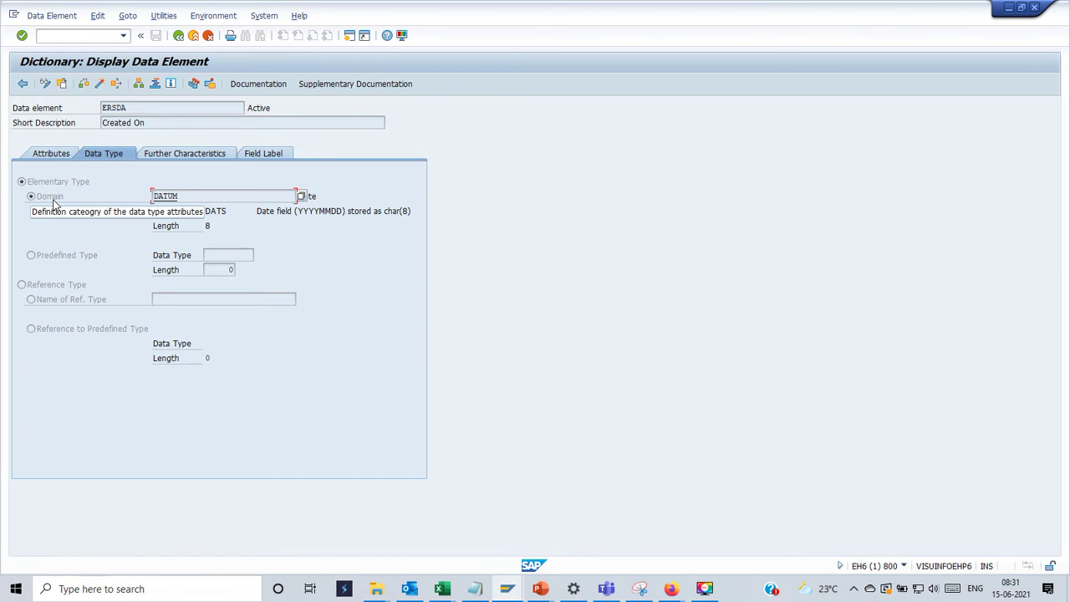
- Note ERSDA's domain DATUM and display it via SE11 in a separate session, then close it
{"action": "left_click_drag", "start_coordinate": [181, 195], "coordinate": [154, 199]}
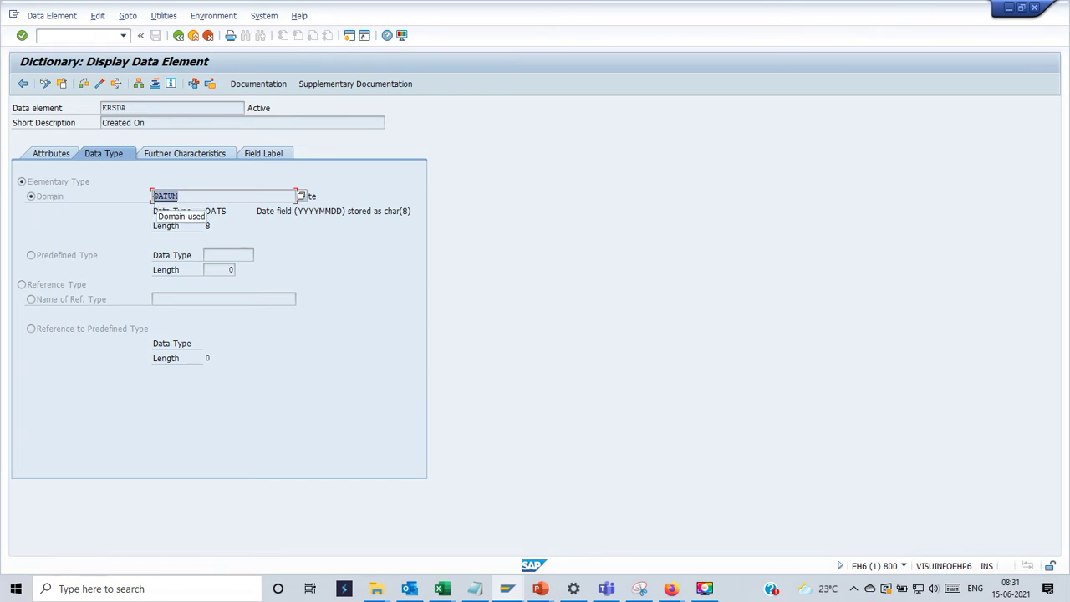
{"action": "left_click", "coordinate": [258, 213]}
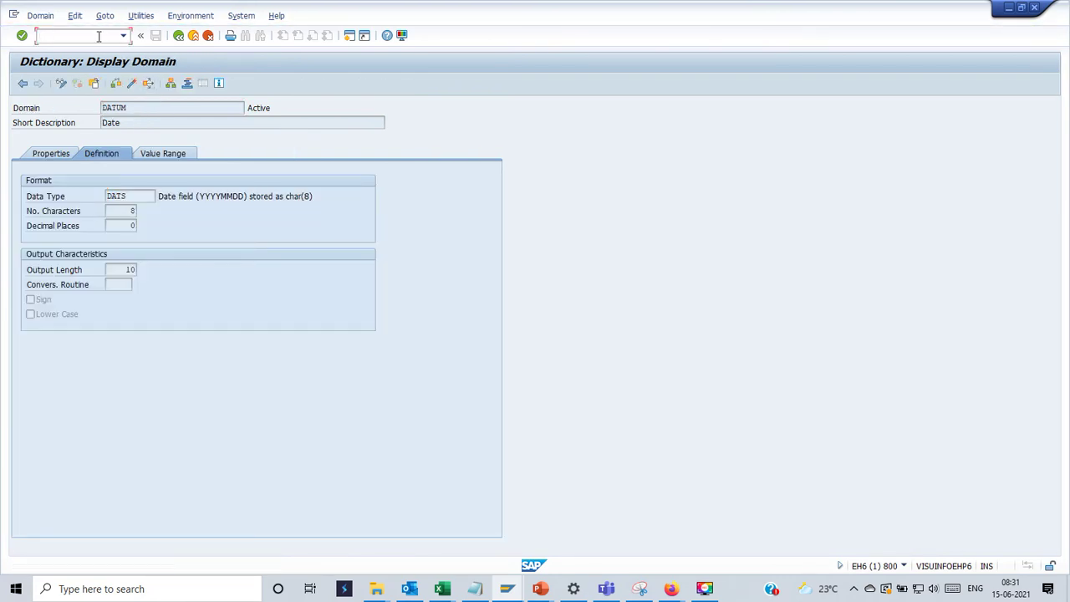
{"action": "type", "text": "ose11"}
{"action": "key", "text": "Return"}
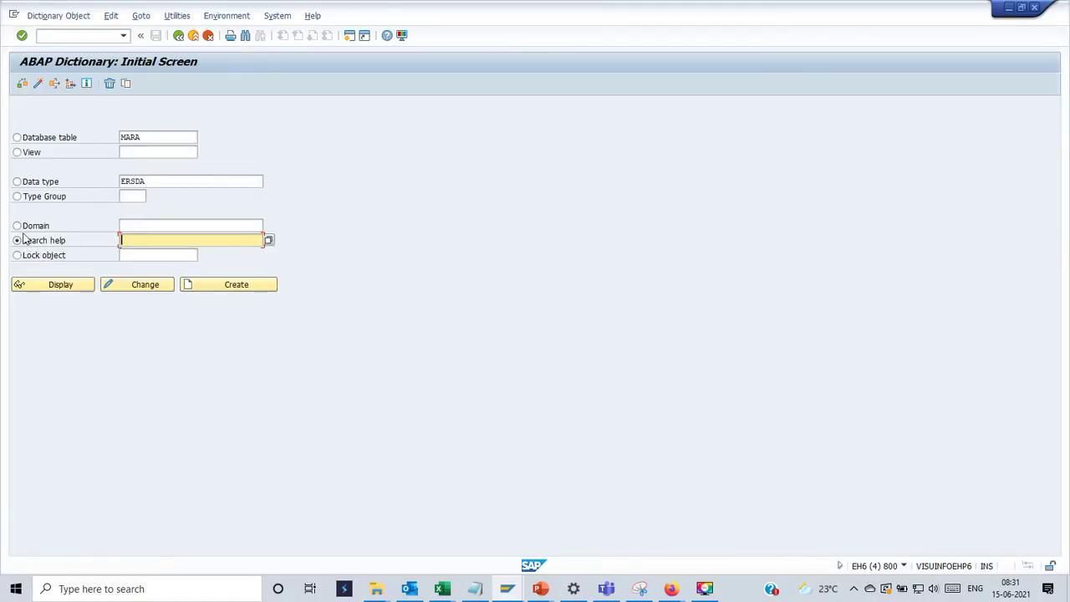
{"action": "left_click", "coordinate": [17, 226]}
{"action": "type", "text": "DATUM"}
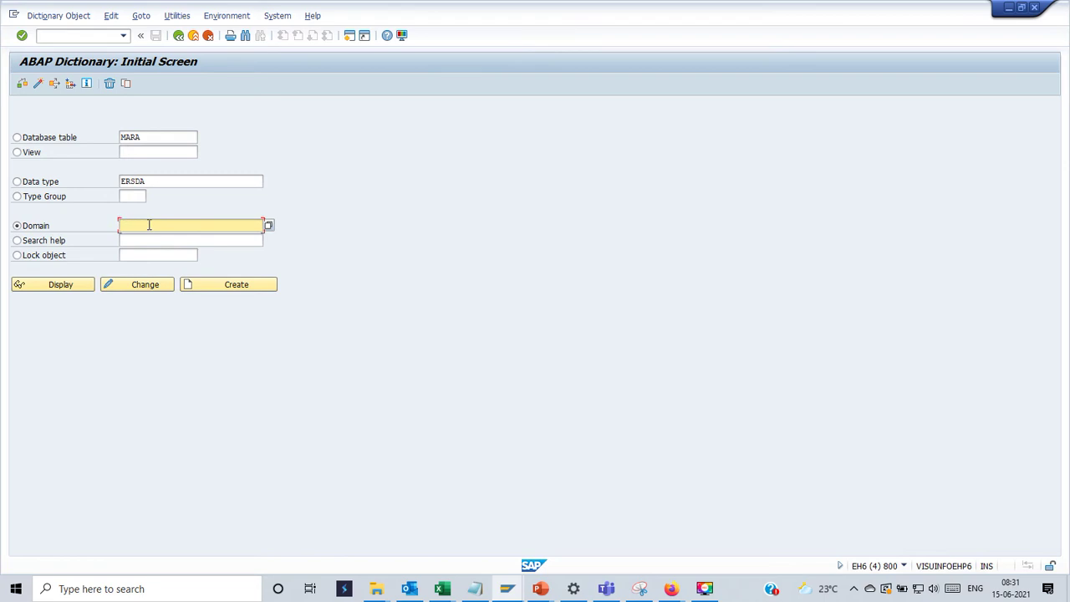
{"action": "left_click", "coordinate": [77, 285]}
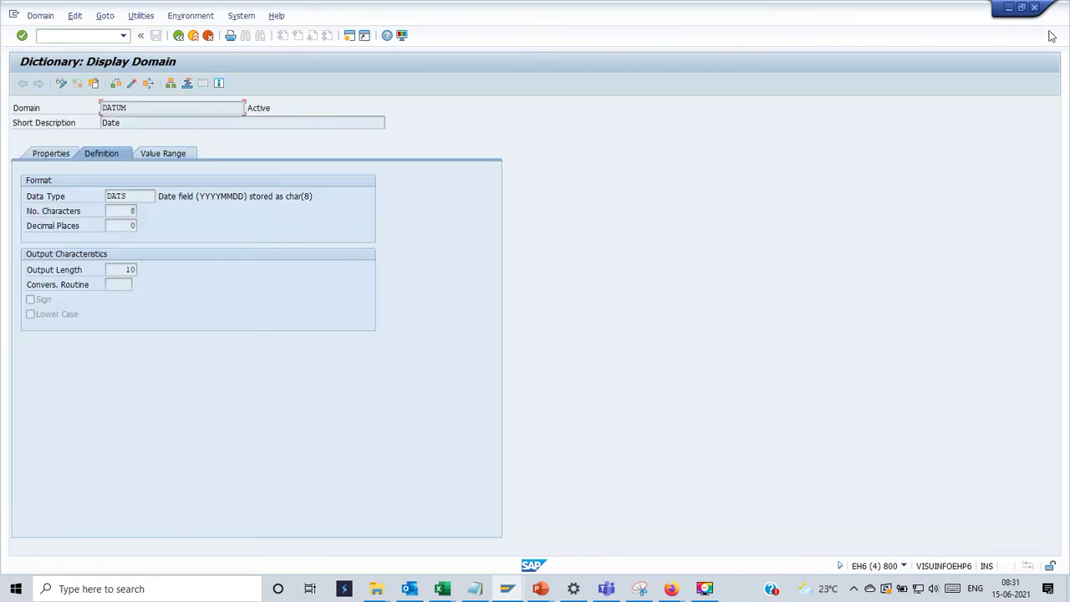
{"action": "left_click", "coordinate": [1034, 7]}
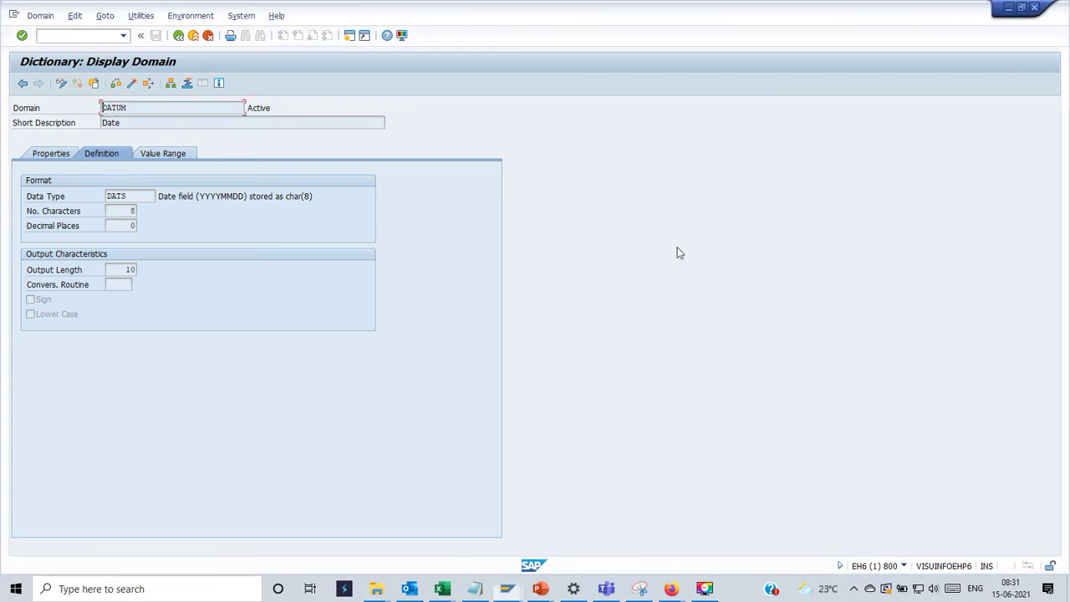
- Review the DATUM domain's properties, last changer and package SZS, plus its definition
{"action": "left_click", "coordinate": [57, 155]}
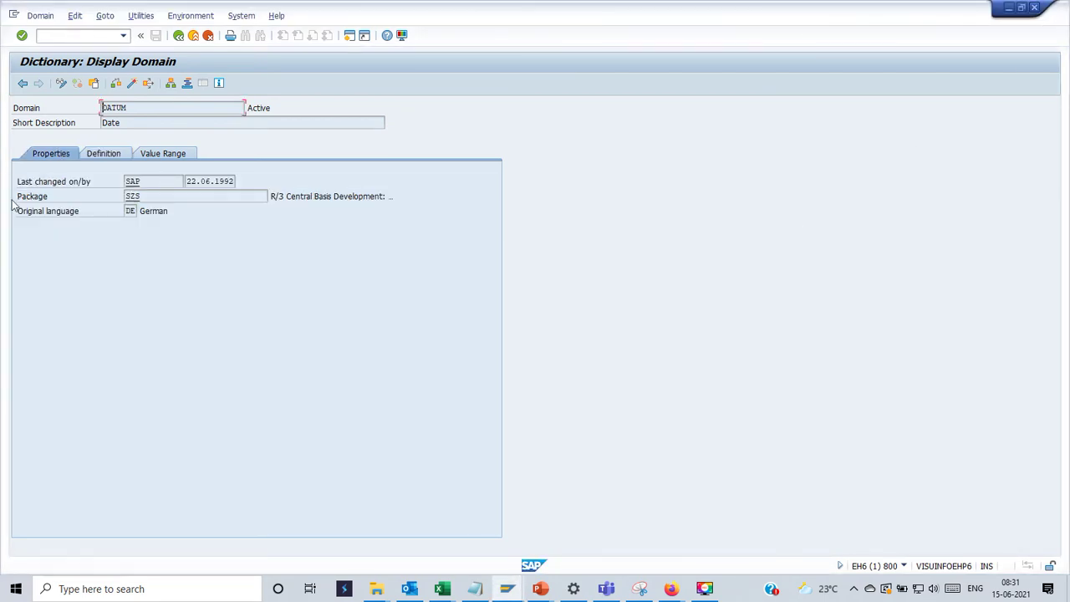
{"action": "left_click", "coordinate": [156, 179]}
{"action": "left_click", "coordinate": [157, 195]}
{"action": "left_click", "coordinate": [117, 158]}
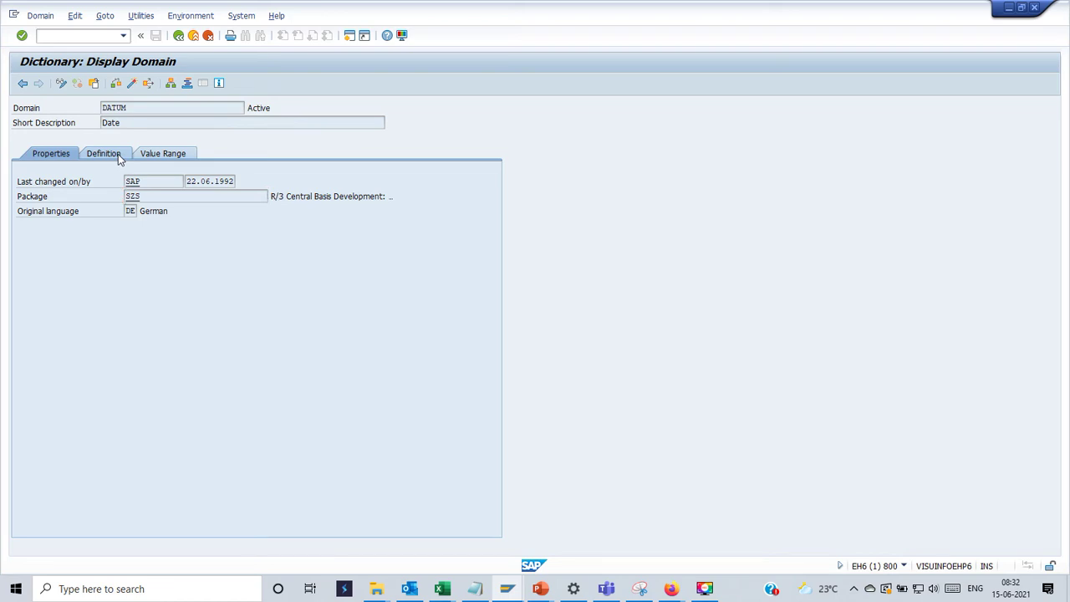
{"action": "left_click", "coordinate": [180, 37]}
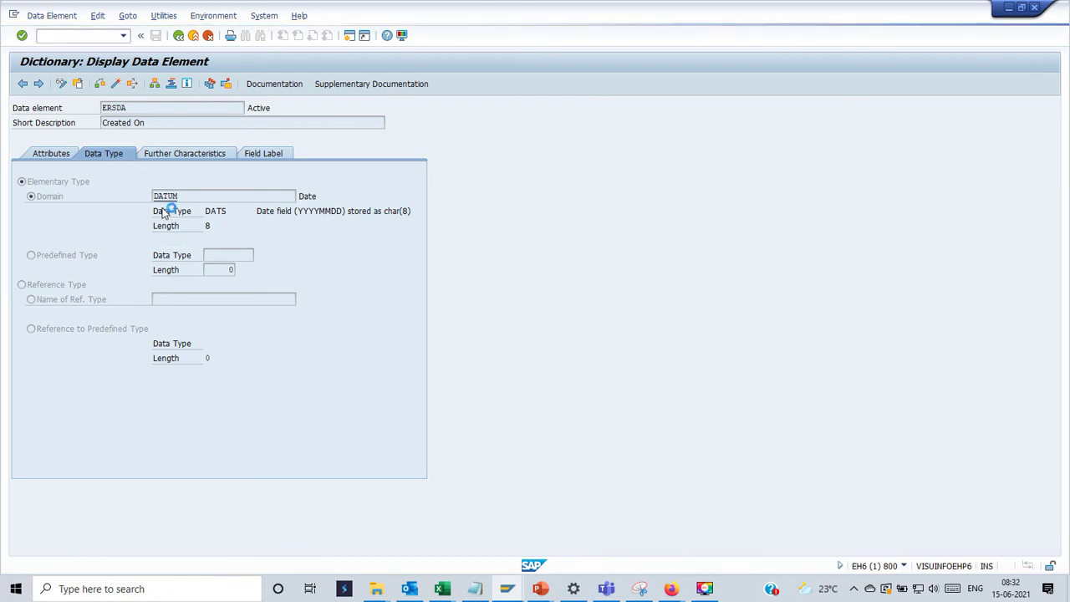
- Reopen DATUM from ERSDA and review its 8 characters, 0 decimal places and output length 10
{"action": "double_click", "coordinate": [163, 198]}
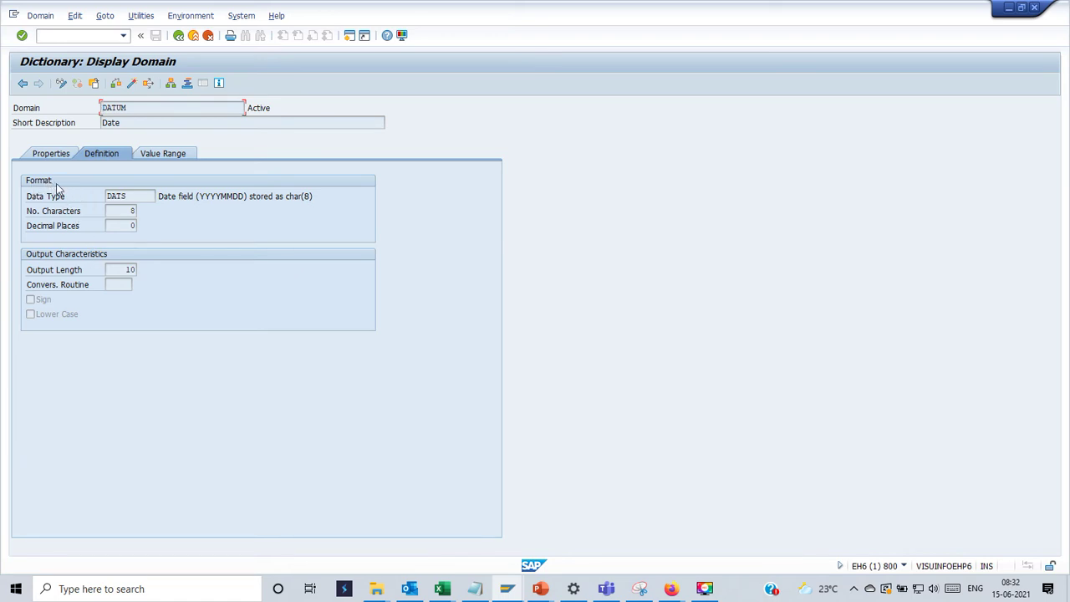
{"action": "left_click", "coordinate": [125, 211]}
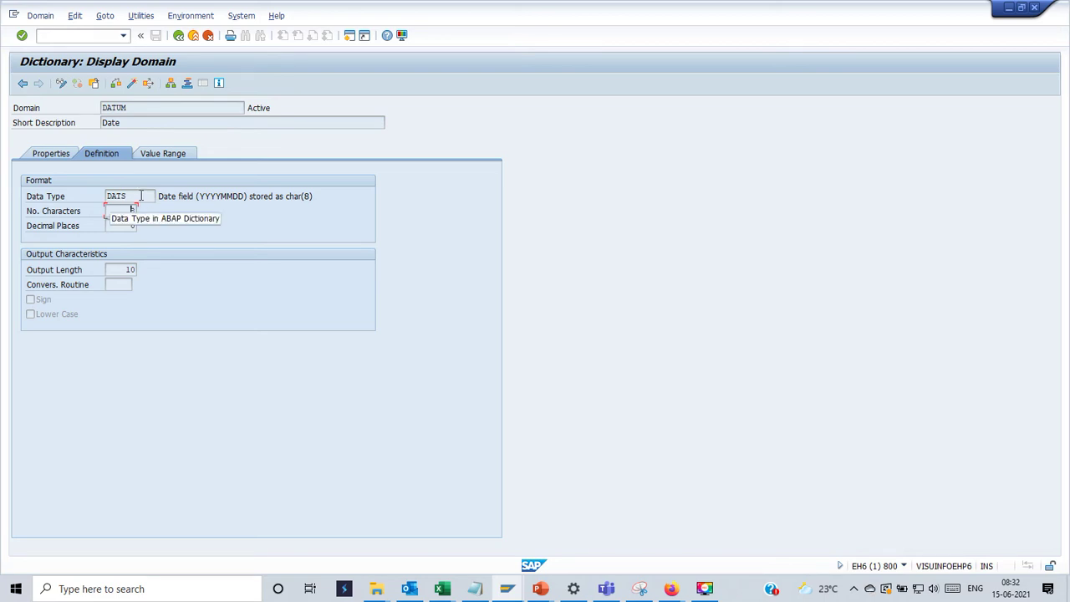
{"action": "left_click", "coordinate": [127, 226]}
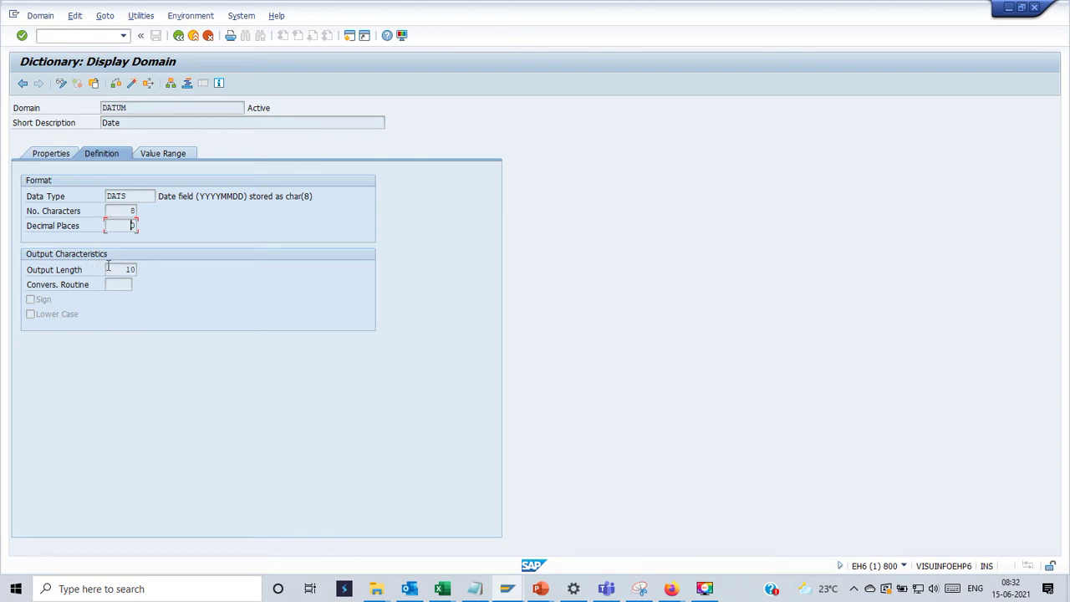
{"action": "left_click", "coordinate": [112, 269]}
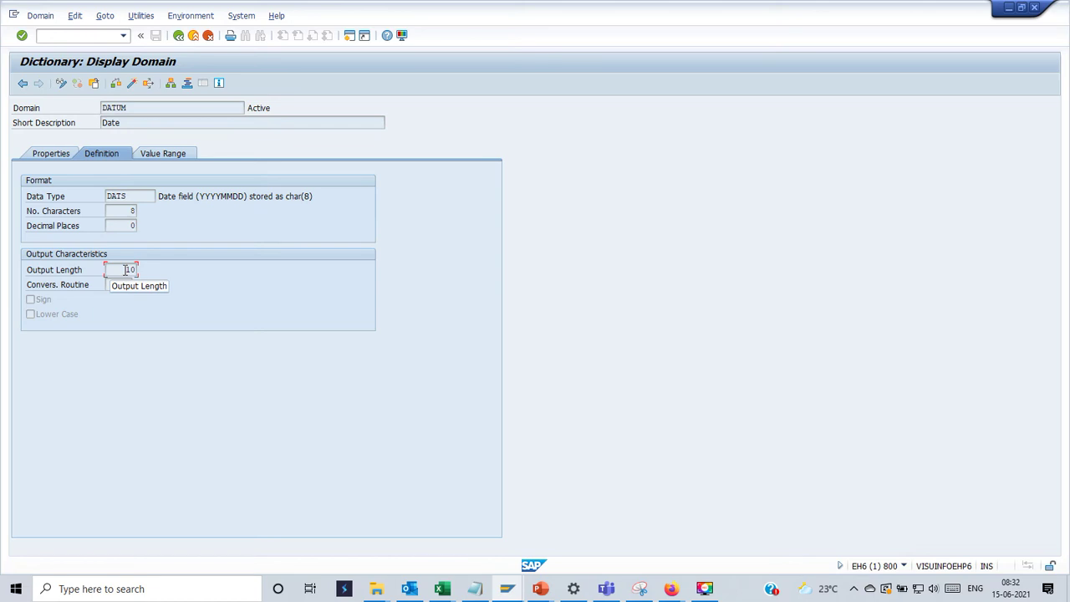
{"action": "left_click", "coordinate": [127, 210]}
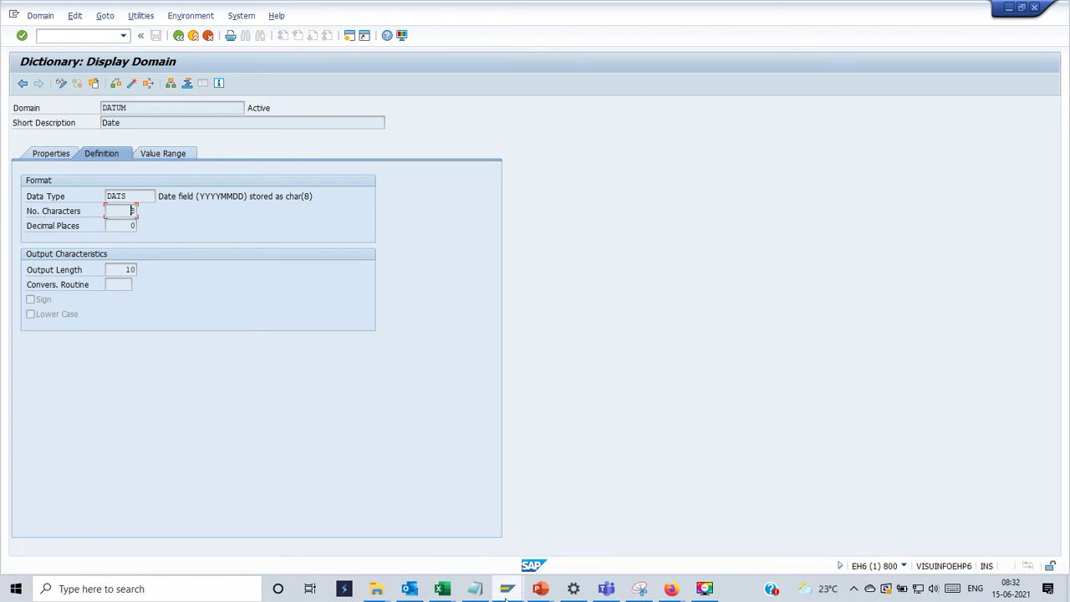
{"action": "left_click", "coordinate": [475, 592]}
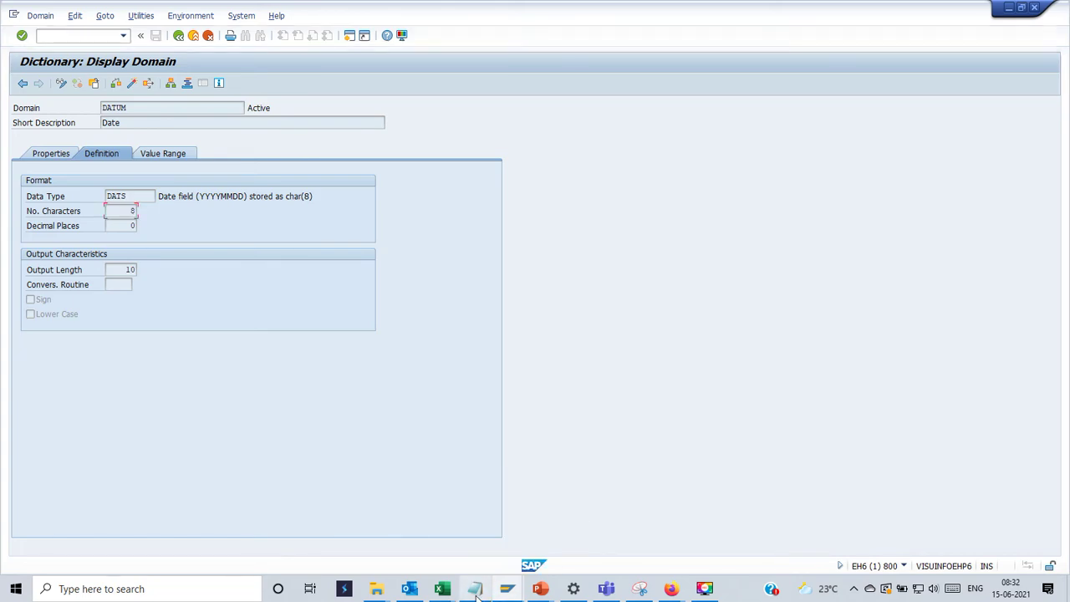
{"action": "left_click", "coordinate": [996, 10]}
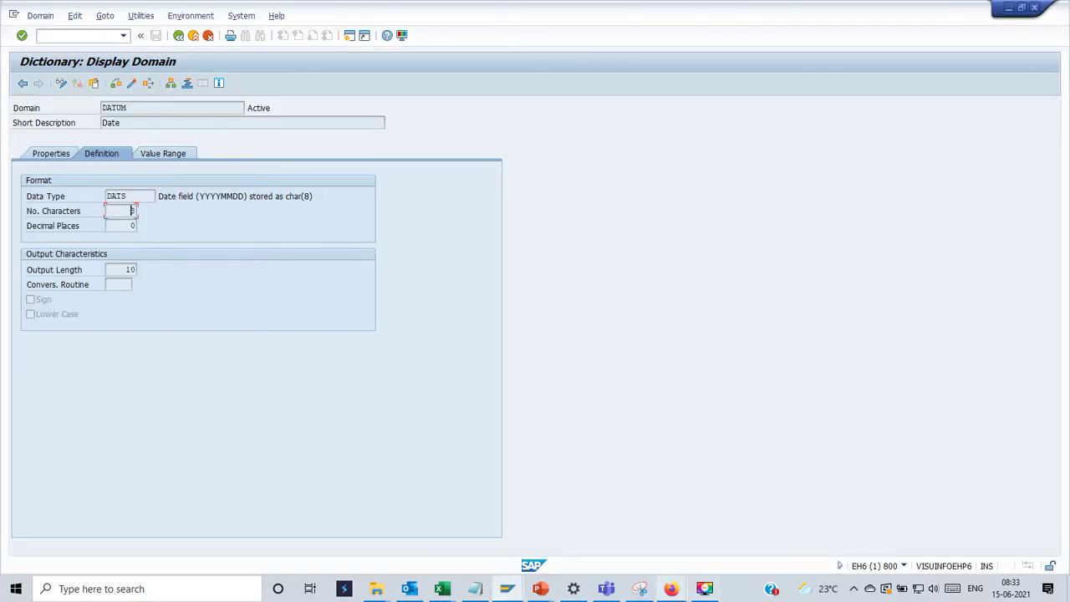
- Enter the date 15062021 into the Presentation1 slide's text box
{"action": "mouse_move", "coordinate": [552, 594]}
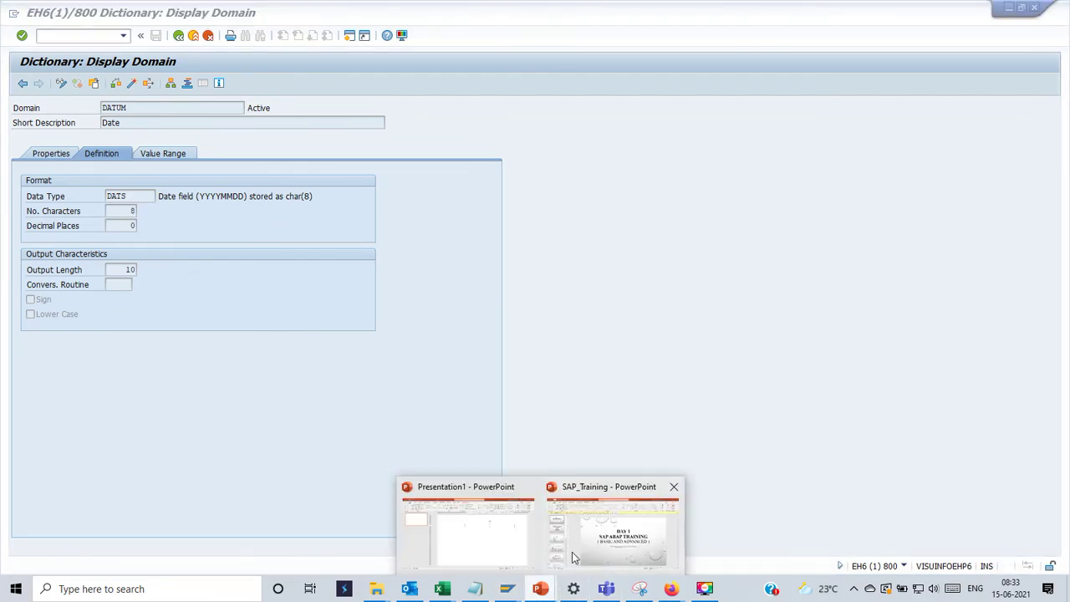
{"action": "left_click", "coordinate": [494, 548]}
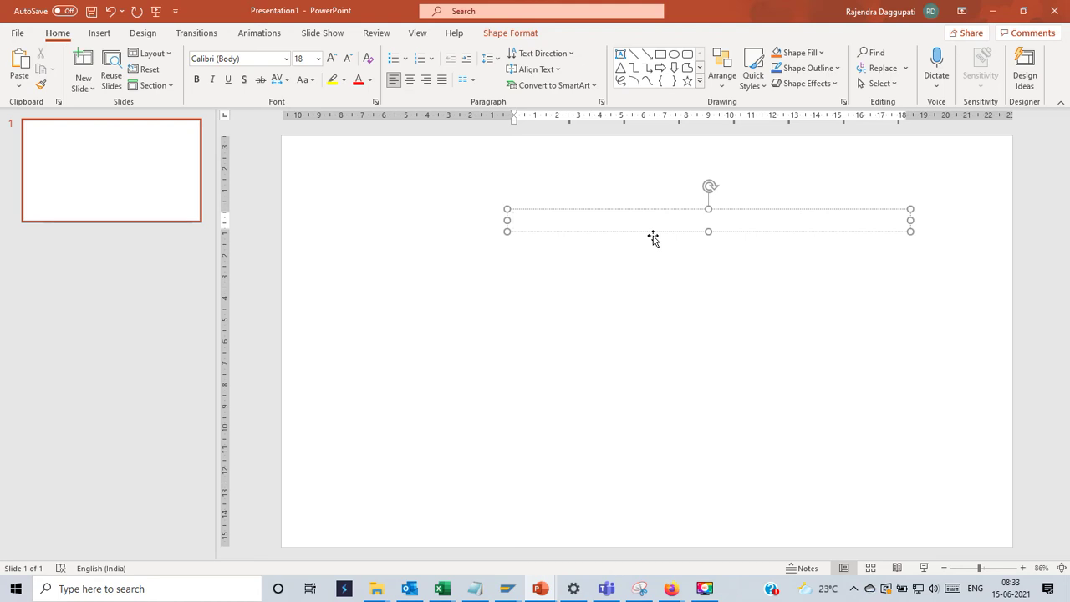
{"action": "type", "text": "15062021"}
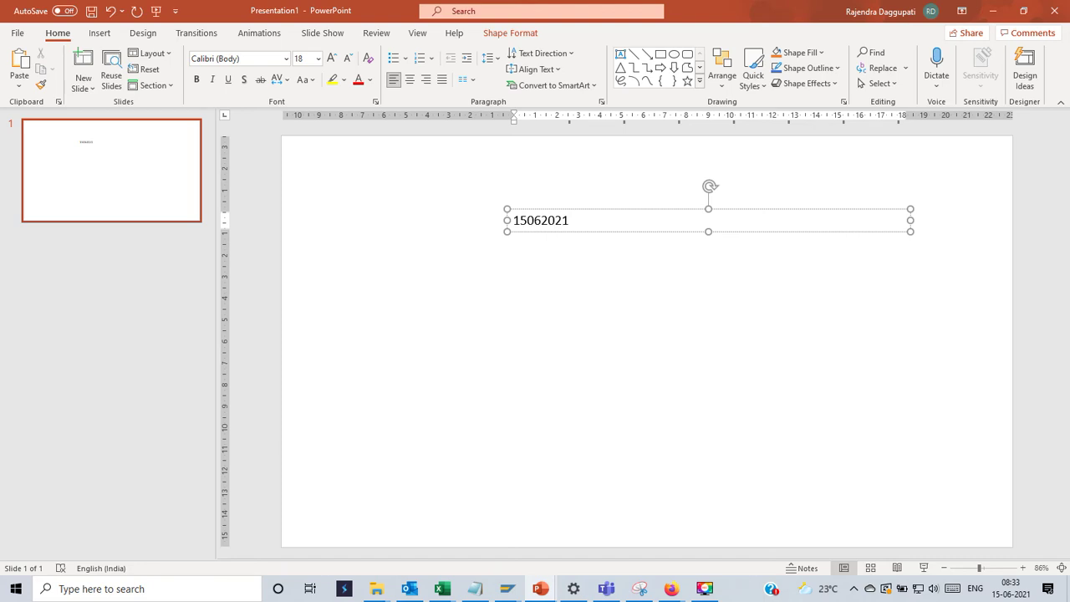
{"action": "left_click", "coordinate": [534, 220]}
- Compare with SAP's output length 10 and insert slashes to format the date as 15/06/2021
{"action": "key", "text": "alt+Tab"}
{"action": "left_click", "coordinate": [127, 269]}
{"action": "key", "text": "alt+Tab"}
{"action": "key", "text": "Left"}
{"action": "type", "text": "/"}
{"action": "key", "text": "Right"}
{"action": "key", "text": "Right"}
{"action": "key", "text": "Right"}
{"action": "key", "text": "Left"}
{"action": "type", "text": "/"}
{"action": "left_click", "coordinate": [580, 220]}
{"action": "key", "text": "alt+Tab"}
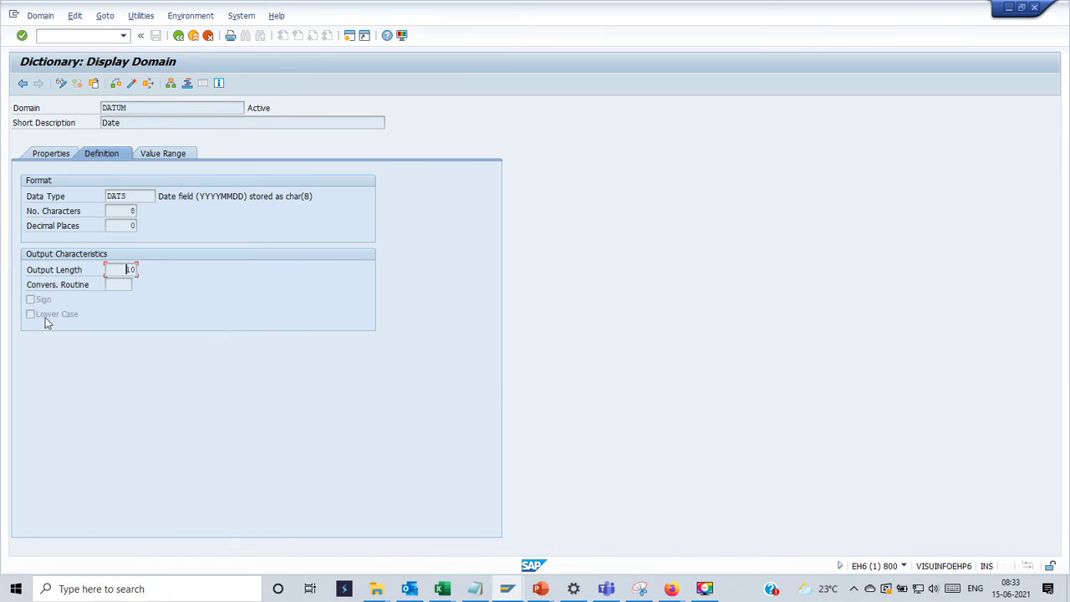
{"action": "left_click", "coordinate": [132, 196]}
{"action": "left_click", "coordinate": [47, 300]}
- Bring the Presentation1 slide forward and shift the date text box slightly left
{"action": "left_click", "coordinate": [505, 590]}
{"action": "left_click", "coordinate": [540, 589]}
{"action": "left_click", "coordinate": [513, 529]}
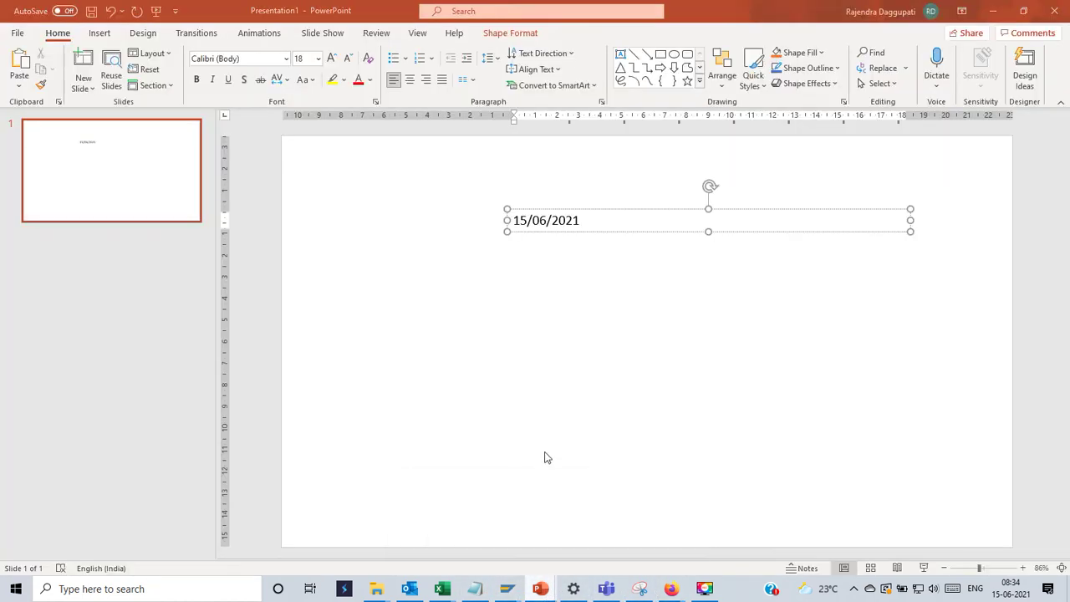
{"action": "left_click", "coordinate": [615, 277]}
{"action": "left_click_drag", "start_coordinate": [580, 221], "coordinate": [545, 222]}
{"action": "left_click", "coordinate": [556, 220]}
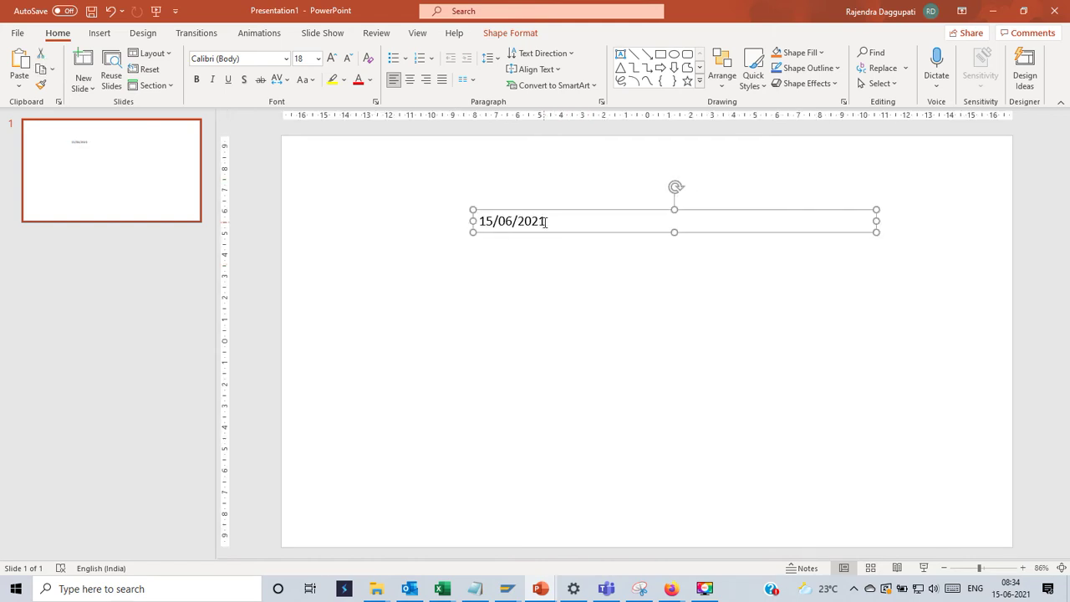
- Replace the date with a person's name, then with the sample text 'AaAaAaAa'
{"action": "left_click", "coordinate": [540, 221]}
{"action": "key", "text": "BackSpace"}
{"action": "key", "text": "BackSpace"}
{"action": "key", "text": "BackSpace"}
{"action": "key", "text": "BackSpace"}
{"action": "key", "text": "BackSpace"}
{"action": "key", "text": "BackSpace"}
{"action": "key", "text": "BackSpace"}
{"action": "key", "text": "BackSpace"}
{"action": "key", "text": "BackSpace"}
{"action": "key", "text": "BackSpace"}
{"action": "type", "text": "Rajendra"}
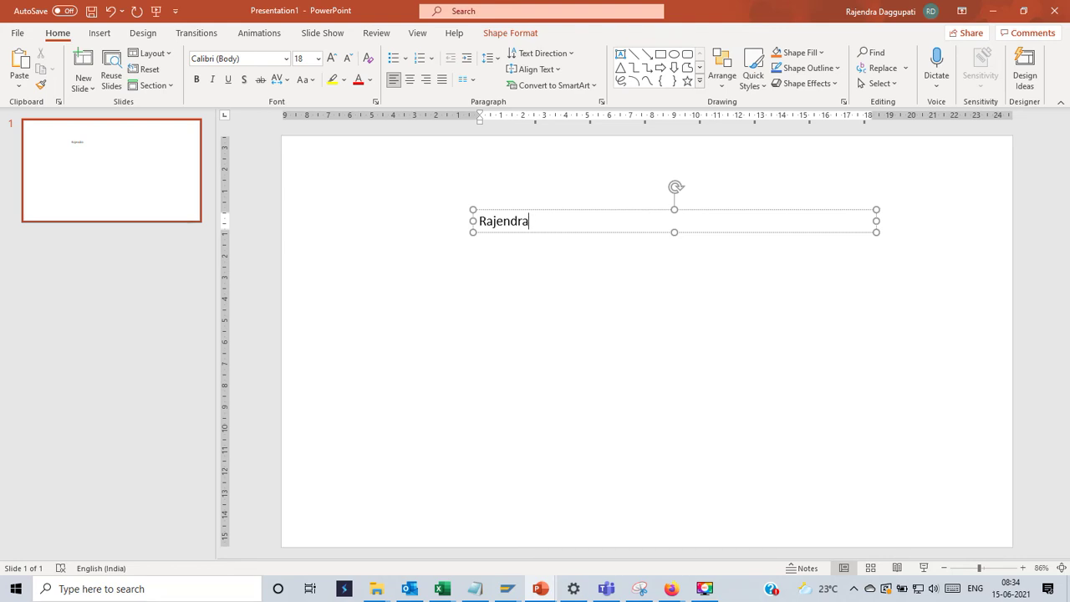
{"action": "key", "text": "BackSpace"}
{"action": "key", "text": "BackSpace"}
{"action": "key", "text": "BackSpace"}
{"action": "key", "text": "BackSpace"}
{"action": "key", "text": "BackSpace"}
{"action": "key", "text": "BackSpace"}
{"action": "key", "text": "BackSpace"}
{"action": "key", "text": "BackSpace"}
{"action": "type", "text": "AaAaAaA"}
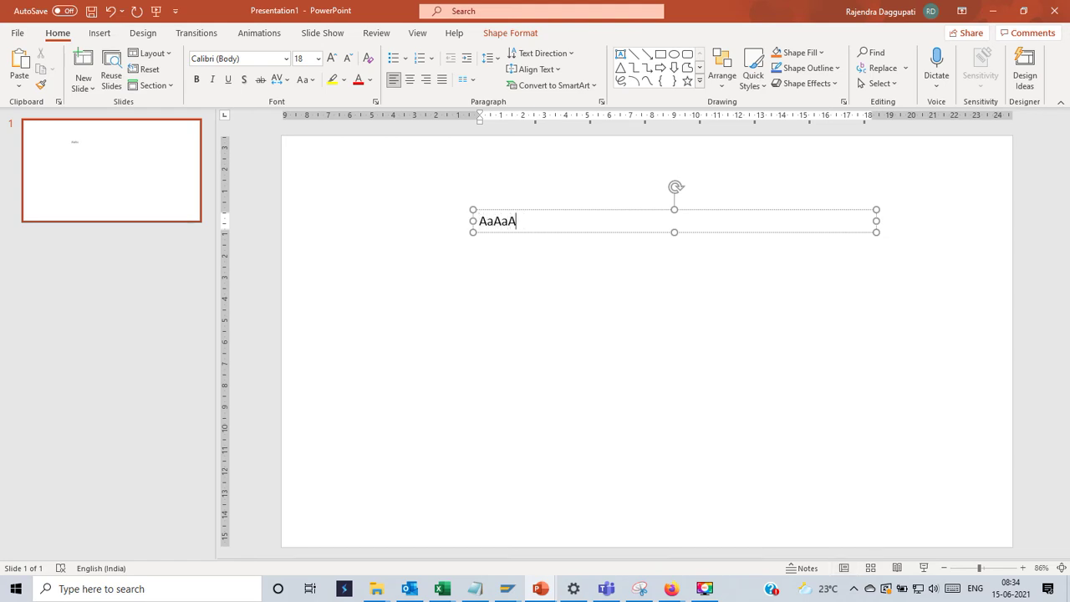
{"action": "type", "text": "a"}
{"action": "key", "text": "alt+Tab"}
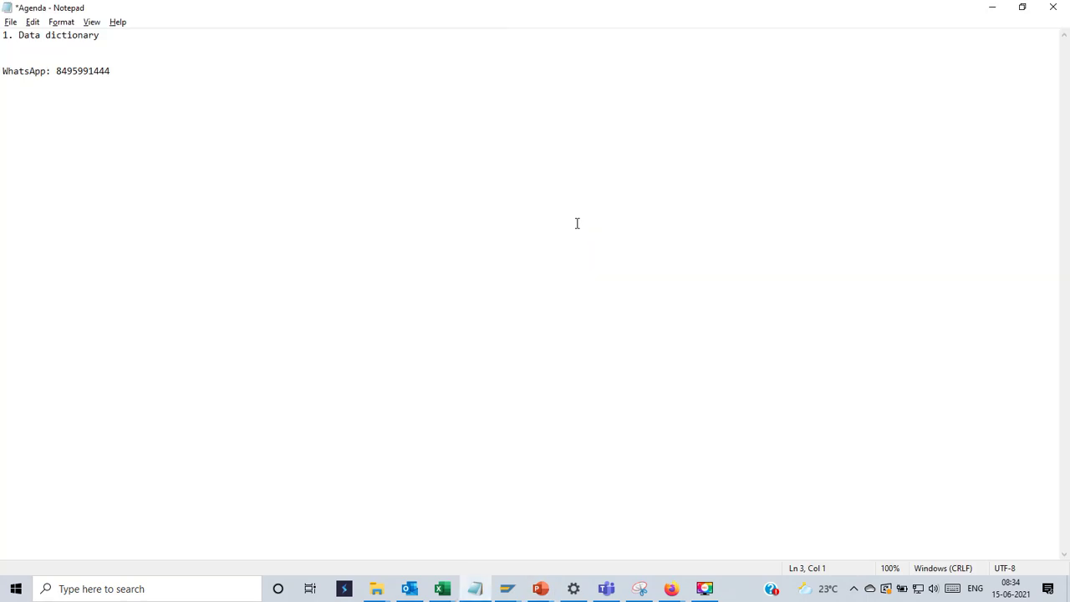
{"action": "key", "text": "alt+Tab"}
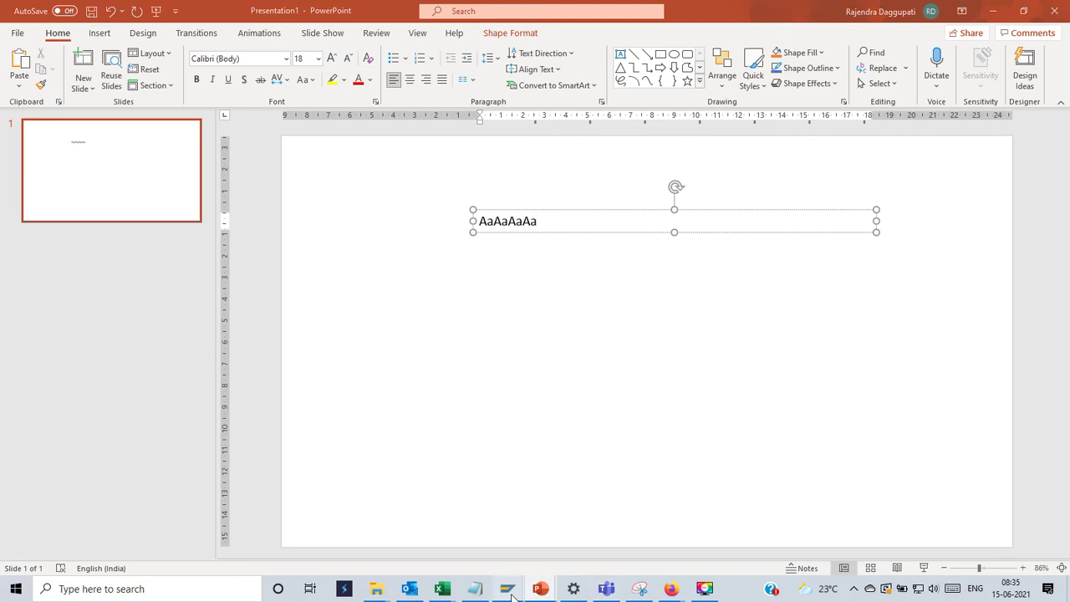
- Confirm the DATUM domain's Value Range has no fixed values, then go back with F3
{"action": "mouse_move", "coordinate": [507, 590]}
{"action": "left_click", "coordinate": [646, 545]}
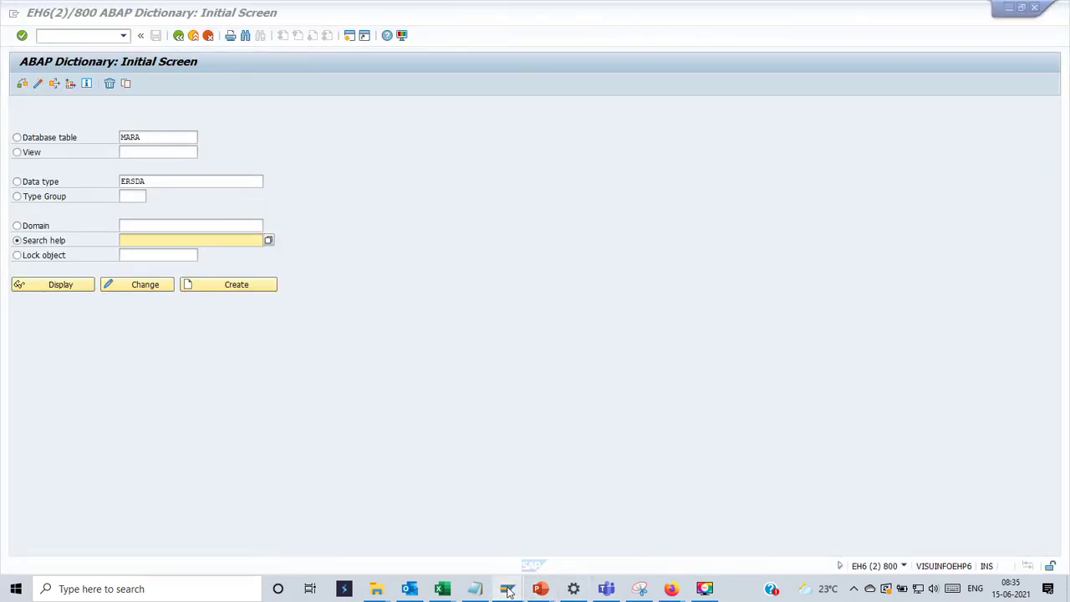
{"action": "left_click", "coordinate": [416, 544]}
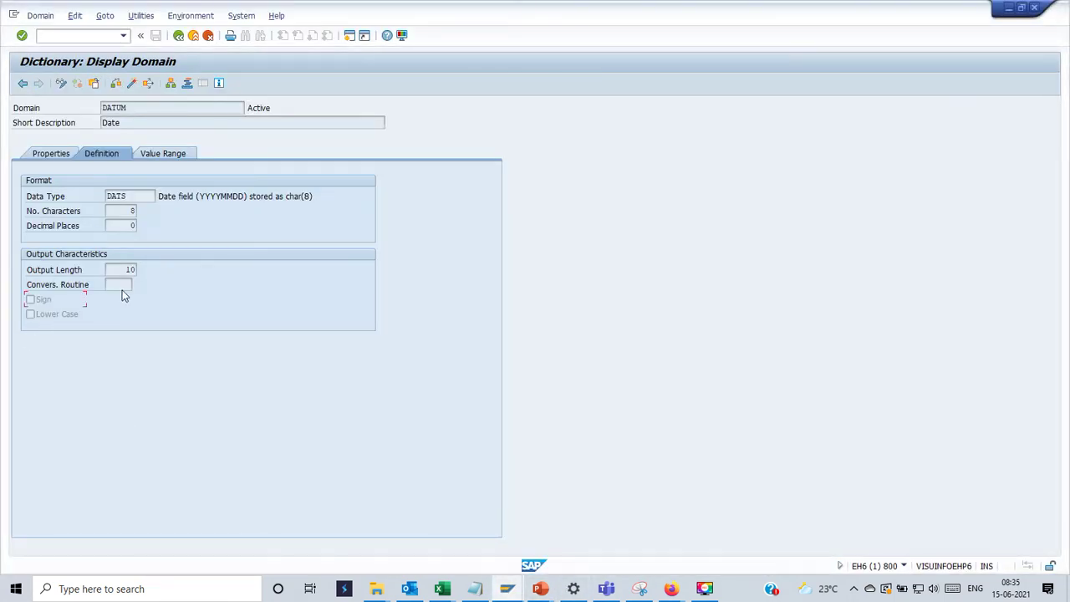
{"action": "left_click", "coordinate": [168, 155]}
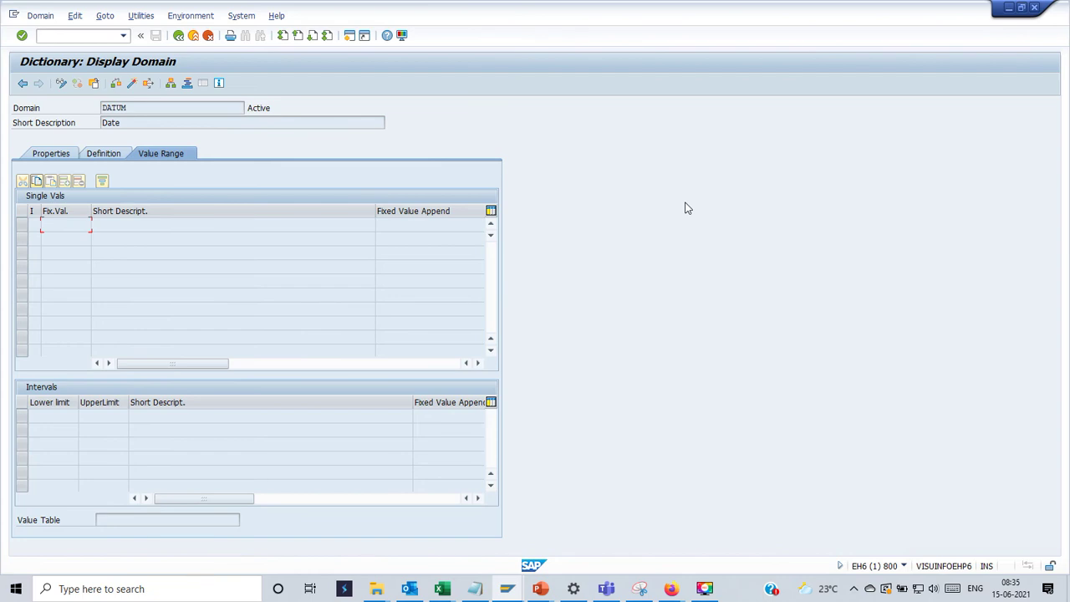
{"action": "left_click", "coordinate": [70, 35]}
{"action": "type", "text": "/nse"}
{"action": "key", "text": "BackSpace"}
{"action": "key", "text": "BackSpace"}
{"action": "key", "text": "BackSpace"}
{"action": "key", "text": "BackSpace"}
{"action": "key", "text": "F3"}
{"action": "key", "text": "F3"}
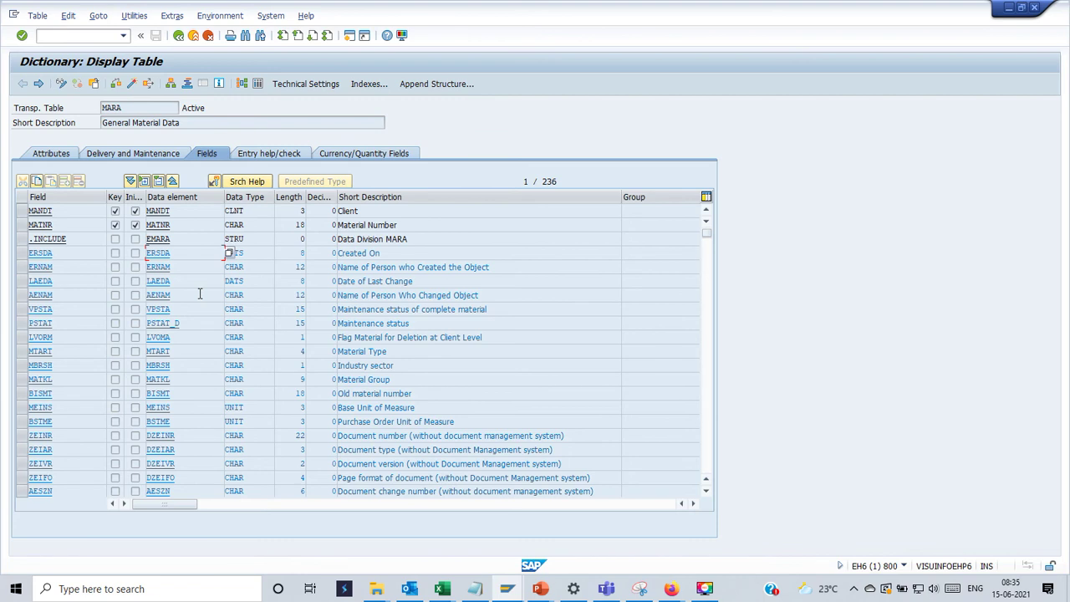
{"action": "double_click", "coordinate": [161, 323]}
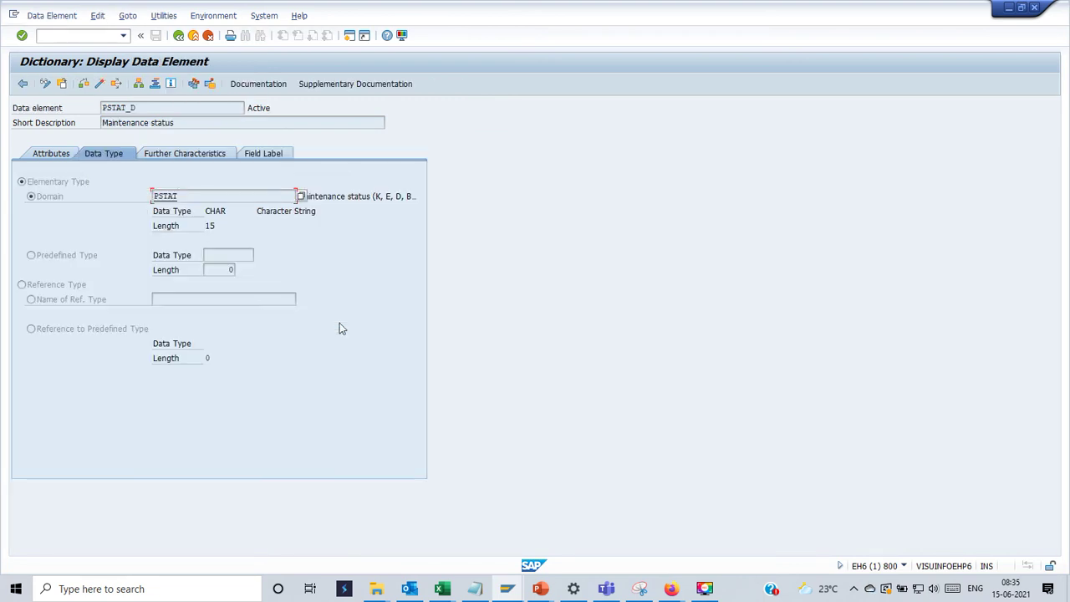
{"action": "double_click", "coordinate": [167, 196]}
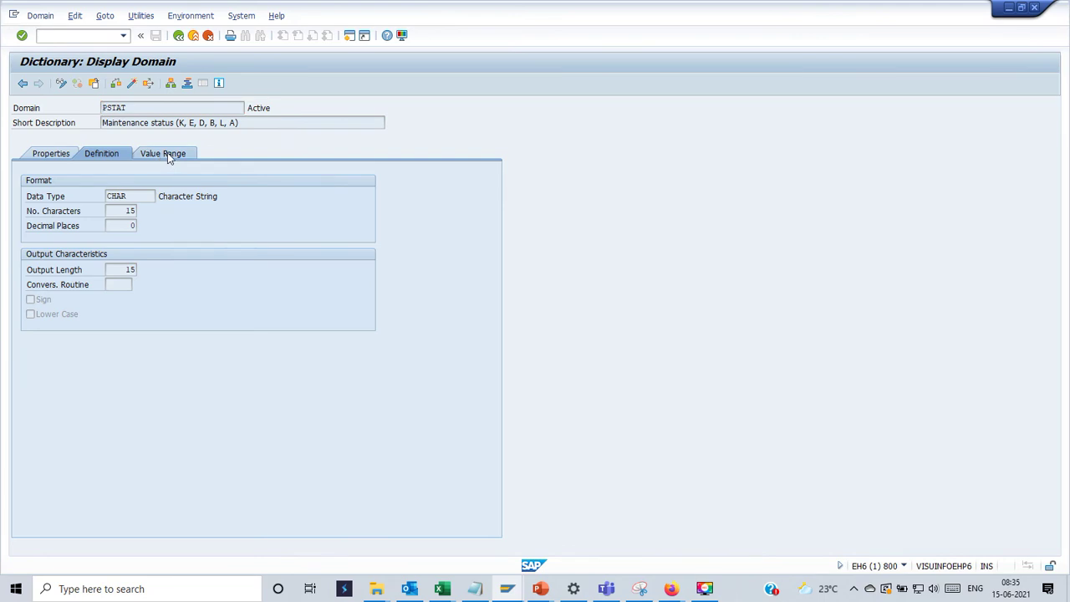
{"action": "left_click", "coordinate": [165, 156]}
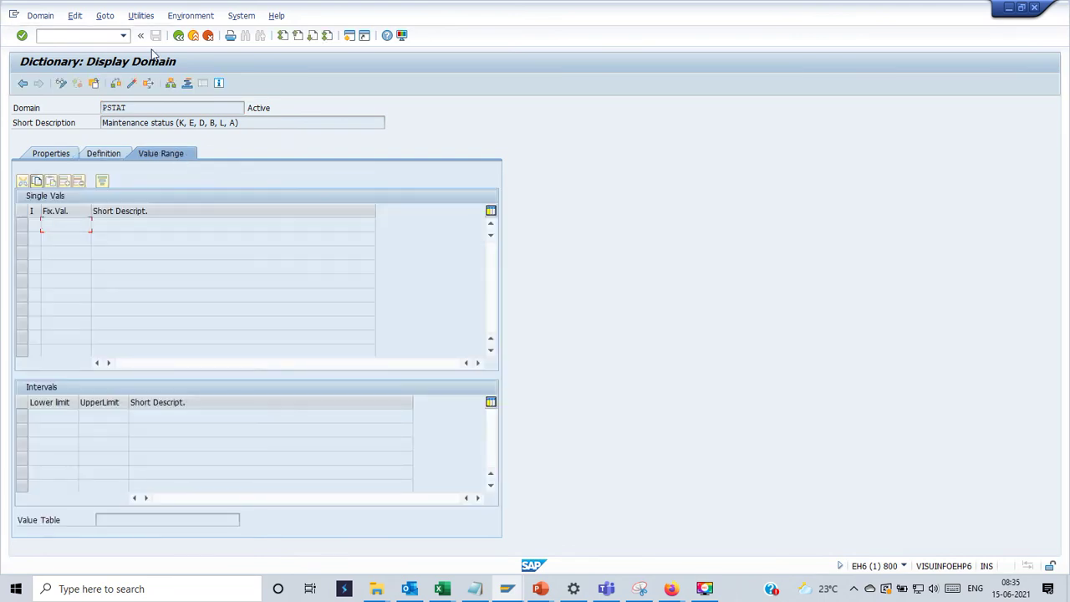
{"action": "left_click", "coordinate": [178, 35]}
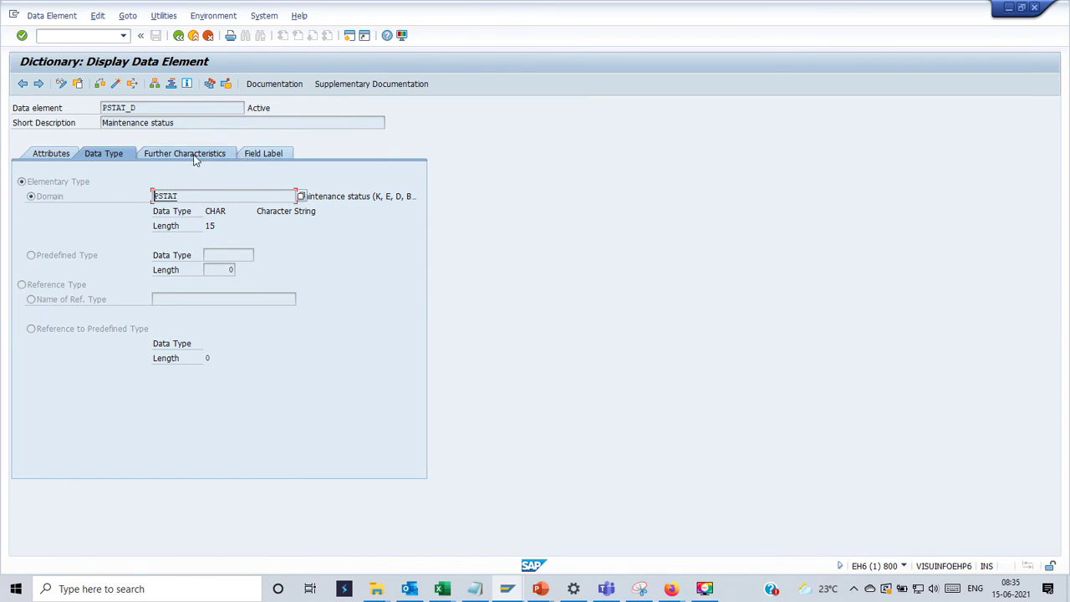
{"action": "double_click", "coordinate": [163, 199]}
{"action": "left_click", "coordinate": [111, 285]}
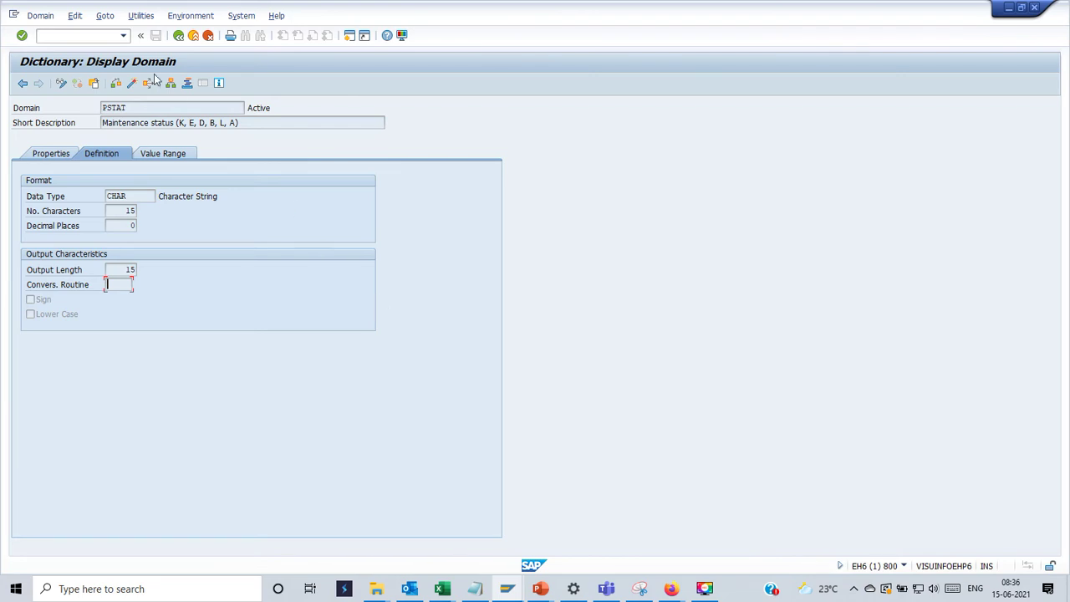
{"action": "left_click", "coordinate": [179, 36]}
{"action": "key", "text": "F3"}
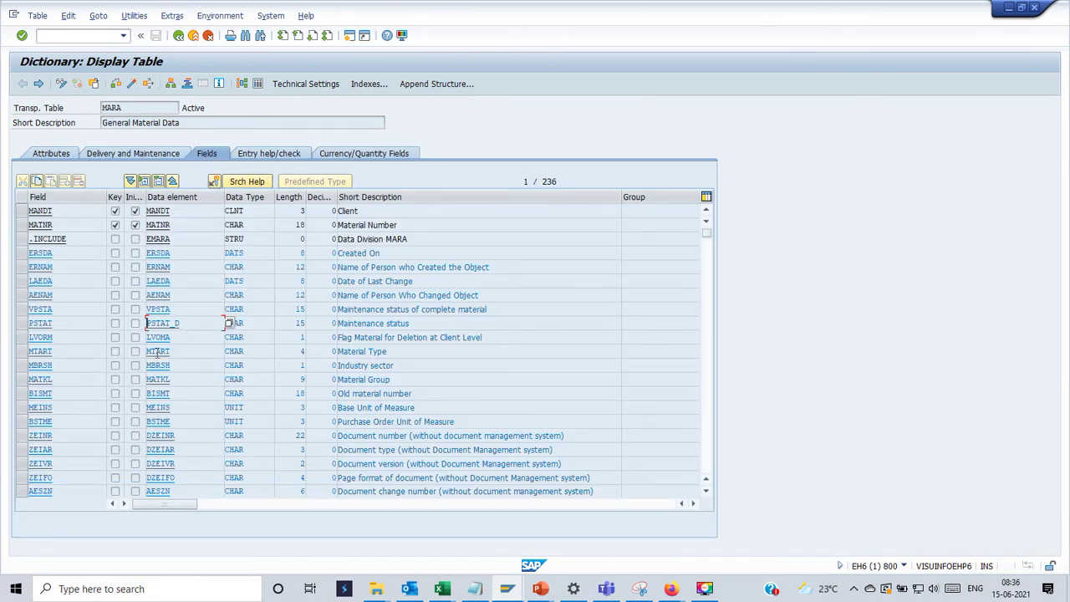
- Open the MATNR data element and domain, noting conversion routine MATN1, then bring Presentation1 forward
{"action": "double_click", "coordinate": [159, 226]}
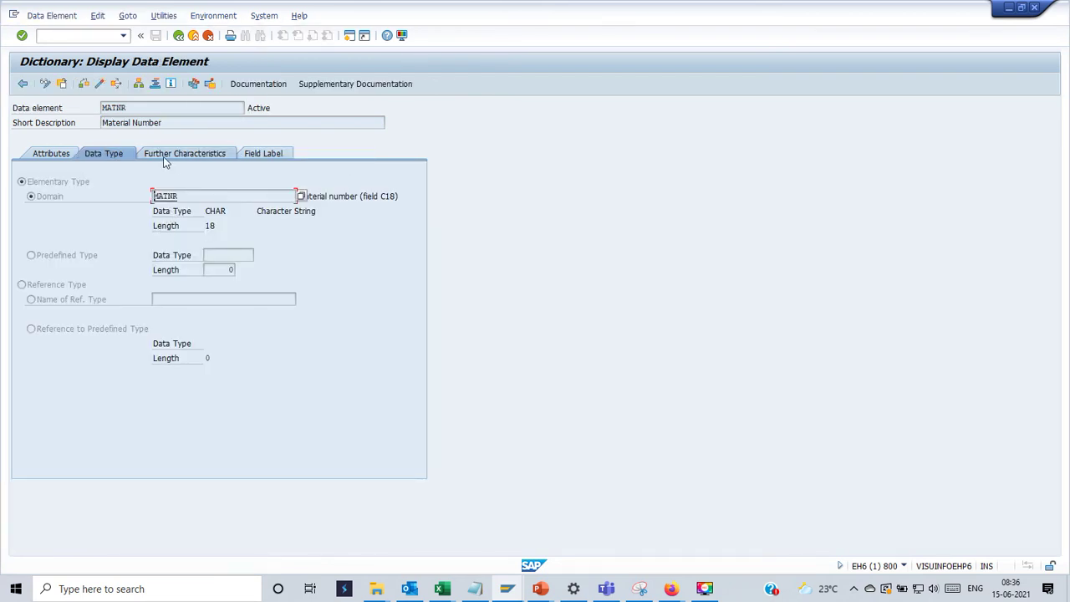
{"action": "double_click", "coordinate": [168, 198]}
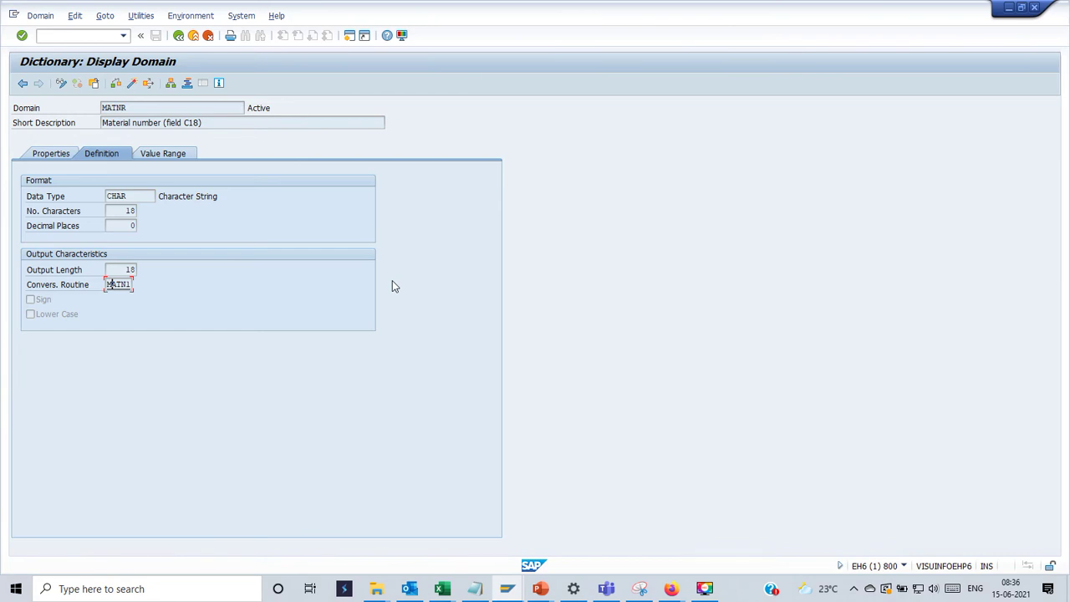
{"action": "left_click", "coordinate": [475, 589]}
{"action": "left_click", "coordinate": [475, 588]}
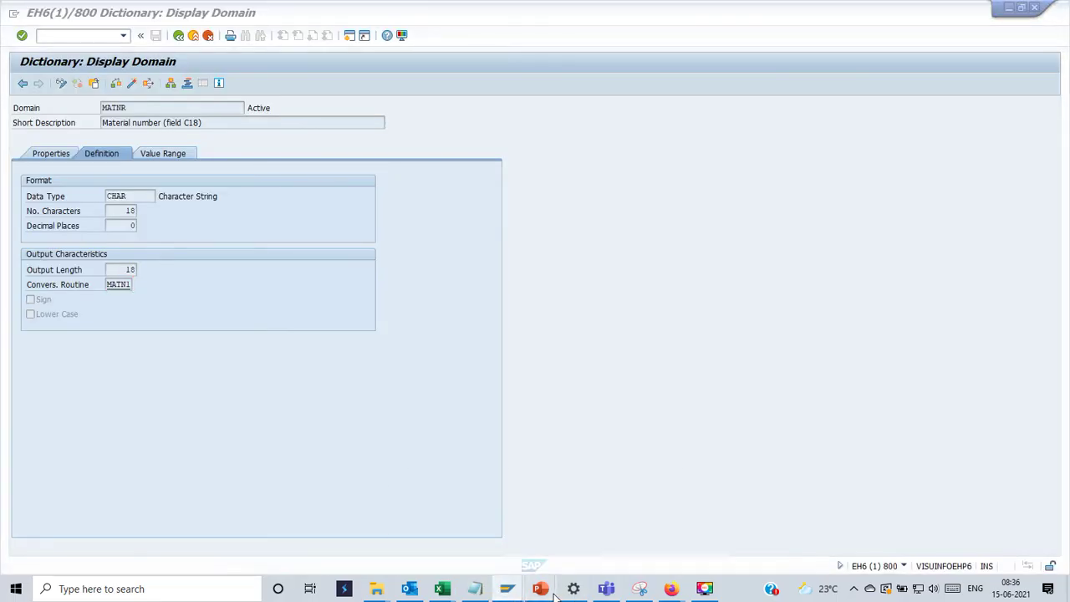
{"action": "mouse_move", "coordinate": [540, 589]}
{"action": "left_click", "coordinate": [494, 542]}
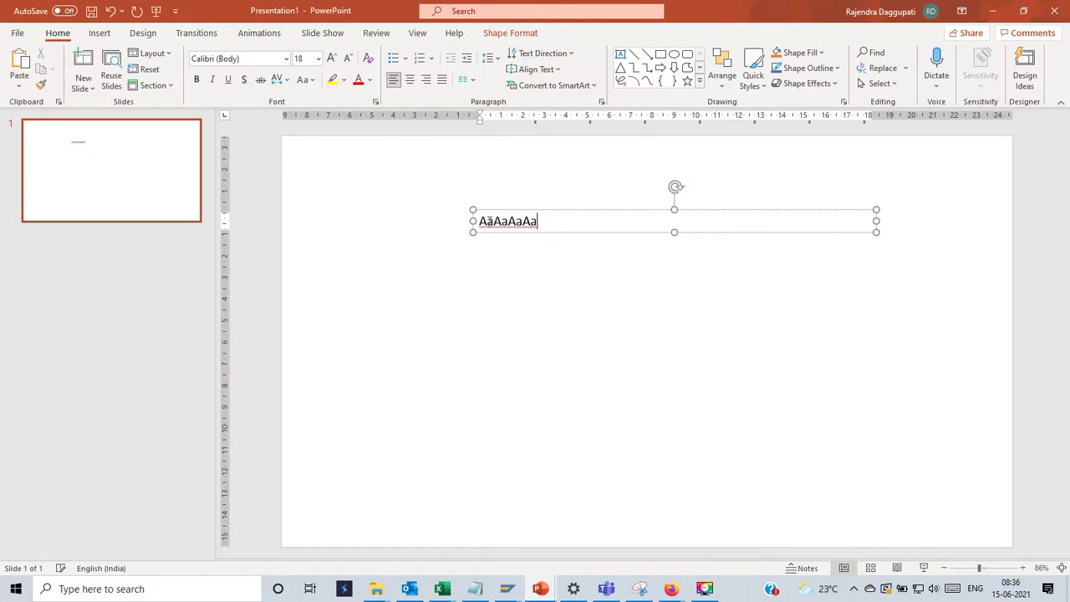
{"action": "left_click", "coordinate": [480, 222]}
{"action": "key", "text": "Delete"}
{"action": "key", "text": "Delete"}
{"action": "key", "text": "Delete"}
{"action": "key", "text": "Delete"}
{"action": "key", "text": "Delete"}
{"action": "key", "text": "Delete"}
{"action": "key", "text": "Delete"}
{"action": "key", "text": "Delete"}
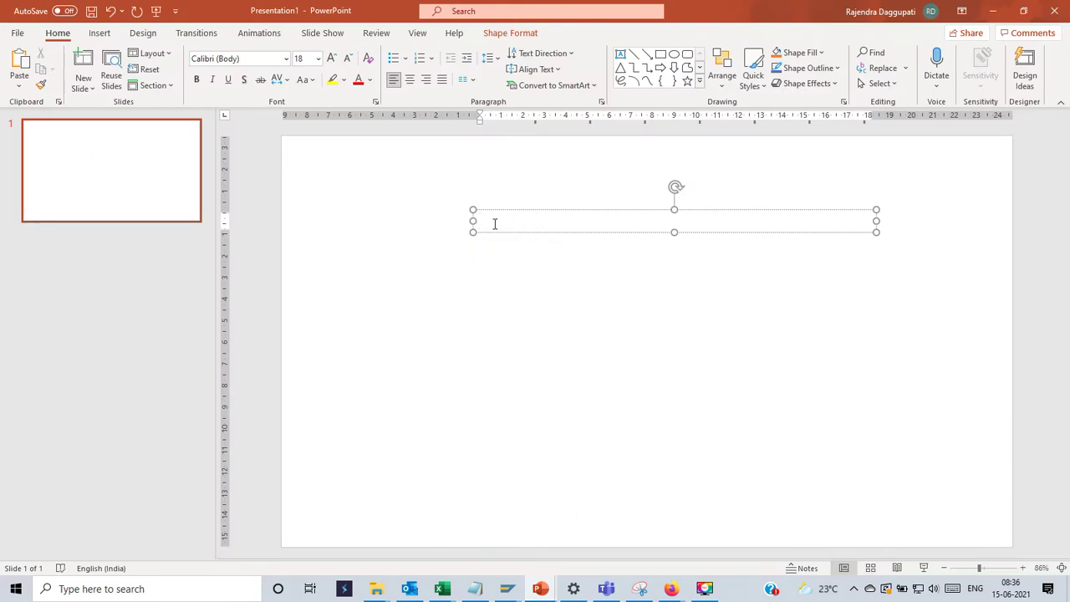
{"action": "key", "text": "alt+Tab"}
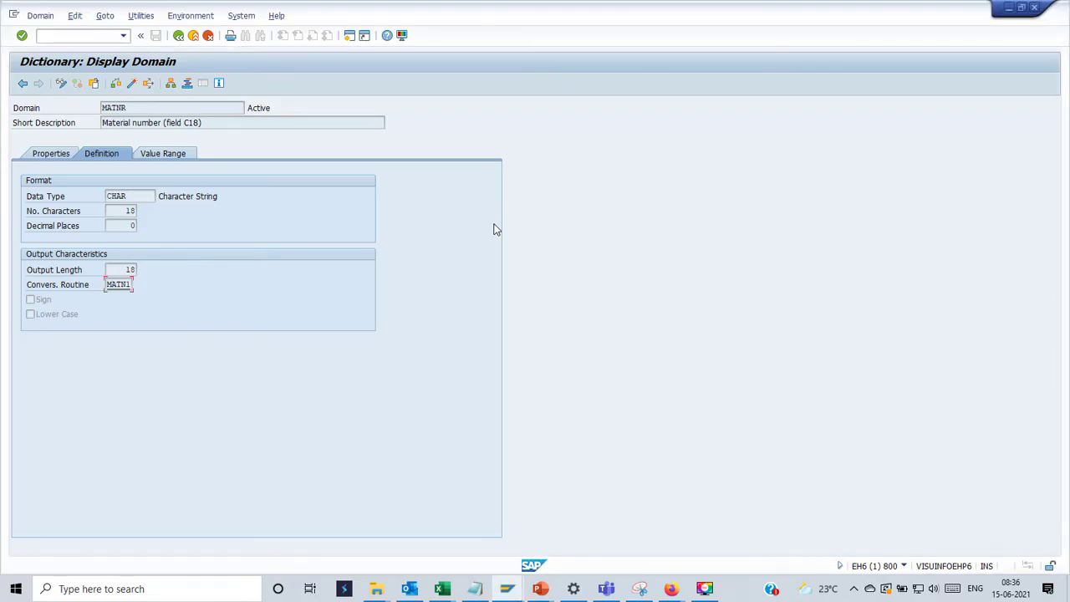
{"action": "key", "text": "alt+Tab"}
{"action": "type", "text": "123456789"}
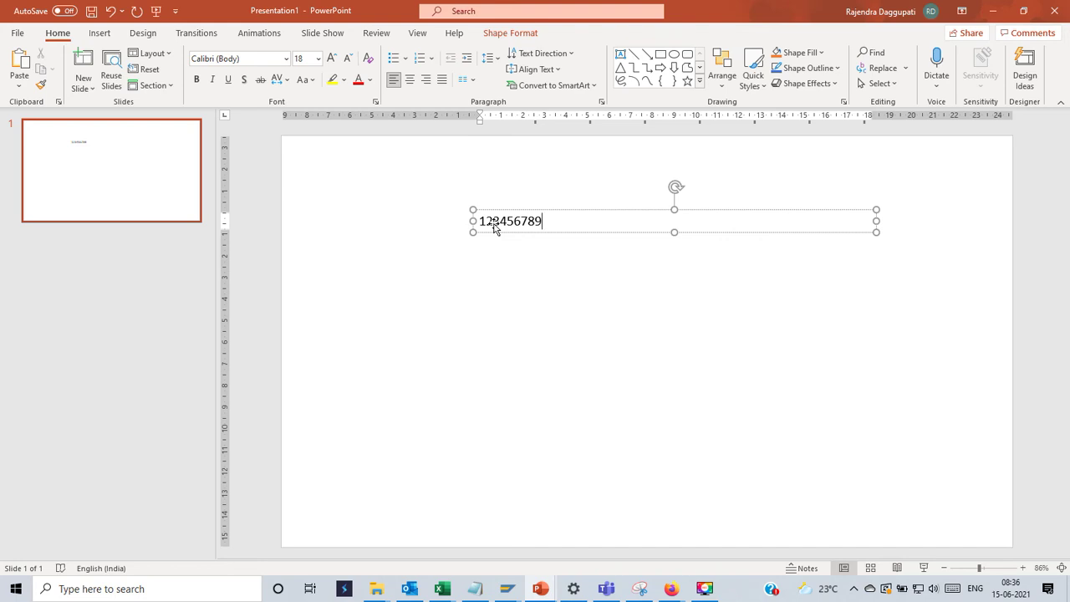
{"action": "key", "text": "Left"}
{"action": "key", "text": "Left"}
{"action": "type", "text": "00000000"}
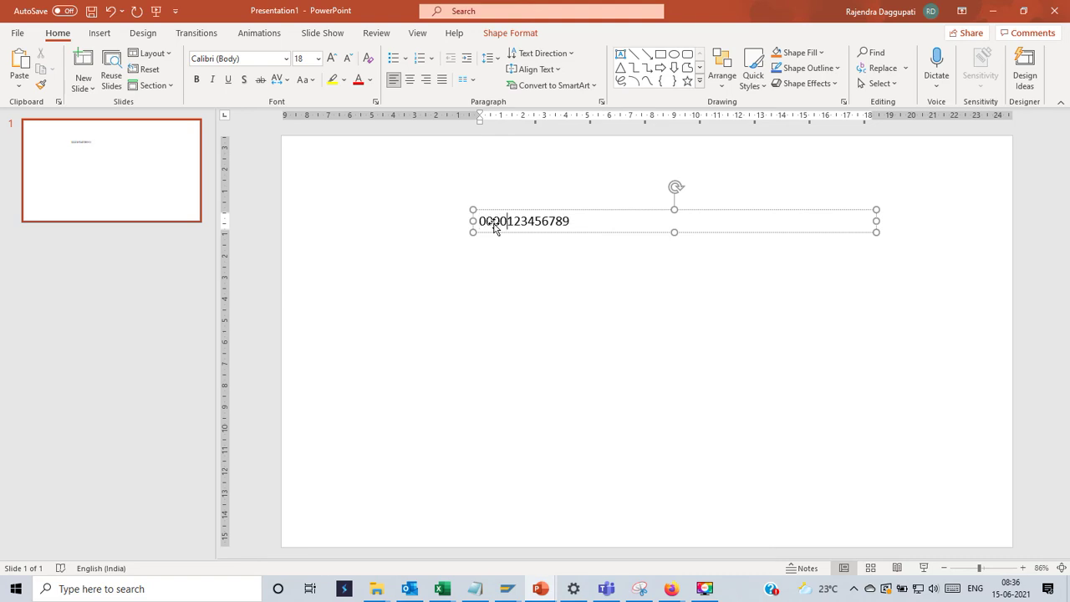
{"action": "type", "text": "0"}
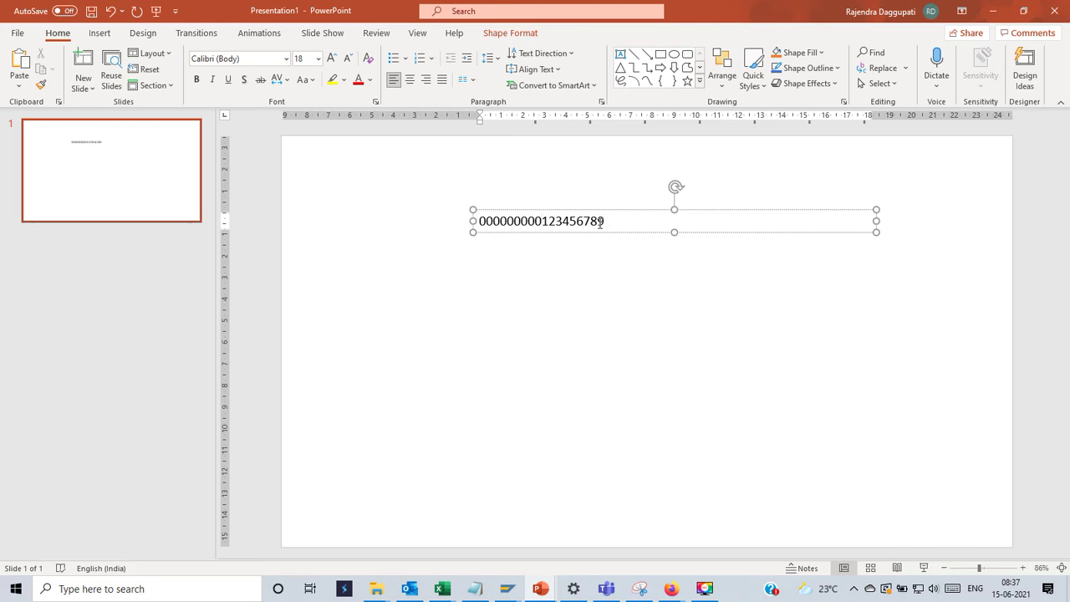
{"action": "key", "text": "alt+Tab"}
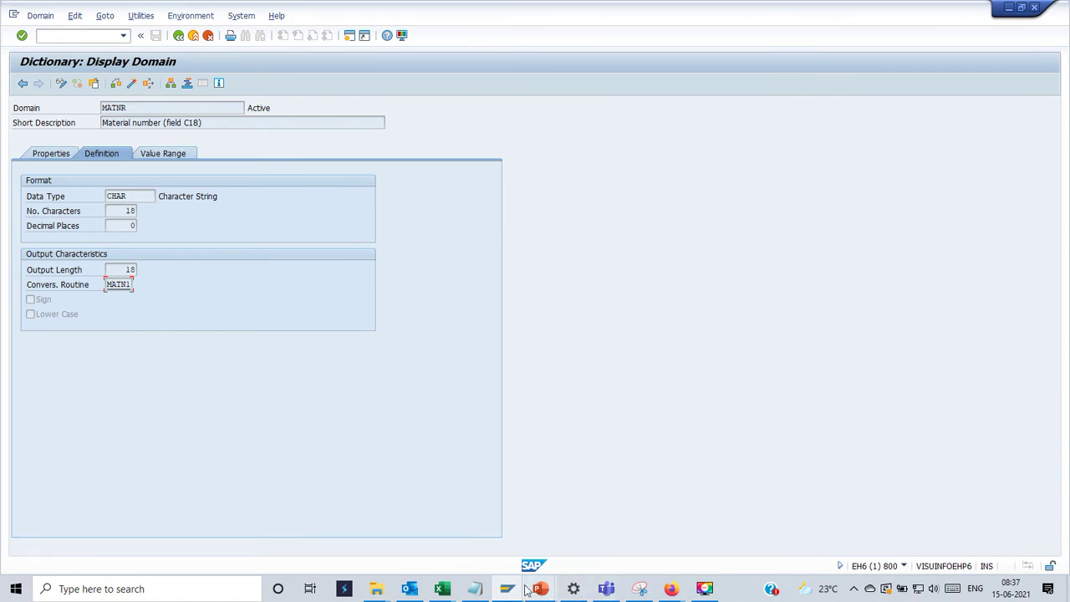
{"action": "mouse_move", "coordinate": [507, 589]}
{"action": "left_click", "coordinate": [696, 531]}
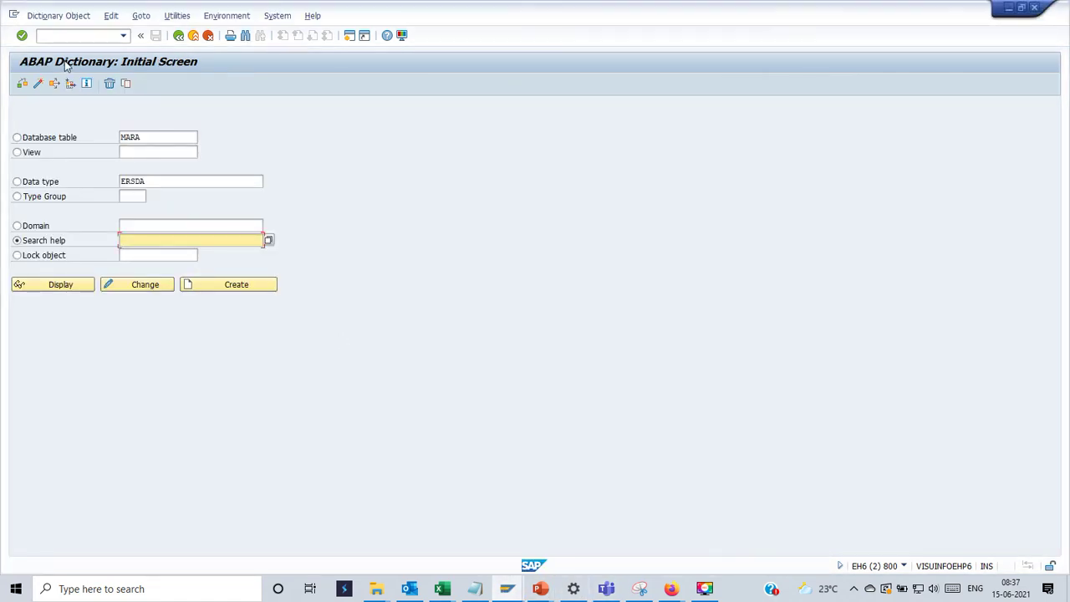
{"action": "left_click", "coordinate": [64, 138]}
{"action": "left_click", "coordinate": [61, 36]}
{"action": "type", "text": "/nse16n"}
{"action": "key", "text": "Return"}
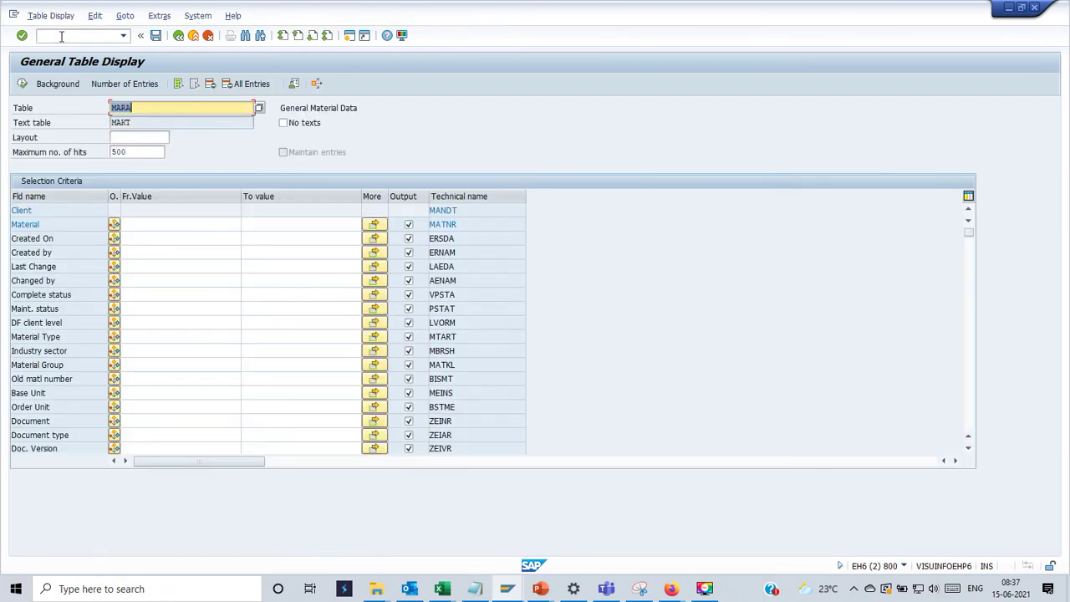
{"action": "left_click", "coordinate": [23, 84]}
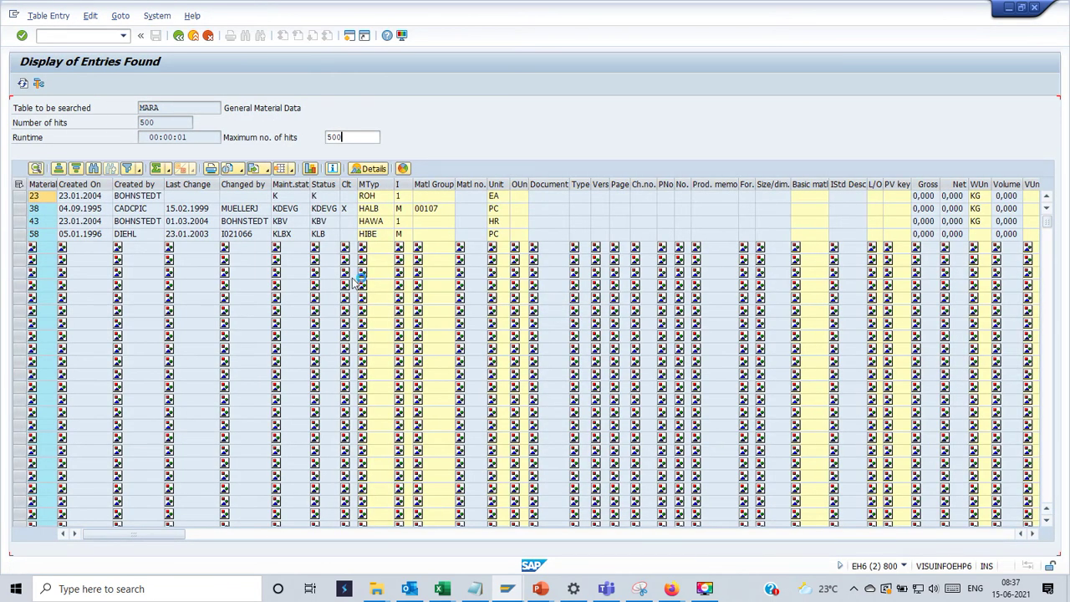
{"action": "double_click", "coordinate": [42, 324]}
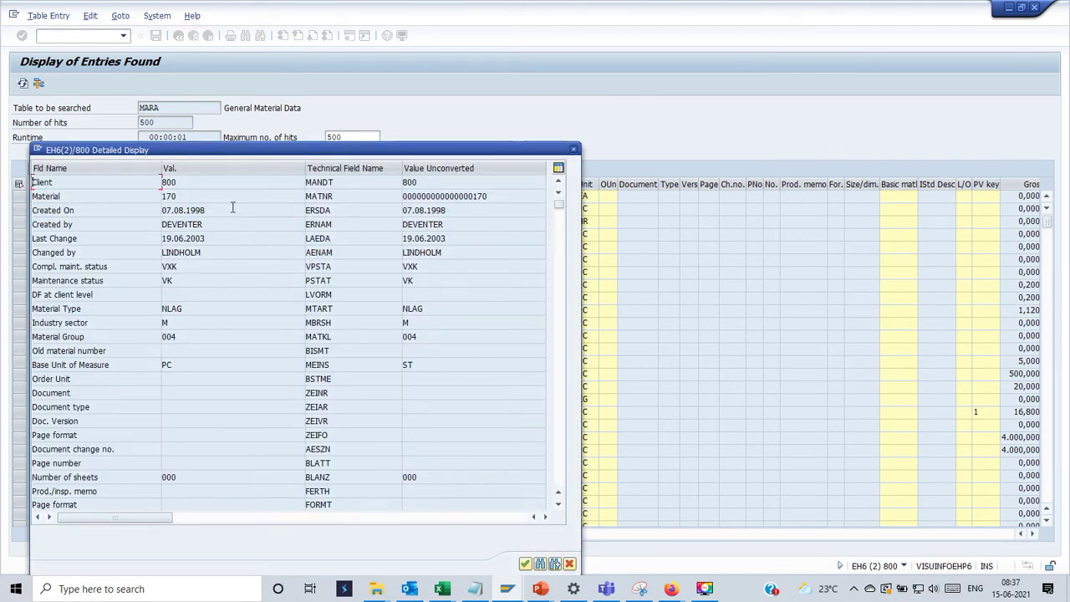
{"action": "left_click", "coordinate": [214, 170]}
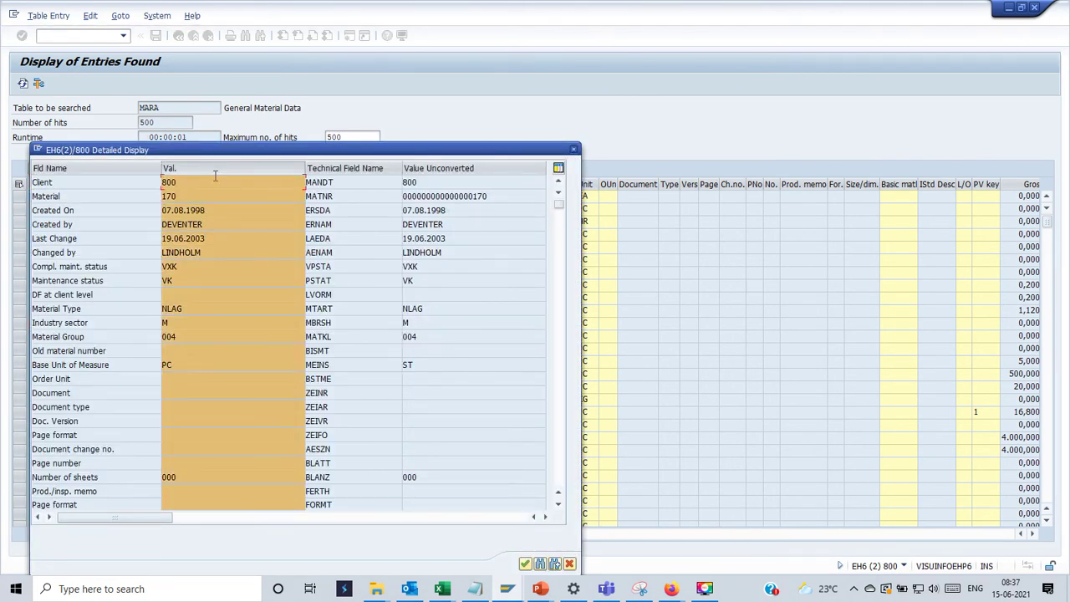
{"action": "left_click", "coordinate": [491, 179]}
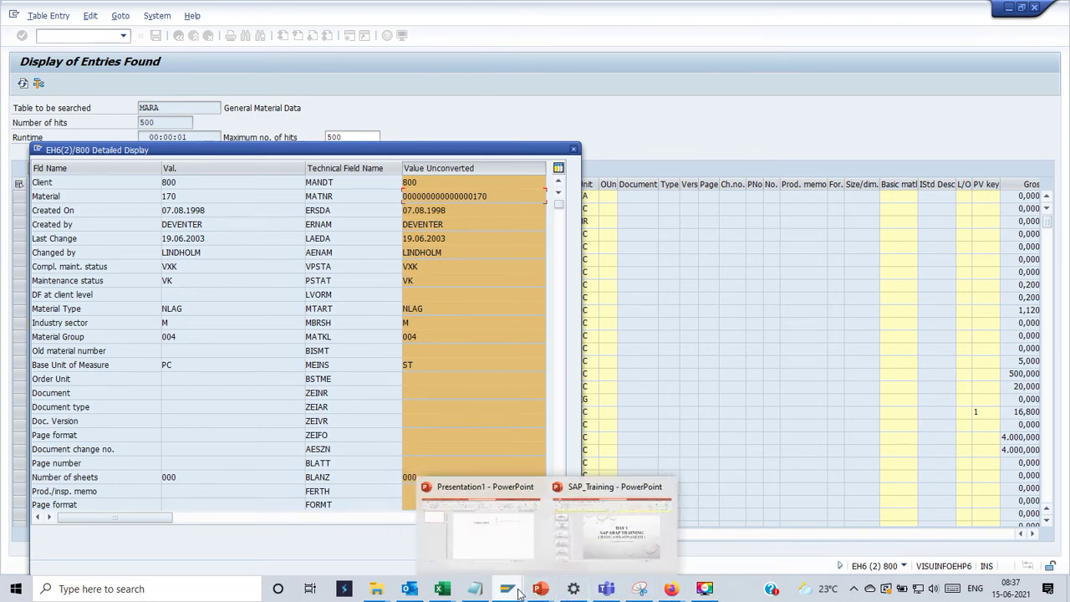
{"action": "left_click", "coordinate": [505, 543]}
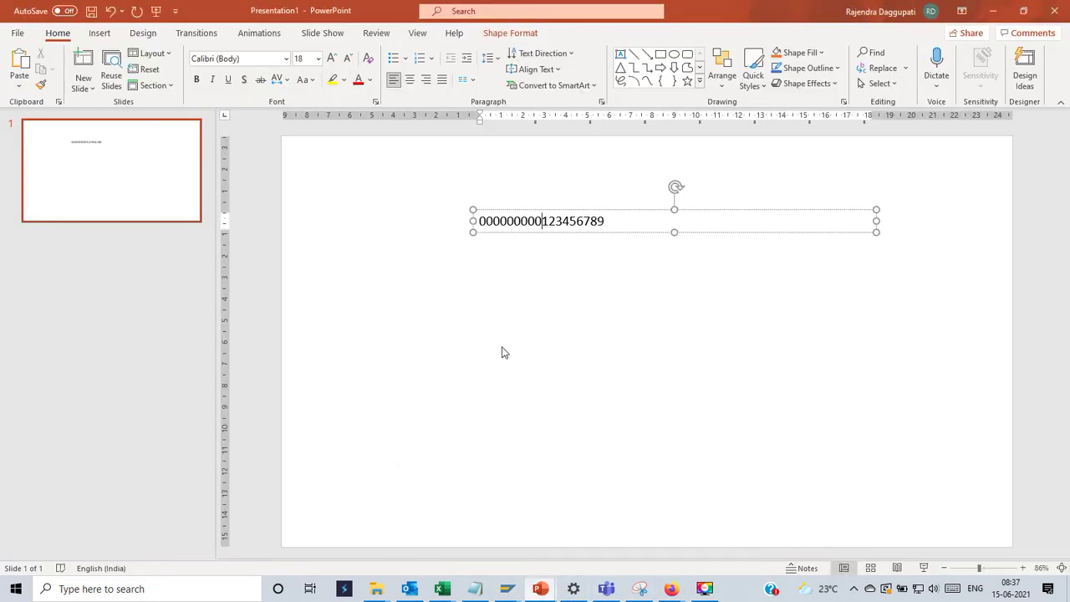
{"action": "key", "text": "Escape"}
{"action": "double_click", "coordinate": [575, 221]}
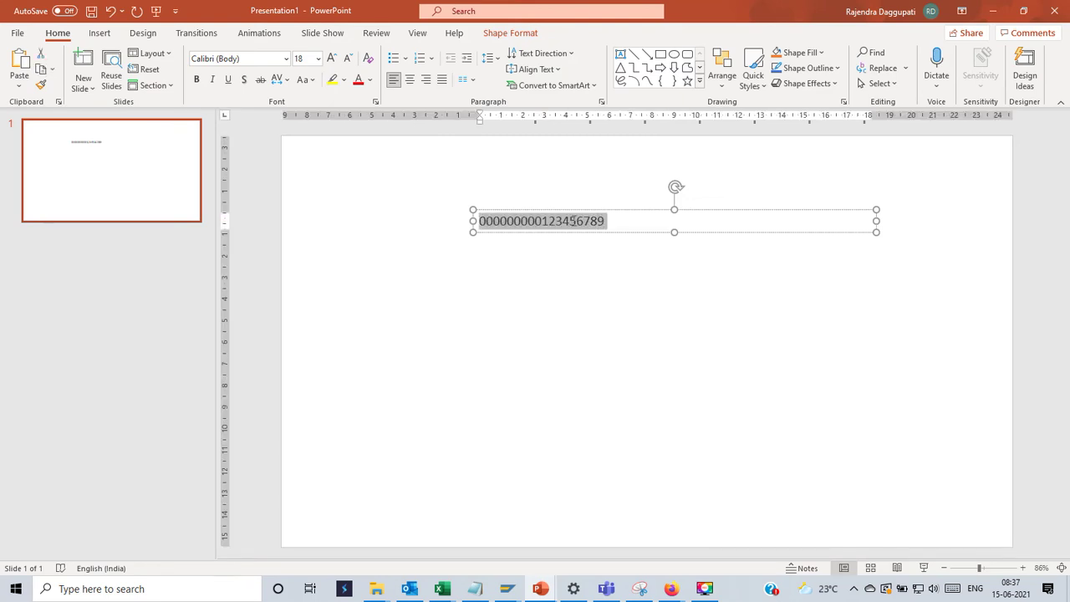
{"action": "key", "text": "ctrl+v"}
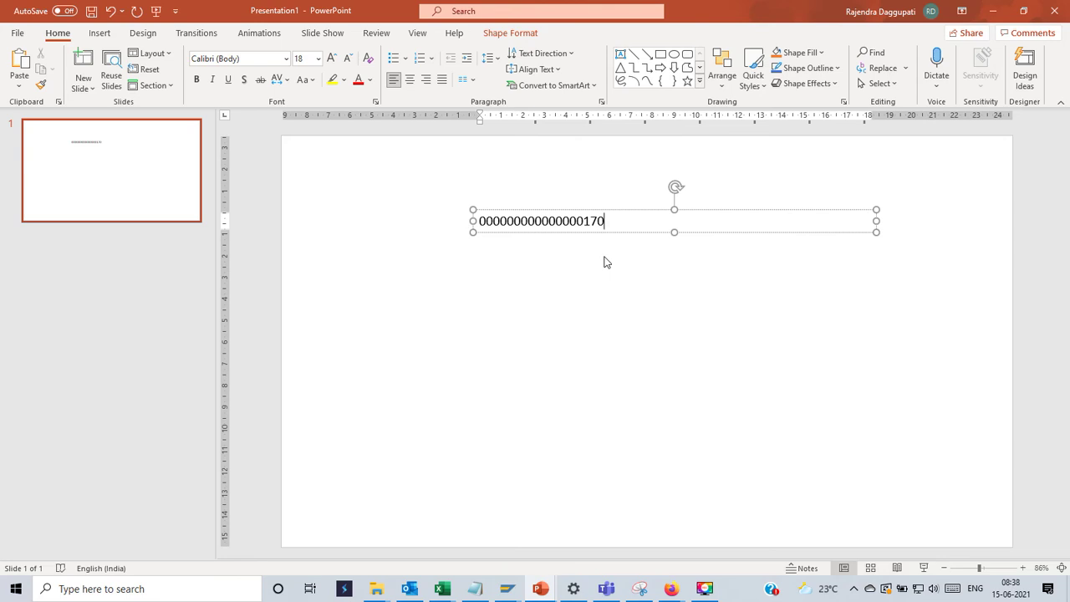
{"action": "key", "text": "alt+Tab"}
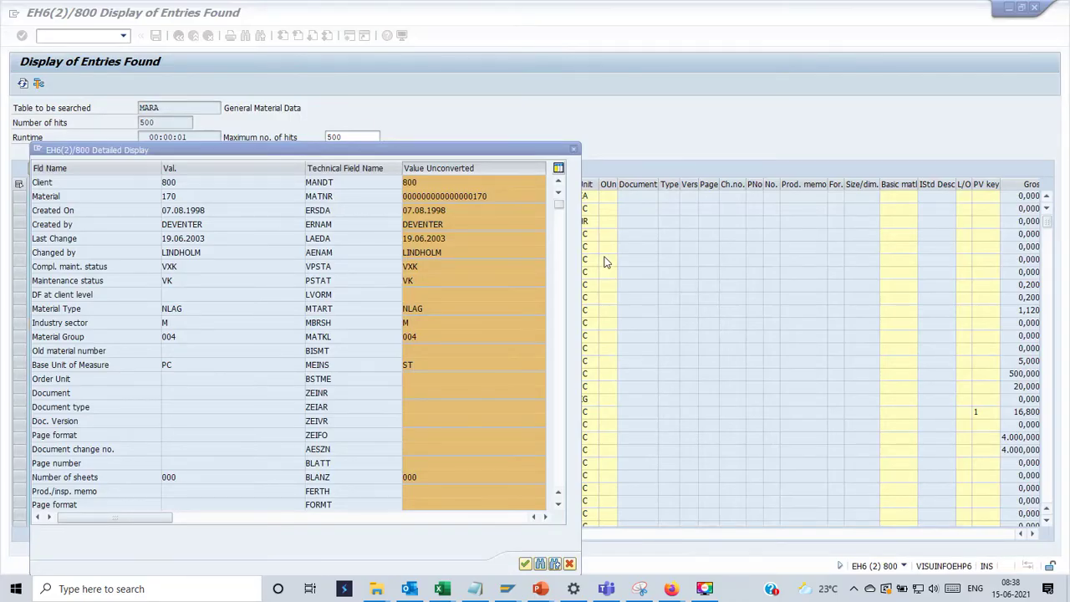
- Close material 170's detail and list the function modules for conversion routine MATN1
{"action": "left_click", "coordinate": [573, 151]}
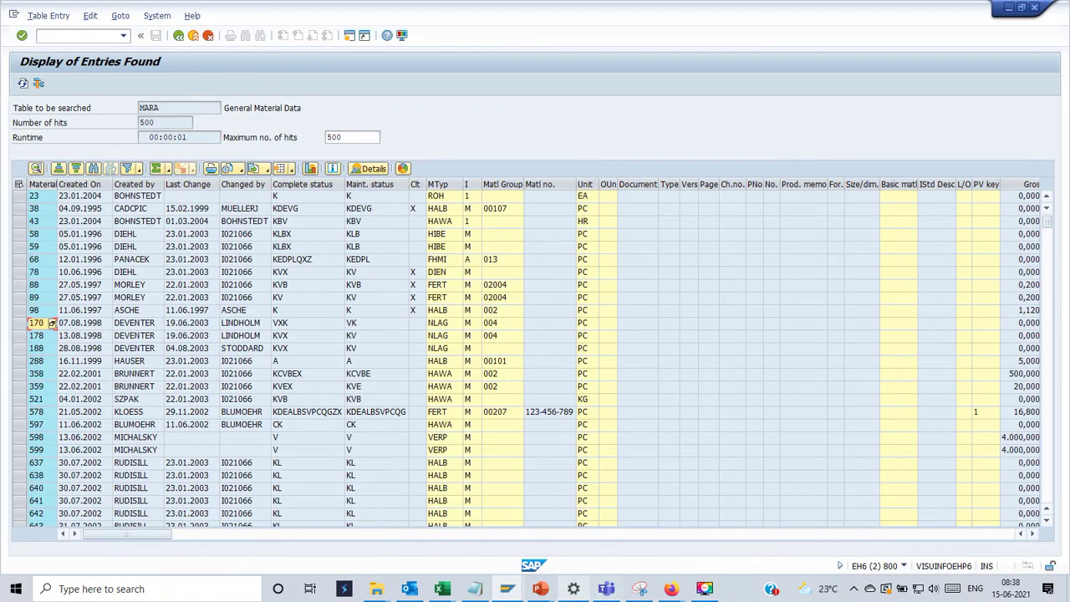
{"action": "mouse_move", "coordinate": [509, 590]}
{"action": "mouse_move", "coordinate": [442, 559]}
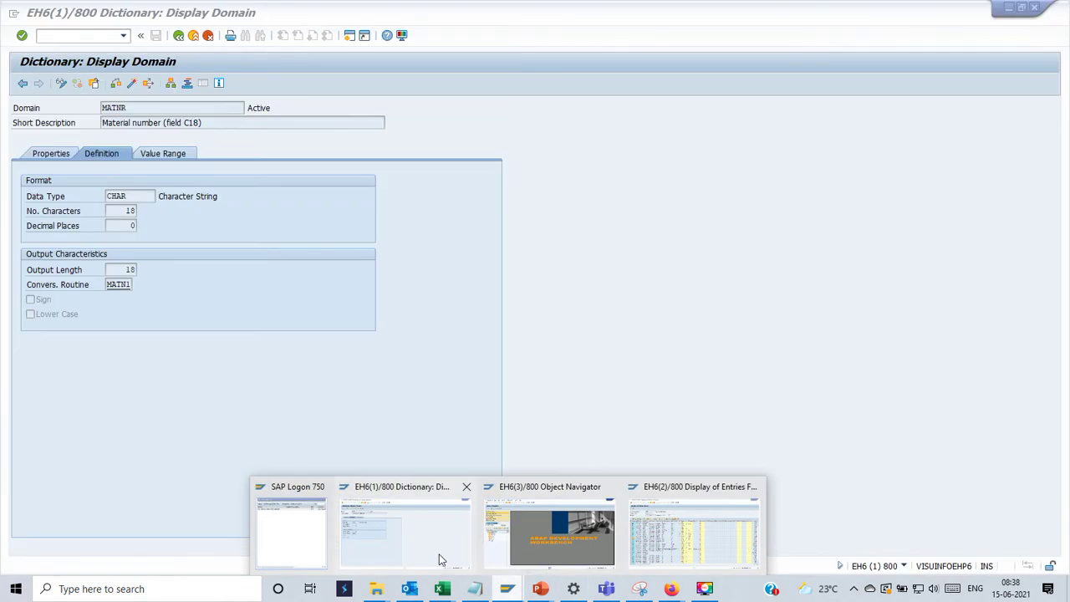
{"action": "left_click", "coordinate": [306, 466]}
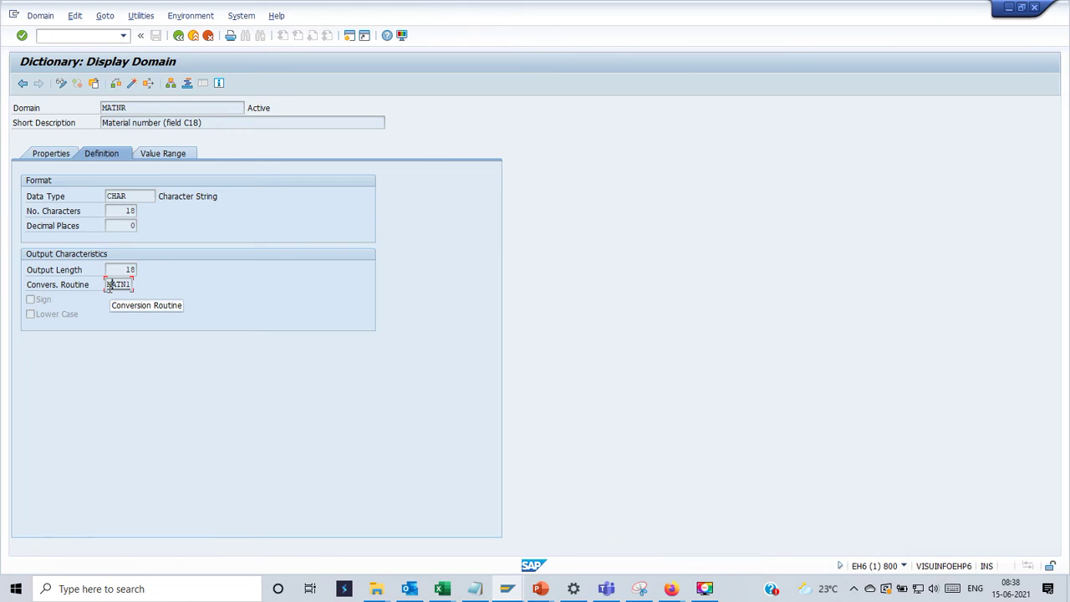
{"action": "double_click", "coordinate": [113, 285]}
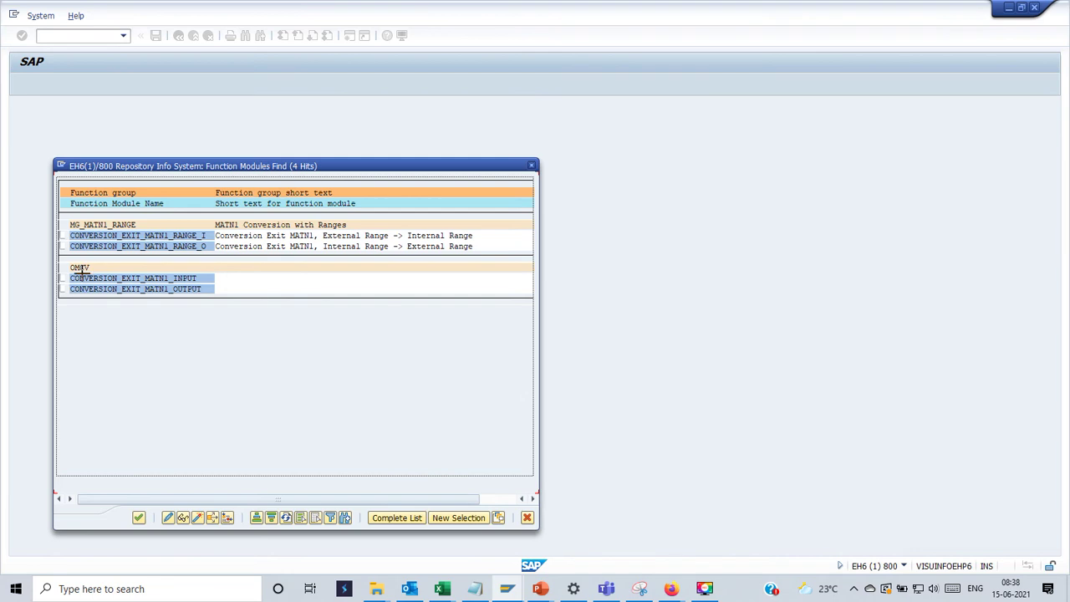
- Copy CONVERSION_EXIT_MATN1_INPUT and enter it as the function module in SE37
{"action": "left_click_drag", "start_coordinate": [65, 278], "coordinate": [160, 278]}
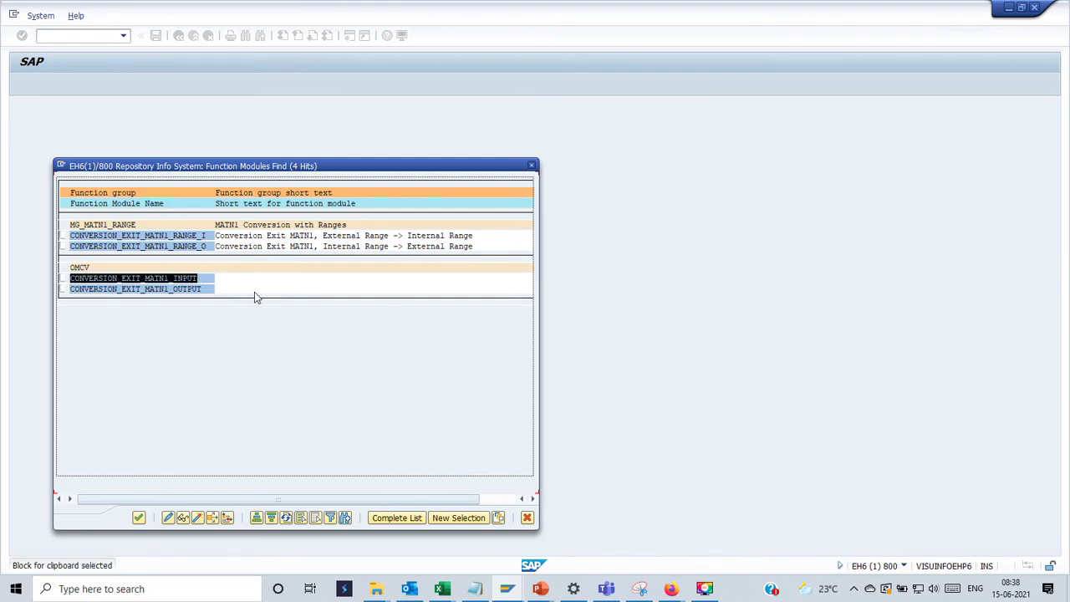
{"action": "key", "text": "ctrl+c"}
{"action": "key", "text": "alt+Tab"}
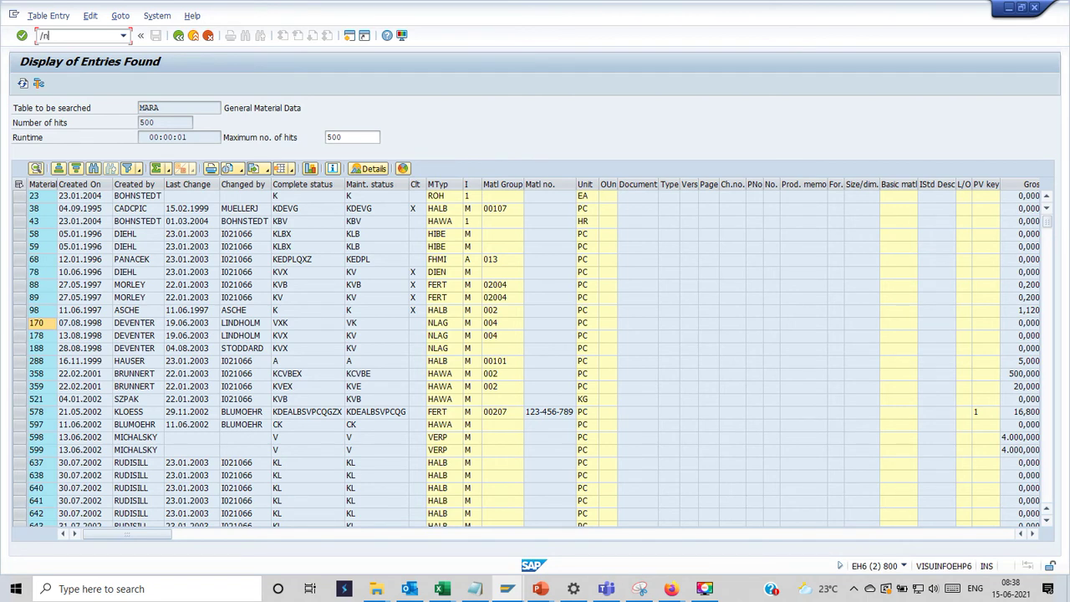
{"action": "key", "text": "Return"}
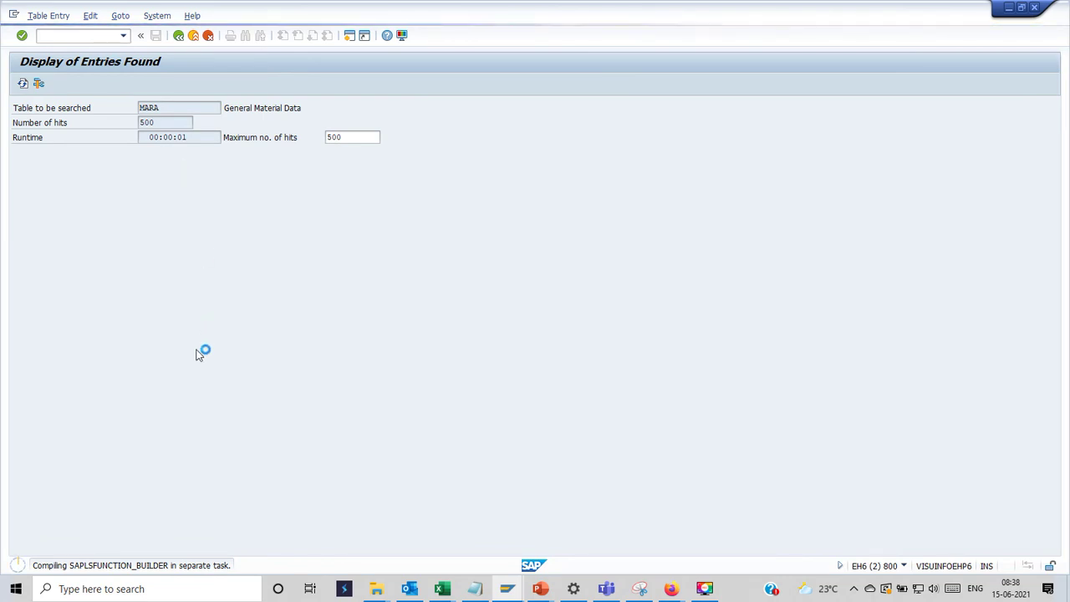
{"action": "key", "text": "ctrl+v"}
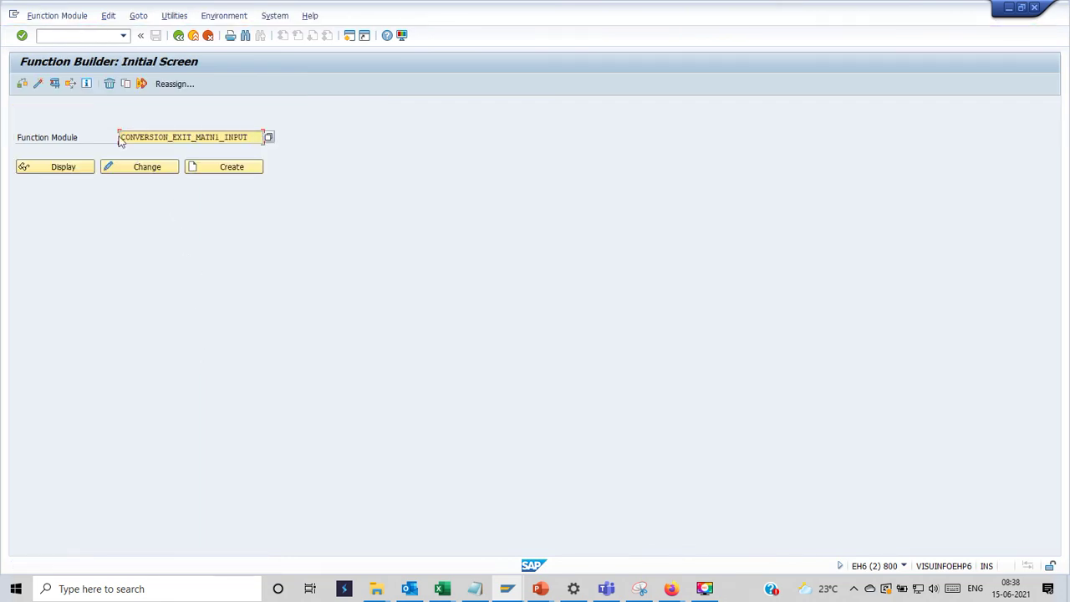
- Open the test screen for CONVERSION_EXIT_MATN1_INPUT and place the cursor in INPUT
{"action": "left_click", "coordinate": [56, 84]}
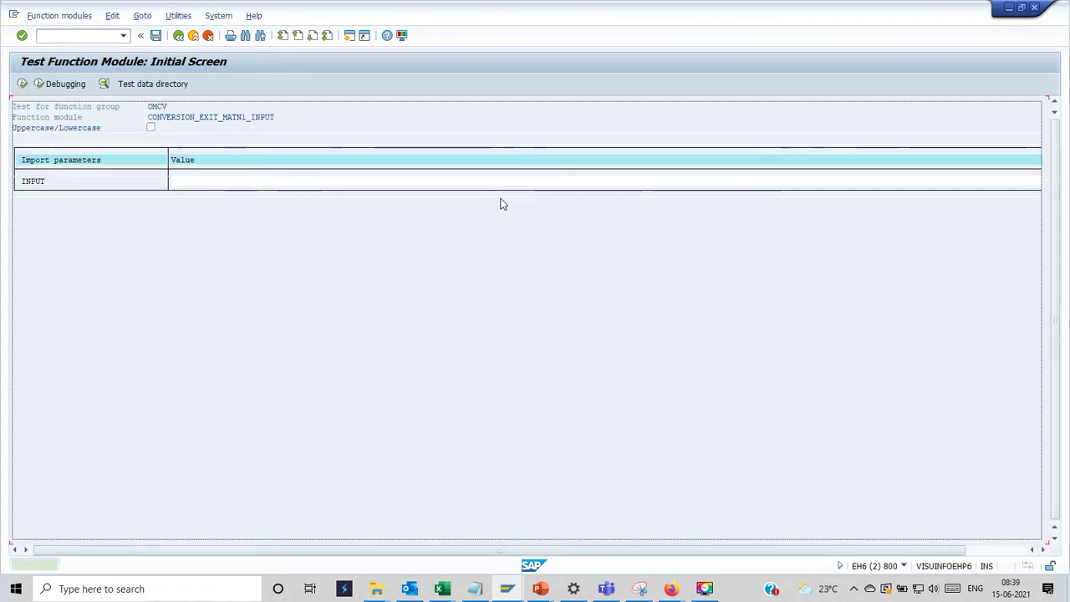
{"action": "left_click", "coordinate": [227, 182]}
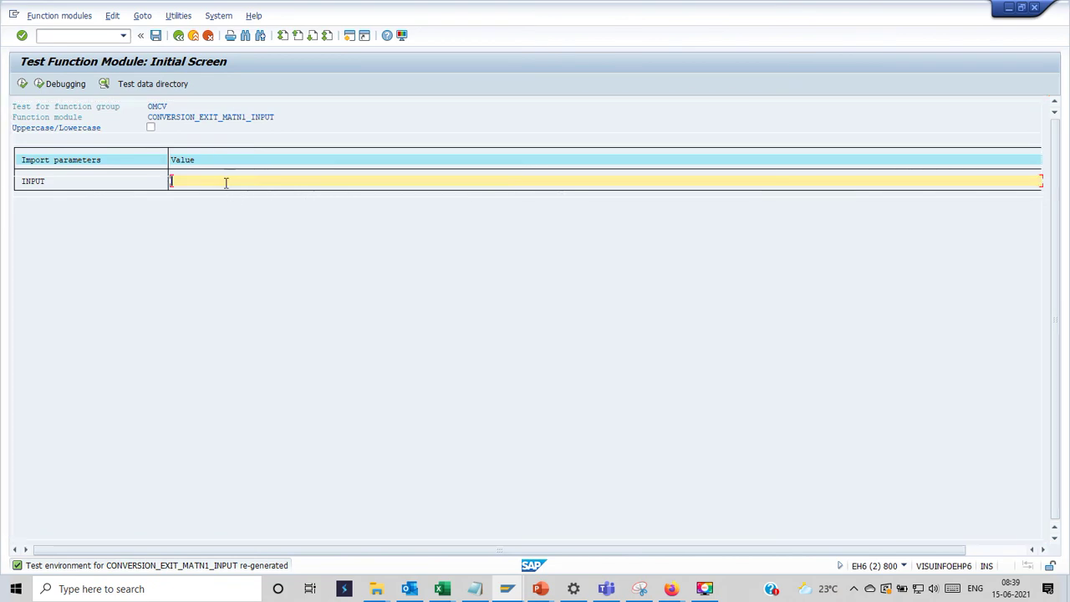
{"action": "left_click", "coordinate": [473, 589]}
{"action": "left_click", "coordinate": [640, 590]}
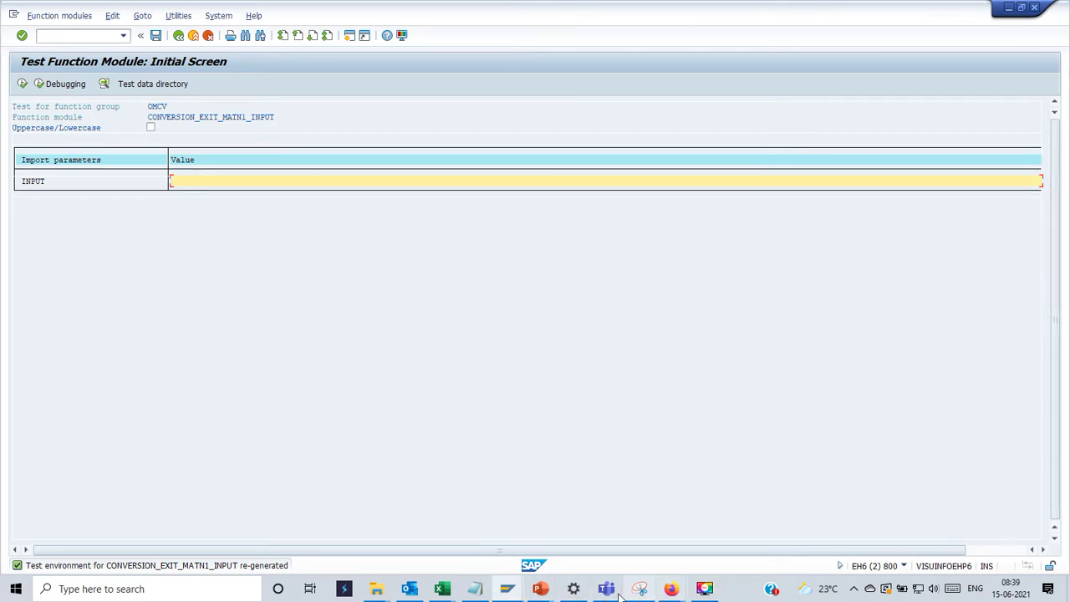
{"action": "left_click", "coordinate": [508, 591]}
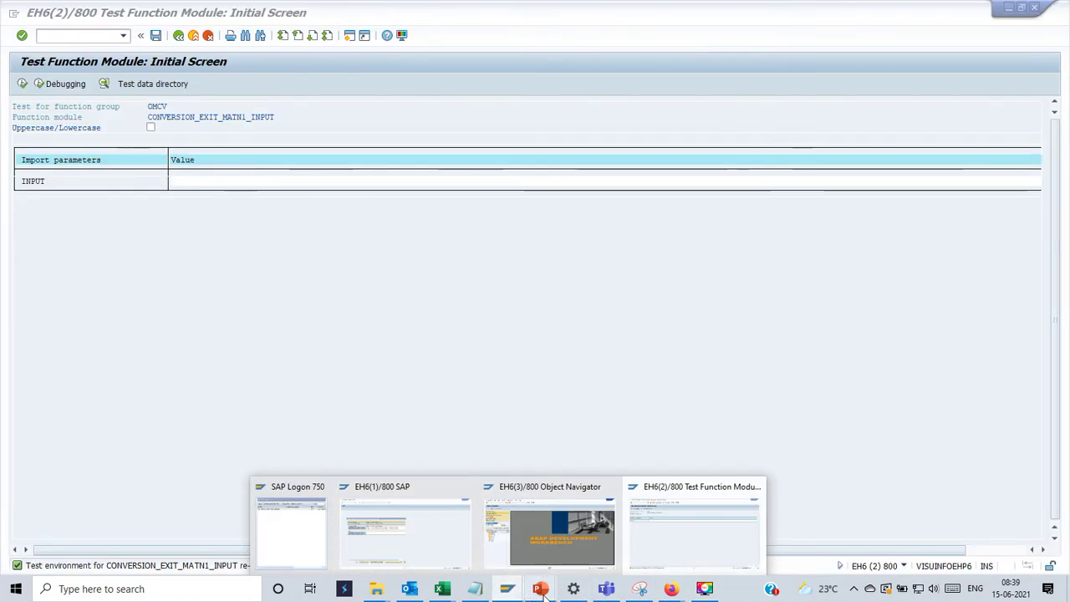
{"action": "mouse_move", "coordinate": [542, 591]}
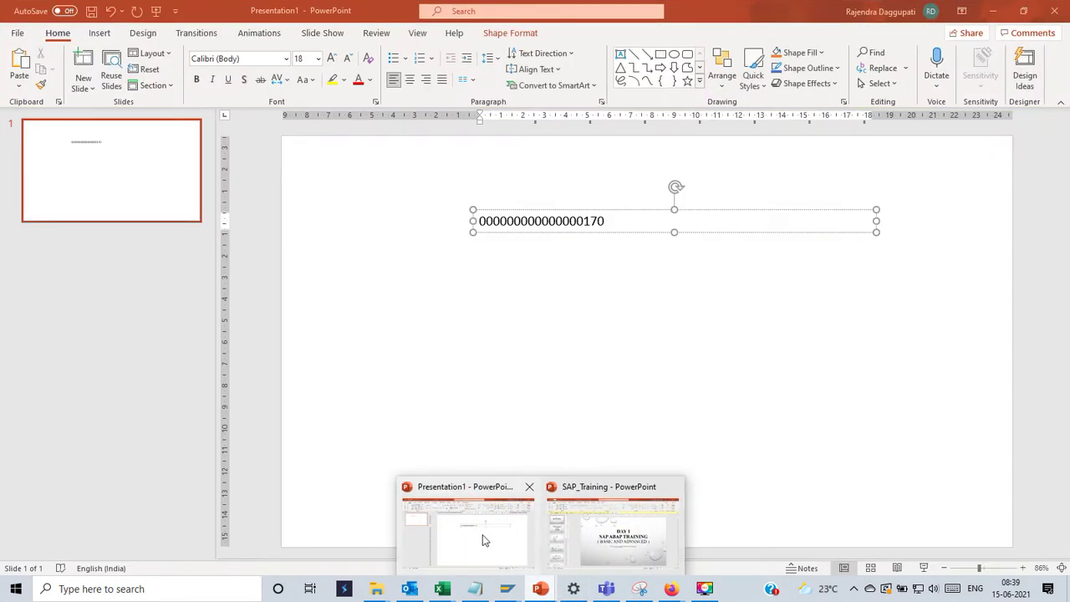
{"action": "left_click", "coordinate": [482, 535]}
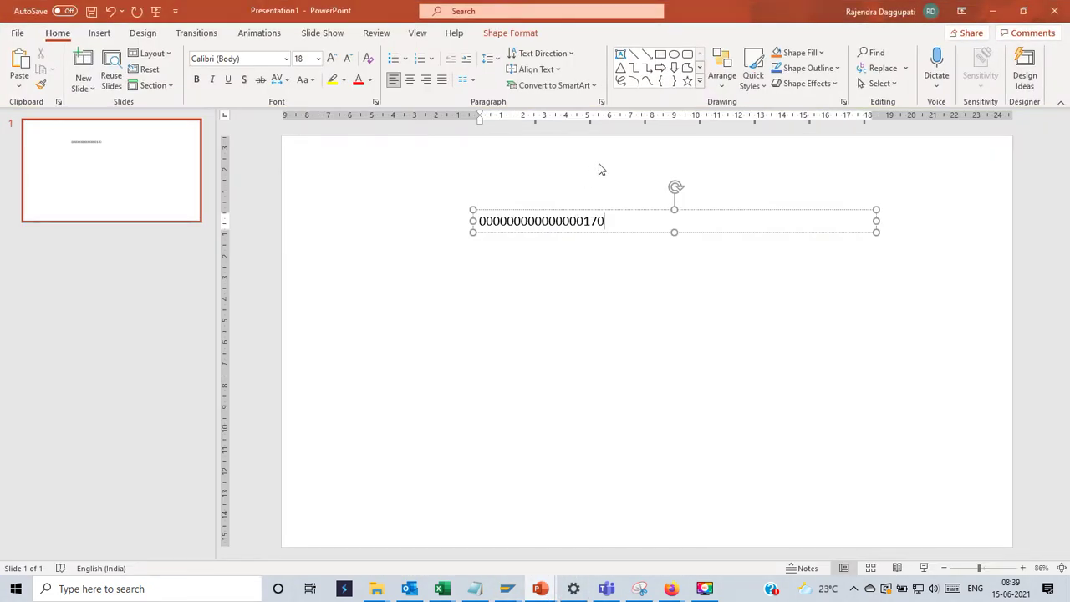
{"action": "left_click", "coordinate": [599, 221]}
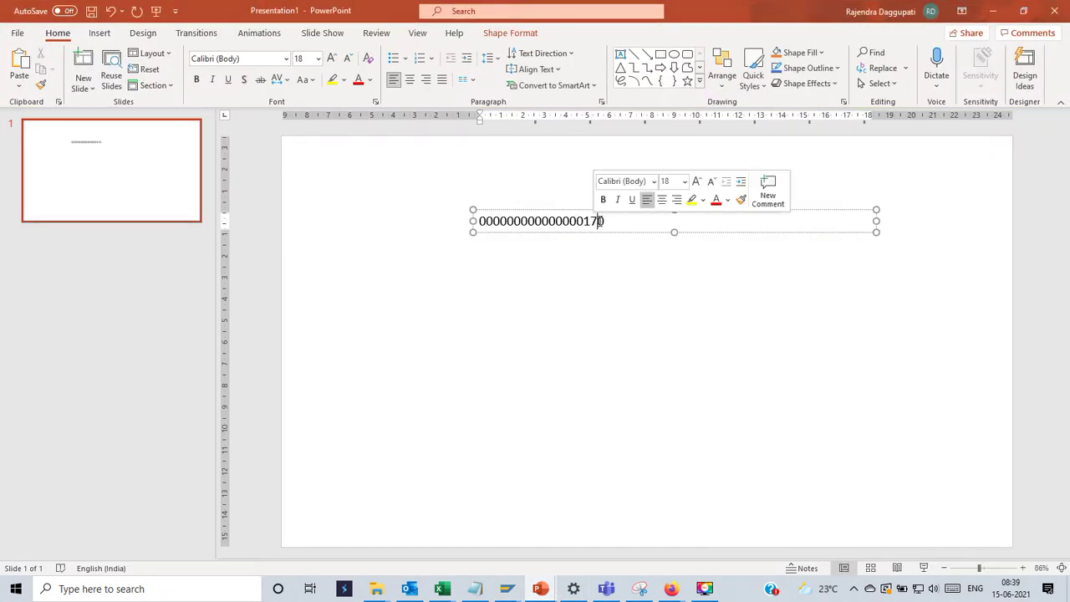
{"action": "double_click", "coordinate": [629, 222]}
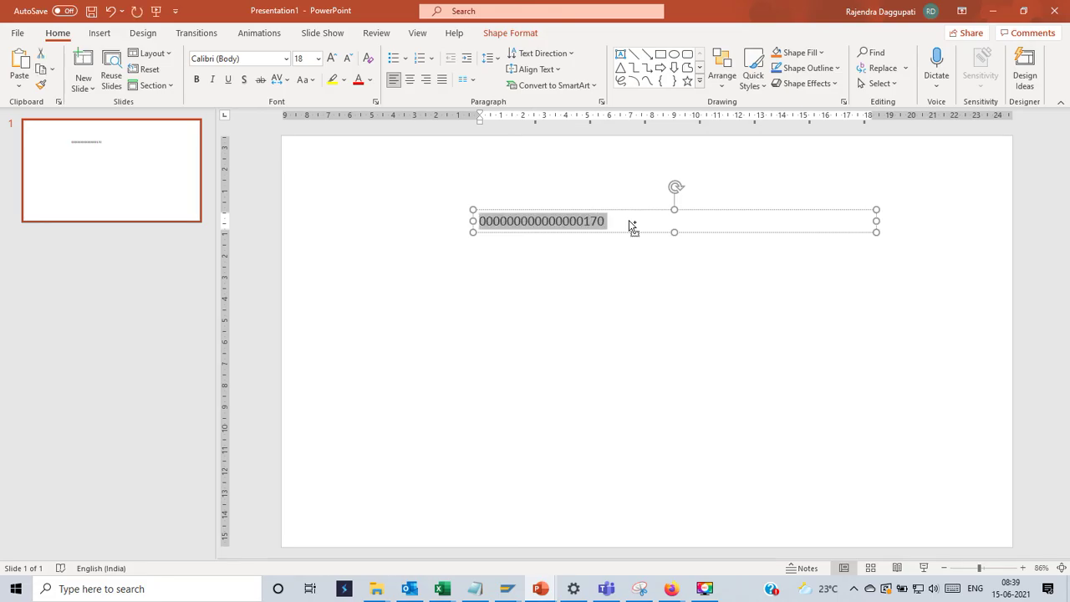
{"action": "key", "text": "ctrl+c"}
{"action": "key", "text": "alt+Tab"}
{"action": "key", "text": "ctrl+v"}
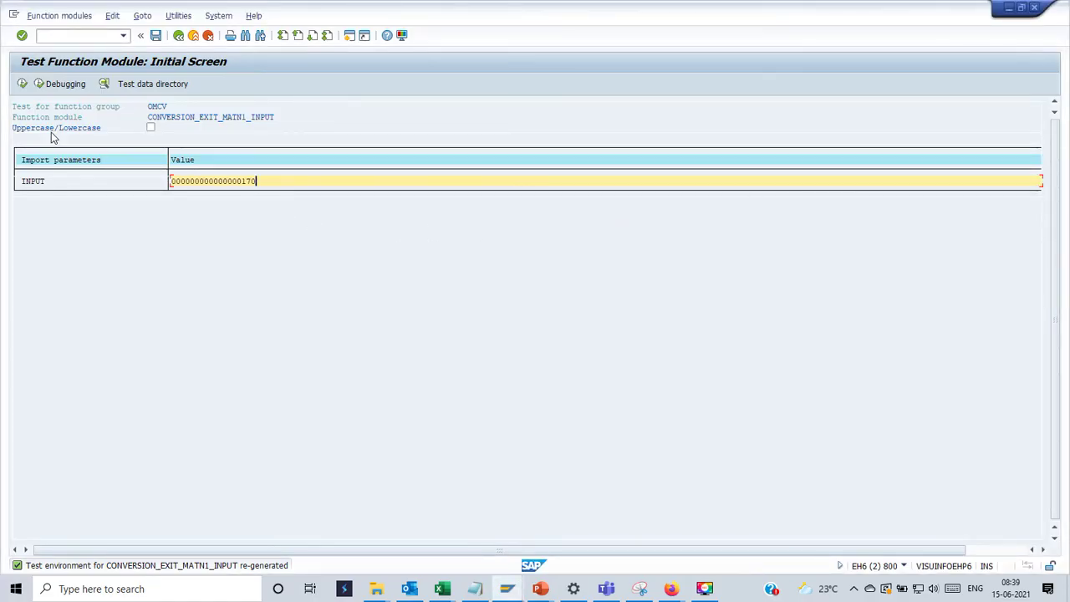
{"action": "left_click", "coordinate": [20, 85]}
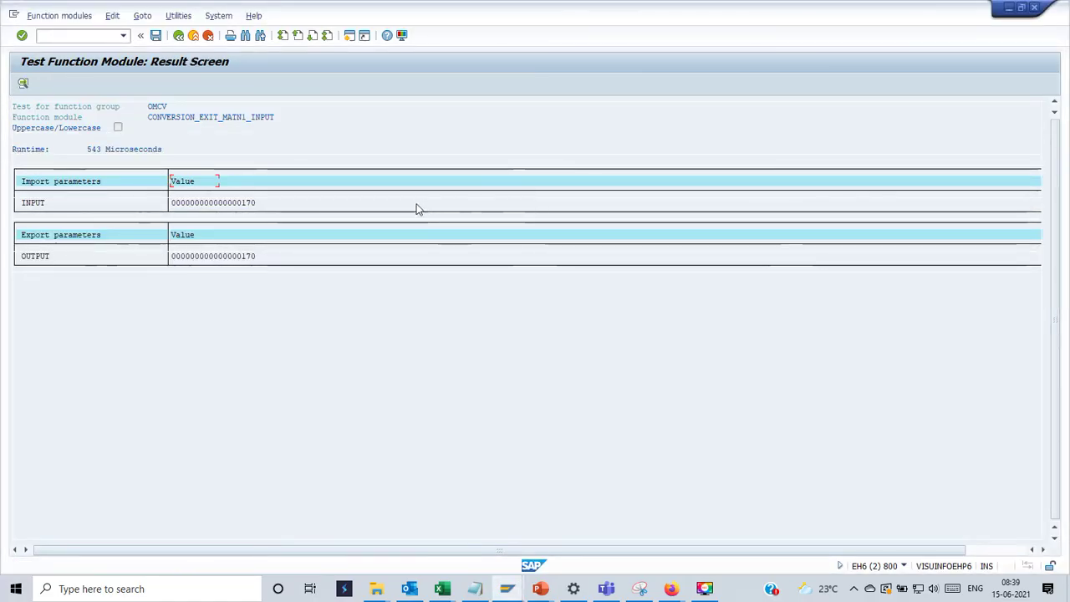
{"action": "left_click", "coordinate": [179, 37]}
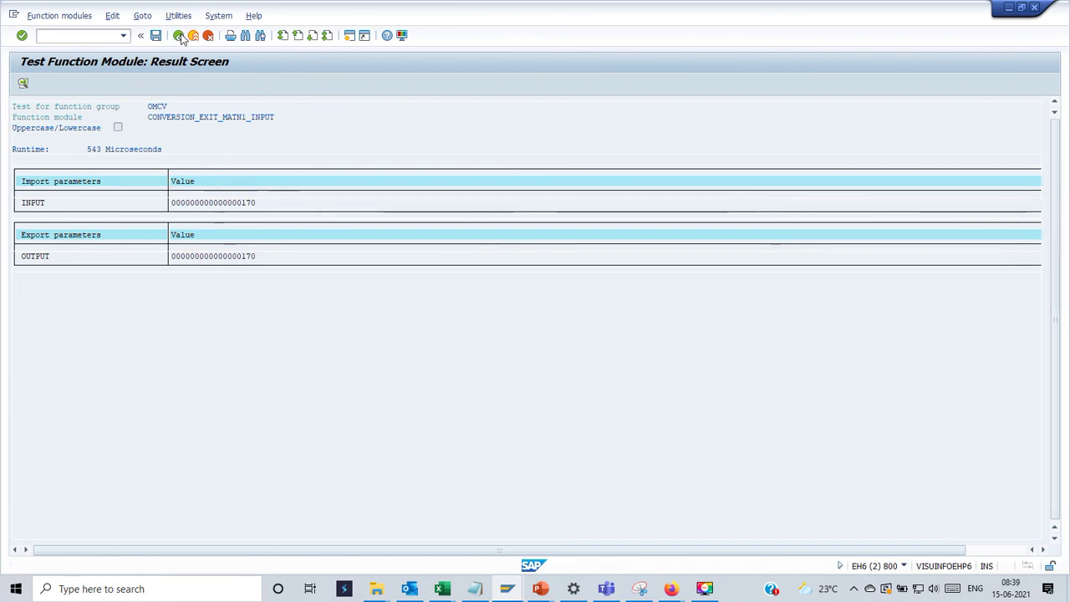
{"action": "left_click_drag", "start_coordinate": [242, 180], "coordinate": [158, 186]}
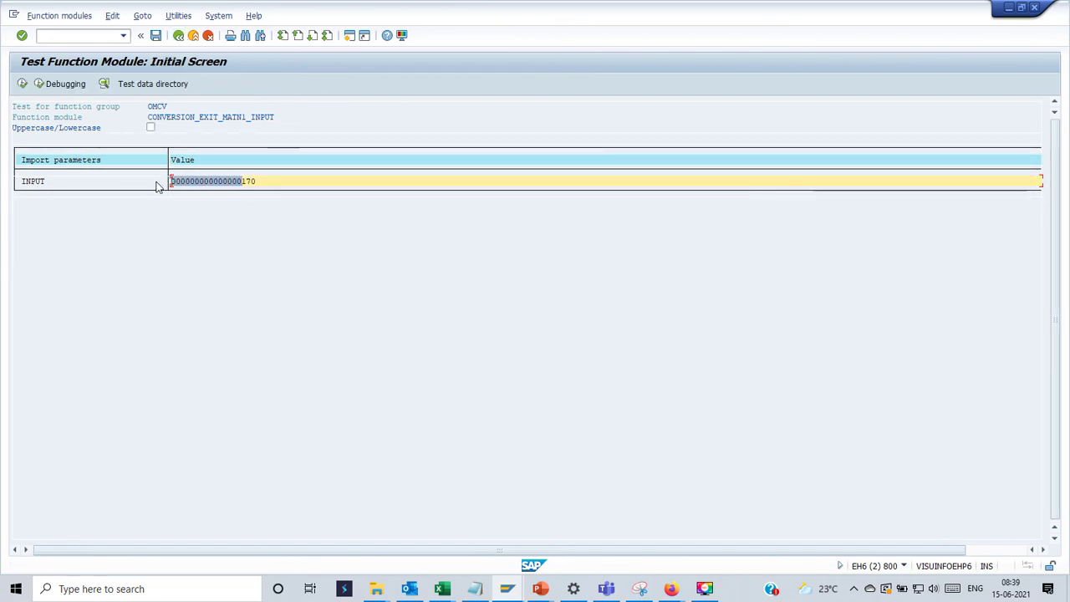
{"action": "key", "text": "Delete"}
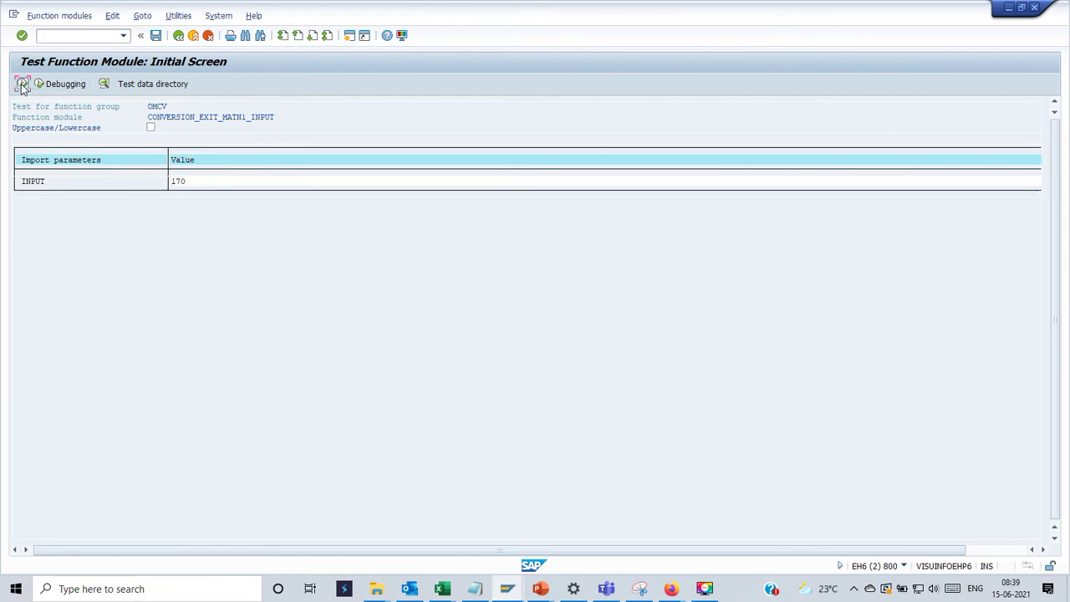
{"action": "left_click", "coordinate": [22, 83]}
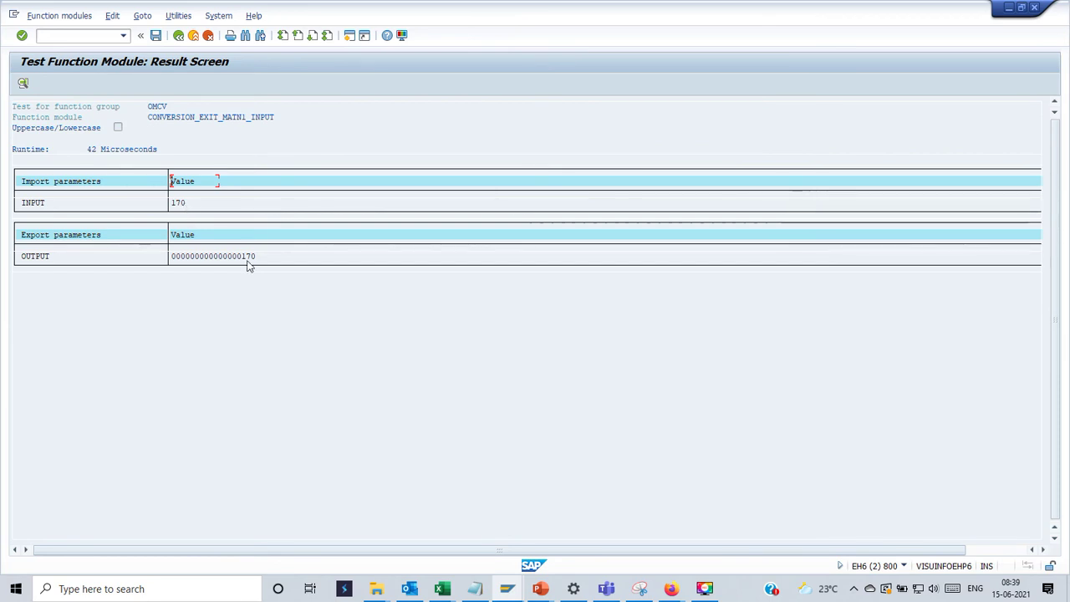
{"action": "left_click", "coordinate": [507, 588]}
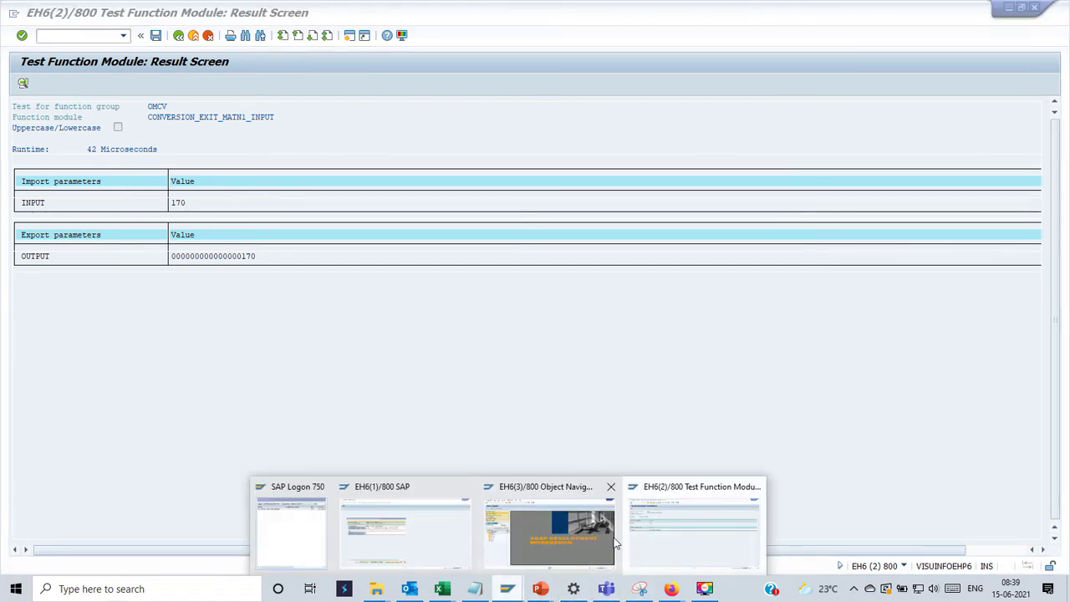
{"action": "left_click", "coordinate": [393, 536]}
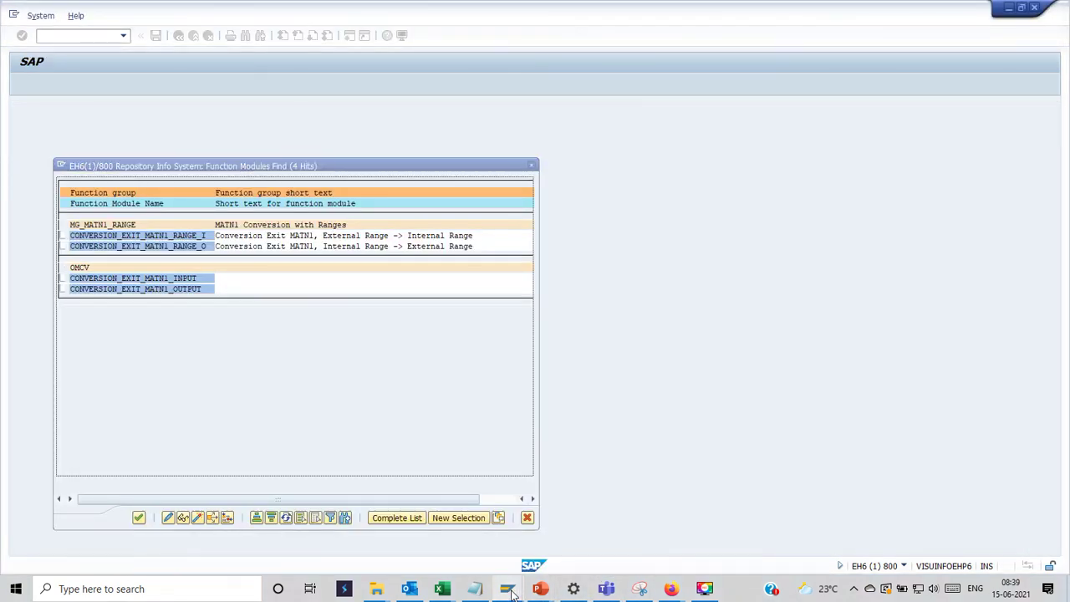
{"action": "mouse_move", "coordinate": [512, 585]}
{"action": "mouse_move", "coordinate": [685, 541]}
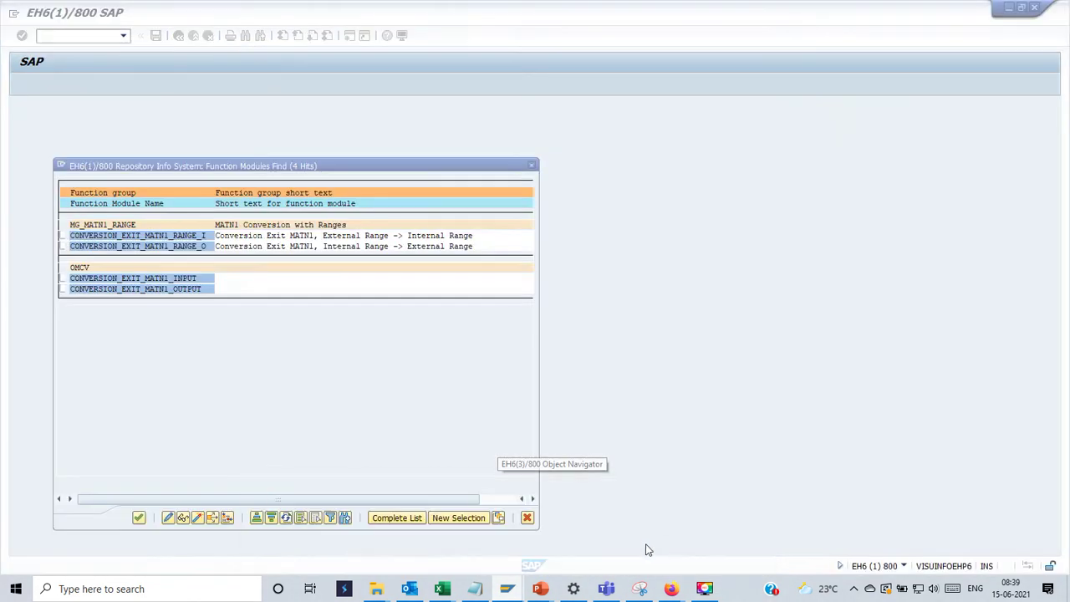
{"action": "left_click", "coordinate": [648, 550]}
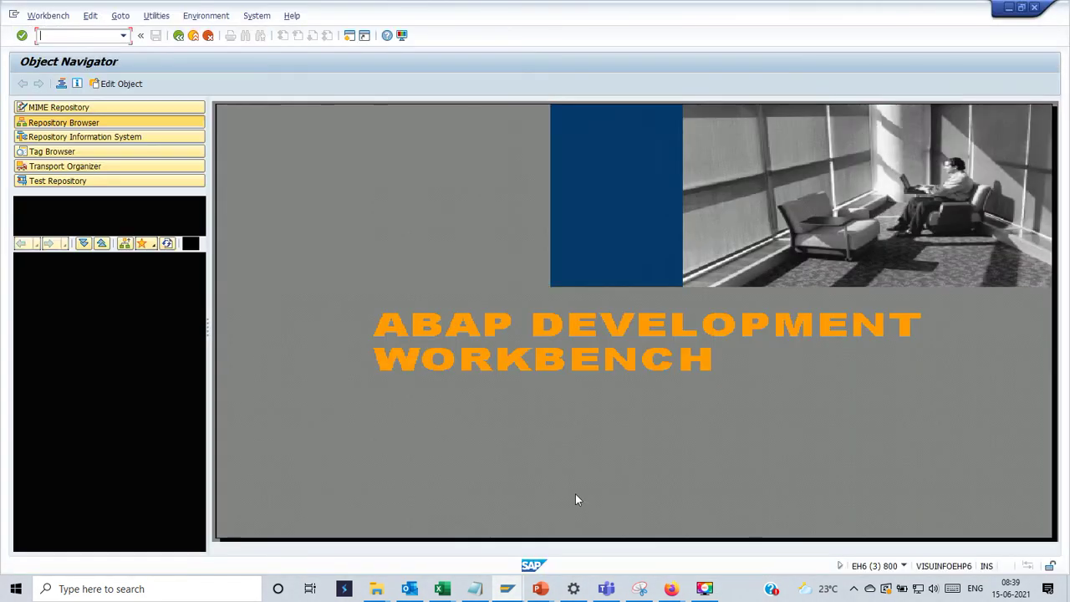
{"action": "left_click", "coordinate": [132, 146]}
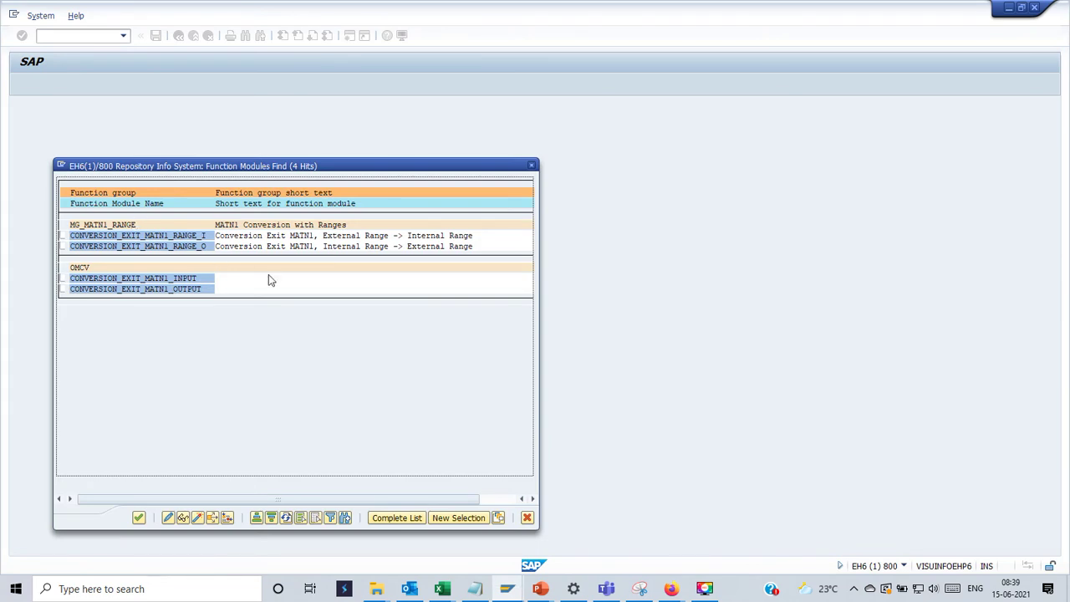
{"action": "mouse_move", "coordinate": [560, 592]}
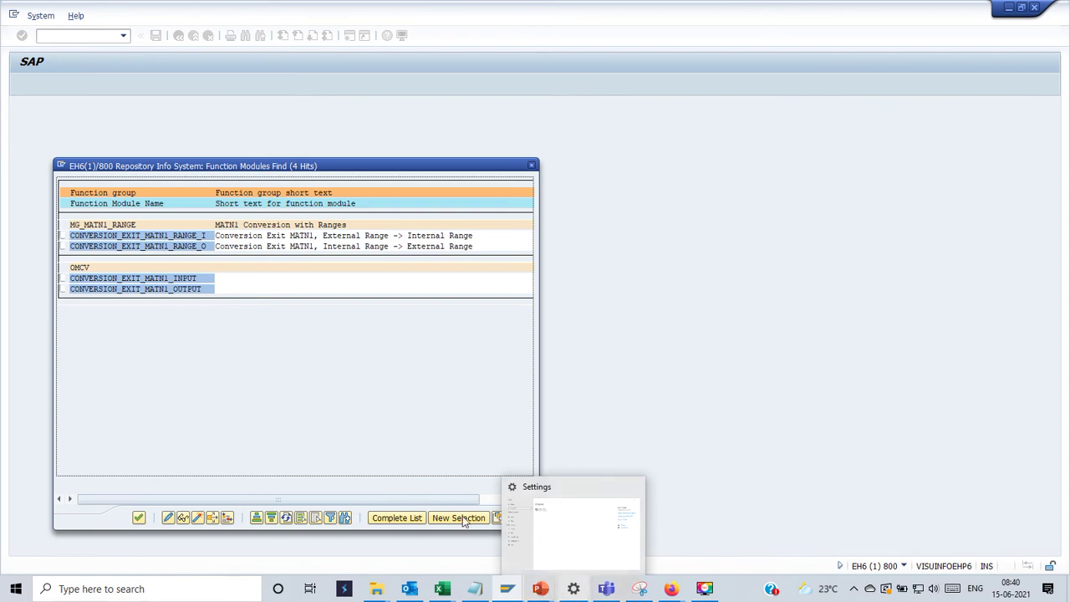
{"action": "left_click", "coordinate": [510, 591]}
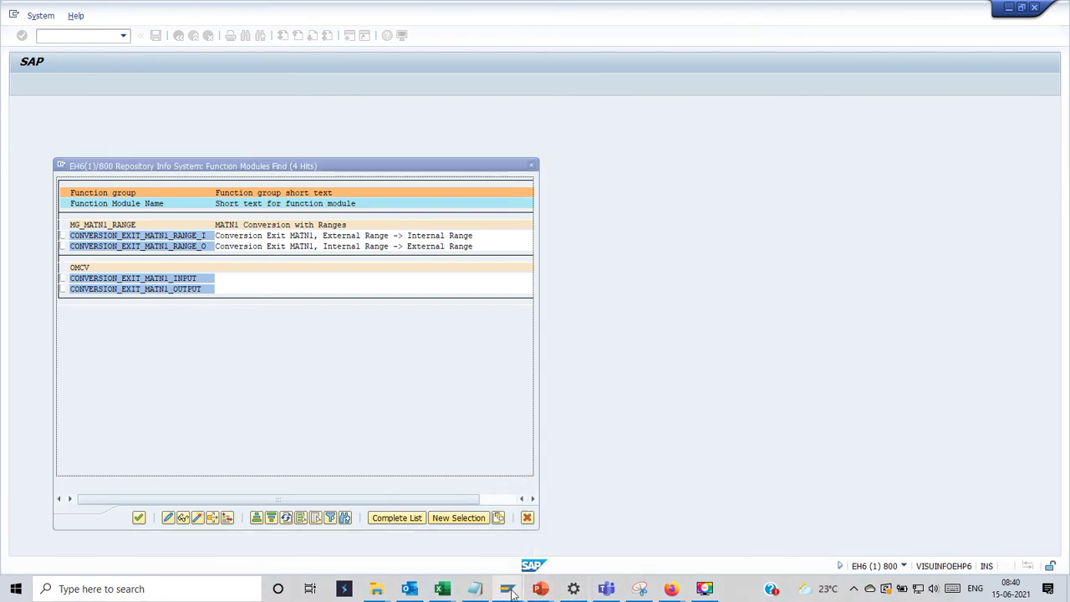
{"action": "left_click", "coordinate": [693, 552]}
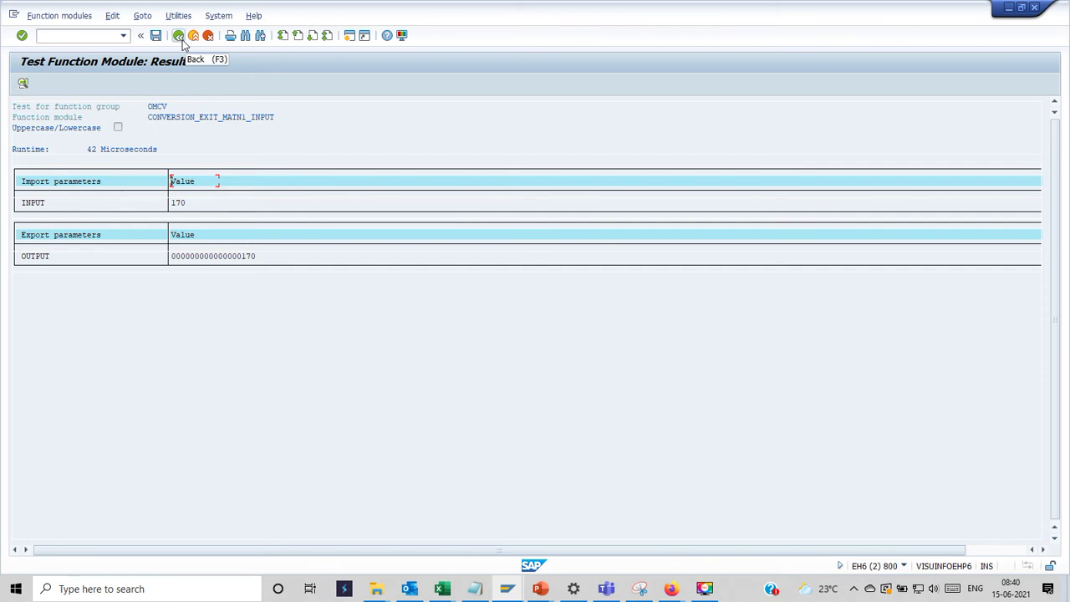
{"action": "left_click", "coordinate": [181, 39]}
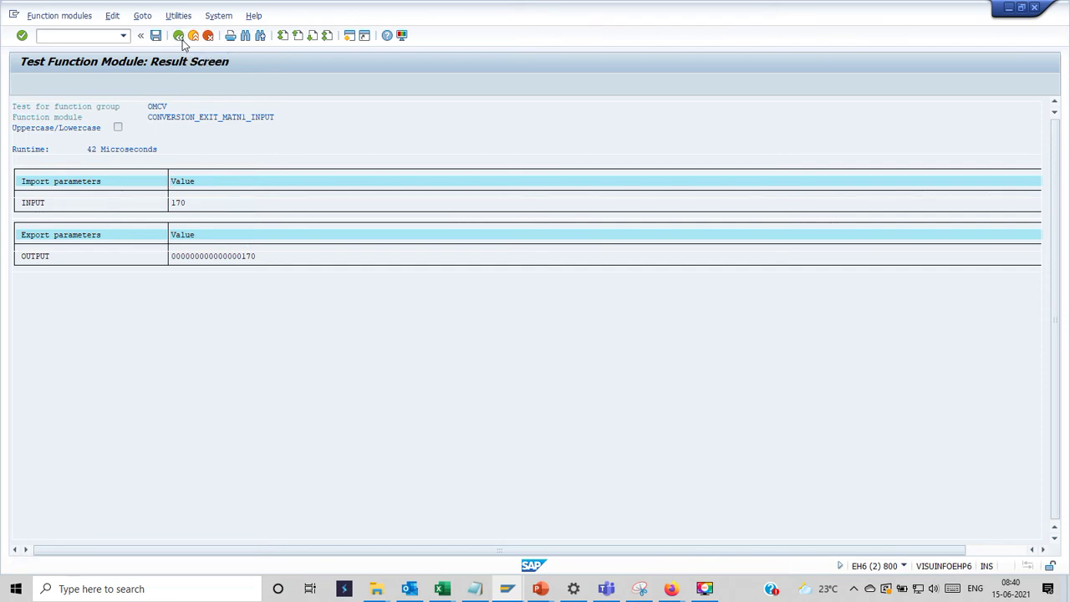
- Change the function module to CONVERSION_EXIT_MATN1_OUTPUT and open its test screen
{"action": "left_click", "coordinate": [178, 35]}
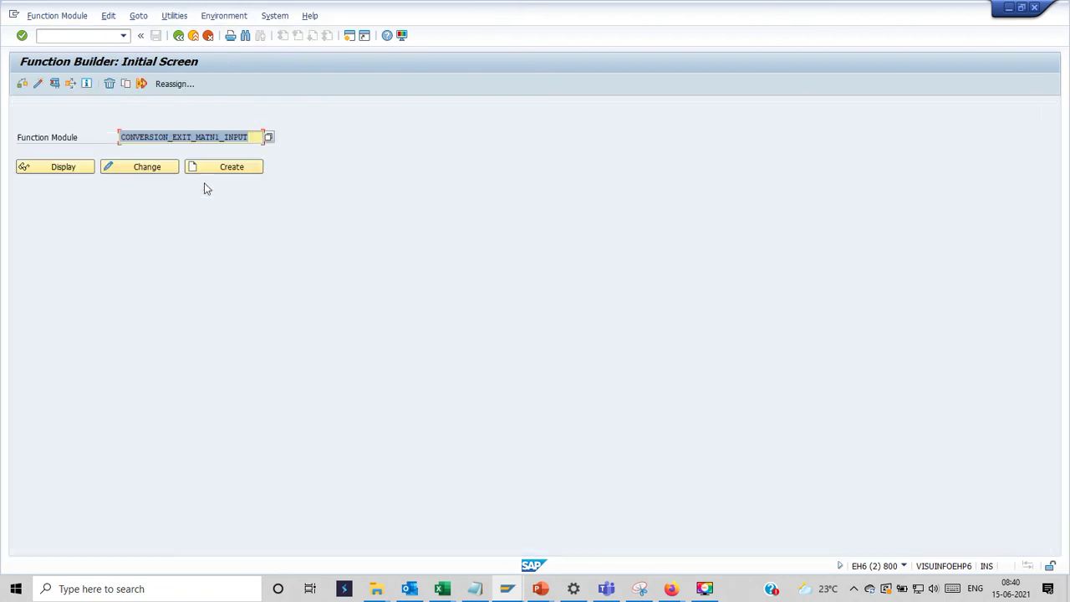
{"action": "left_click", "coordinate": [256, 138]}
{"action": "key", "text": "BackSpace"}
{"action": "key", "text": "BackSpace"}
{"action": "key", "text": "BackSpace"}
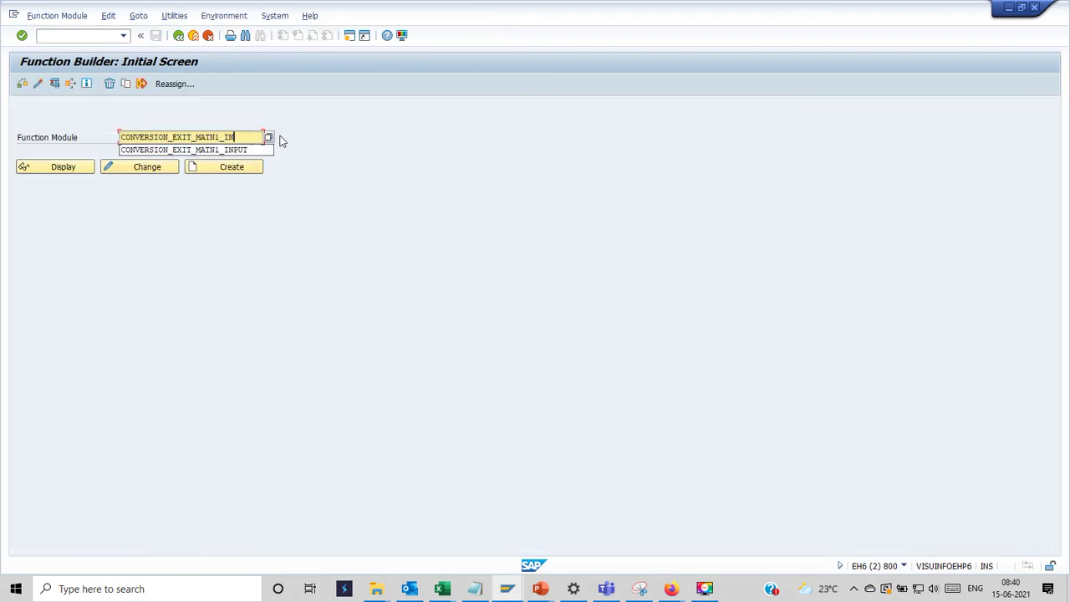
{"action": "type", "text": "OUTPUT"}
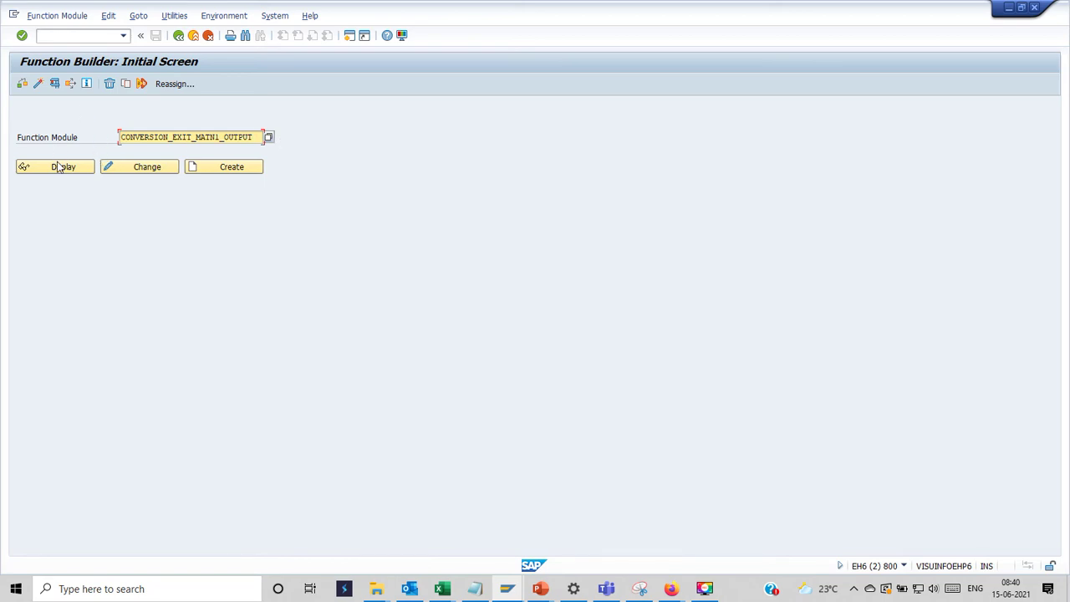
{"action": "left_click", "coordinate": [55, 87]}
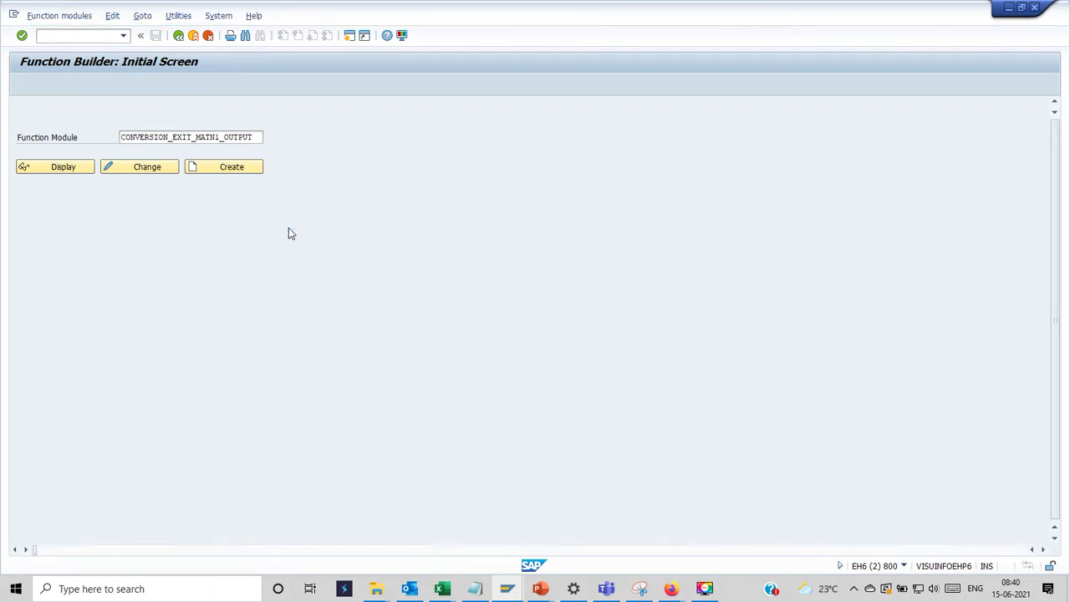
{"action": "left_click", "coordinate": [232, 182]}
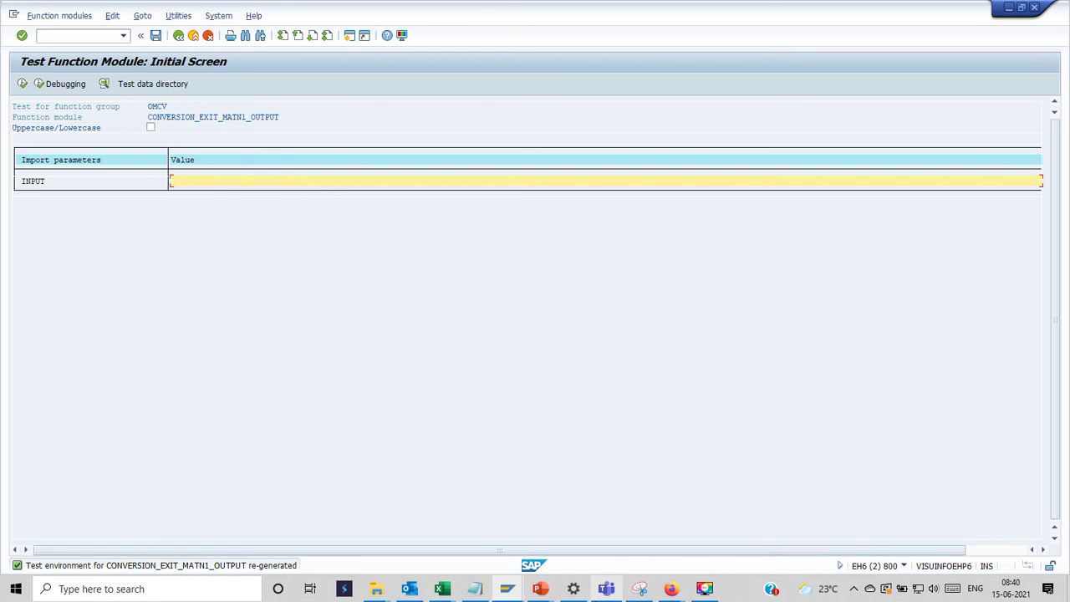
{"action": "key", "text": "ctrl+v"}
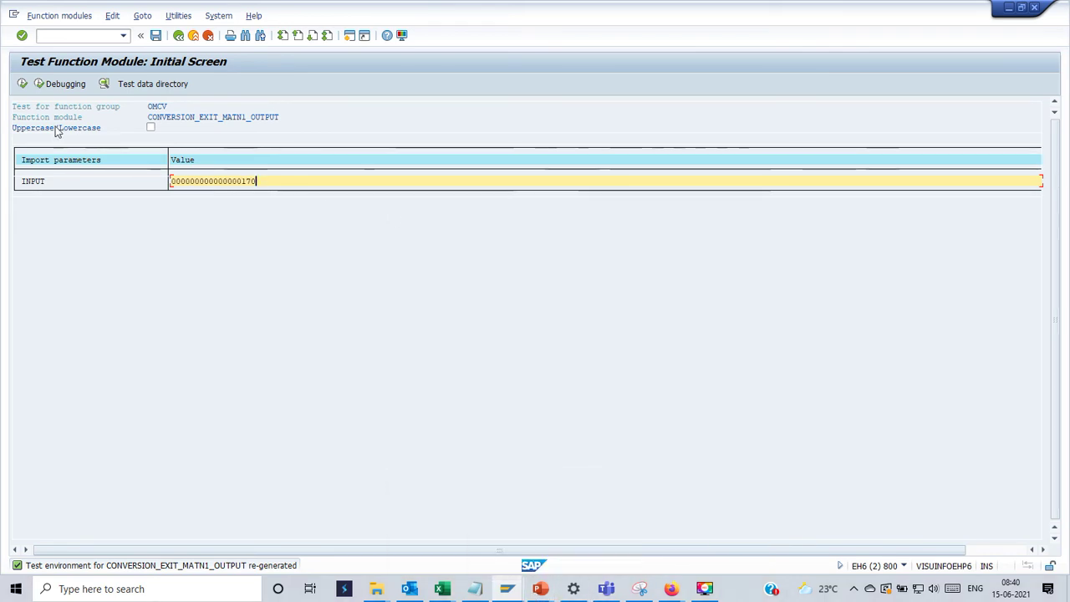
{"action": "left_click", "coordinate": [23, 84]}
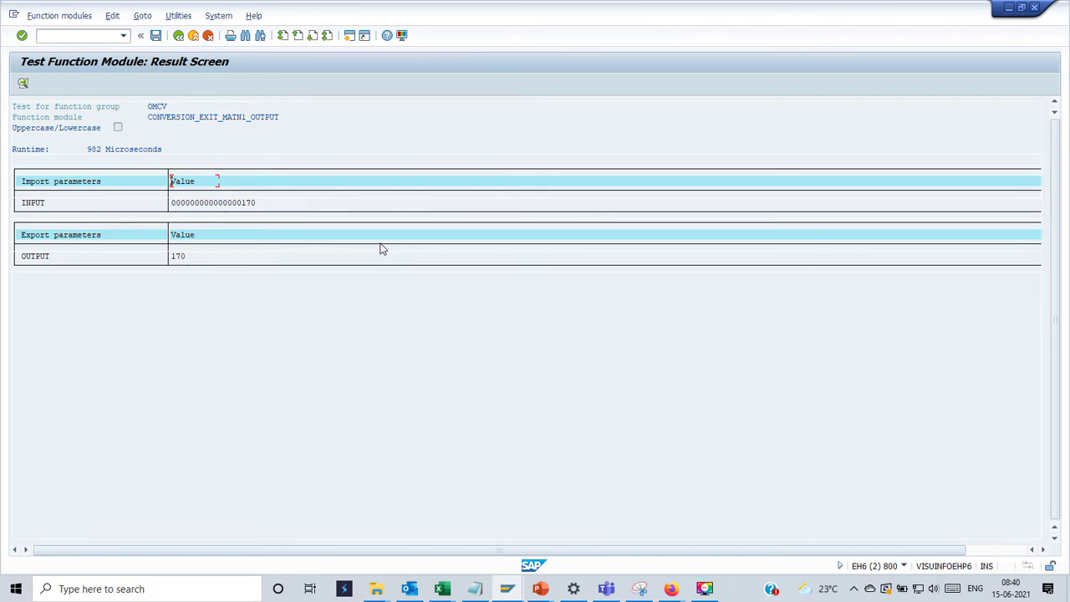
{"action": "left_click", "coordinate": [1034, 7]}
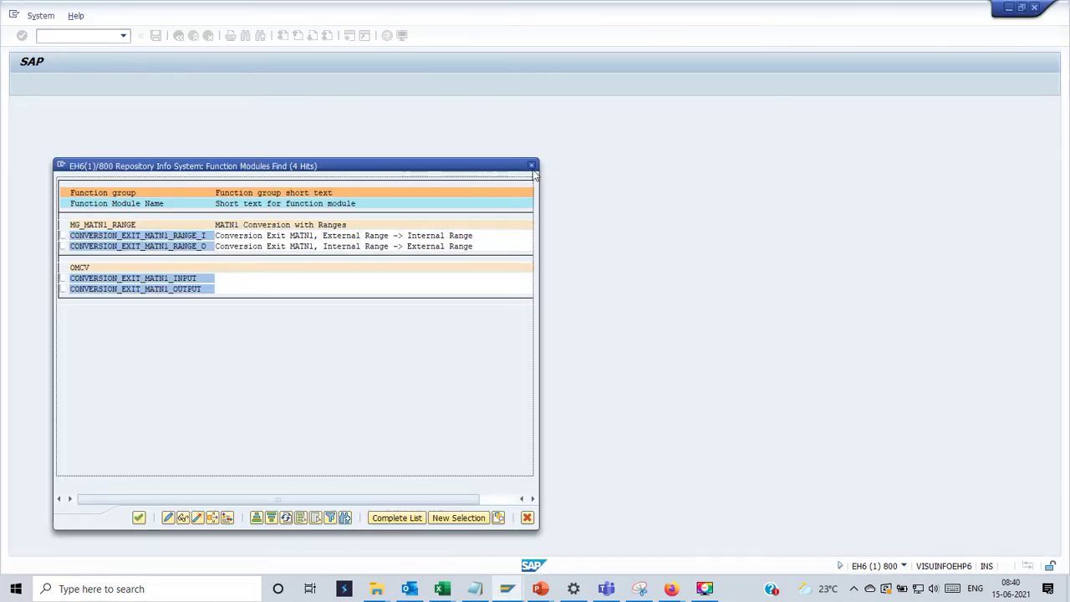
- Dismiss the Function Modules Find hits and step back twice to MARA's field list
{"action": "key", "text": "Escape"}
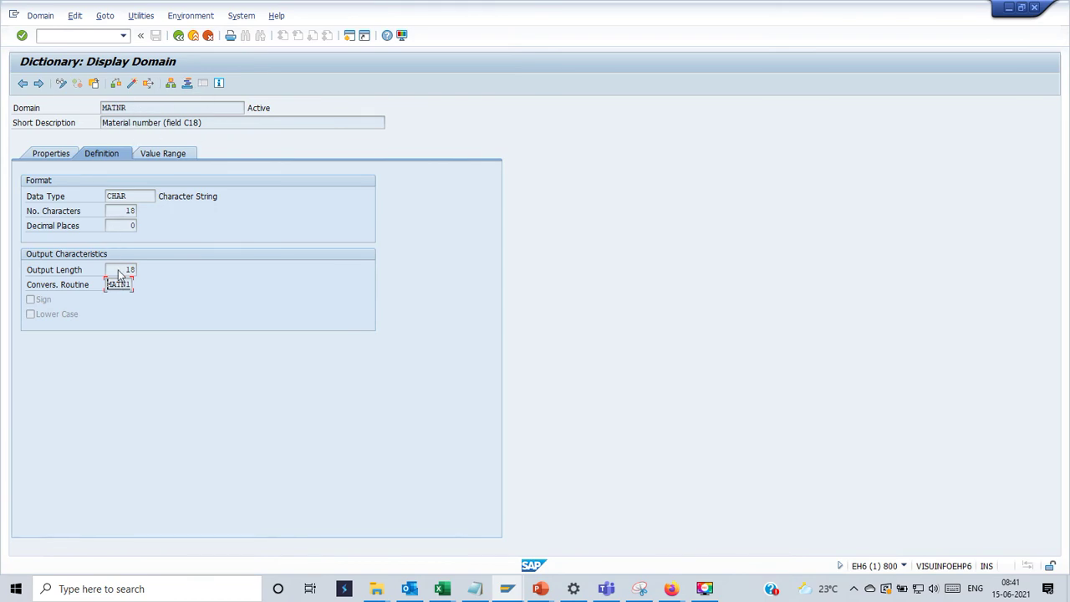
{"action": "left_click", "coordinate": [178, 35]}
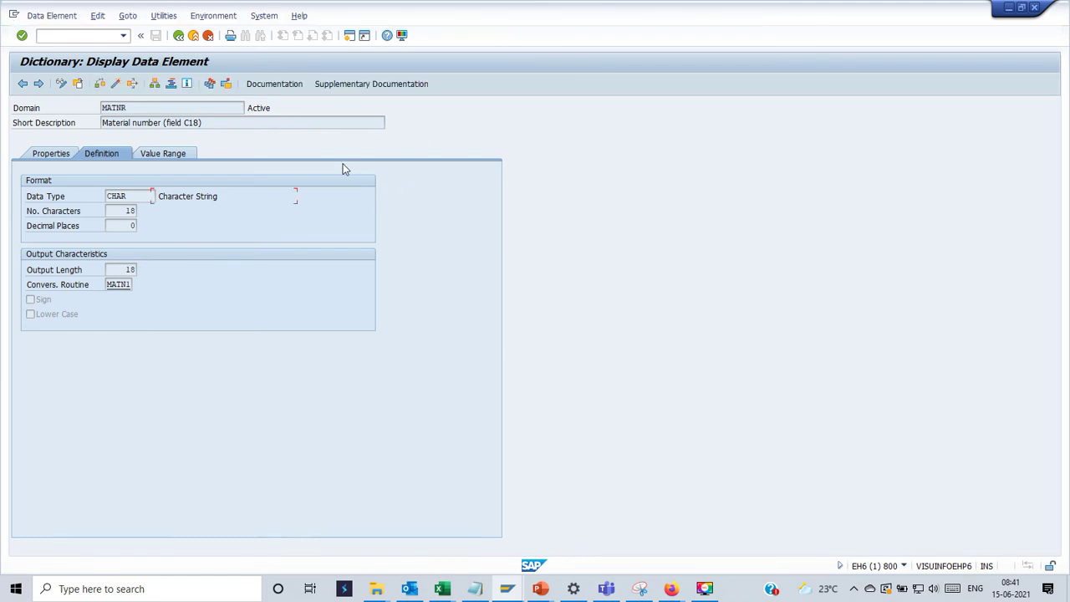
{"action": "left_click", "coordinate": [178, 36]}
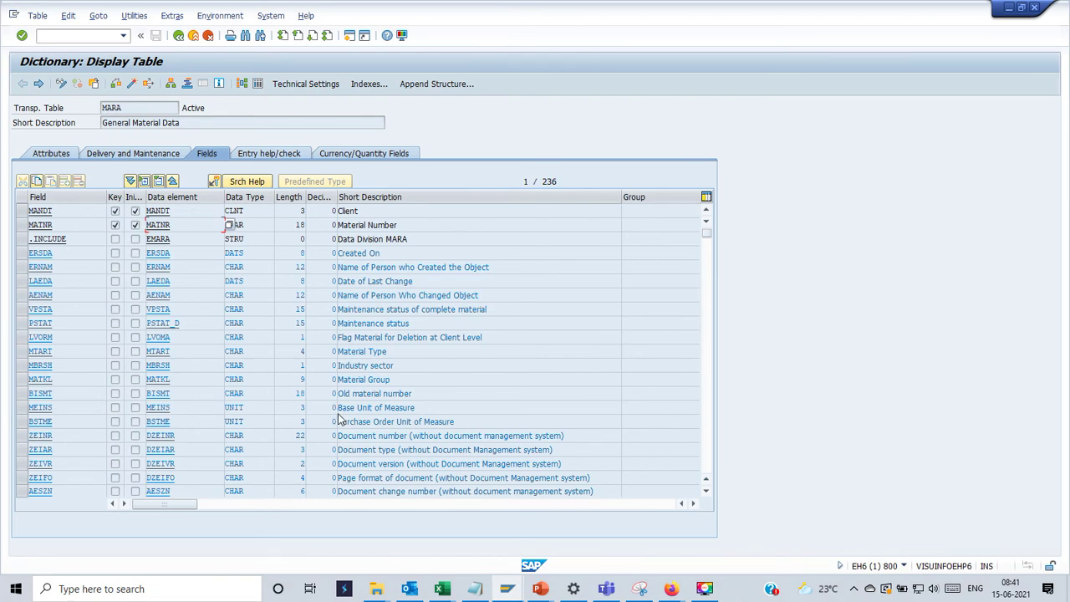
{"action": "scroll", "coordinate": [347, 419], "scroll_direction": "down", "scroll_amount": 1}
{"action": "scroll", "coordinate": [348, 418], "scroll_direction": "down", "scroll_amount": 1}
{"action": "scroll", "coordinate": [348, 418], "scroll_direction": "up", "scroll_amount": 2}
{"action": "scroll", "coordinate": [241, 227], "scroll_direction": "down", "scroll_amount": 3}
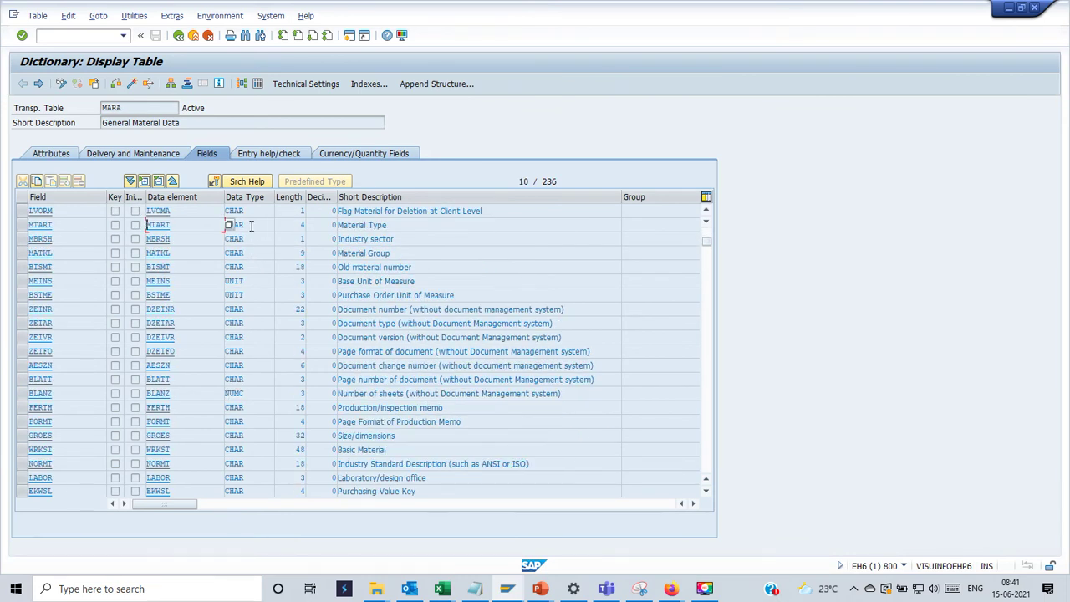
{"action": "double_click", "coordinate": [168, 311]}
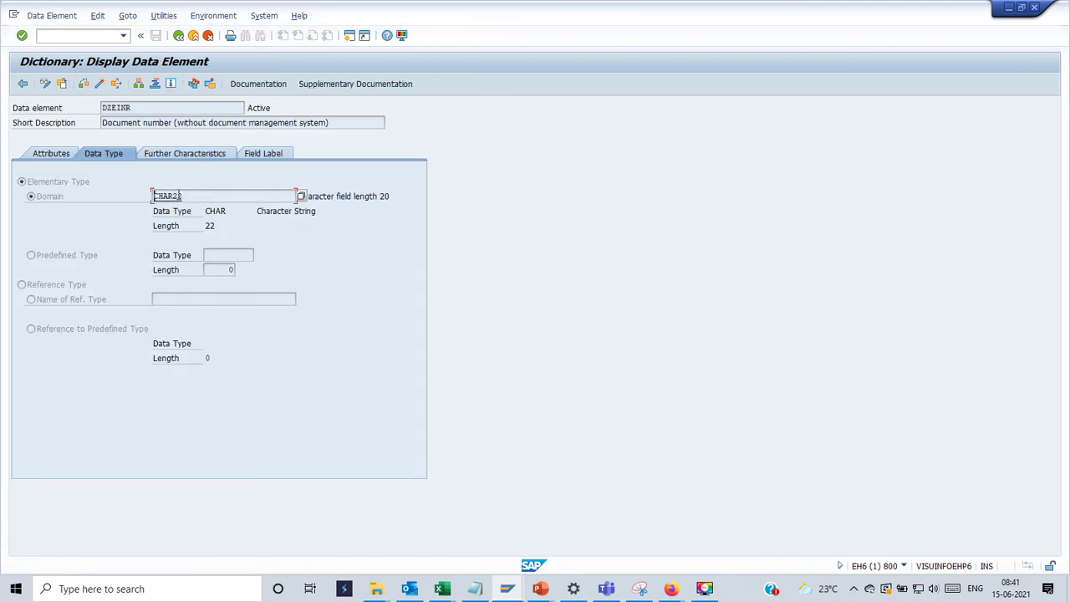
{"action": "double_click", "coordinate": [174, 195]}
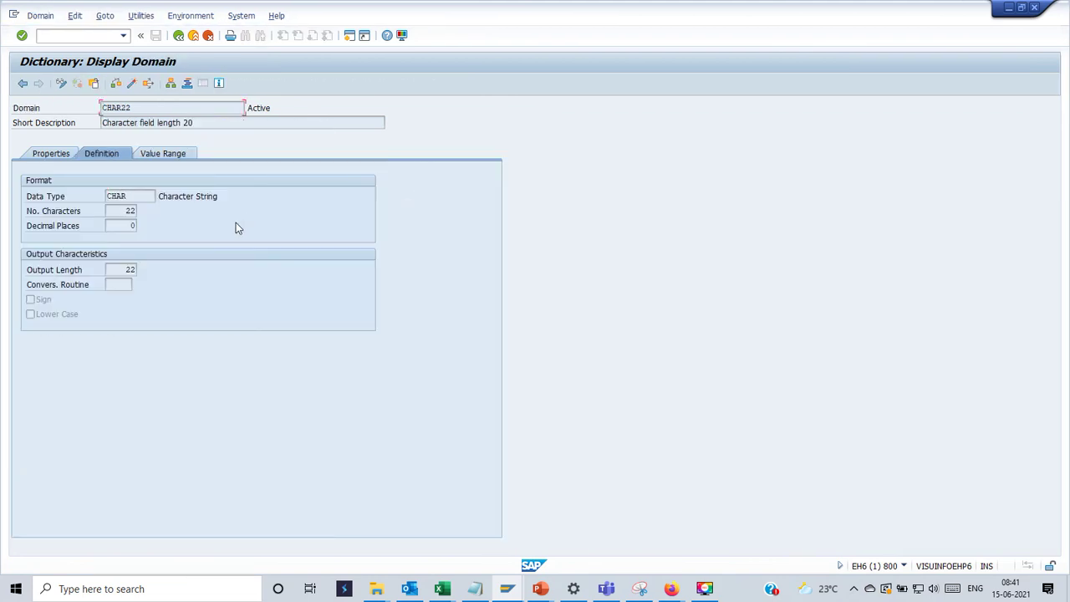
{"action": "left_click", "coordinate": [178, 35]}
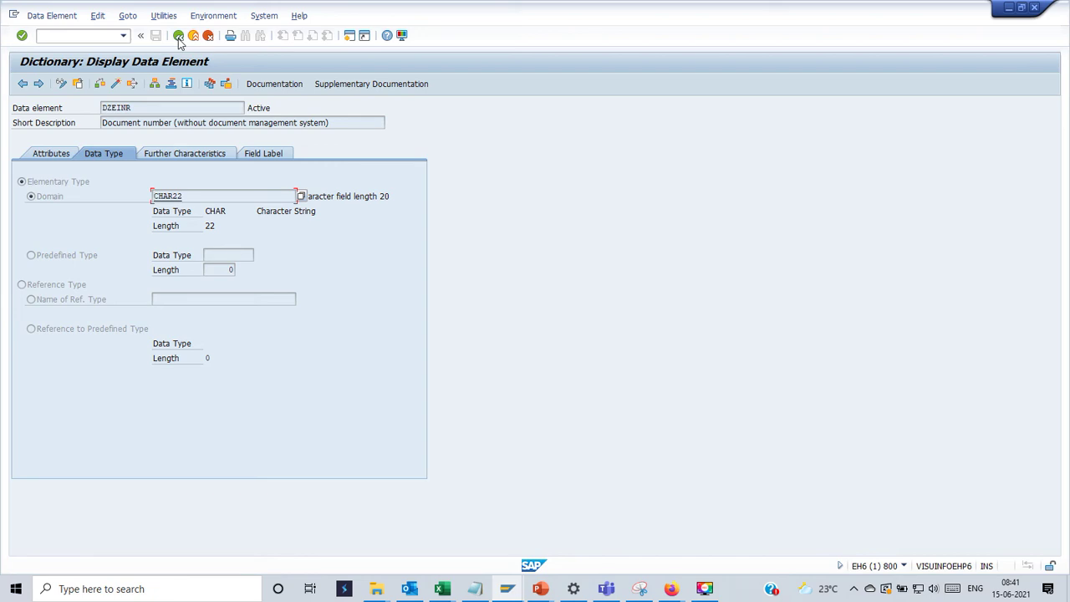
{"action": "left_click", "coordinate": [178, 35]}
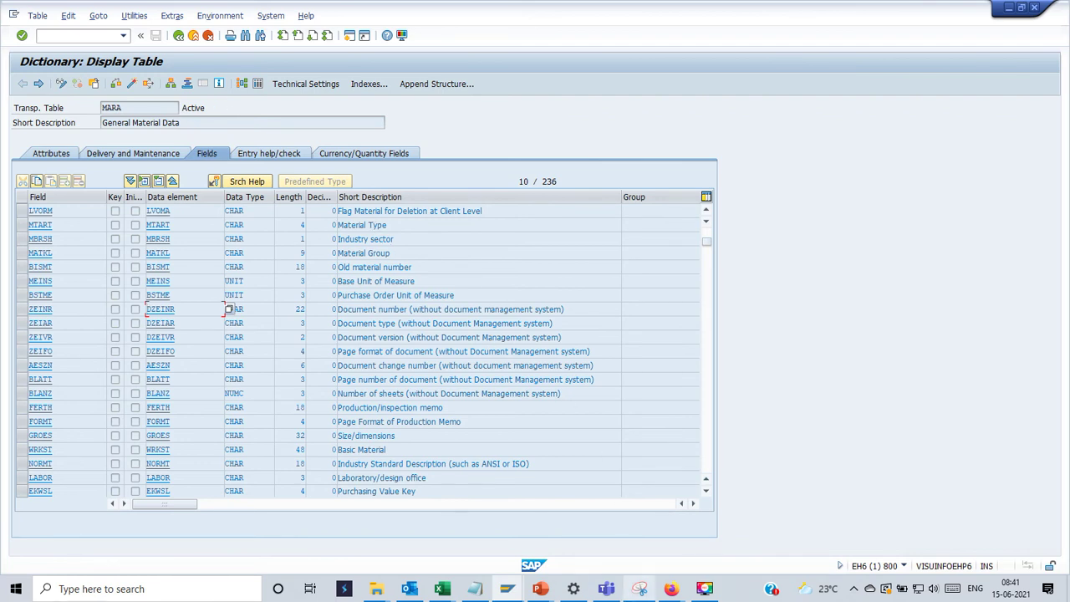
{"action": "mouse_move", "coordinate": [518, 590]}
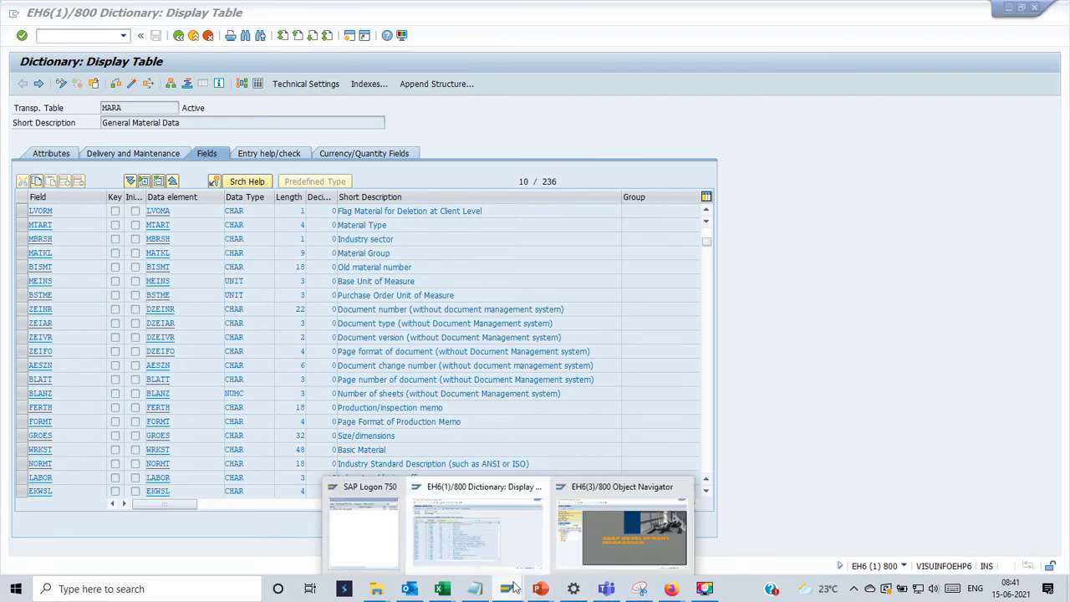
- Drill from data element MATKL into its domain and show the value range with value table T023
{"action": "left_click", "coordinate": [499, 540]}
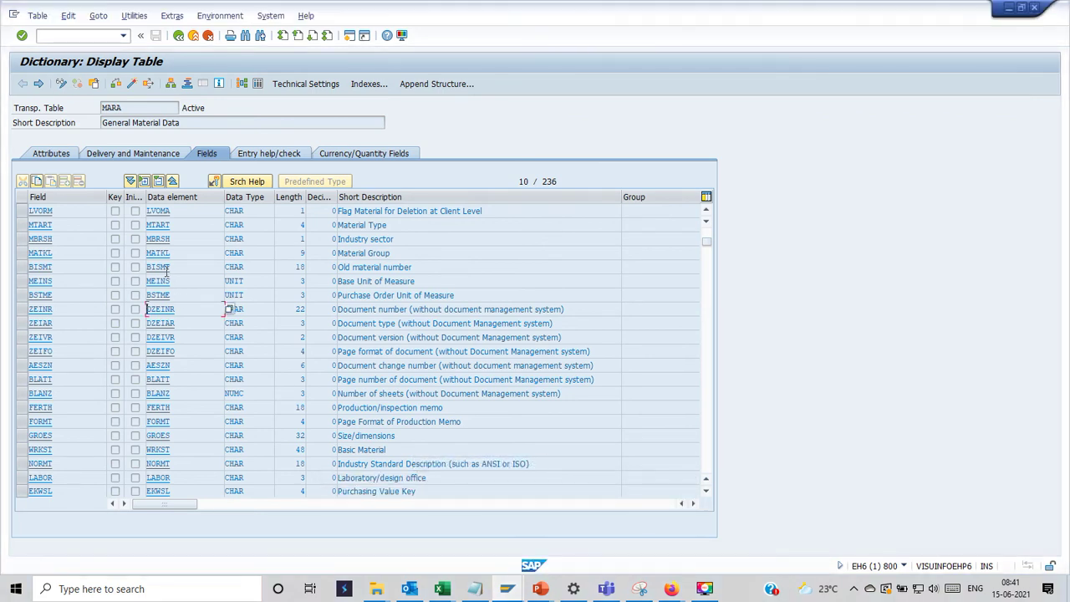
{"action": "scroll", "coordinate": [164, 276], "scroll_direction": "up", "scroll_amount": 3}
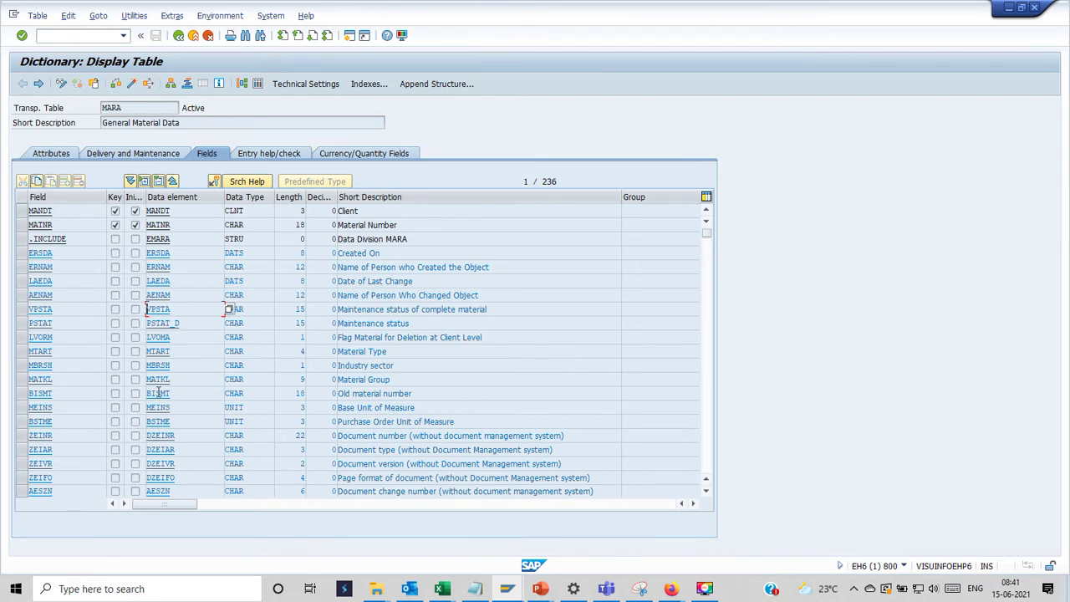
{"action": "double_click", "coordinate": [158, 380]}
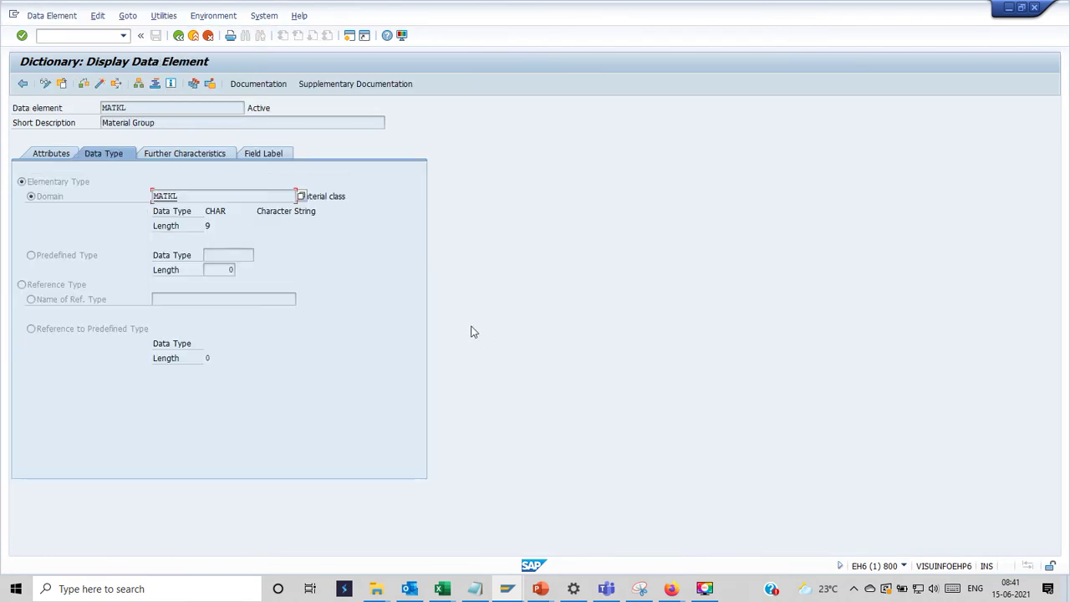
{"action": "double_click", "coordinate": [172, 195]}
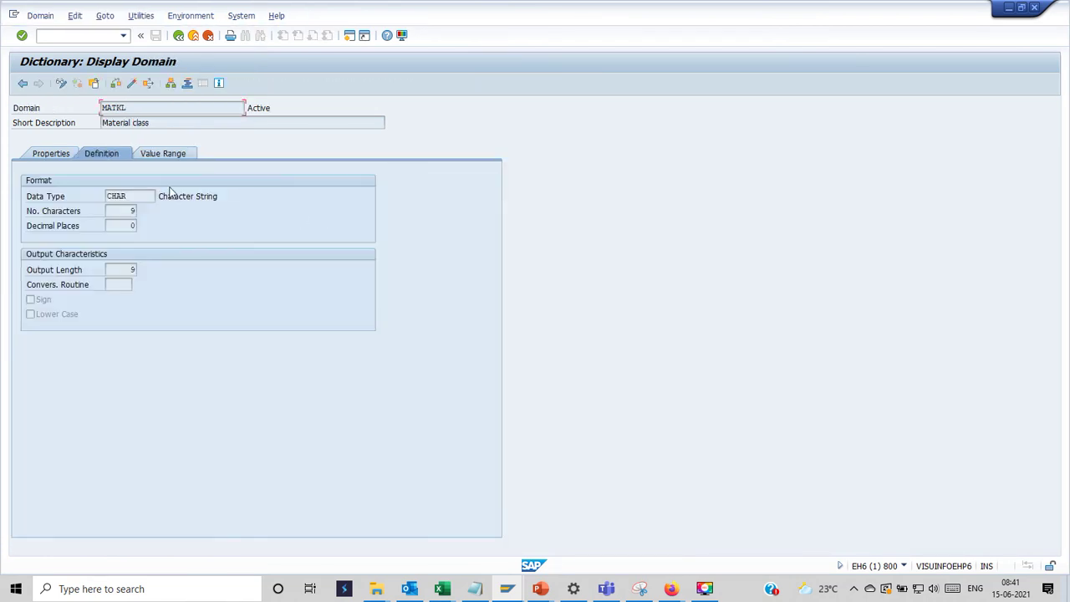
{"action": "left_click", "coordinate": [178, 156]}
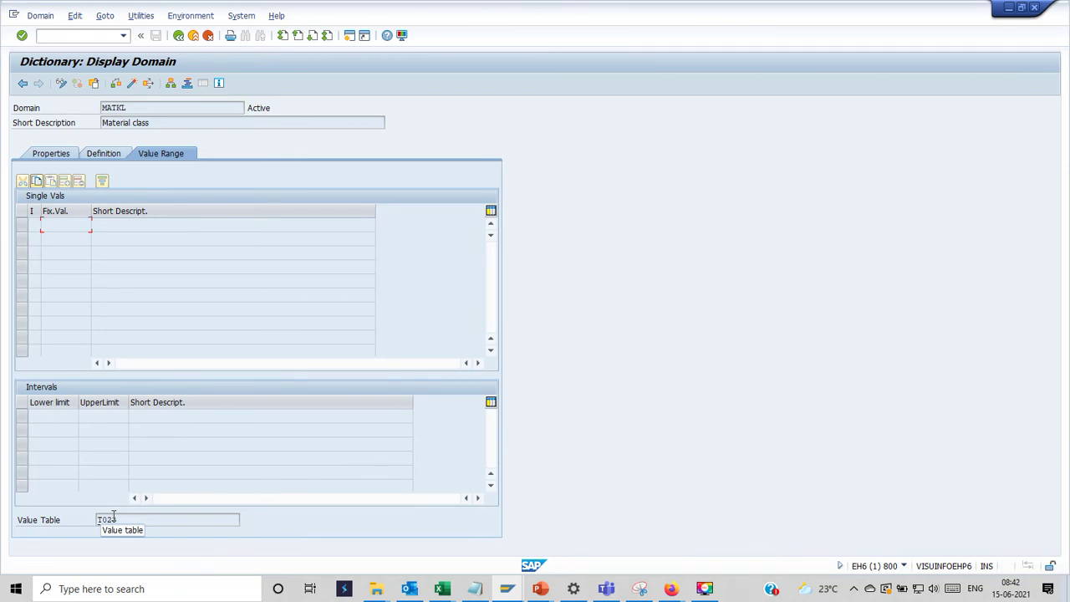
{"action": "double_click", "coordinate": [106, 520]}
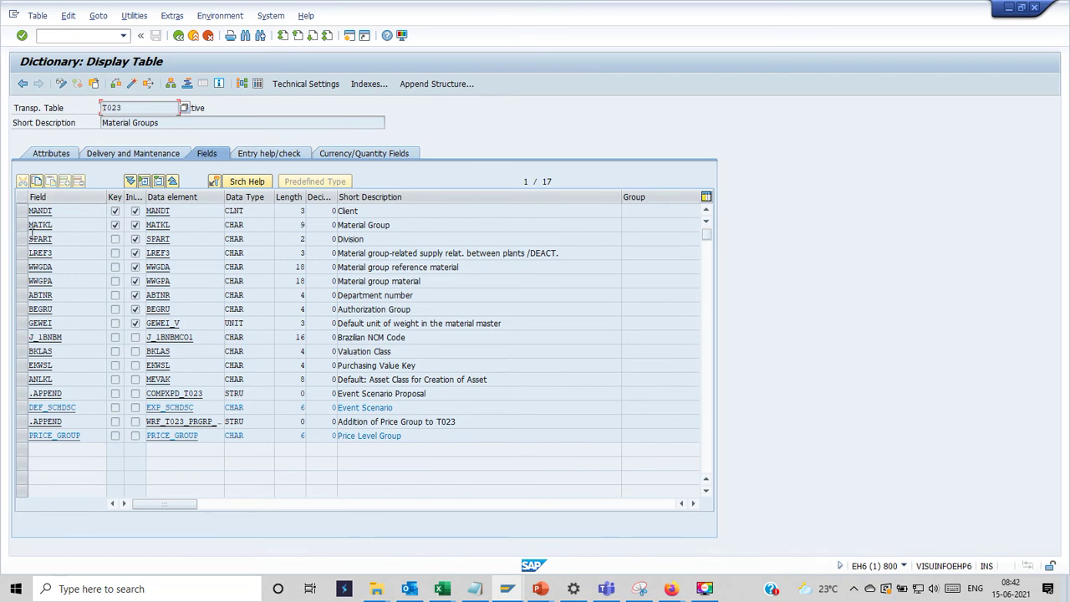
{"action": "left_click", "coordinate": [30, 225]}
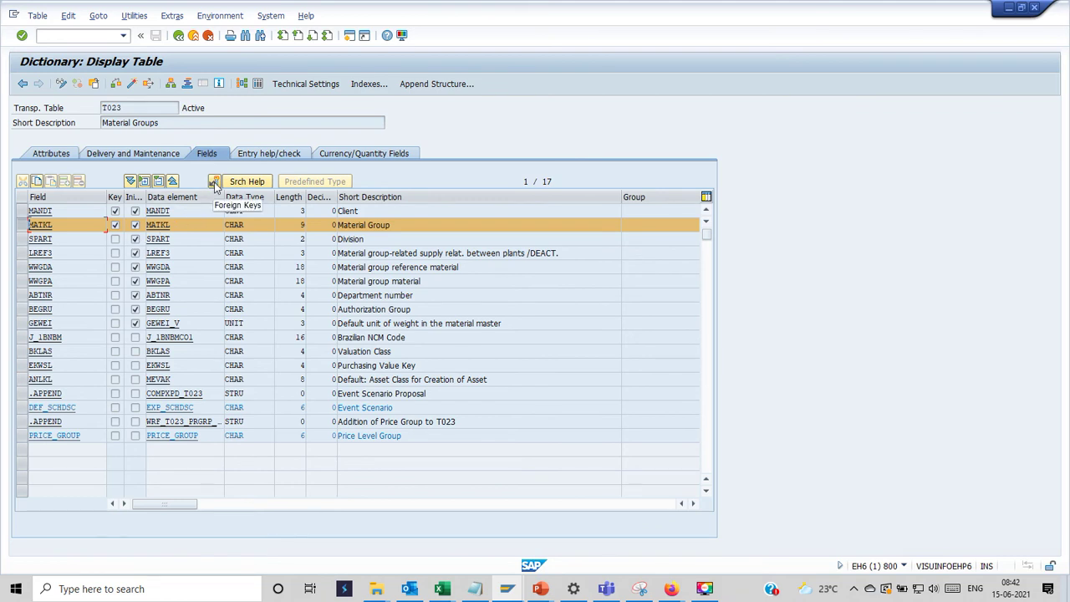
{"action": "left_click", "coordinate": [259, 85]}
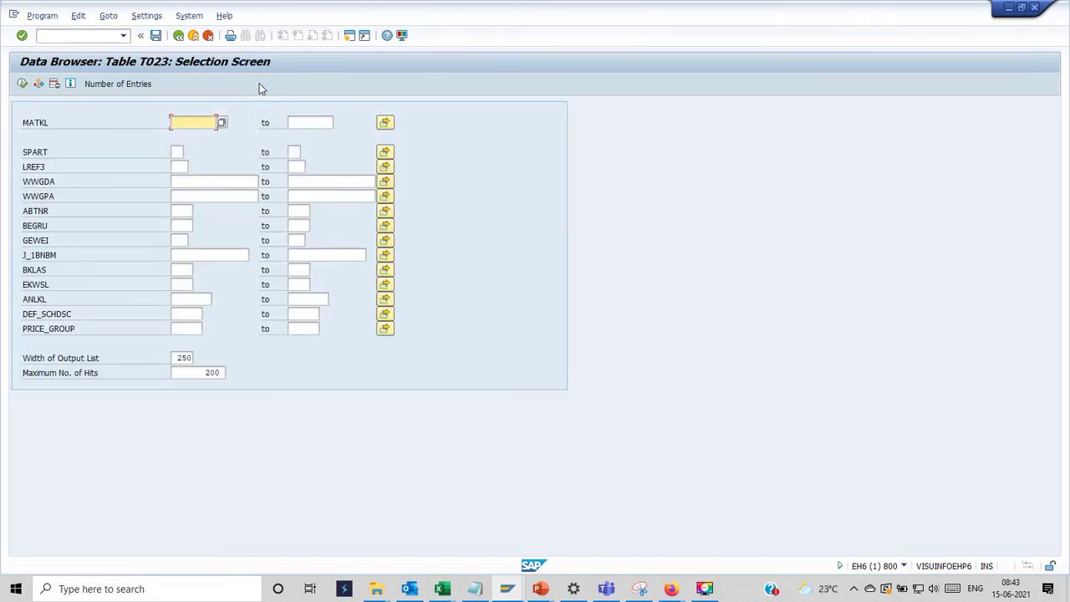
{"action": "left_click", "coordinate": [116, 85]}
{"action": "left_click", "coordinate": [266, 278]}
{"action": "left_click", "coordinate": [24, 87]}
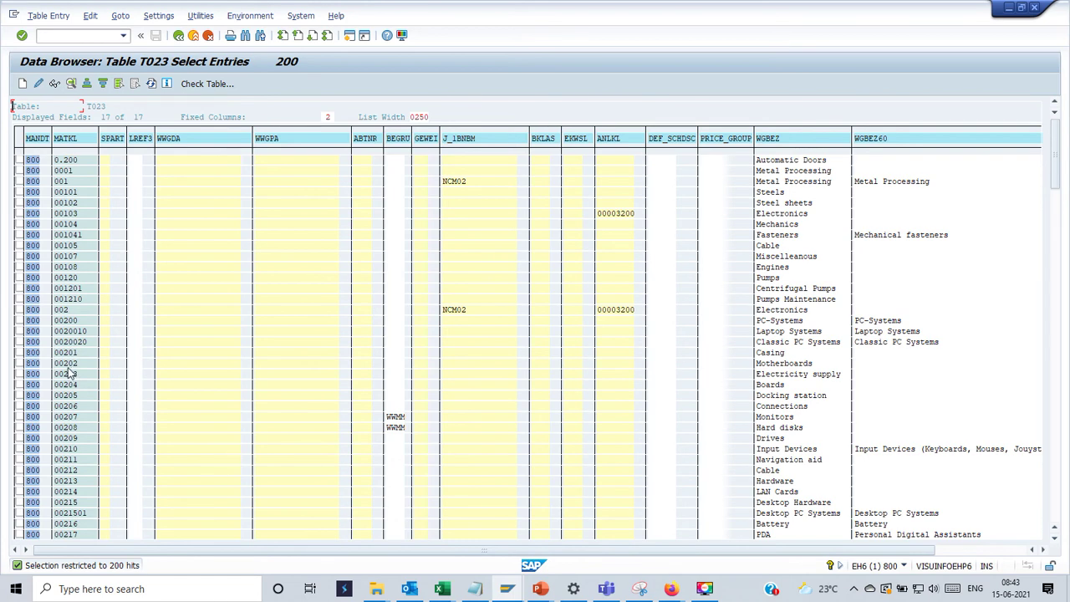
{"action": "left_click", "coordinate": [178, 35]}
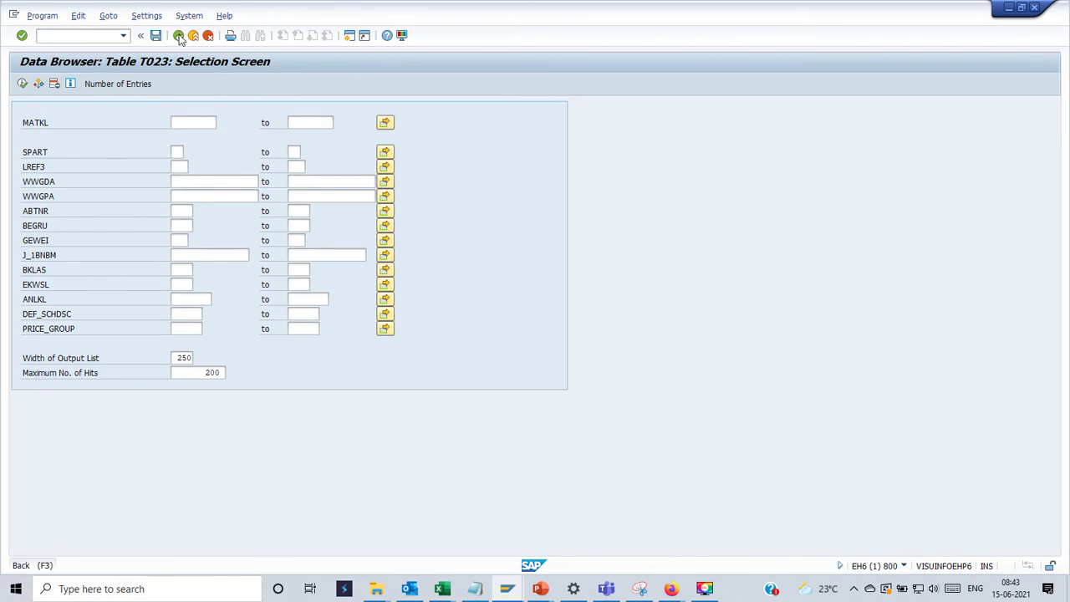
{"action": "key", "text": "F3"}
{"action": "left_click", "coordinate": [178, 35]}
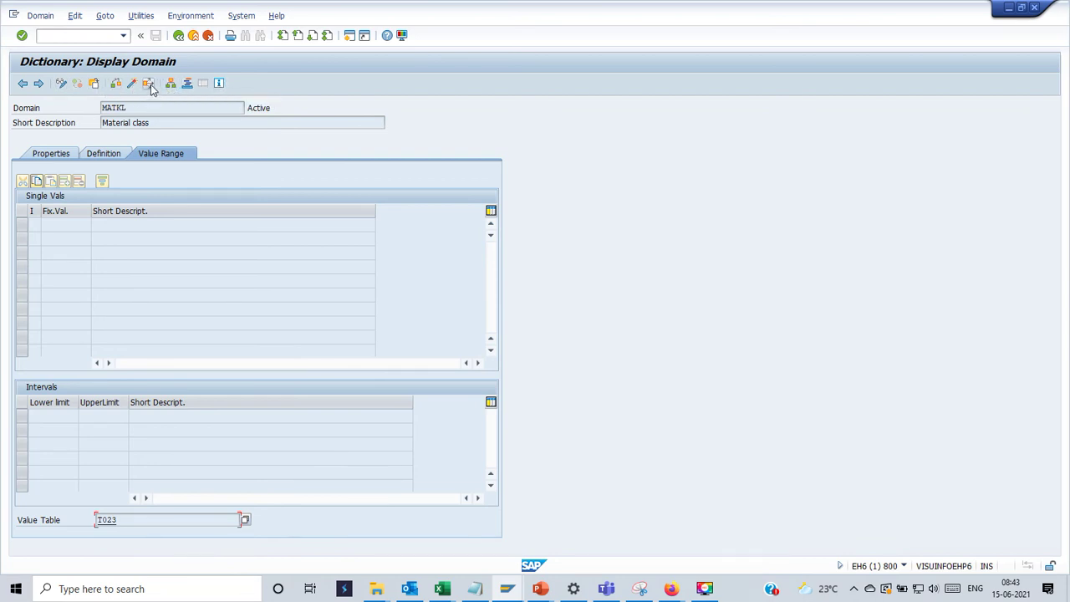
- Run a where-used list for data element MATKL over table fields (546 hits), then go back
{"action": "left_click", "coordinate": [152, 89]}
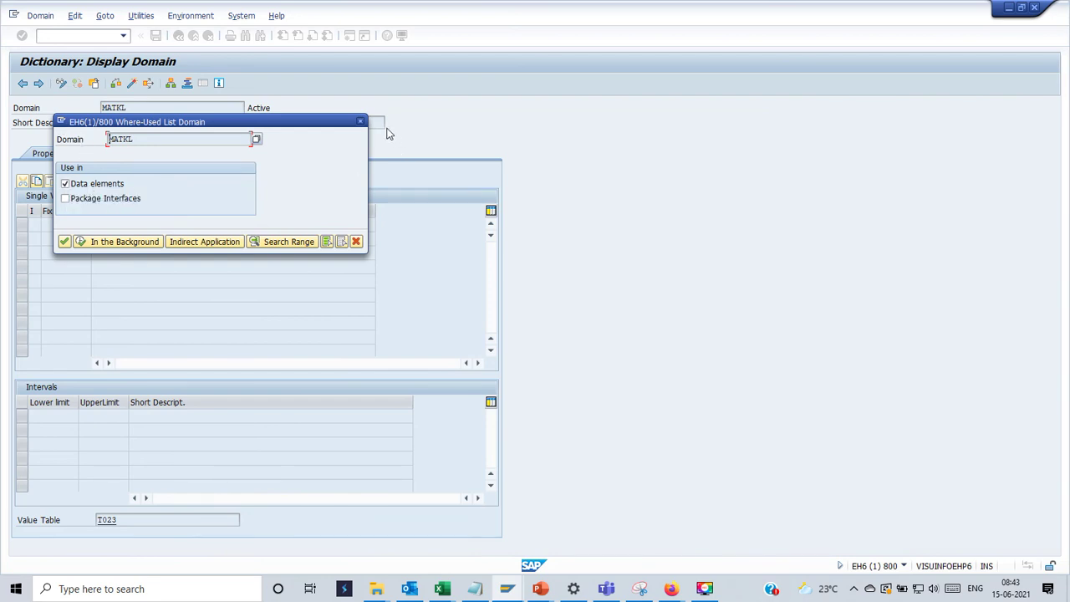
{"action": "left_click", "coordinate": [360, 122]}
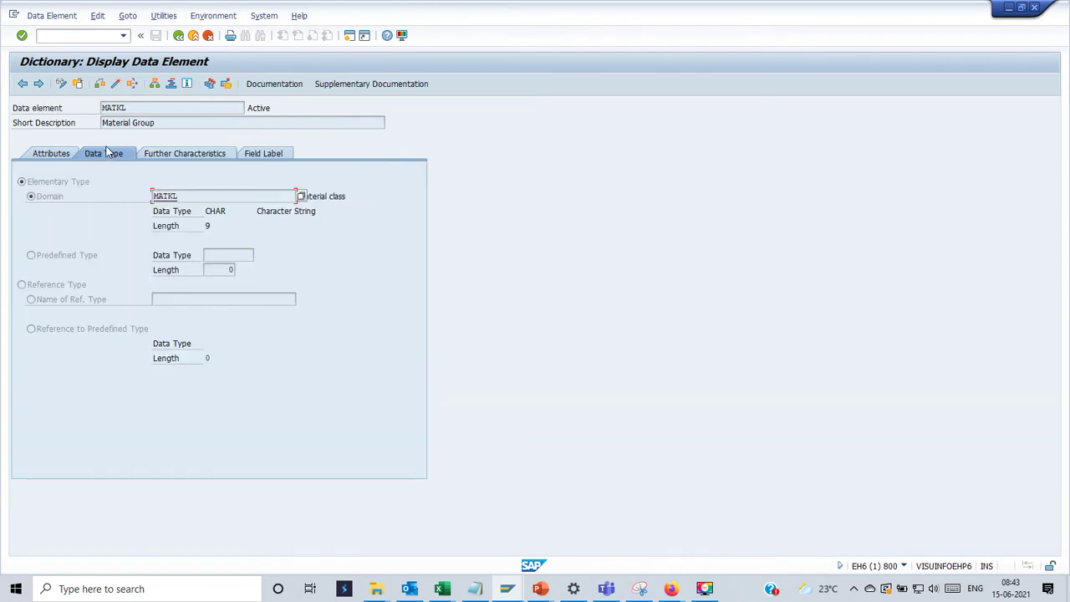
{"action": "left_click", "coordinate": [131, 84]}
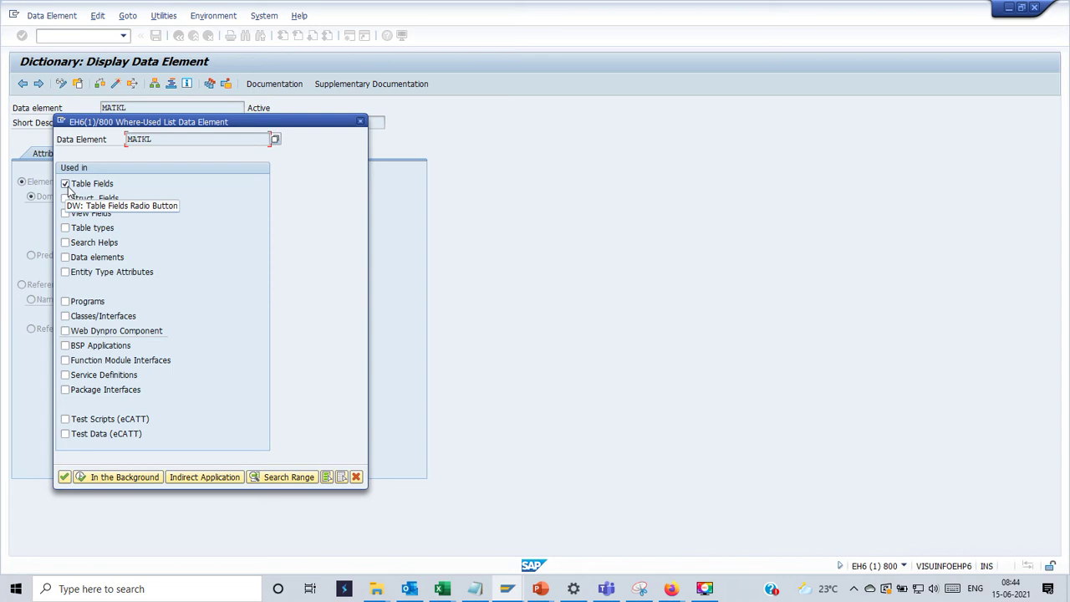
{"action": "left_click", "coordinate": [64, 478]}
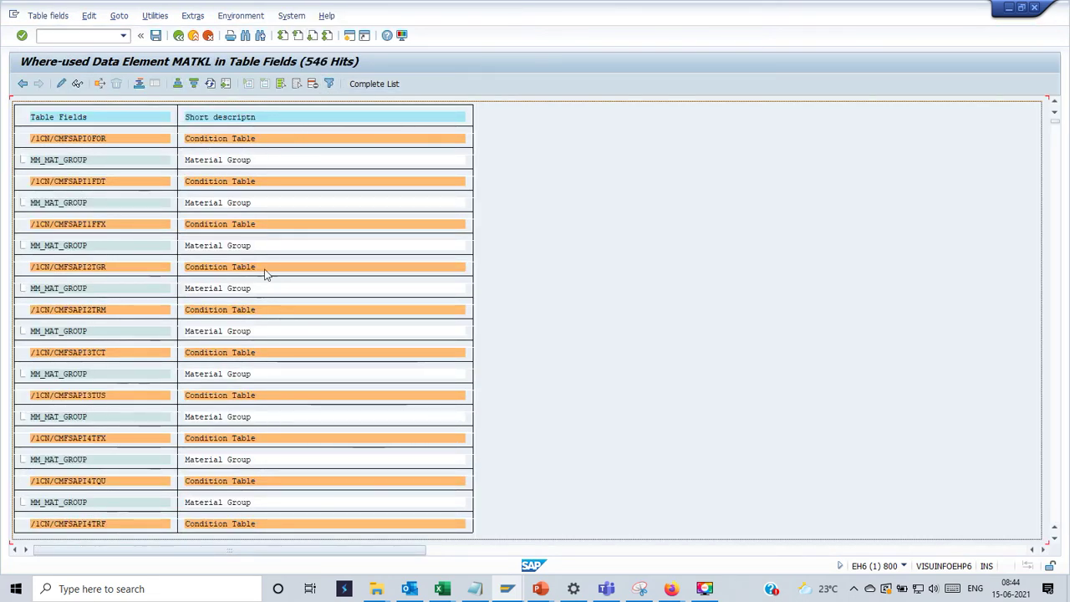
{"action": "key", "text": "F3"}
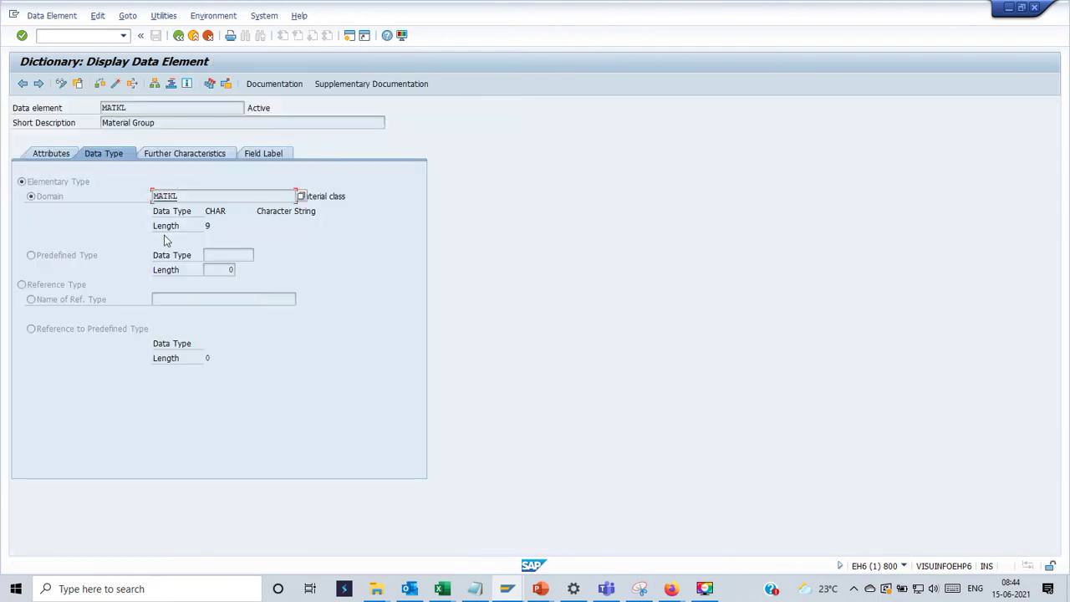
{"action": "left_click", "coordinate": [132, 83]}
{"action": "left_click", "coordinate": [65, 183]}
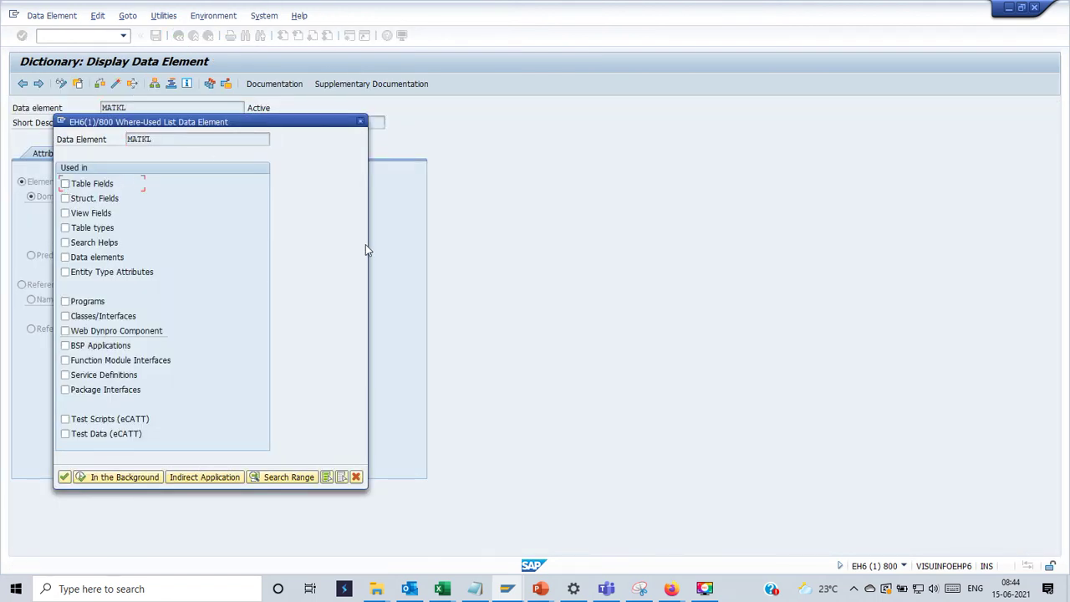
{"action": "left_click", "coordinate": [66, 301]}
{"action": "left_click", "coordinate": [65, 478]}
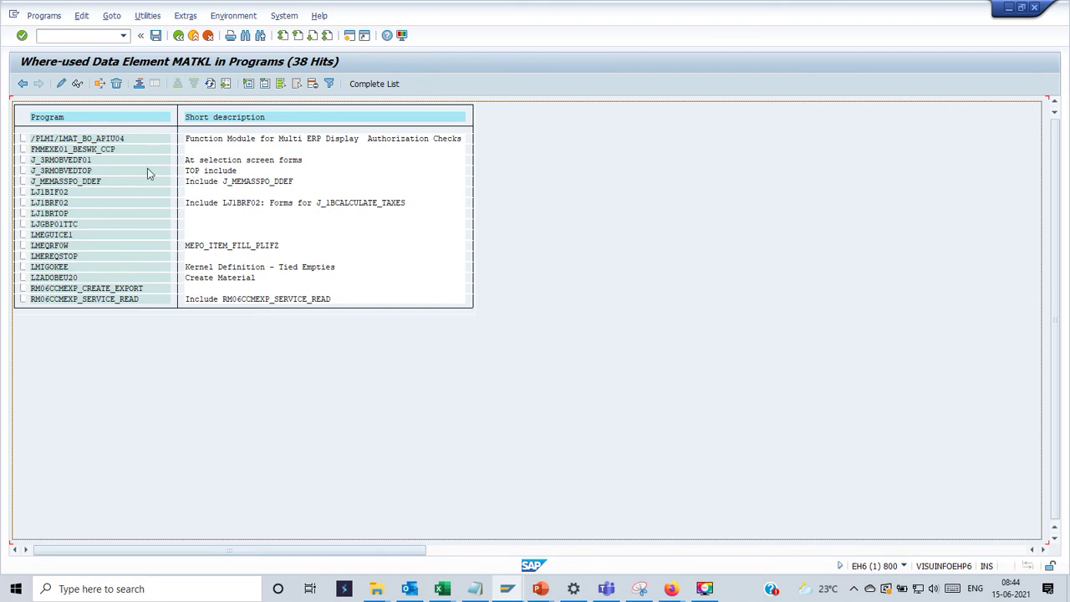
{"action": "left_click", "coordinate": [23, 159]}
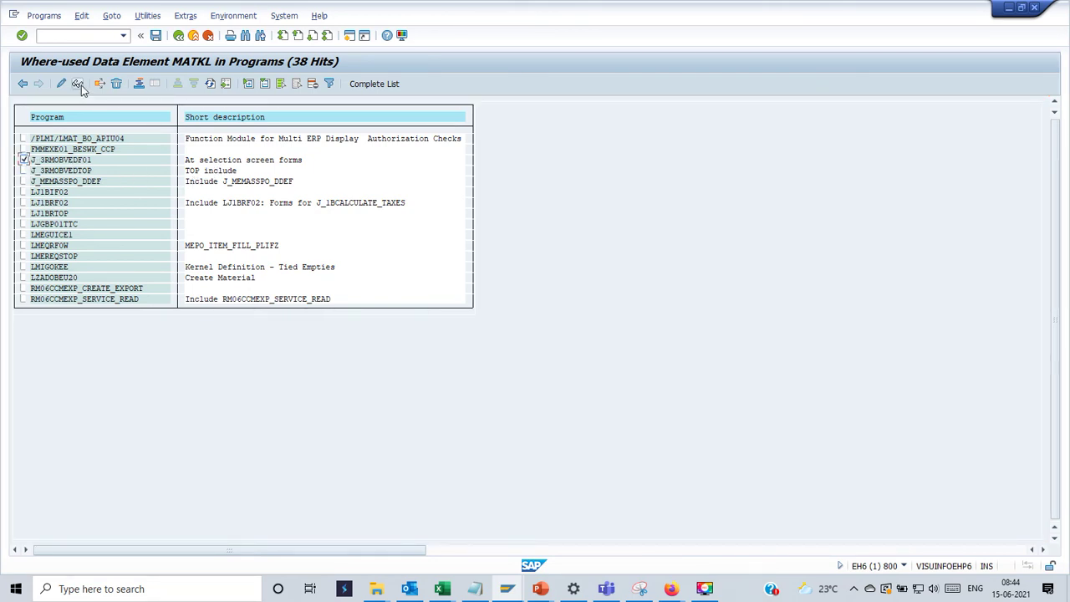
{"action": "left_click", "coordinate": [24, 160]}
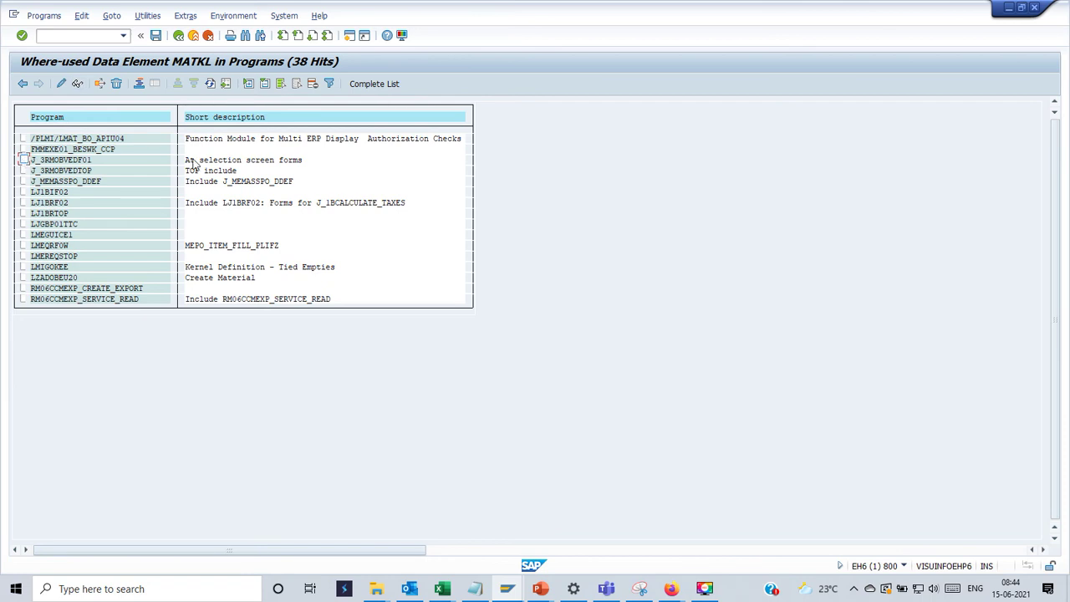
{"action": "double_click", "coordinate": [264, 163]}
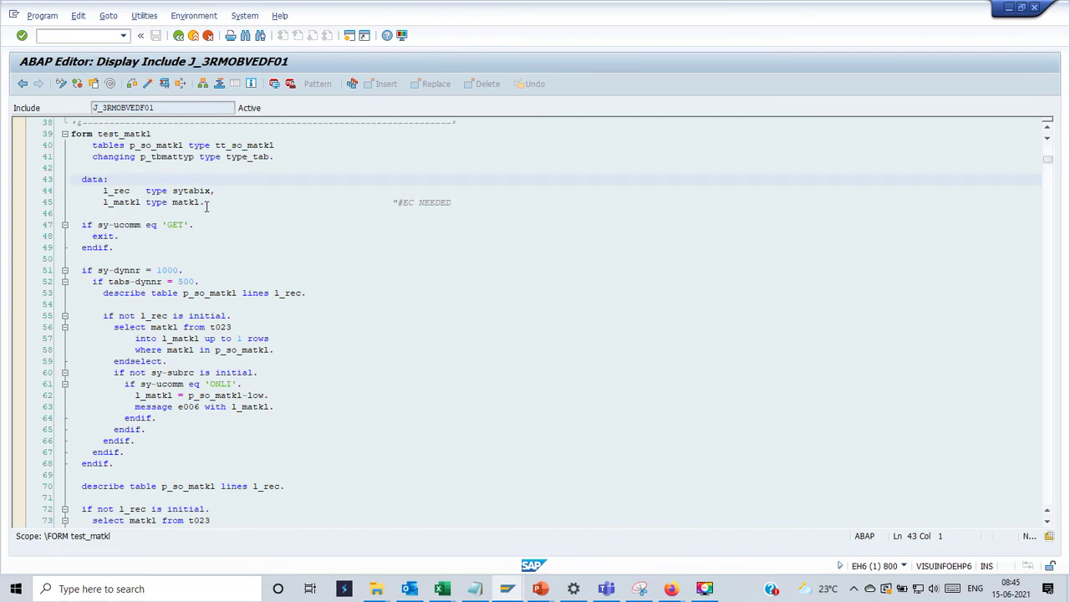
{"action": "left_click_drag", "start_coordinate": [207, 206], "coordinate": [74, 206]}
{"action": "left_click", "coordinate": [165, 208]}
{"action": "left_click", "coordinate": [203, 83]}
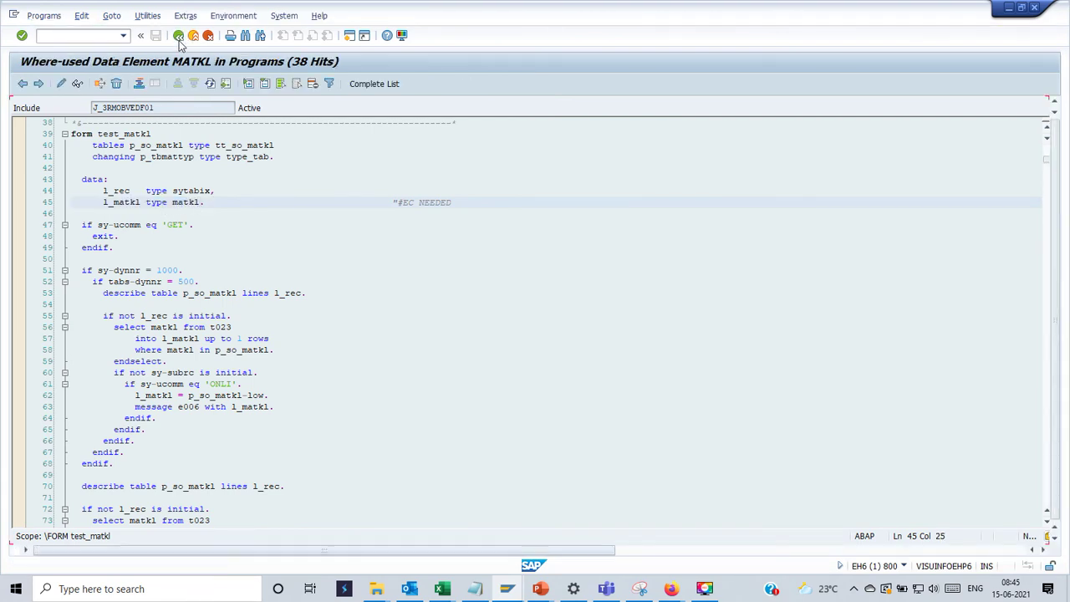
{"action": "left_click", "coordinate": [178, 38]}
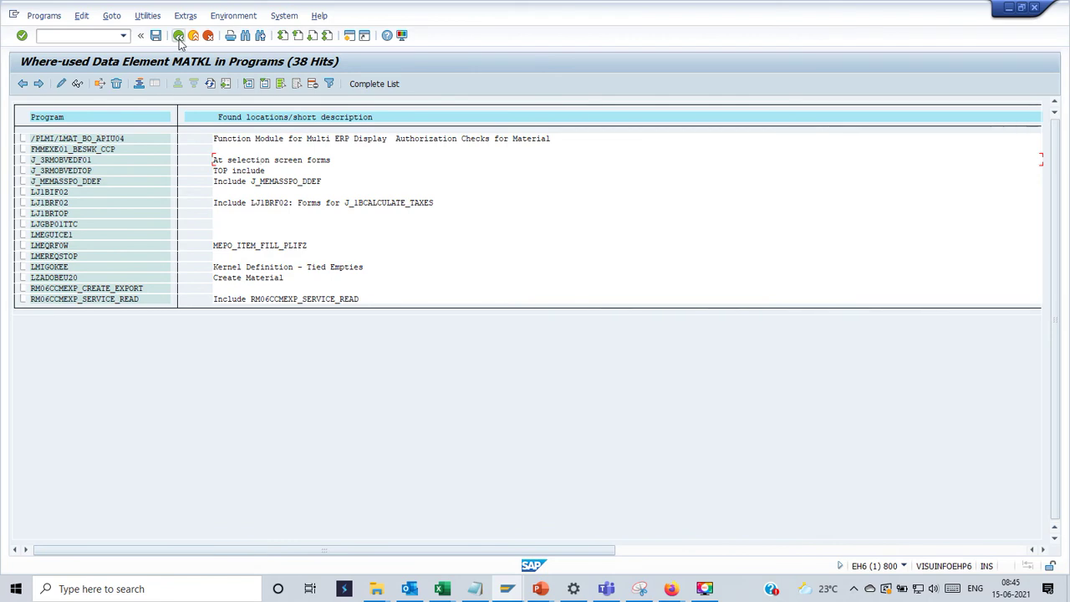
{"action": "left_click", "coordinate": [178, 37]}
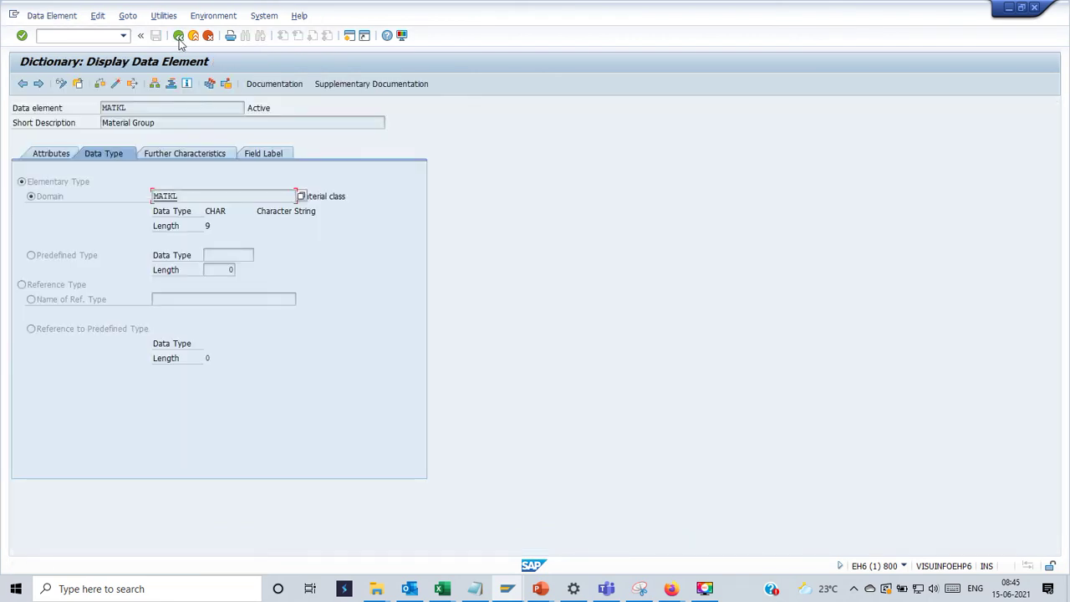
- Back on MARA, check MTART's search help H_T134, then view the Currency/Quantity Fields
{"action": "left_click", "coordinate": [178, 38]}
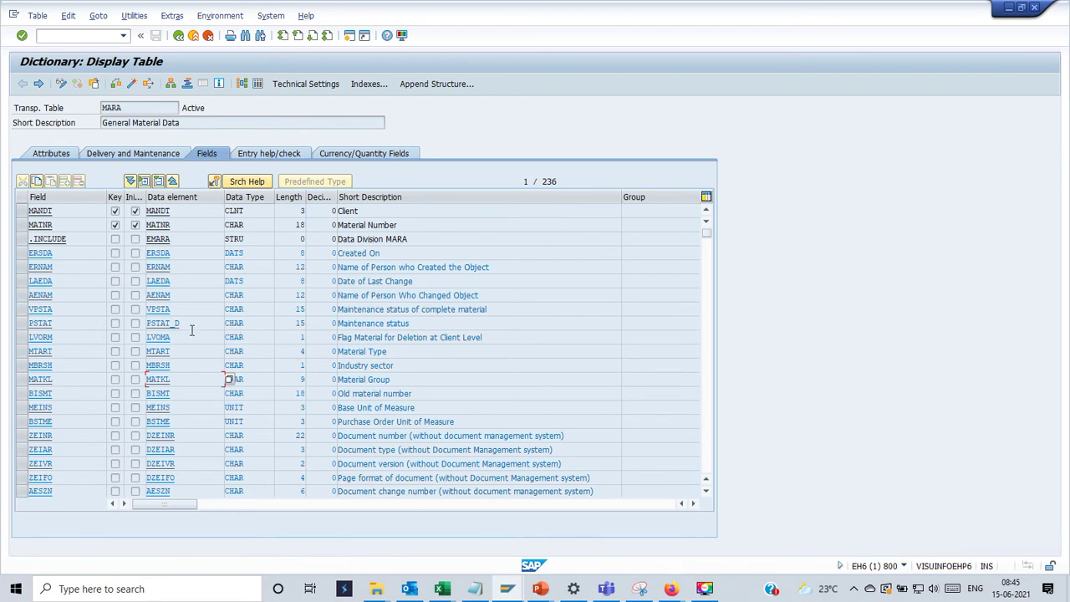
{"action": "left_click", "coordinate": [275, 159]}
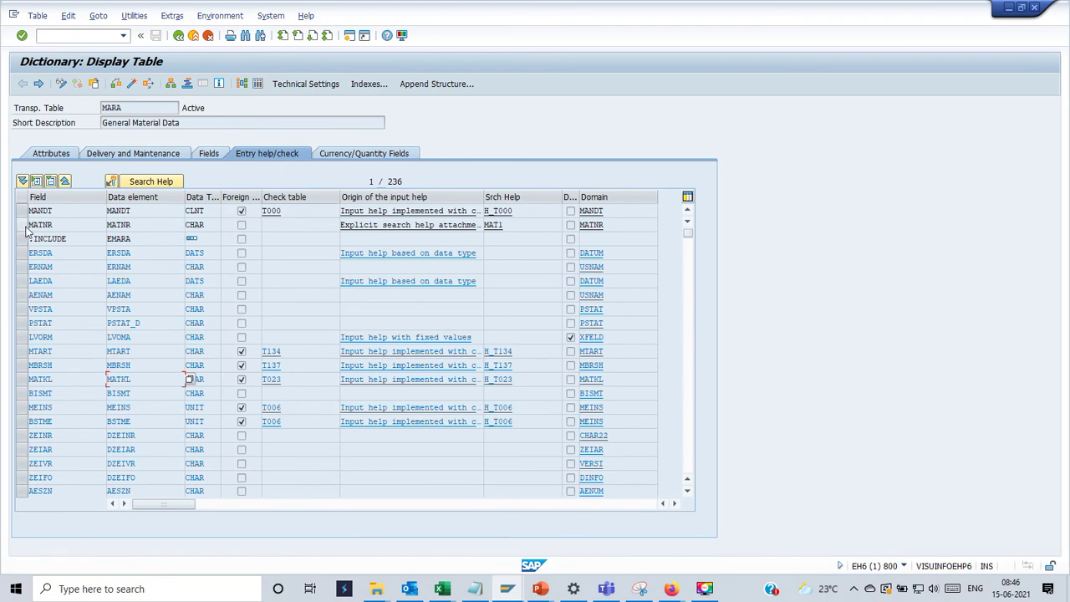
{"action": "left_click", "coordinate": [22, 351]}
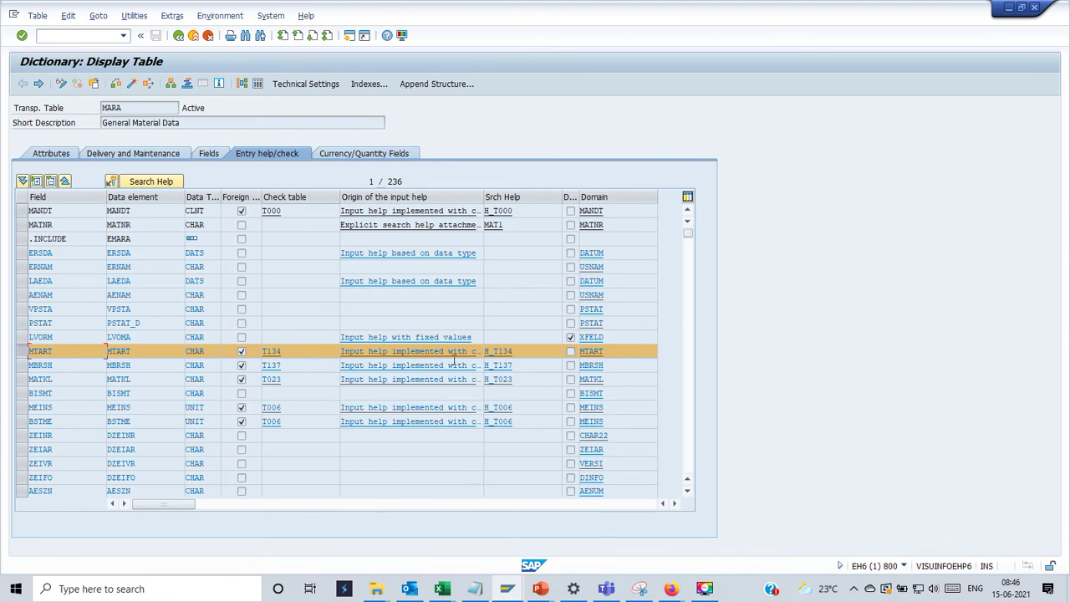
{"action": "left_click_drag", "start_coordinate": [525, 352], "coordinate": [484, 351]}
{"action": "key", "text": "Left"}
{"action": "left_click", "coordinate": [352, 156]}
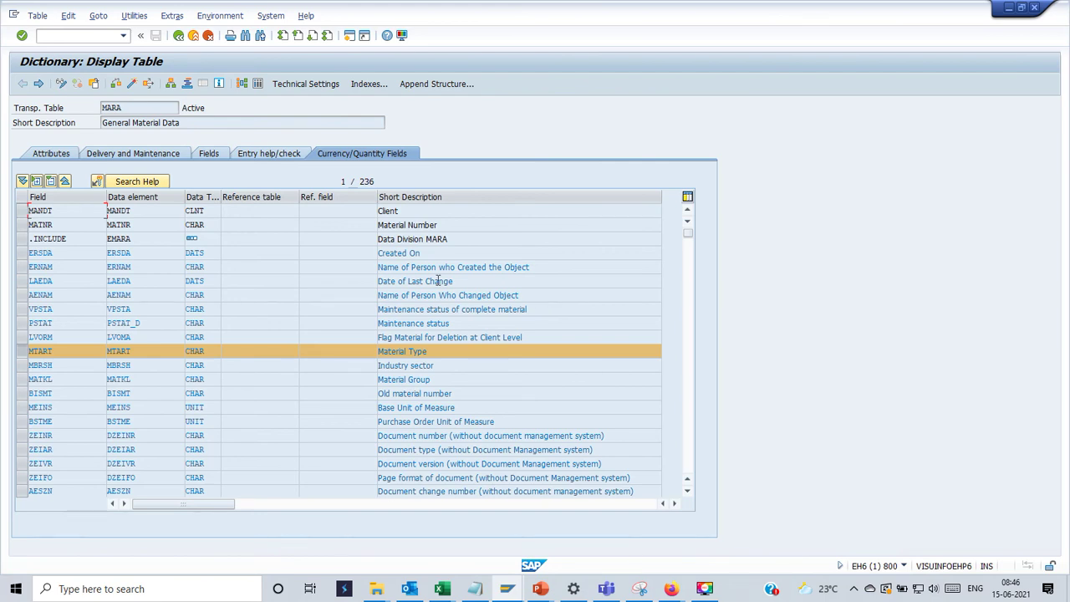
- Widen the Data Type column and check BRGEW's reference table MARA
{"action": "left_click", "coordinate": [247, 195]}
{"action": "left_click", "coordinate": [329, 194]}
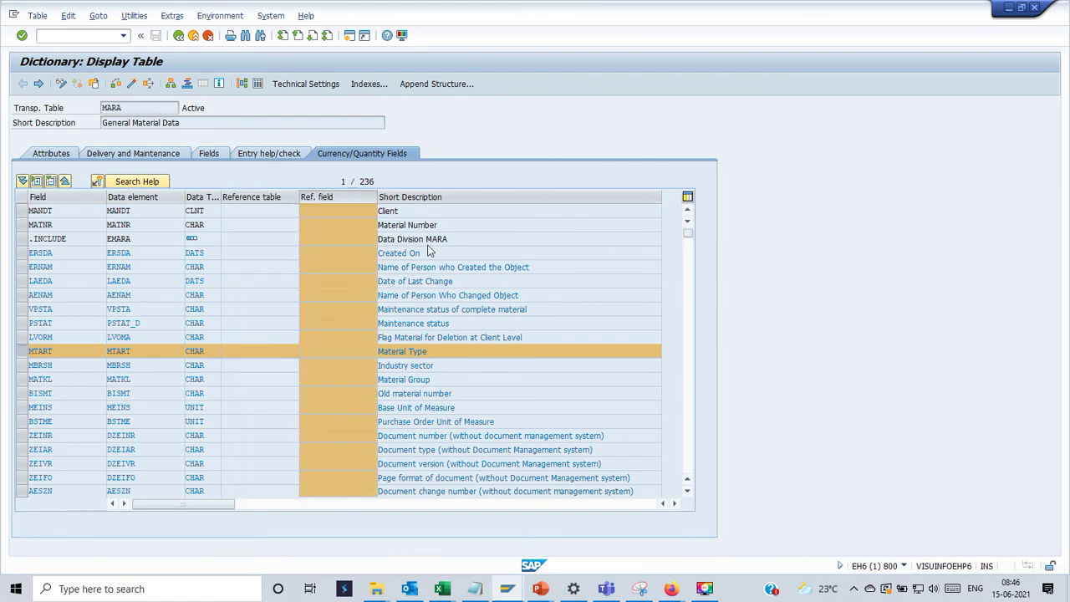
{"action": "scroll", "coordinate": [359, 271], "scroll_direction": "down", "scroll_amount": 10}
{"action": "scroll", "coordinate": [359, 272], "scroll_direction": "up", "scroll_amount": 1}
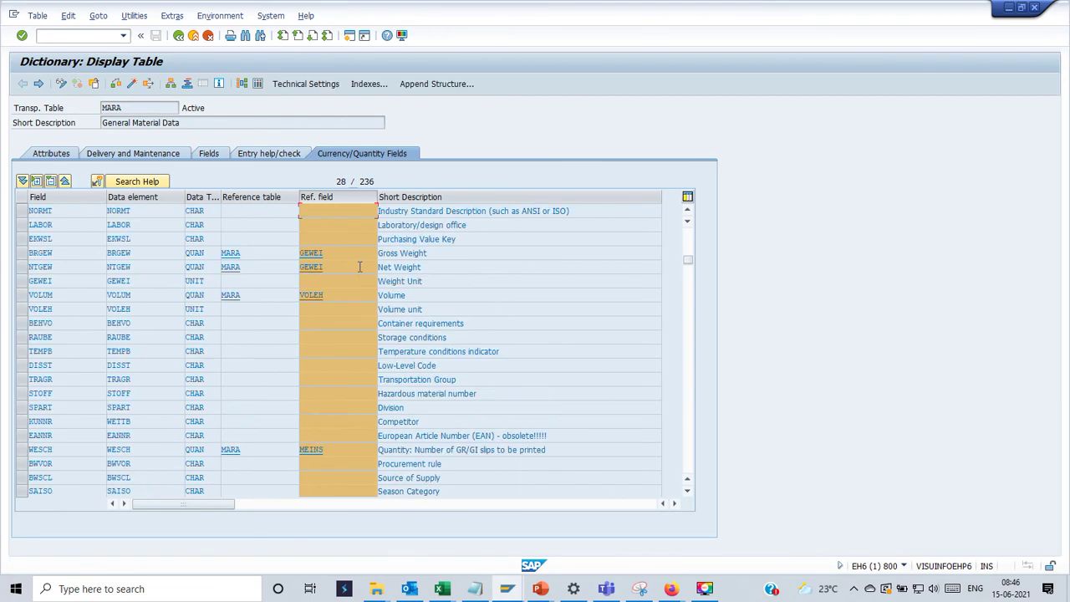
{"action": "left_click", "coordinate": [23, 252]}
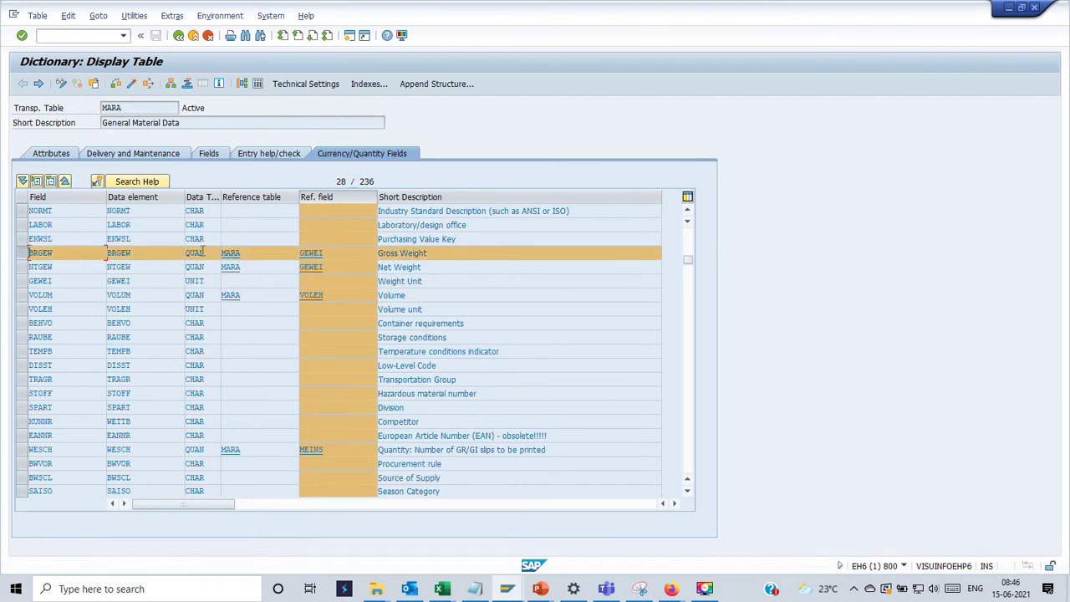
{"action": "left_click_drag", "start_coordinate": [224, 195], "coordinate": [261, 194]}
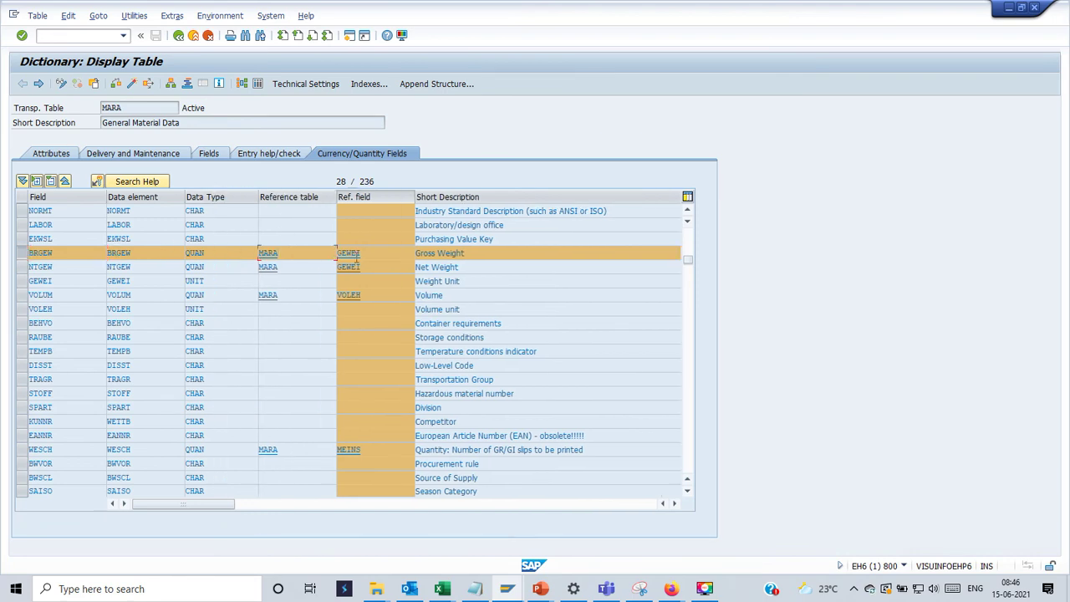
{"action": "double_click", "coordinate": [285, 255]}
{"action": "left_click_drag", "start_coordinate": [161, 123], "coordinate": [112, 122]}
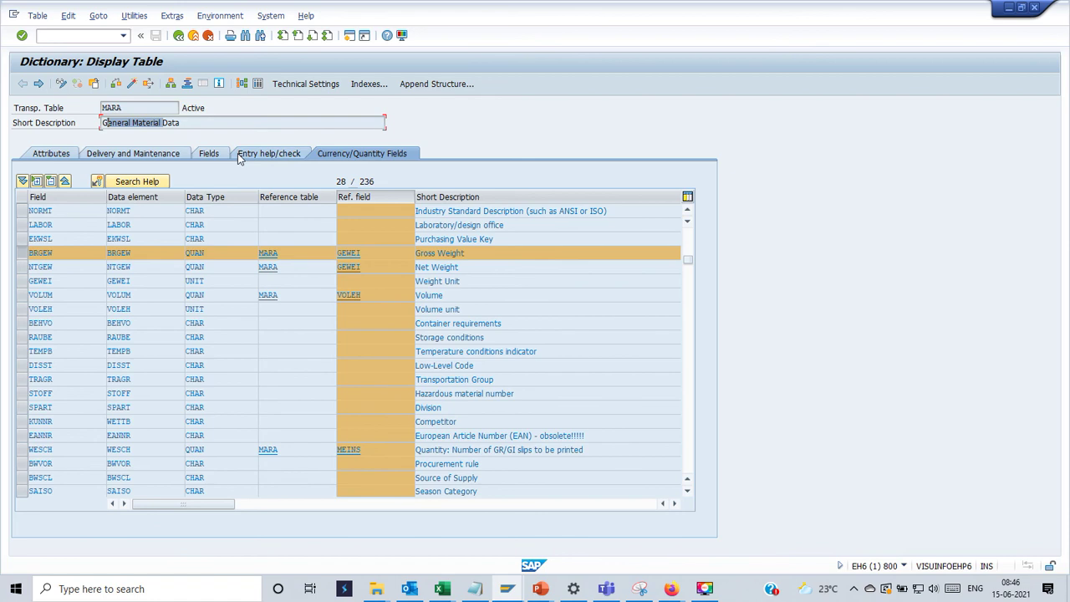
{"action": "left_click", "coordinate": [224, 256]}
- Select quantity rows NTGEW, WESCH, LAENG, BREIT, HOEHE, ERGEW, ERVOL, then reopen Entry help/check
{"action": "left_click", "coordinate": [22, 267]}
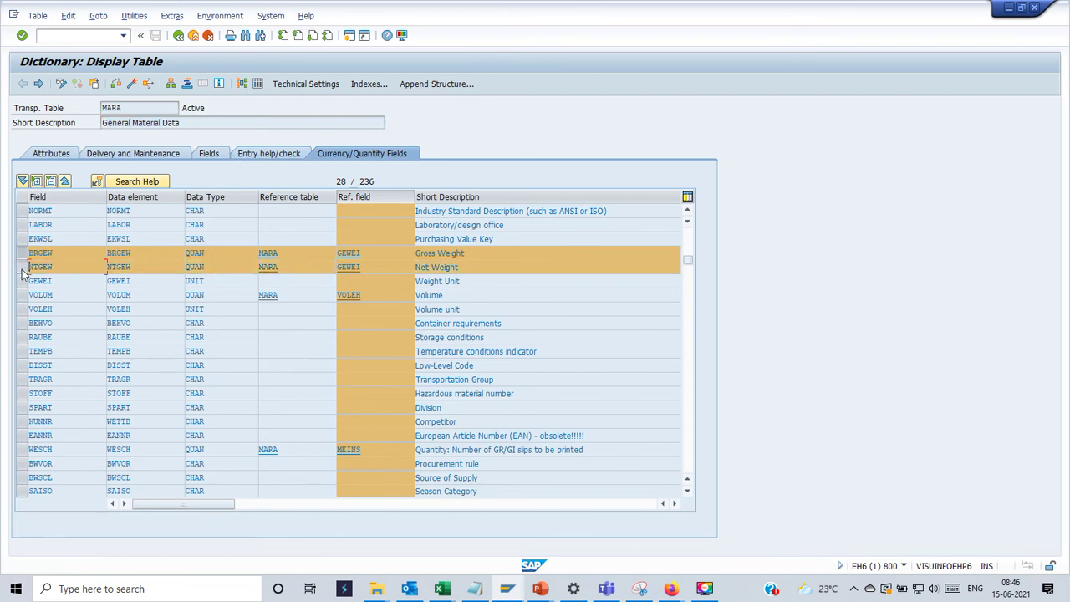
{"action": "left_click", "coordinate": [21, 450]}
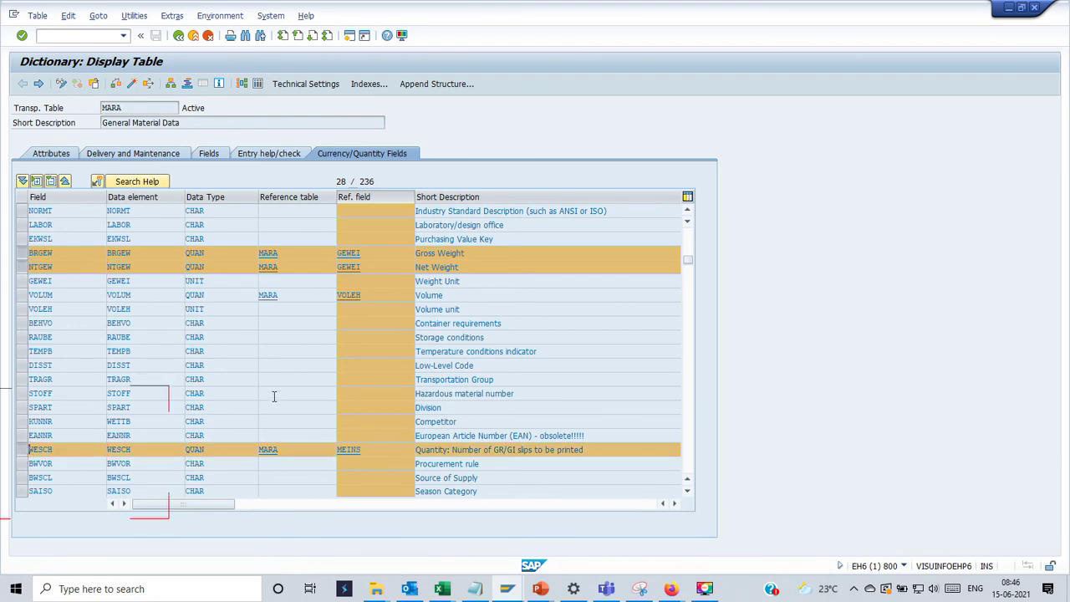
{"action": "scroll", "coordinate": [274, 395], "scroll_direction": "down", "scroll_amount": 1}
{"action": "scroll", "coordinate": [274, 394], "scroll_direction": "down", "scroll_amount": 5}
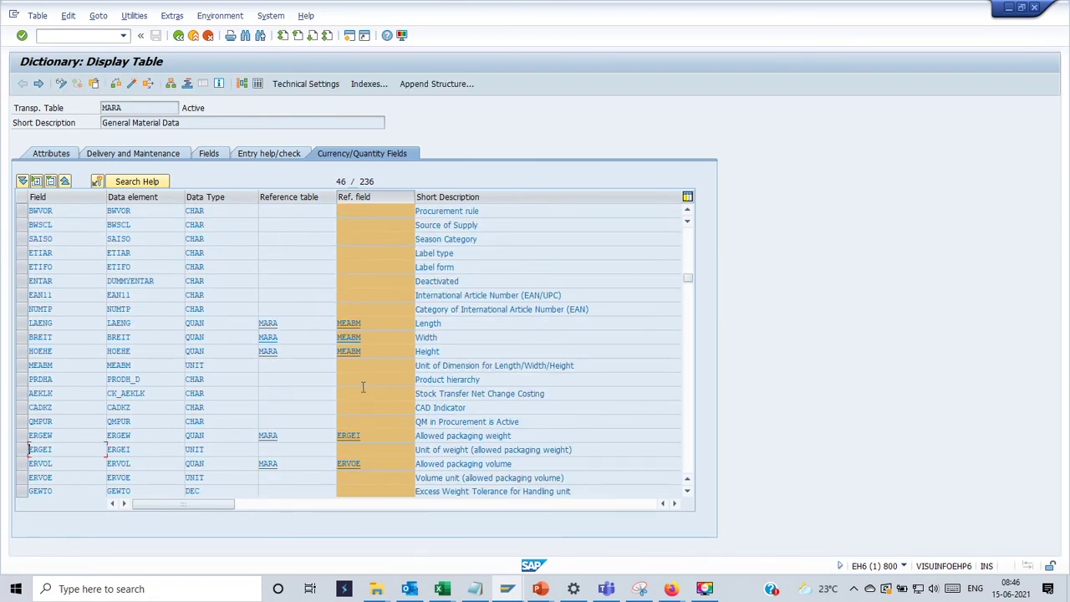
{"action": "left_click", "coordinate": [21, 323]}
{"action": "left_click", "coordinate": [22, 337]}
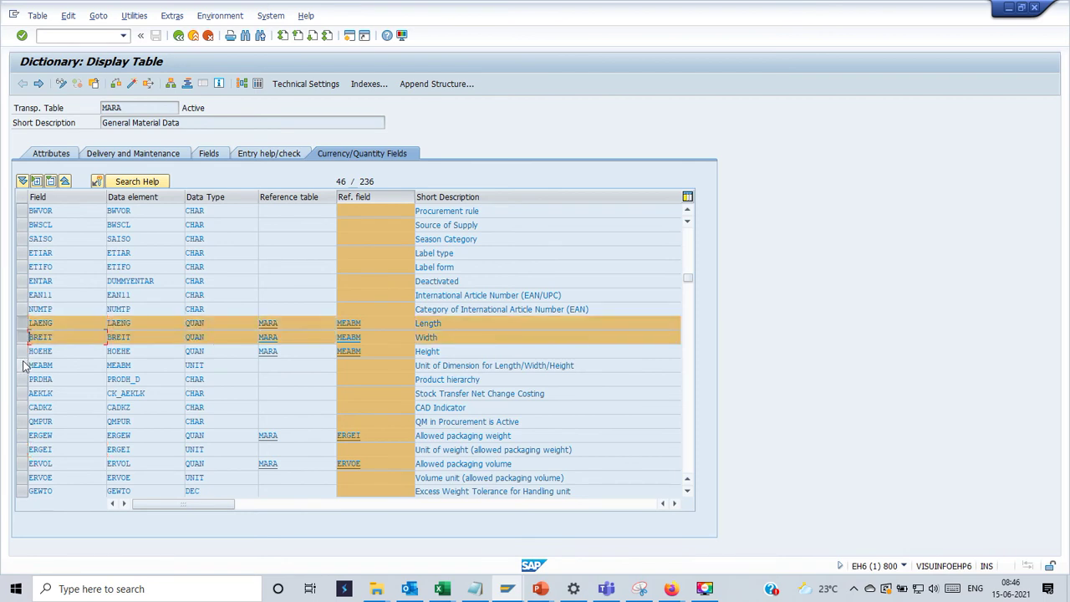
{"action": "left_click", "coordinate": [23, 364]}
{"action": "left_click", "coordinate": [23, 366]}
{"action": "left_click", "coordinate": [22, 351]}
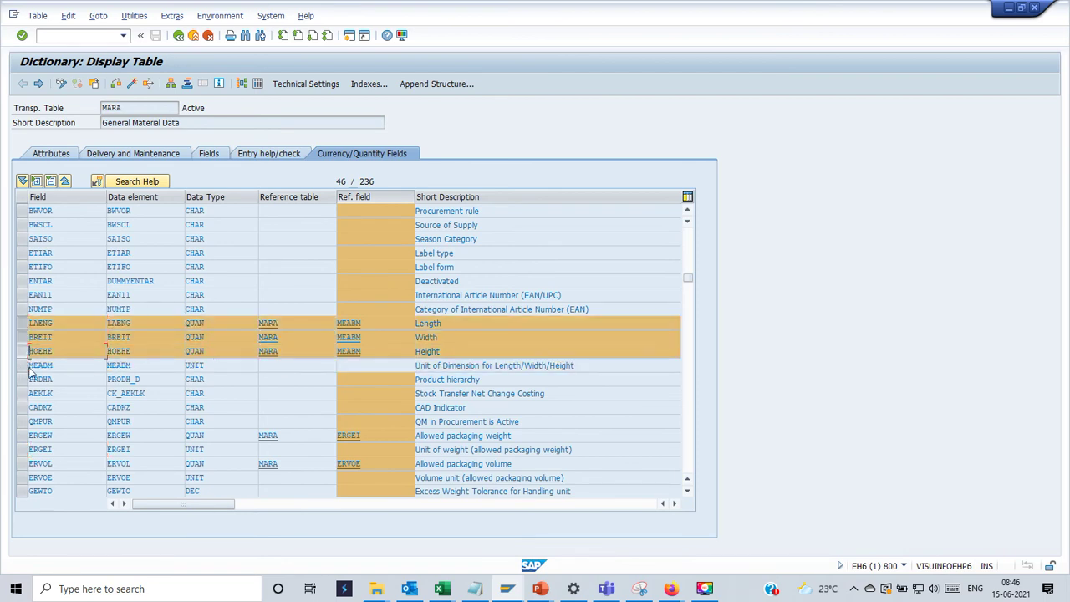
{"action": "left_click", "coordinate": [21, 435]}
{"action": "left_click", "coordinate": [21, 464]}
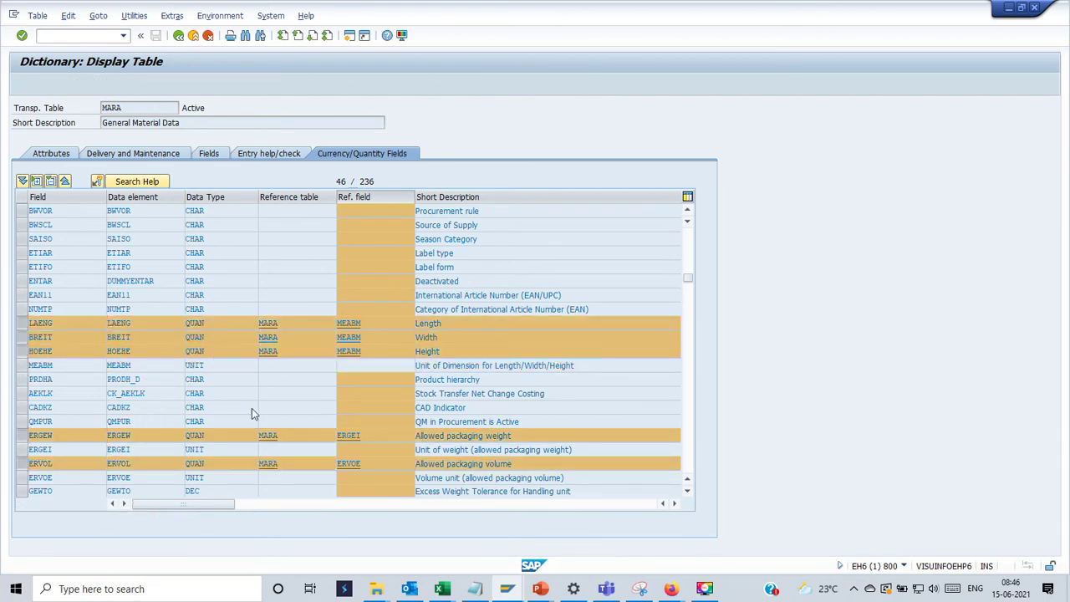
{"action": "scroll", "coordinate": [251, 408], "scroll_direction": "down", "scroll_amount": 3}
{"action": "scroll", "coordinate": [320, 373], "scroll_direction": "down", "scroll_amount": 1}
{"action": "scroll", "coordinate": [275, 137], "scroll_direction": "up", "scroll_amount": 4}
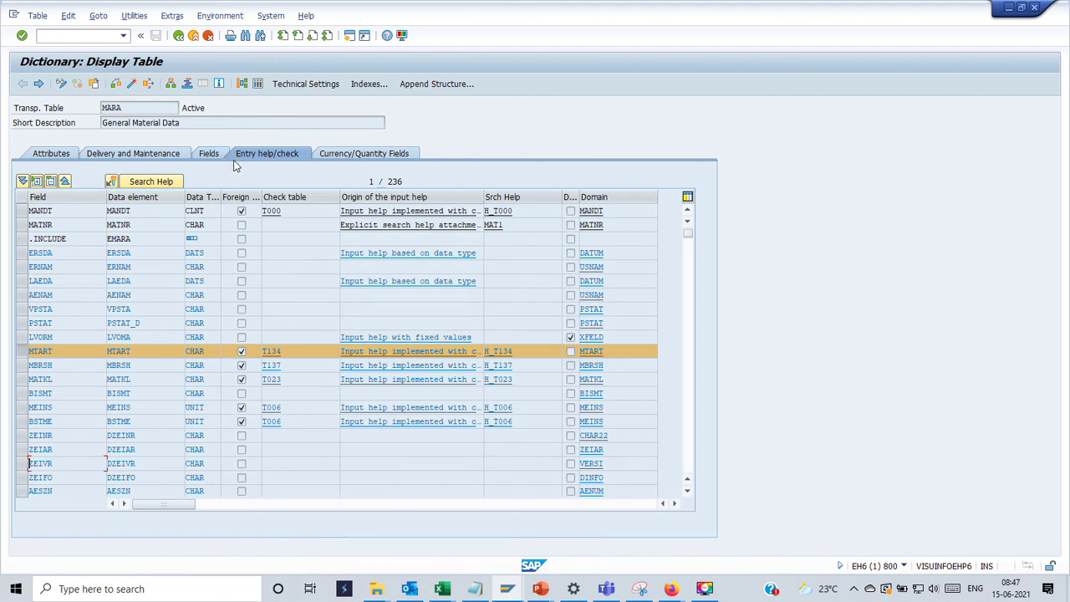
{"action": "left_click", "coordinate": [134, 154]}
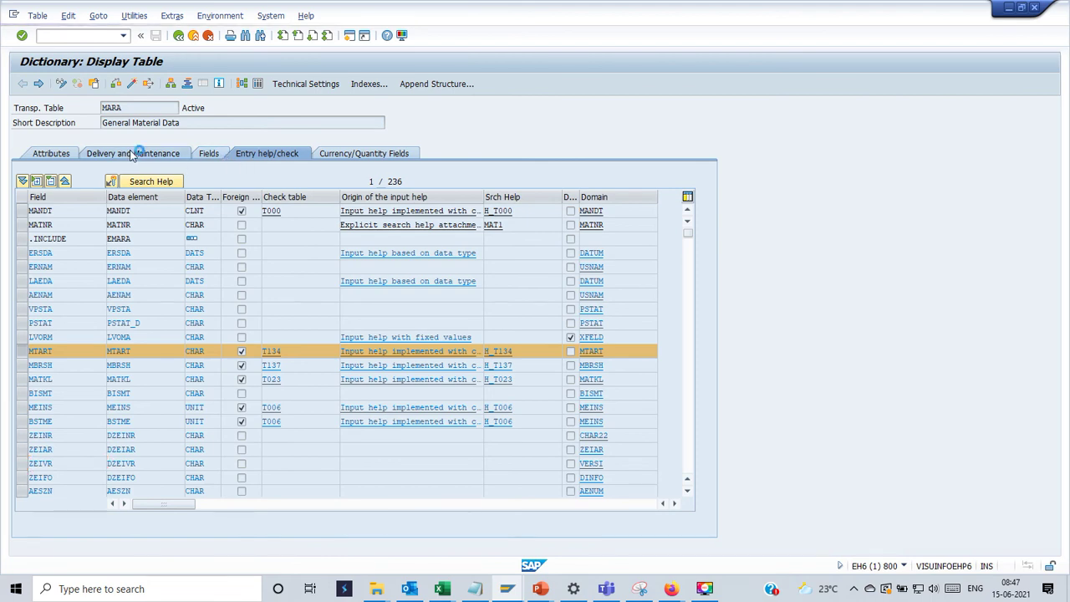
- Return to MARA's field list and scroll to the final textile fiber and brand fields
{"action": "left_click", "coordinate": [216, 153]}
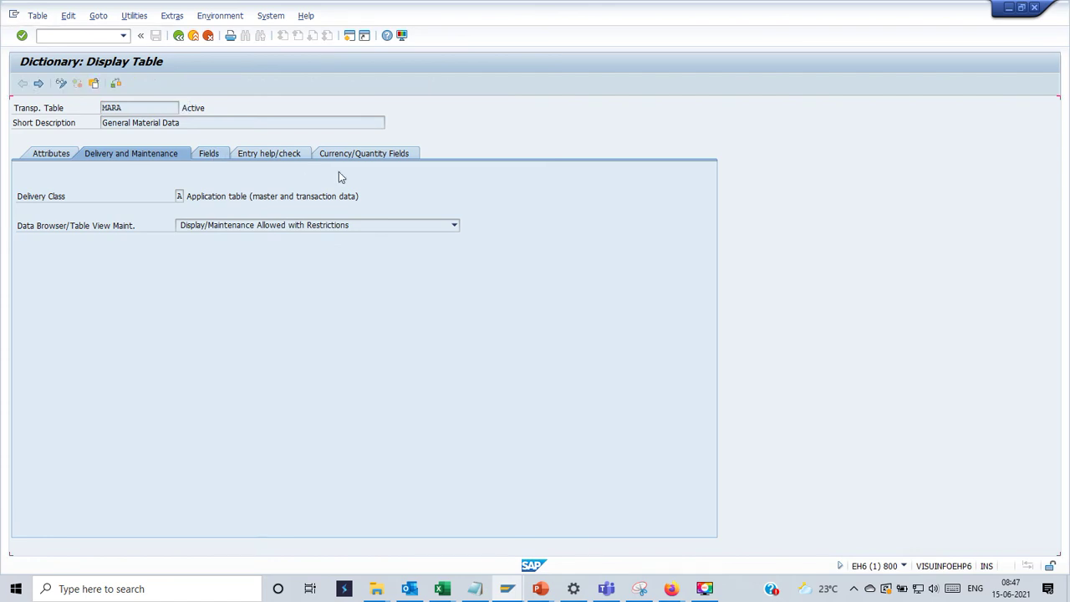
{"action": "scroll", "coordinate": [660, 265], "scroll_direction": "down", "scroll_amount": 7}
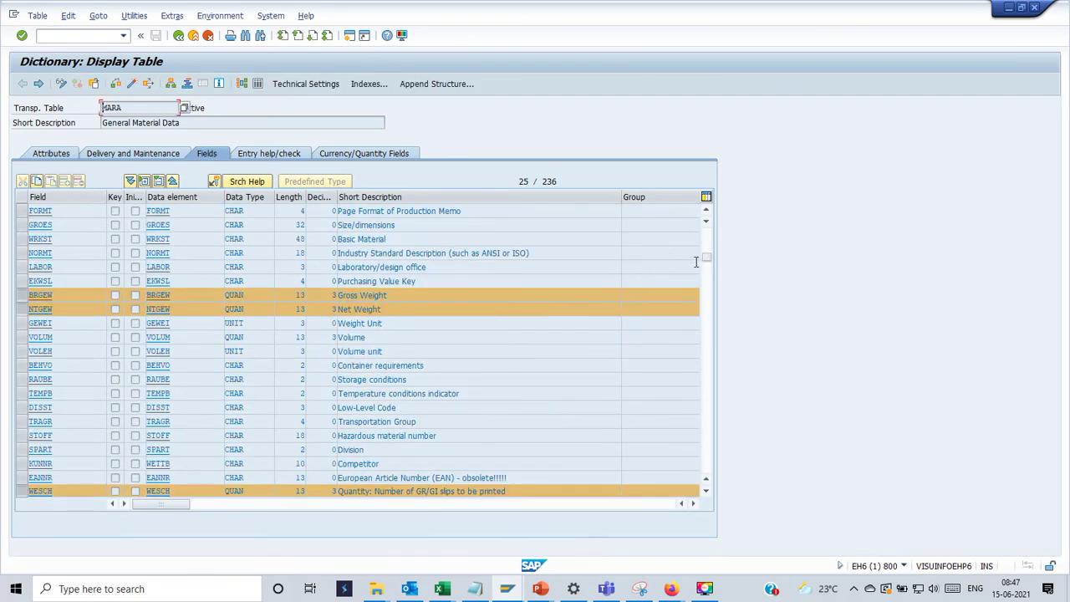
{"action": "left_click_drag", "start_coordinate": [706, 260], "coordinate": [706, 466]}
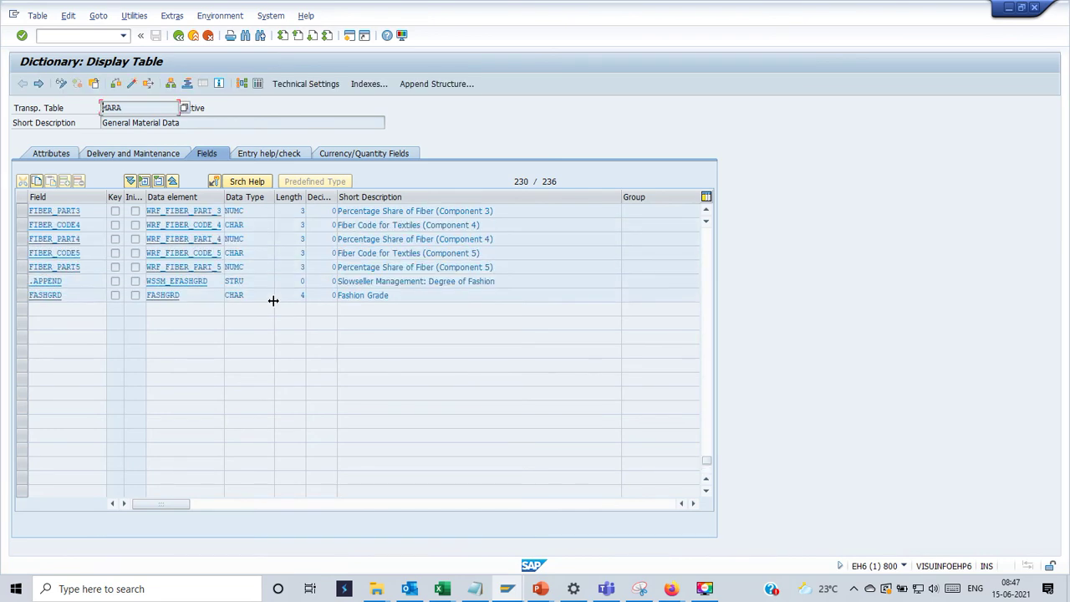
{"action": "scroll", "coordinate": [274, 302], "scroll_direction": "up", "scroll_amount": 2}
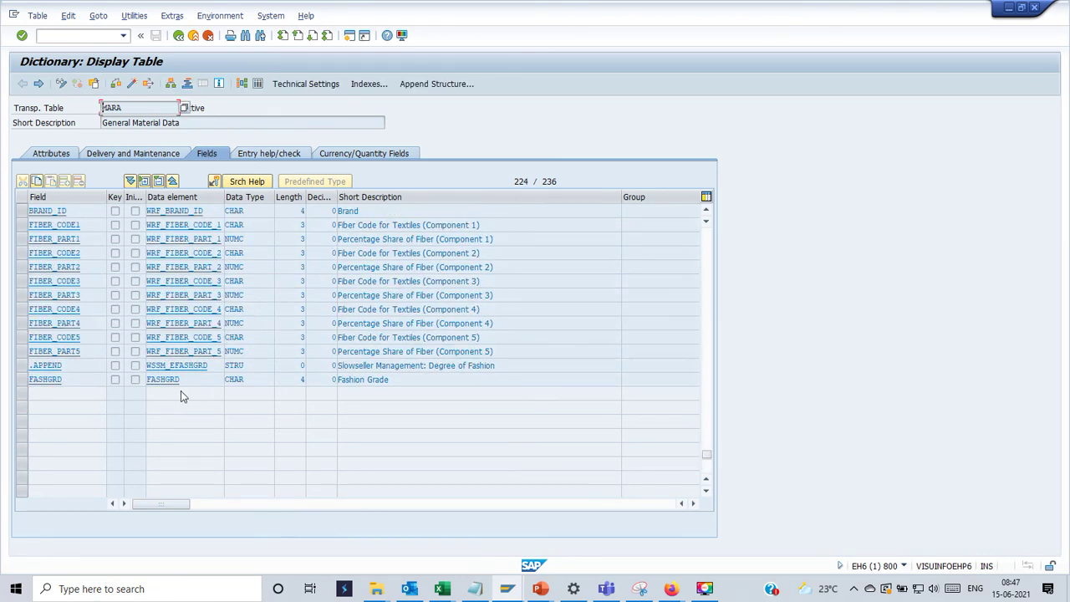
{"action": "scroll", "coordinate": [215, 351], "scroll_direction": "up", "scroll_amount": 2}
{"action": "scroll", "coordinate": [216, 345], "scroll_direction": "up", "scroll_amount": 1}
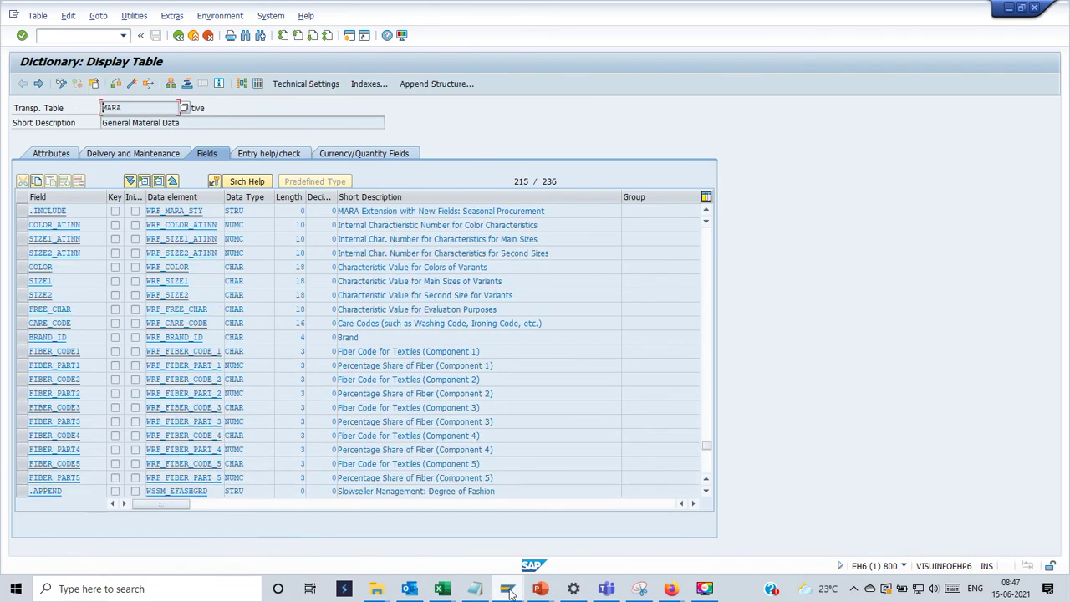
- Change the PowerPoint slide heading to '3 ways'
{"action": "mouse_move", "coordinate": [540, 589]}
{"action": "left_click", "coordinate": [511, 533]}
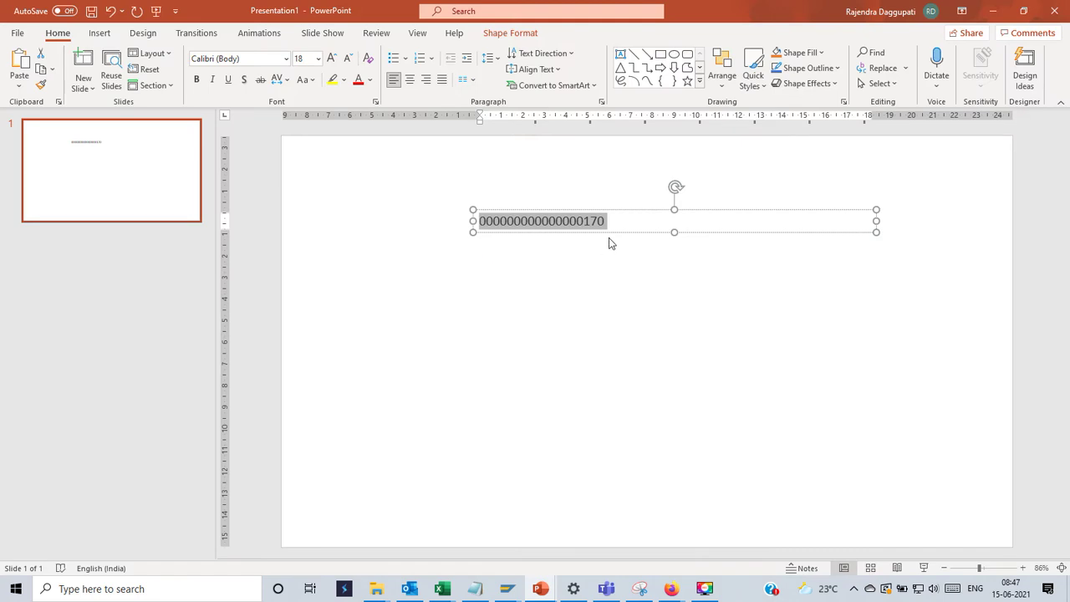
{"action": "key", "text": "BackSpace"}
{"action": "type", "text": "3 wsy"}
{"action": "key", "text": "BackSpace"}
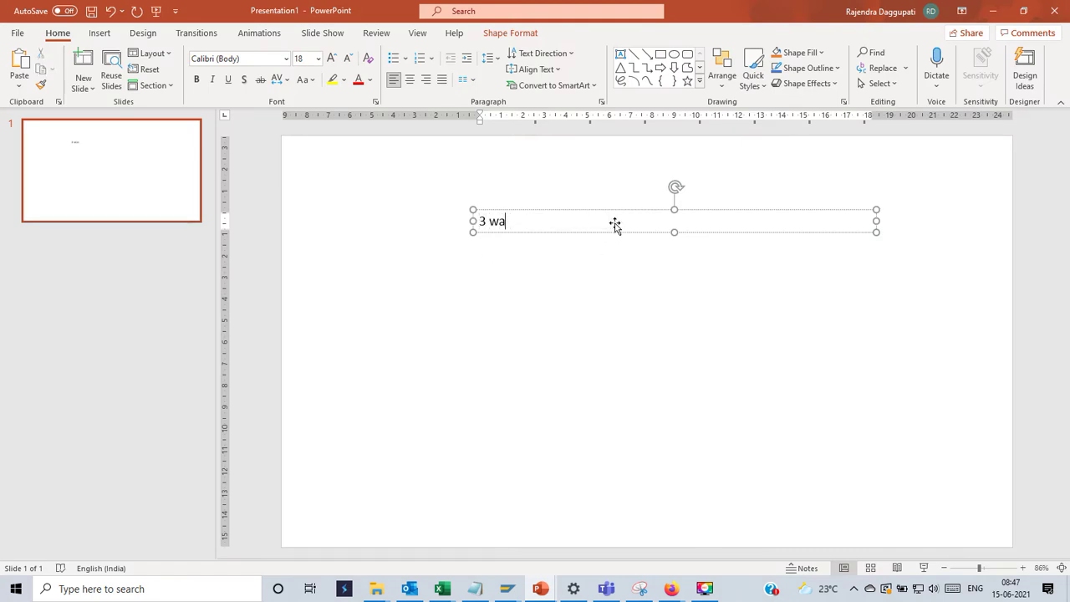
{"action": "type", "text": "ys"}
{"action": "key", "text": "Return"}
- List '1. Customer Includes -- CI.' and 'Include structrues' under the heading
{"action": "type", "text": "1. "}
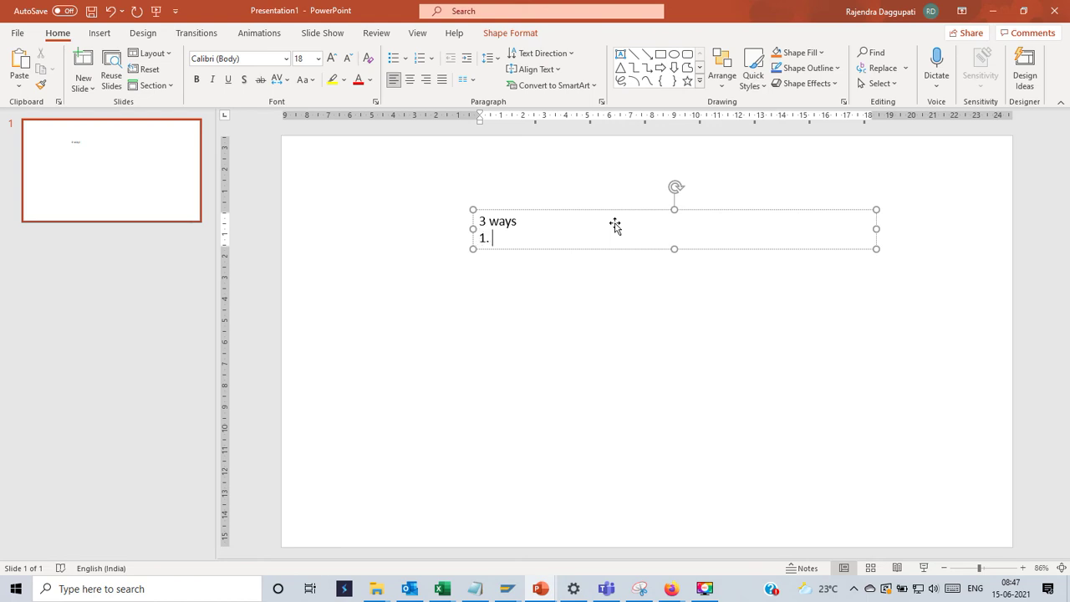
{"action": "type", "text": "Customer"}
{"action": "type", "text": "Inc"}
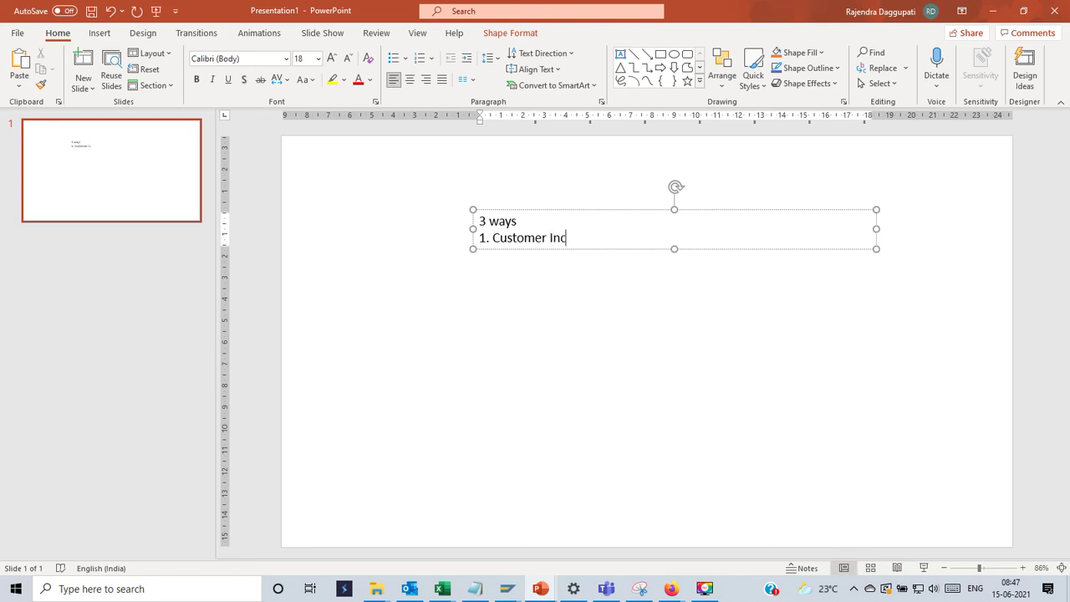
{"action": "type", "text": "ludes -- Cl>"}
{"action": "key", "text": "BackSpace"}
{"action": "type", "text": "."}
{"action": "key", "text": "Return"}
{"action": "type", "text": "2."}
{"action": "key", "text": "BackSpace"}
{"action": "key", "text": "BackSpace"}
{"action": "key", "text": "BackSpace"}
{"action": "type", "text": "Inclu"}
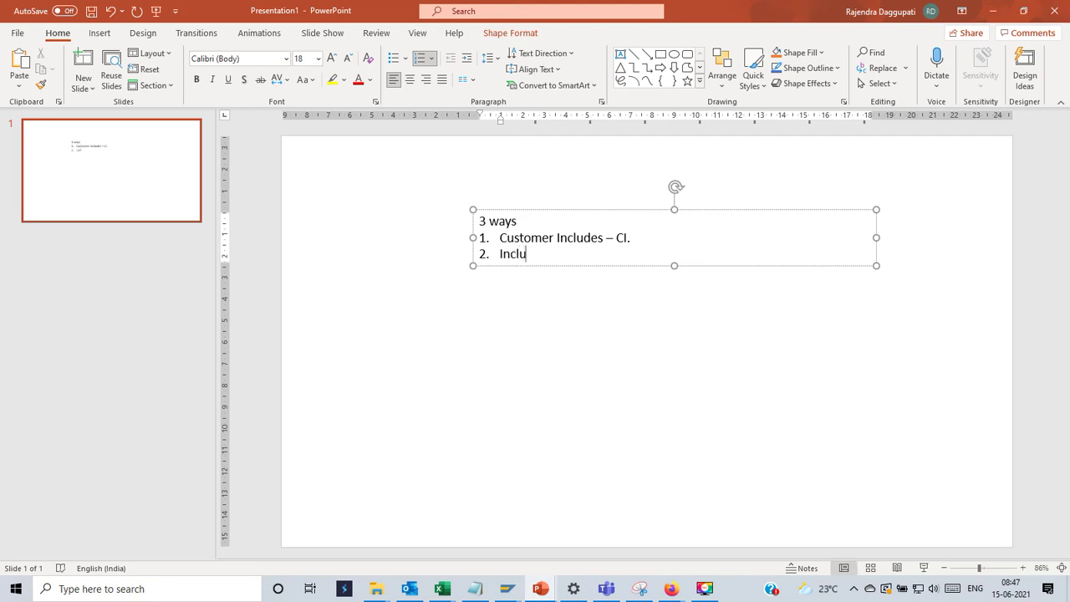
{"action": "type", "text": "de structrues"}
- Add 'Append Structure' as the third item and return to SAP GUI
{"action": "key", "text": "Return"}
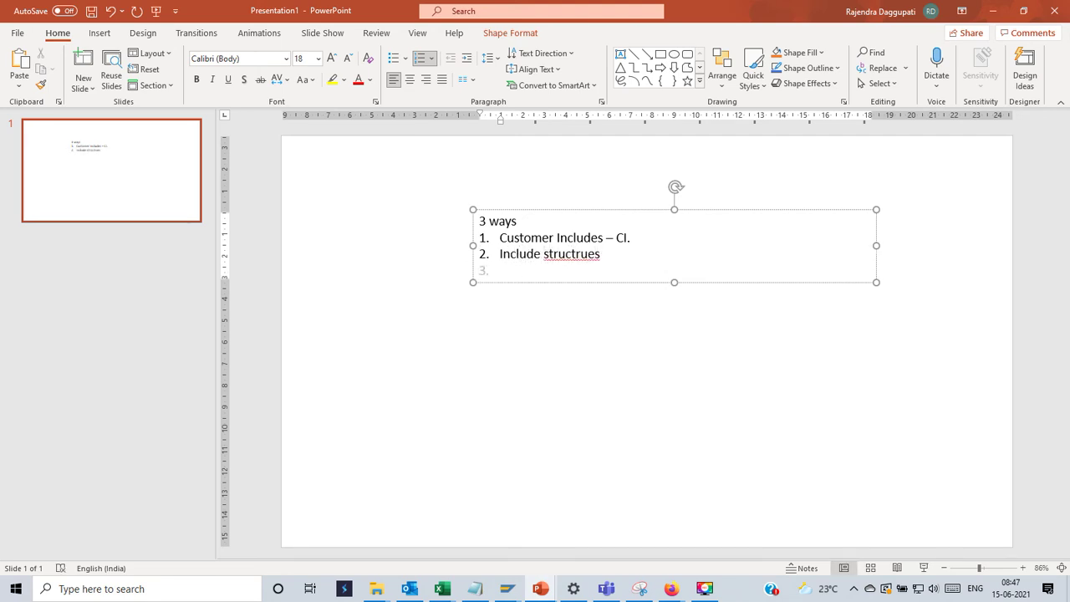
{"action": "type", "text": "Append"}
{"action": "key", "text": "BackSpace"}
{"action": "type", "text": "nd Structures"}
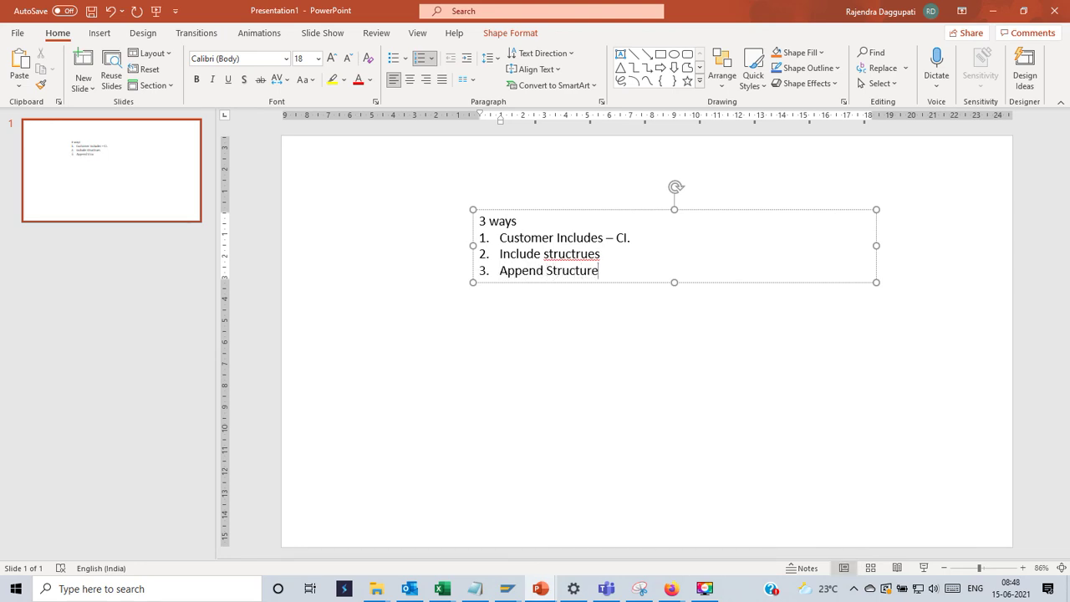
{"action": "key", "text": "alt+Tab"}
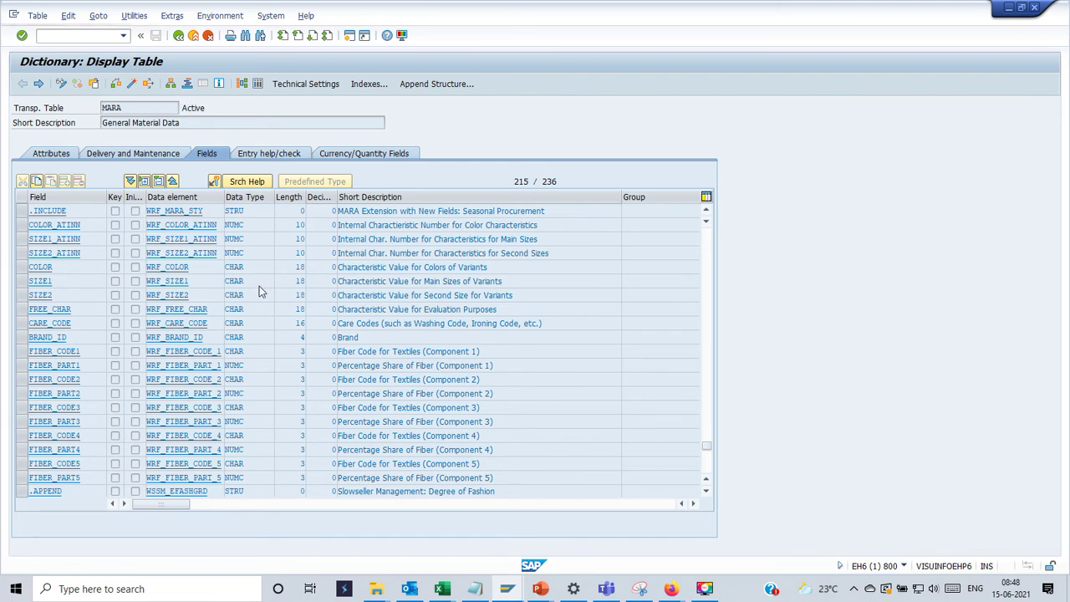
{"action": "scroll", "coordinate": [256, 281], "scroll_direction": "down", "scroll_amount": 6}
{"action": "scroll", "coordinate": [244, 294], "scroll_direction": "up", "scroll_amount": 1}
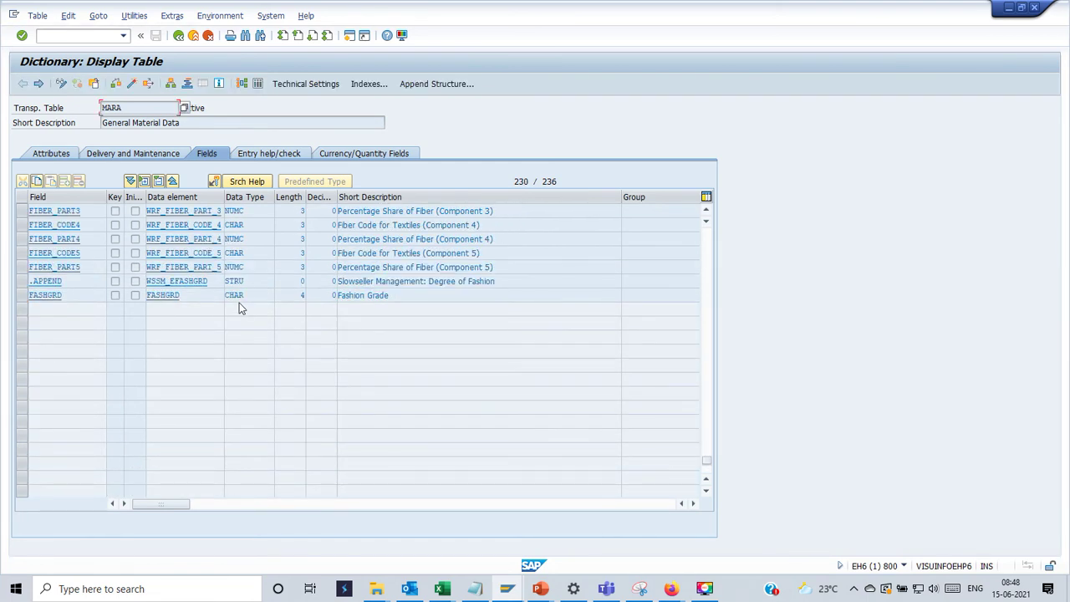
{"action": "left_click", "coordinate": [23, 281]}
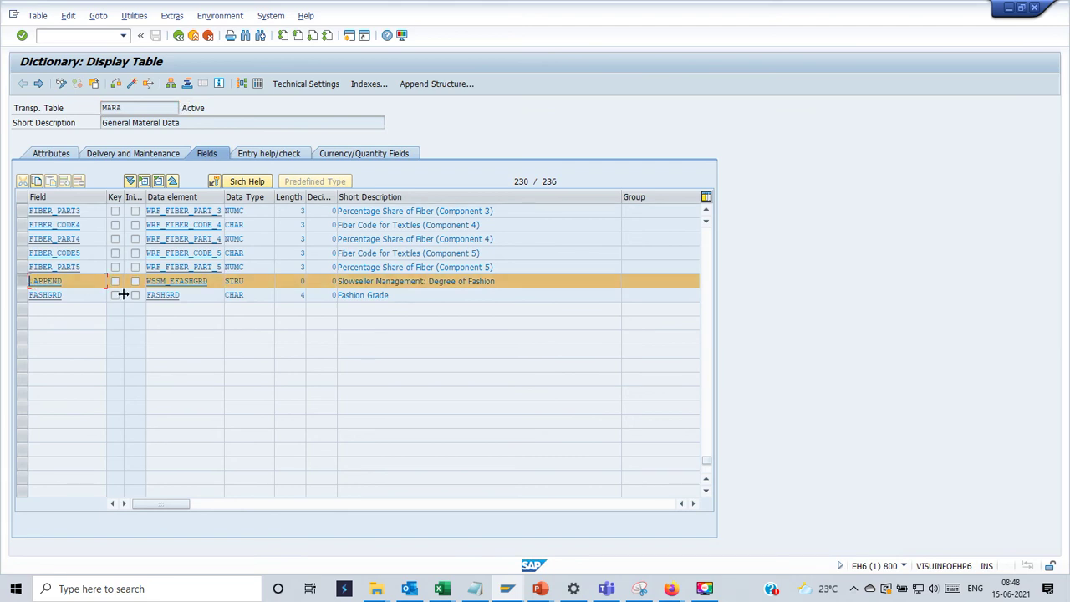
{"action": "left_click", "coordinate": [184, 281]}
{"action": "key", "text": "Return"}
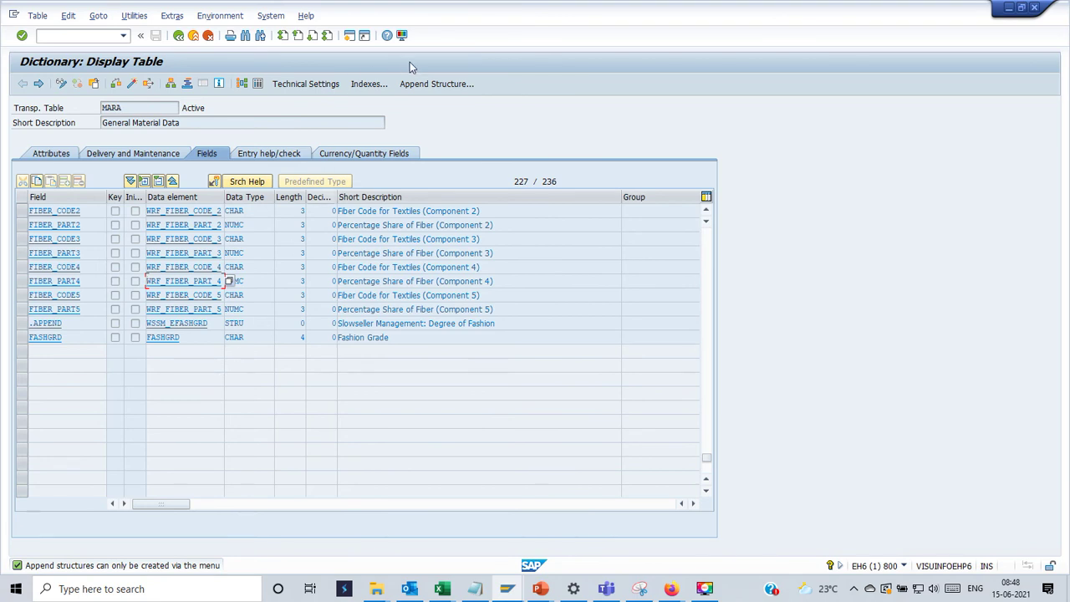
{"action": "left_click", "coordinate": [430, 85]}
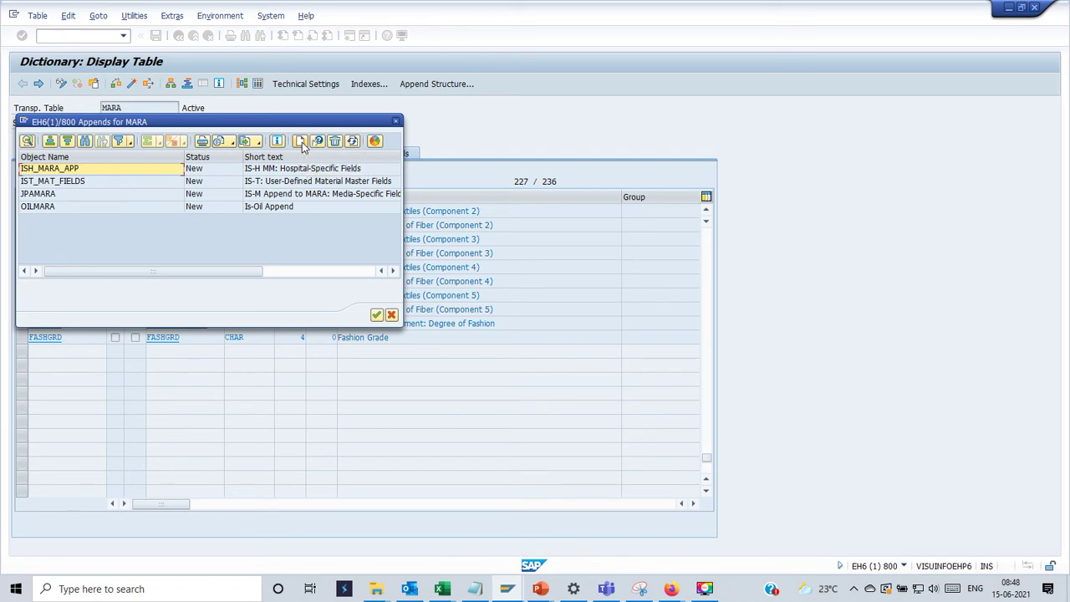
{"action": "left_click", "coordinate": [396, 121]}
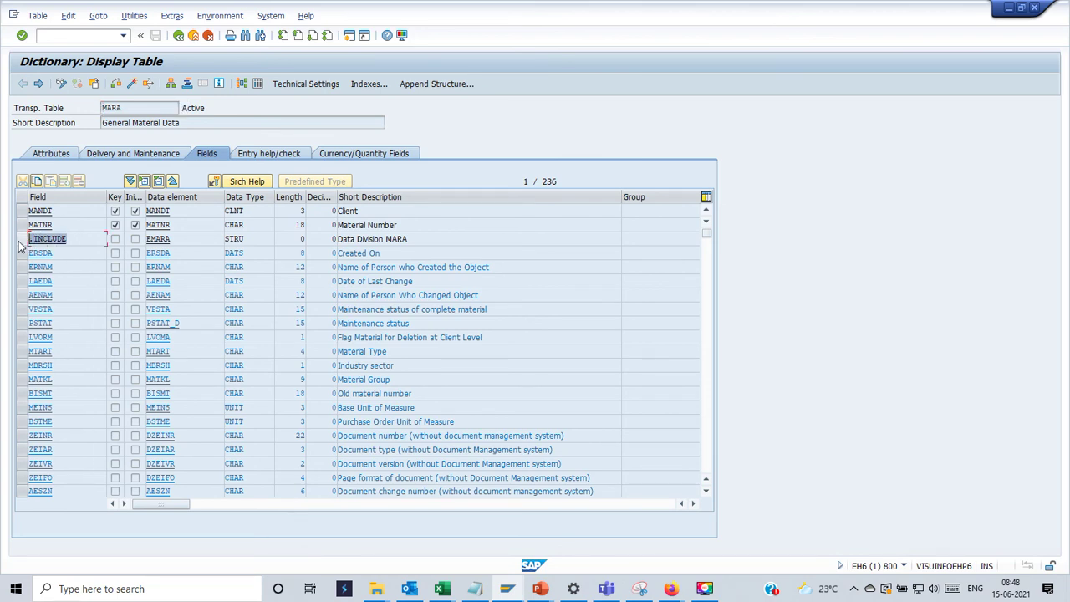
- Open include structure EMARA from MARA's .INCLUDE row with F2
{"action": "left_click", "coordinate": [21, 239]}
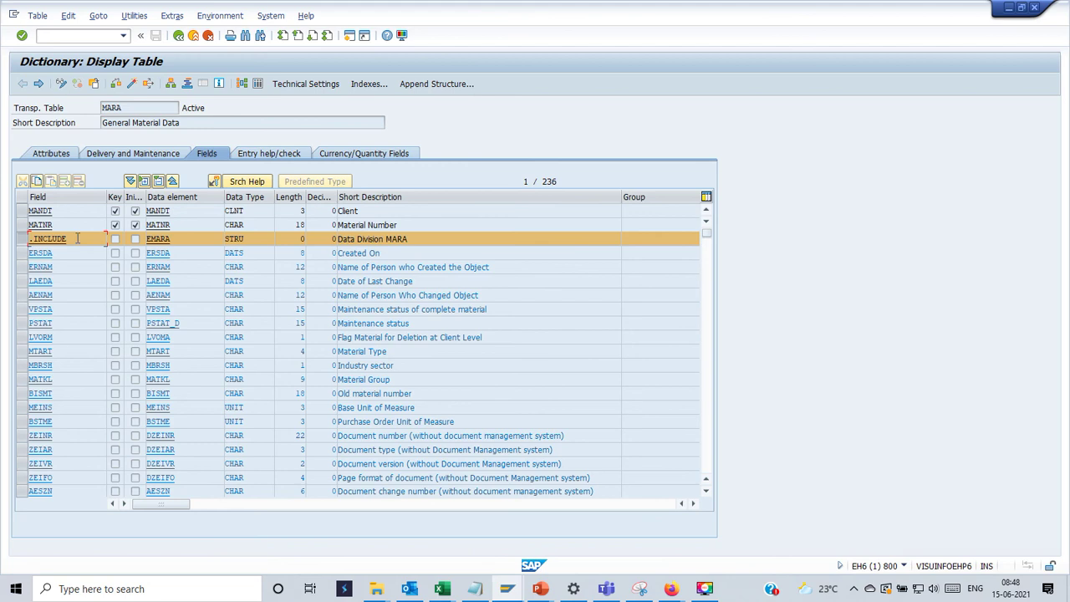
{"action": "left_click", "coordinate": [159, 239]}
{"action": "key", "text": "Left"}
{"action": "key", "text": "Left"}
{"action": "key", "text": "Left"}
{"action": "key", "text": "Right"}
{"action": "key", "text": "Right"}
{"action": "key", "text": "Right"}
{"action": "key", "text": "Right"}
{"action": "key", "text": "Right"}
{"action": "key", "text": "F2"}
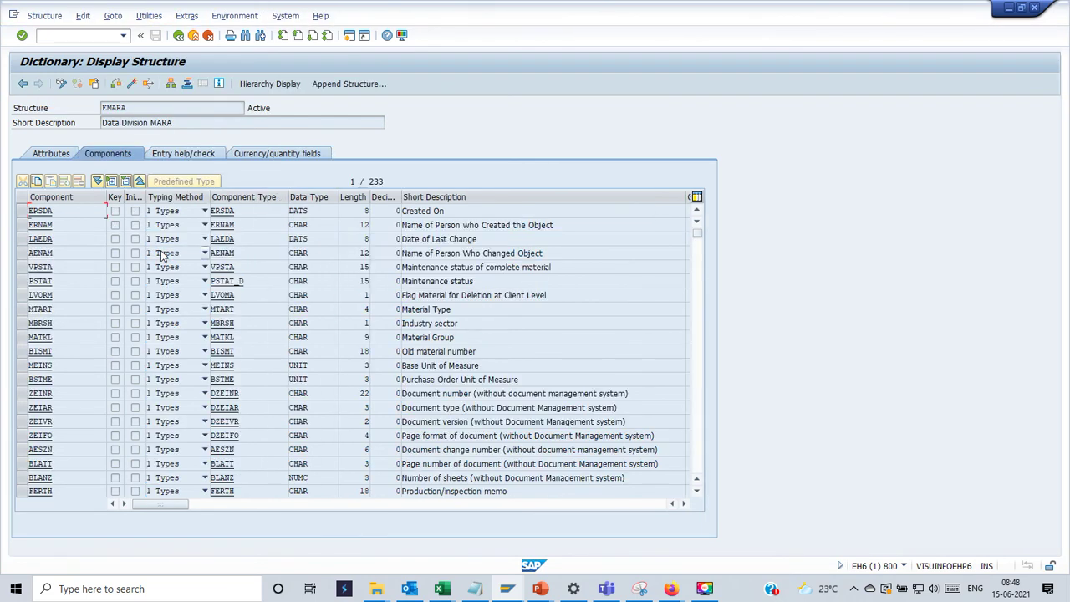
- Review EMARA's Attributes, Entry help/check and Currency/quantity fields tabs, then go back to MARA
{"action": "left_click_drag", "start_coordinate": [12, 107], "coordinate": [60, 107]}
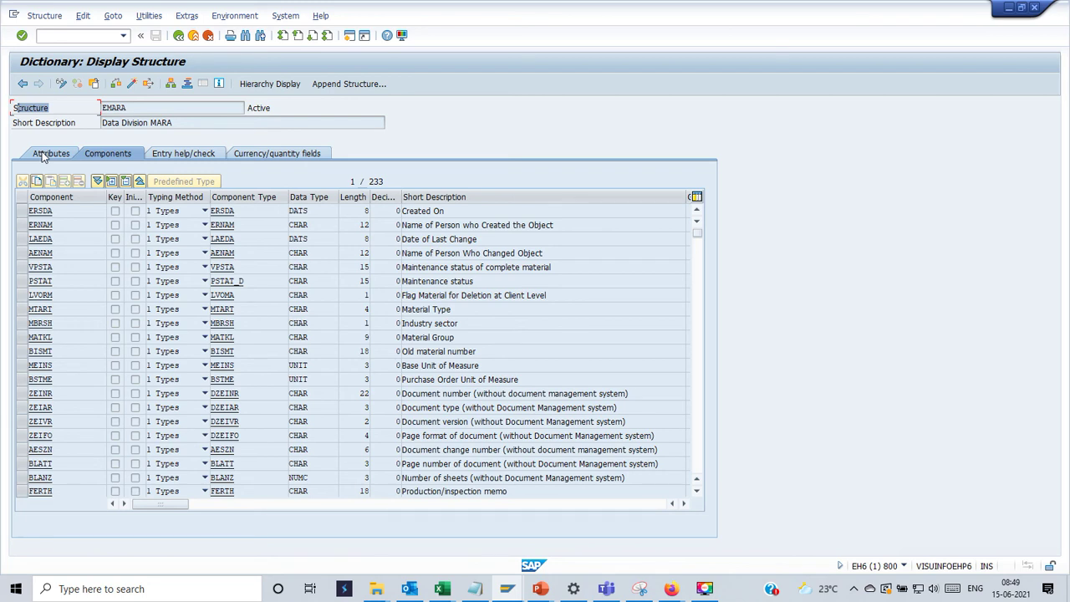
{"action": "left_click", "coordinate": [41, 153]}
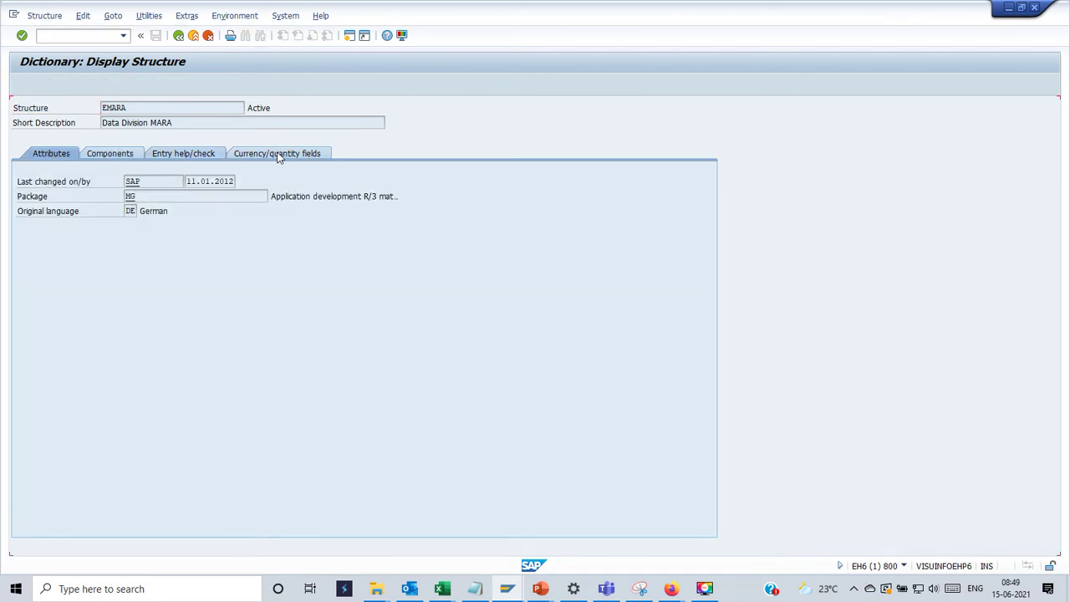
{"action": "left_click", "coordinate": [213, 156]}
{"action": "left_click", "coordinate": [275, 154]}
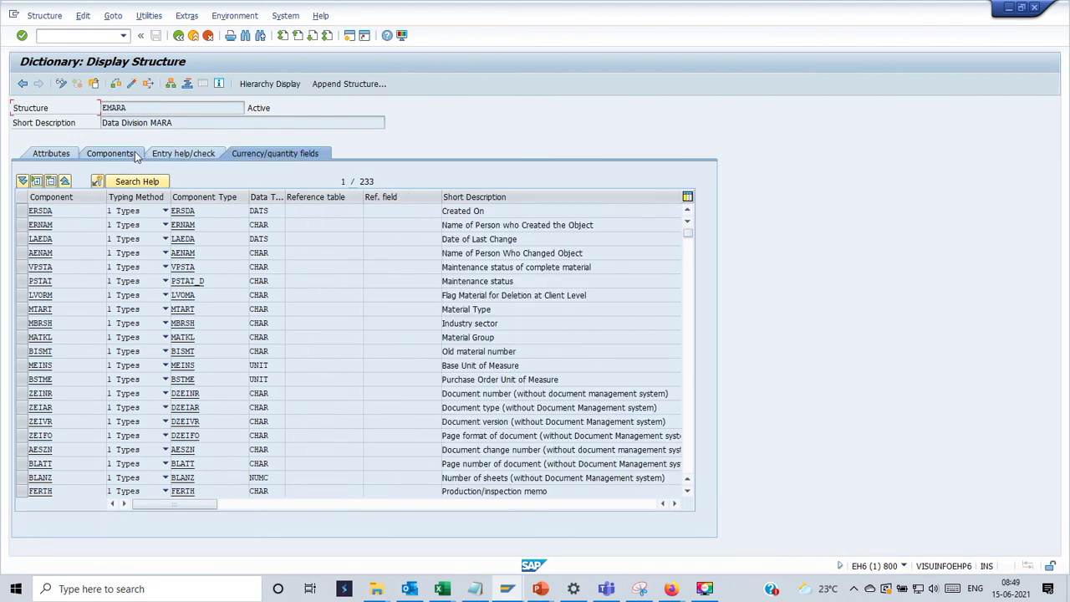
{"action": "left_click", "coordinate": [178, 36]}
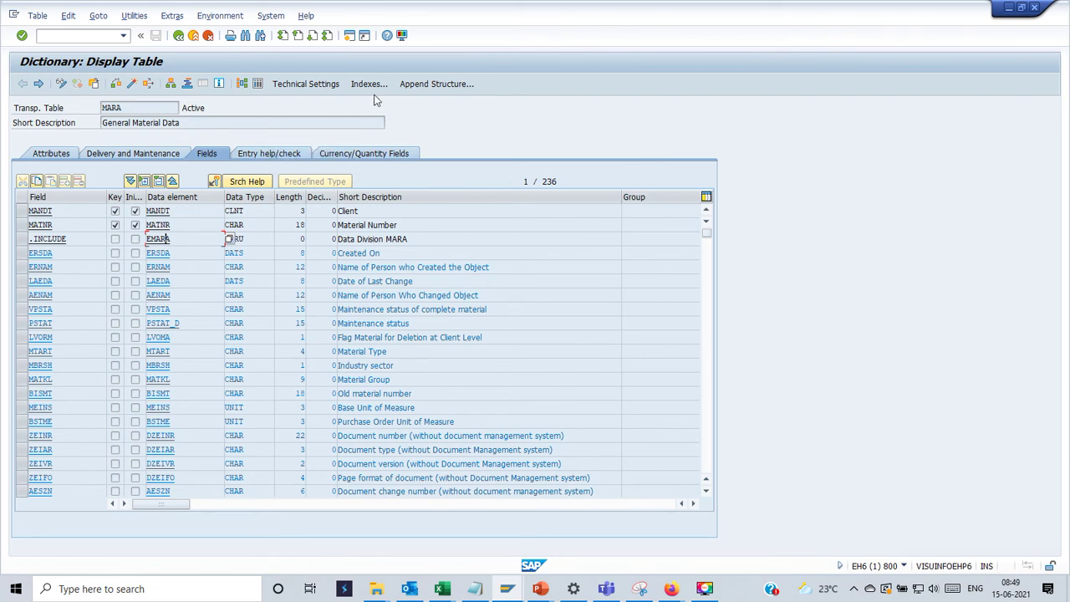
- Display the index list defined on table MARA
{"action": "left_click", "coordinate": [433, 89]}
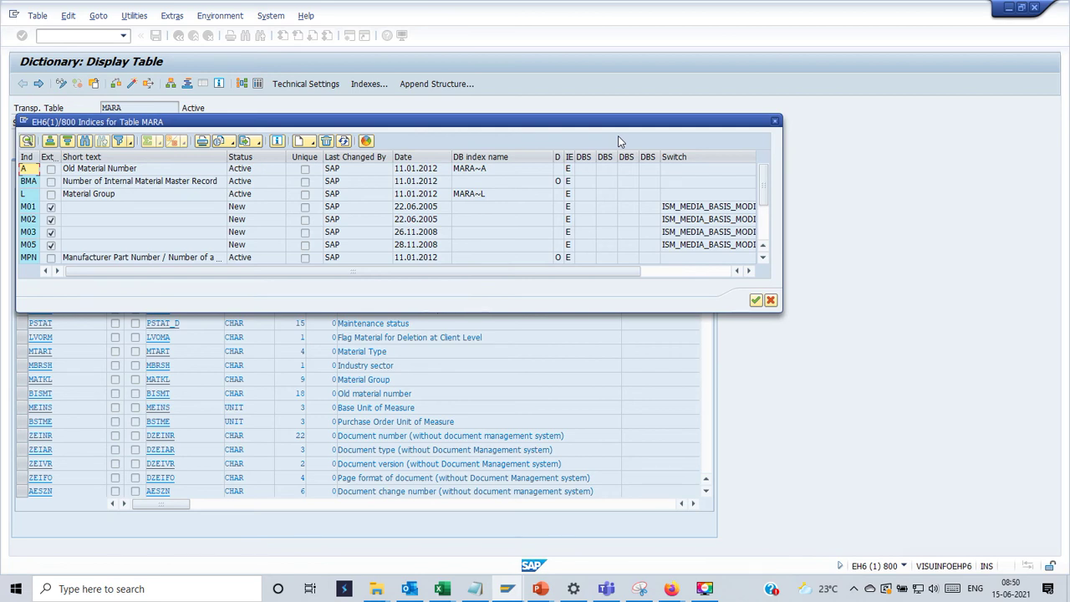
- Inspect MARA's indexes such as A (Old Material Number), then open its technical settings
{"action": "left_click", "coordinate": [519, 157]}
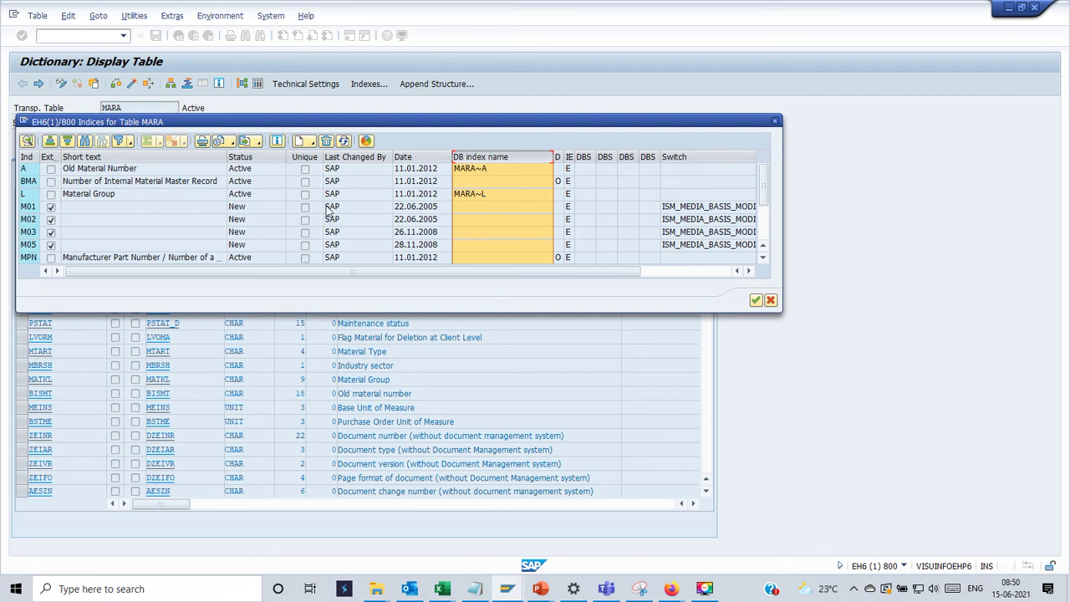
{"action": "left_click", "coordinate": [128, 171]}
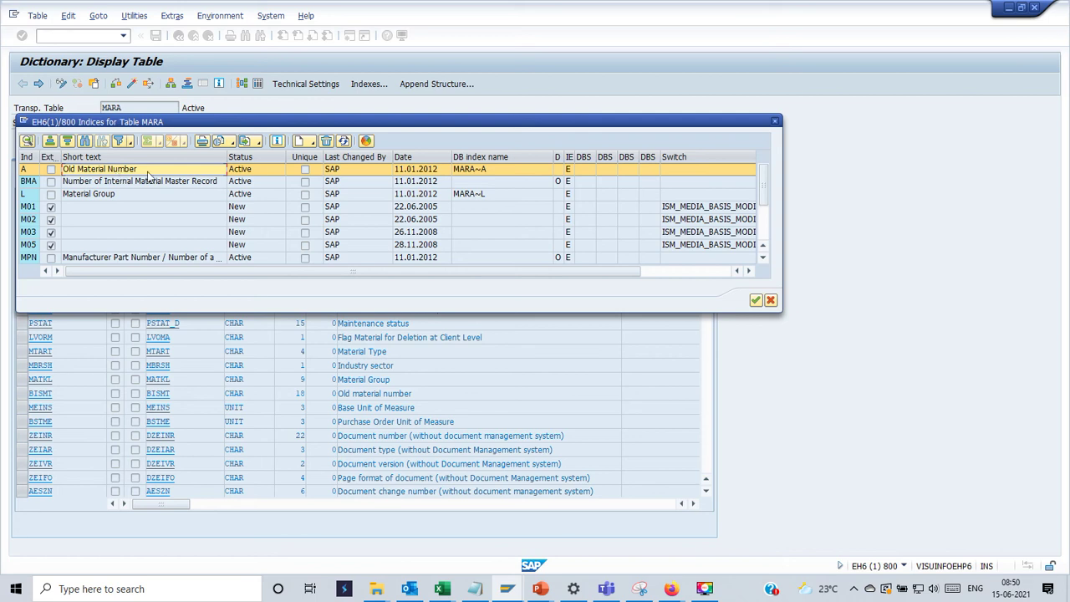
{"action": "scroll", "coordinate": [163, 179], "scroll_direction": "down", "scroll_amount": 2}
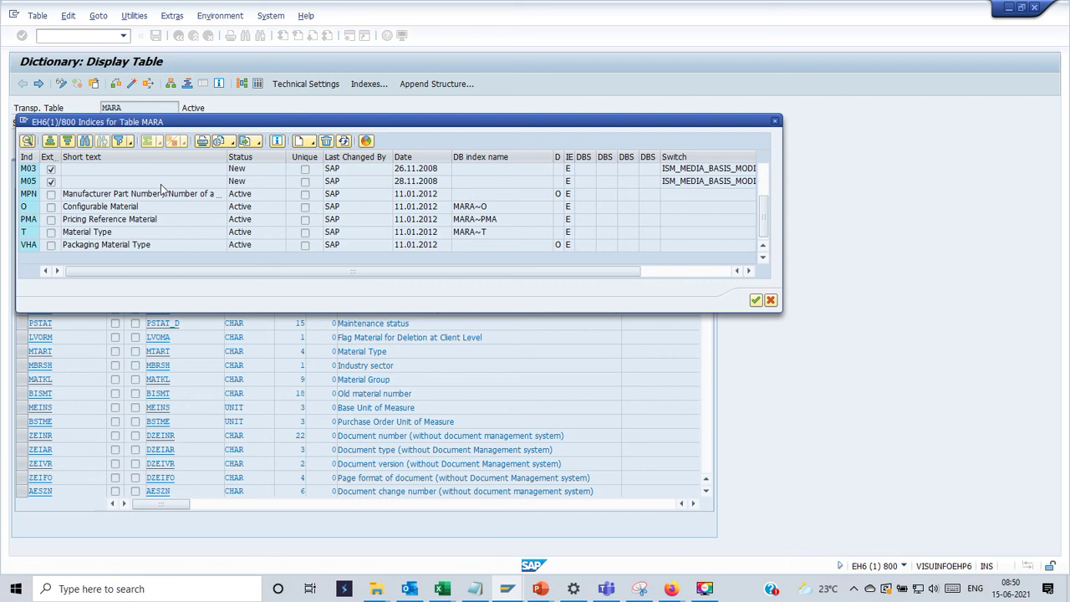
{"action": "scroll", "coordinate": [500, 218], "scroll_direction": "up", "scroll_amount": 2}
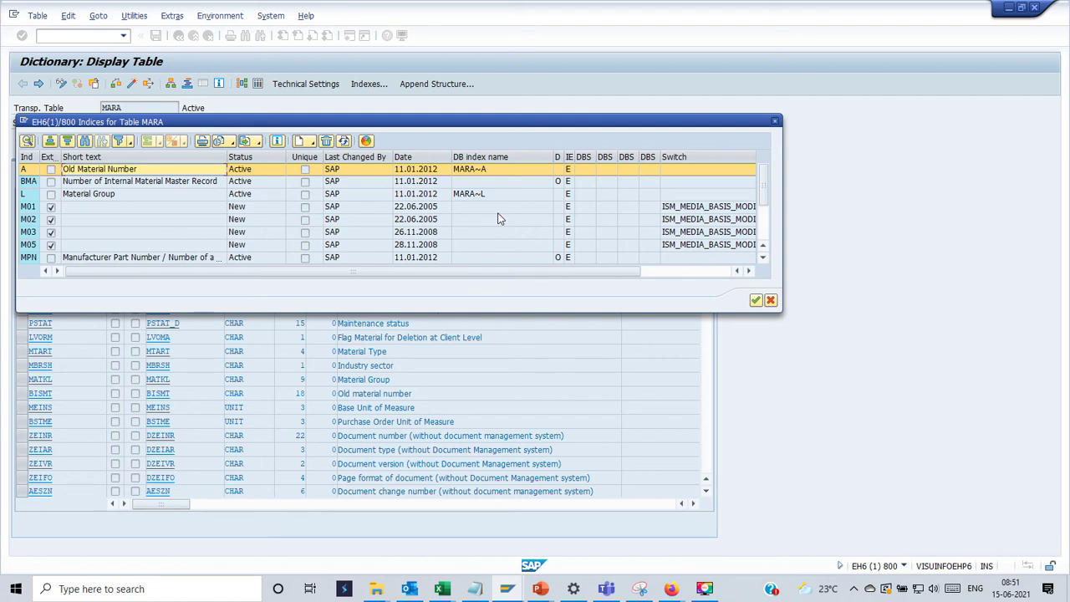
{"action": "left_click", "coordinate": [776, 123]}
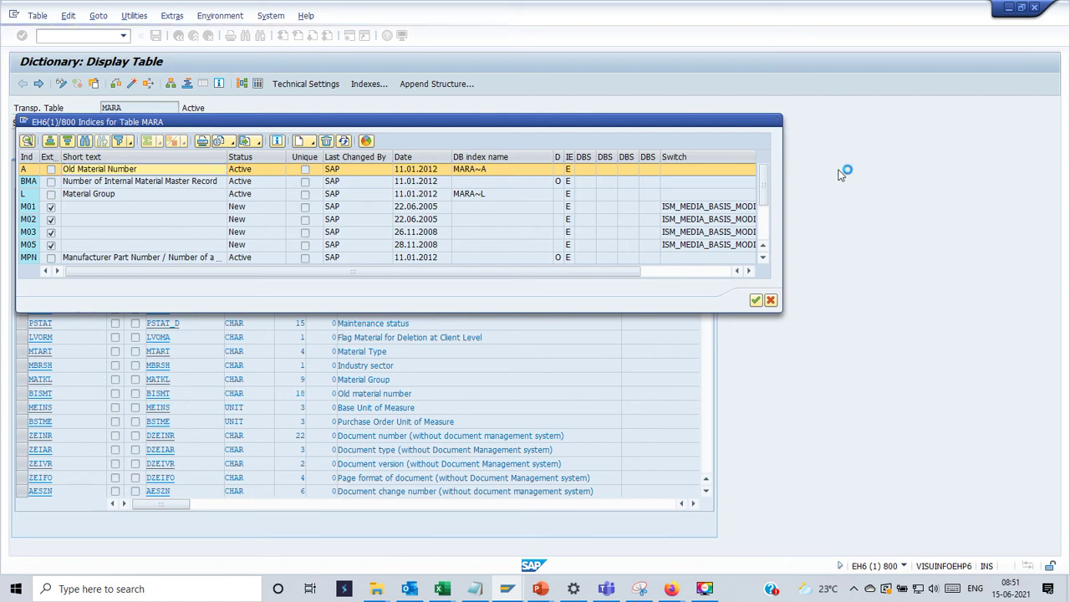
{"action": "left_click", "coordinate": [303, 84]}
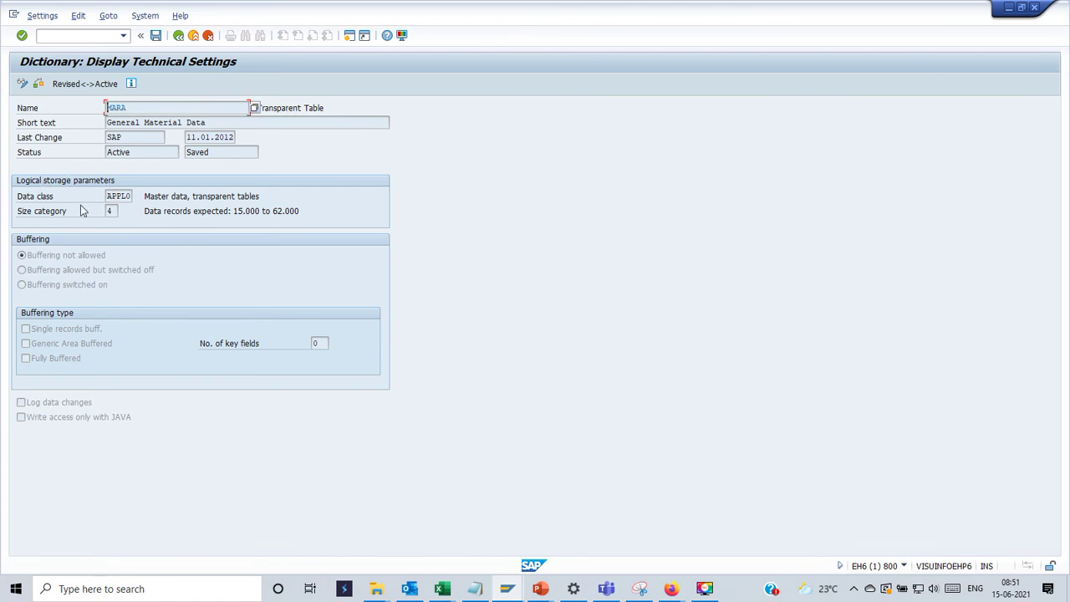
- Show the possible entries for MARA's Data class field
{"action": "left_click", "coordinate": [124, 196]}
{"action": "left_click", "coordinate": [137, 197]}
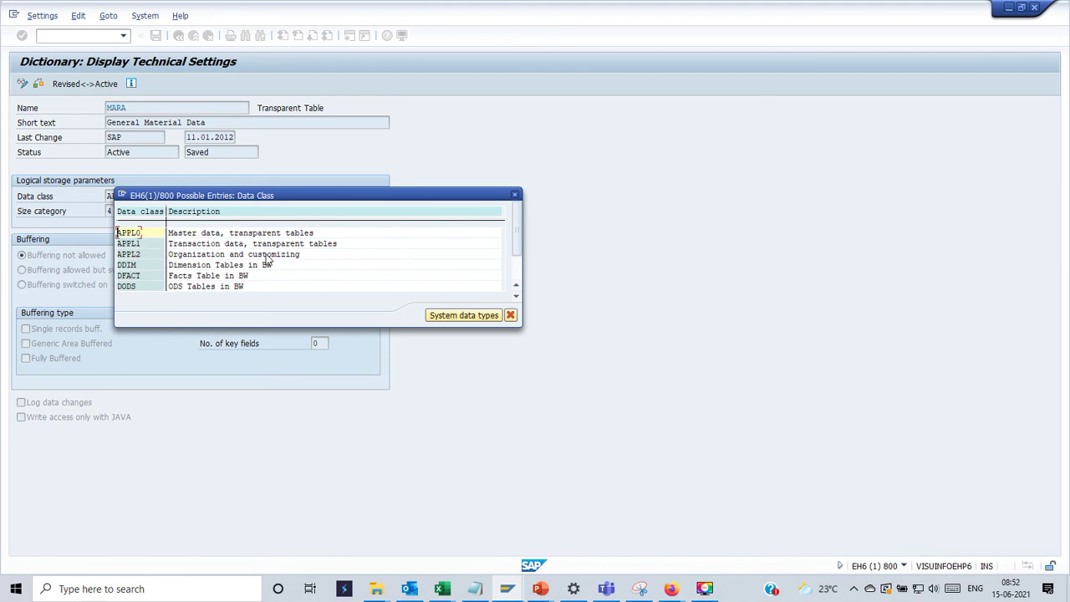
- Close the data class list and show the possible size categories 0–8
{"action": "left_click", "coordinate": [516, 196]}
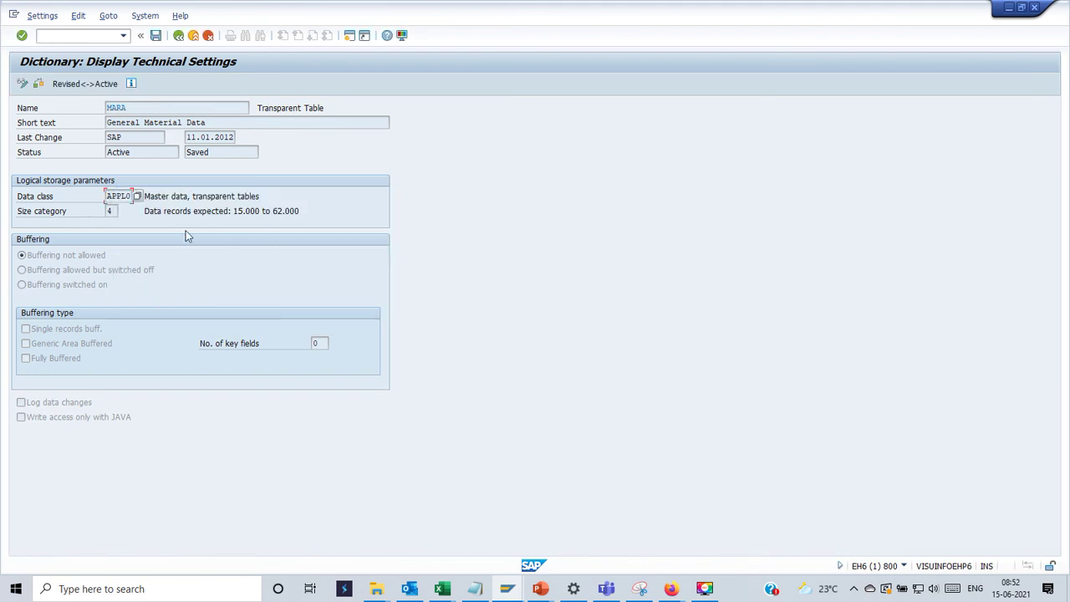
{"action": "left_click", "coordinate": [114, 212]}
{"action": "left_click", "coordinate": [123, 212]}
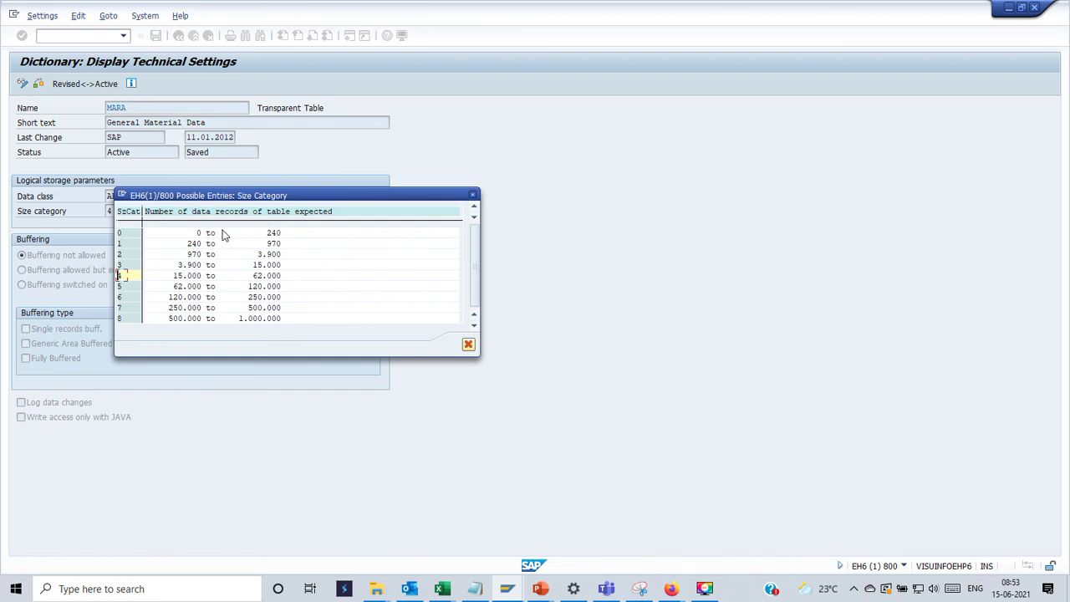
- Close the size category list to return to MARA's technical settings
{"action": "left_click", "coordinate": [472, 195]}
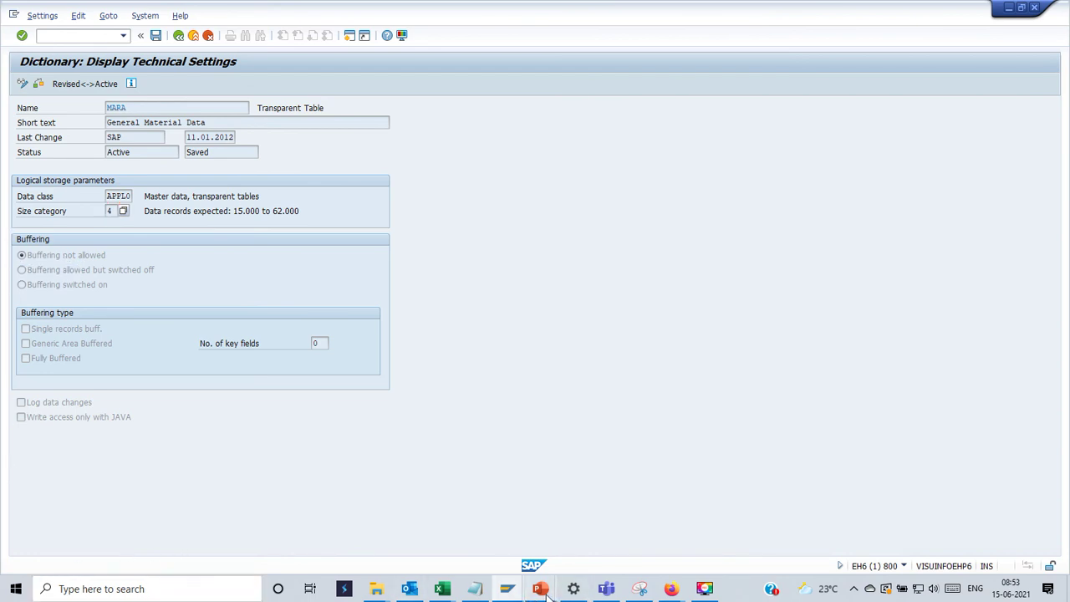
- Replace the slide text with three lines: 1 report, 10 persons, 10 times a day
{"action": "mouse_move", "coordinate": [544, 591]}
{"action": "left_click", "coordinate": [490, 530]}
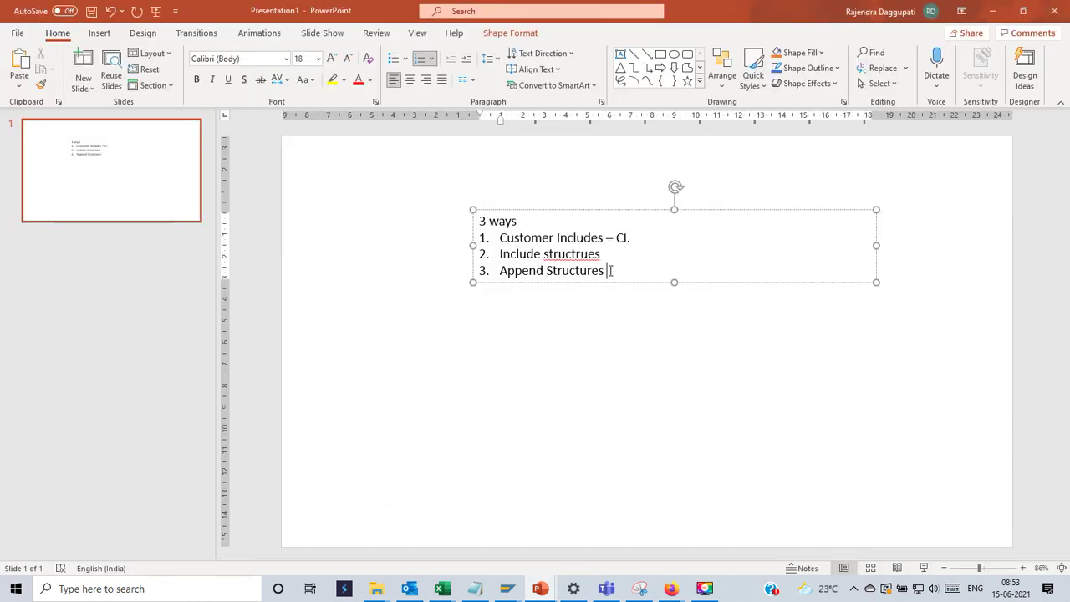
{"action": "left_click_drag", "start_coordinate": [612, 271], "coordinate": [479, 216]}
{"action": "type", "text": "1 report"}
{"action": "key", "text": "Return"}
{"action": "type", "text": "10 persons"}
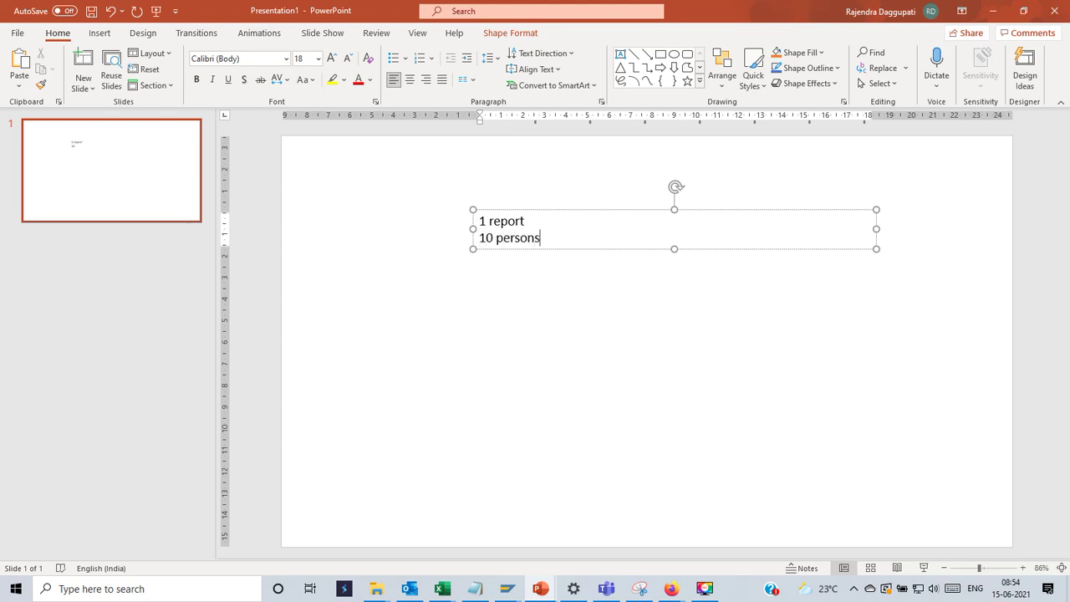
{"action": "key", "text": "Return"}
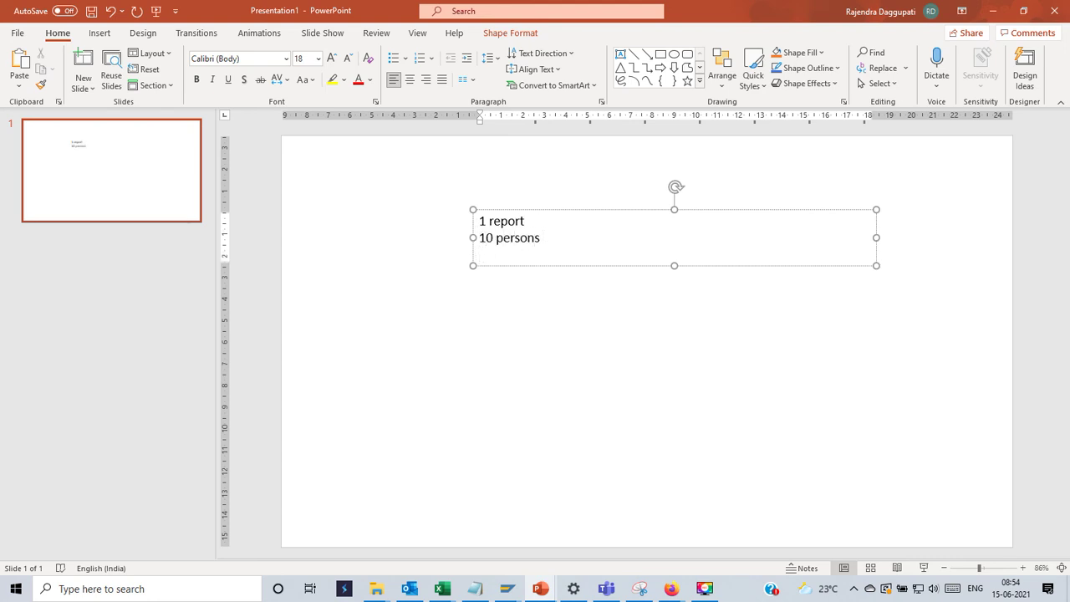
{"action": "type", "text": "10 times a day"}
{"action": "key", "text": "Return"}
{"action": "key", "text": "Return"}
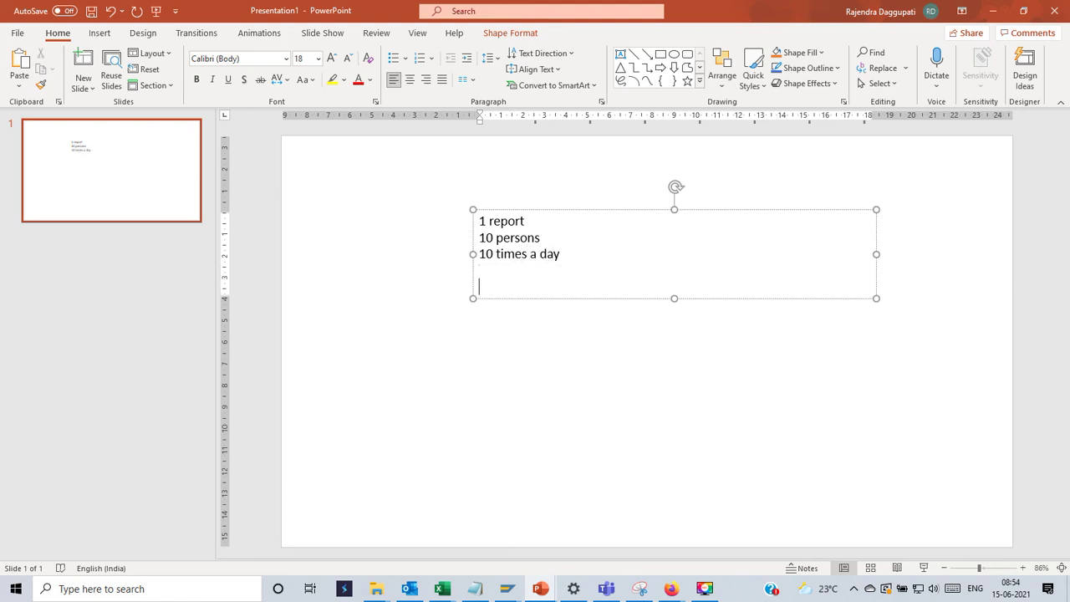
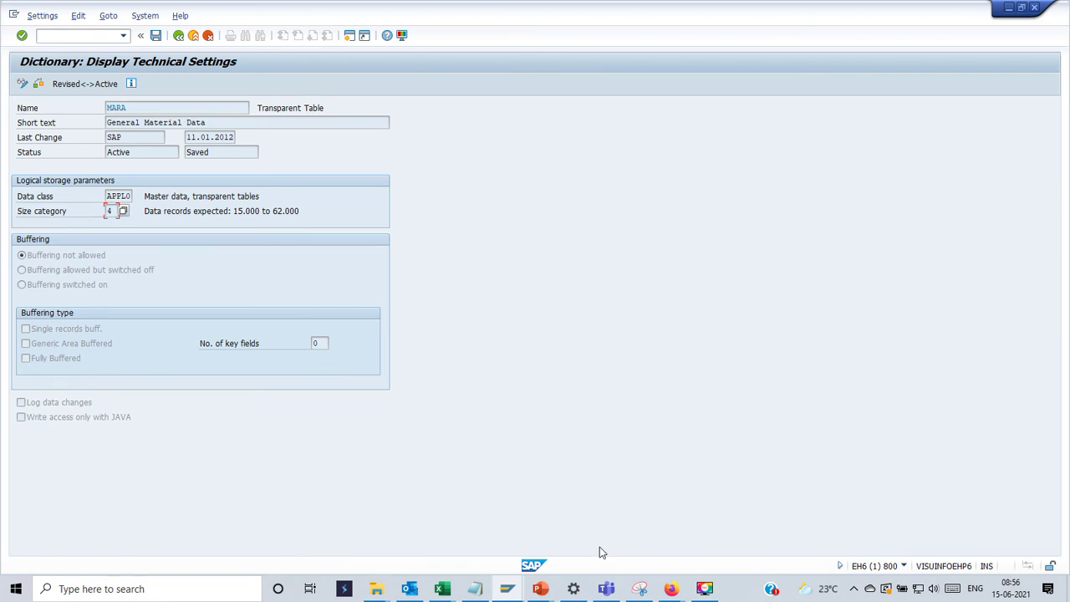
- Display MARA's technical settings: data class APPL0, size category 4, buffering not allowed
{"action": "mouse_move", "coordinate": [558, 591]}
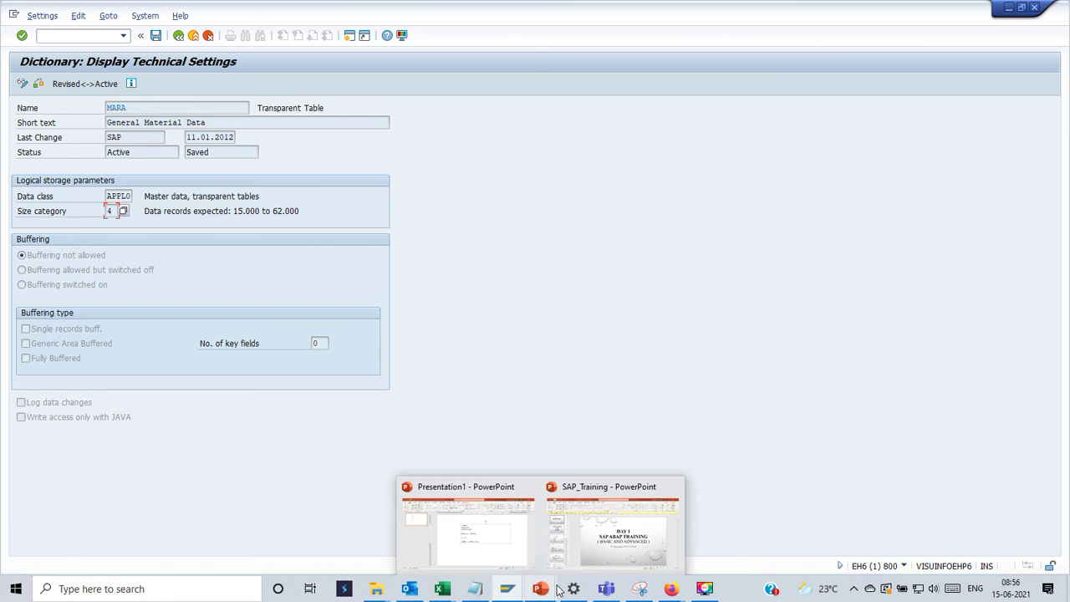
{"action": "left_click", "coordinate": [517, 535]}
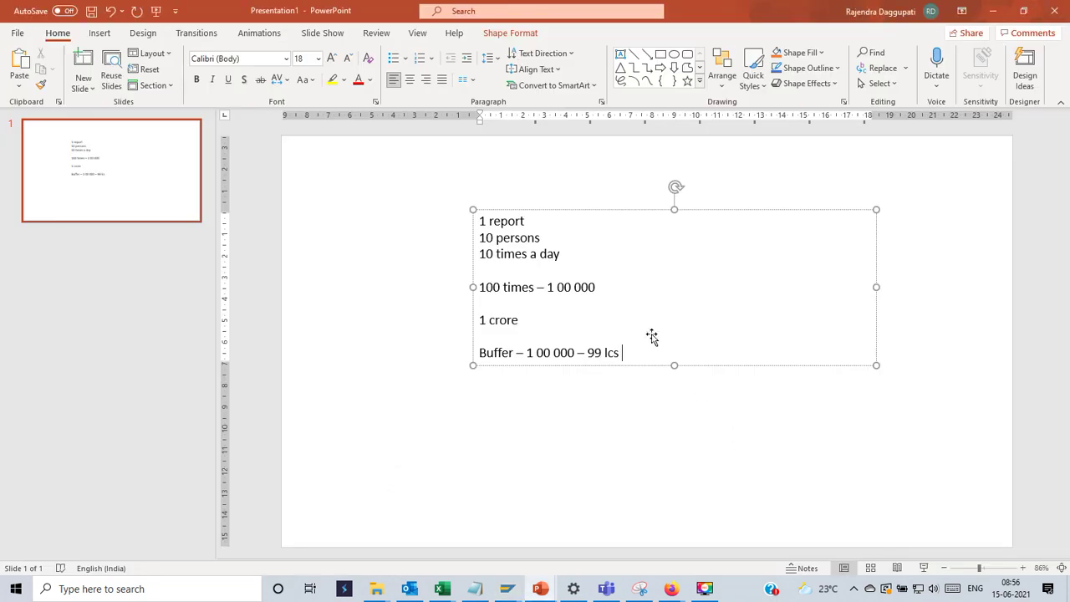
{"action": "left_click_drag", "start_coordinate": [602, 287], "coordinate": [556, 287]}
{"action": "left_click", "coordinate": [553, 352]}
{"action": "left_click", "coordinate": [993, 10]}
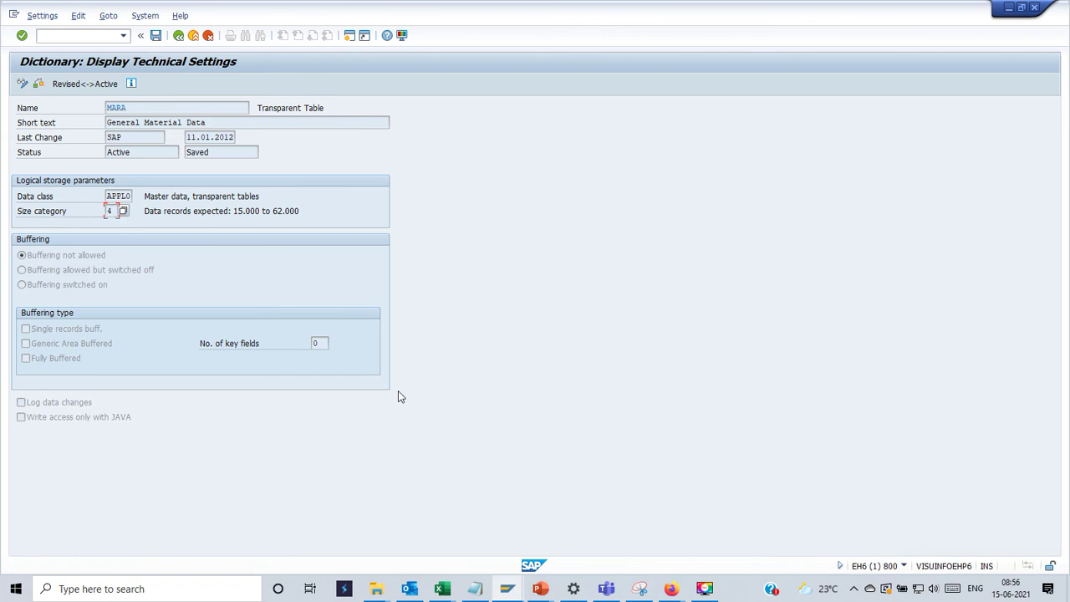
- Check the greyed single-record buffering, log-changes and Java-only options, then return to MARA
{"action": "left_click", "coordinate": [80, 332]}
{"action": "left_click", "coordinate": [21, 403]}
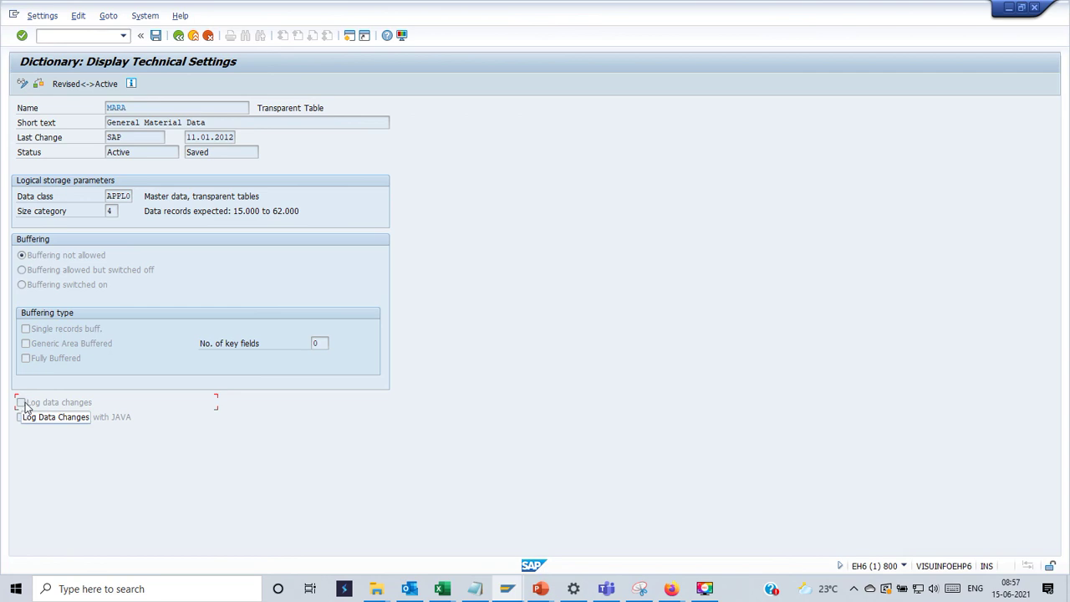
{"action": "left_click", "coordinate": [31, 425]}
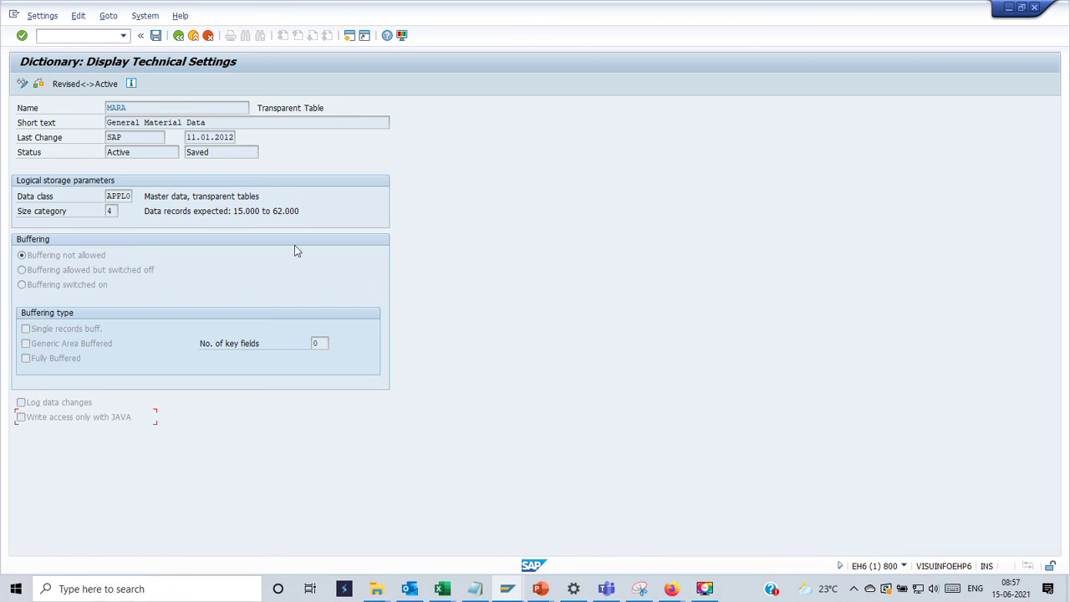
{"action": "left_click", "coordinate": [178, 35]}
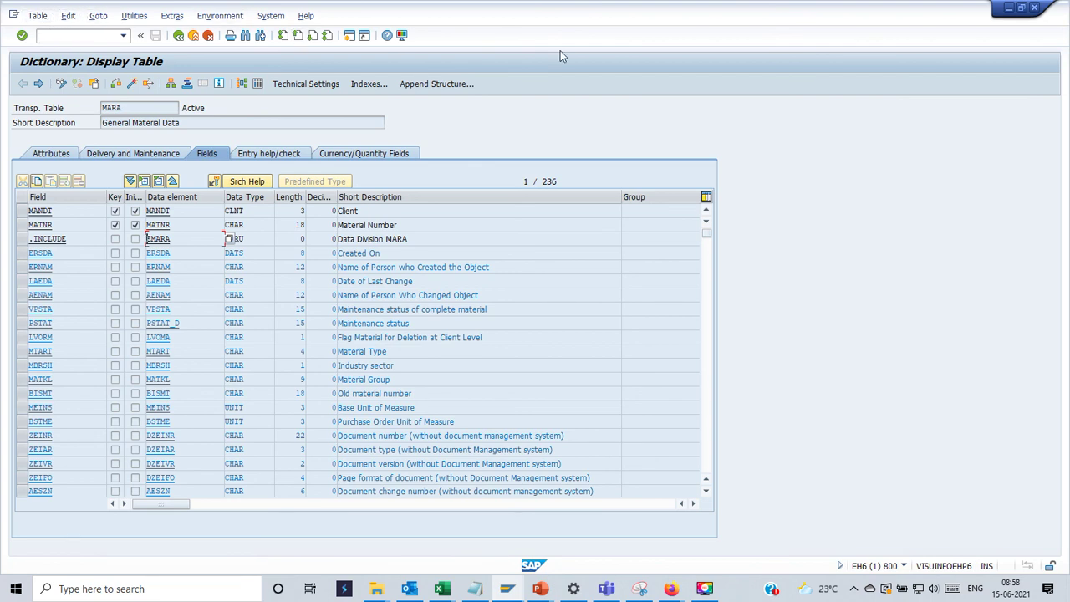
{"action": "left_click", "coordinate": [150, 19]}
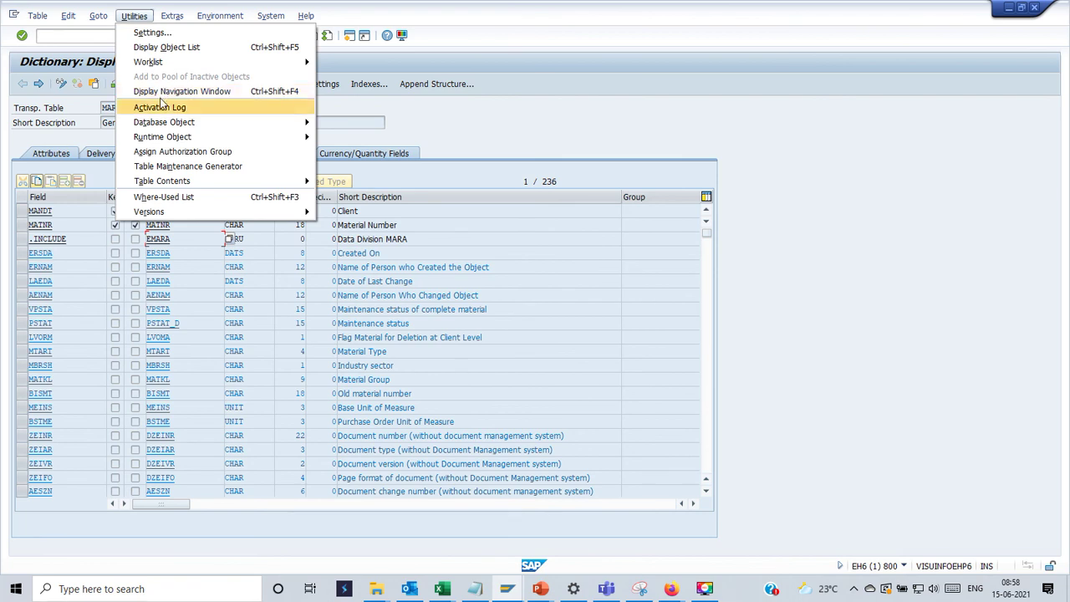
{"action": "mouse_move", "coordinate": [172, 16]}
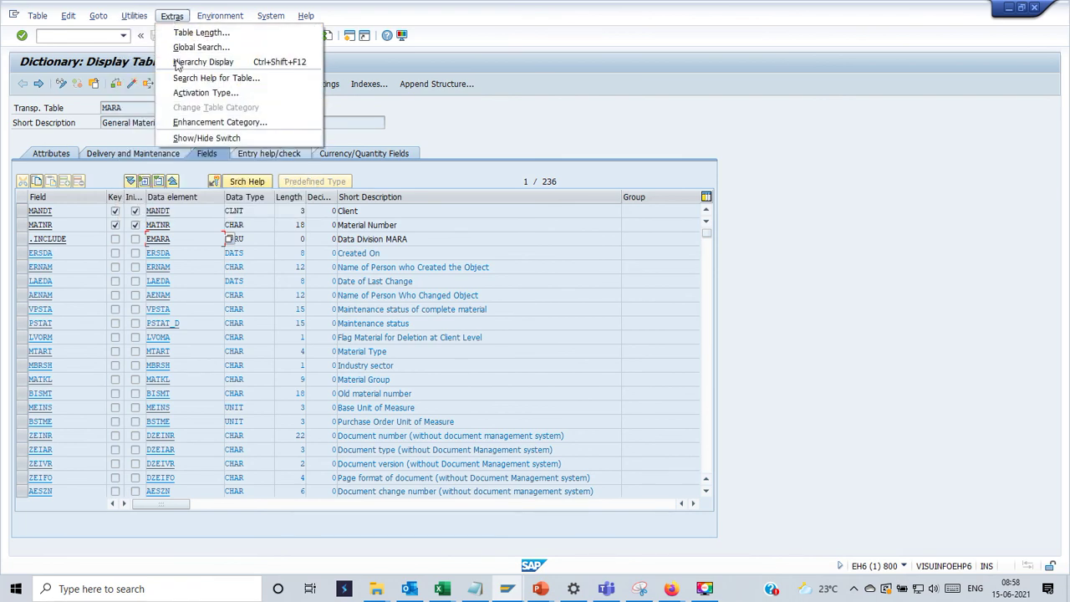
{"action": "left_click", "coordinate": [198, 123]}
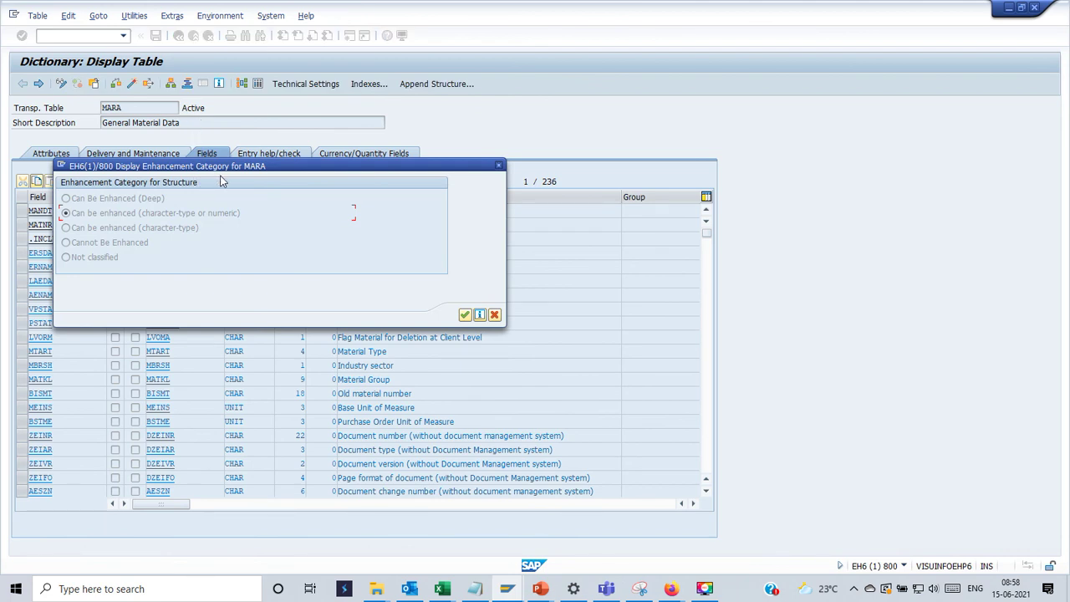
{"action": "left_click_drag", "start_coordinate": [225, 168], "coordinate": [233, 175]}
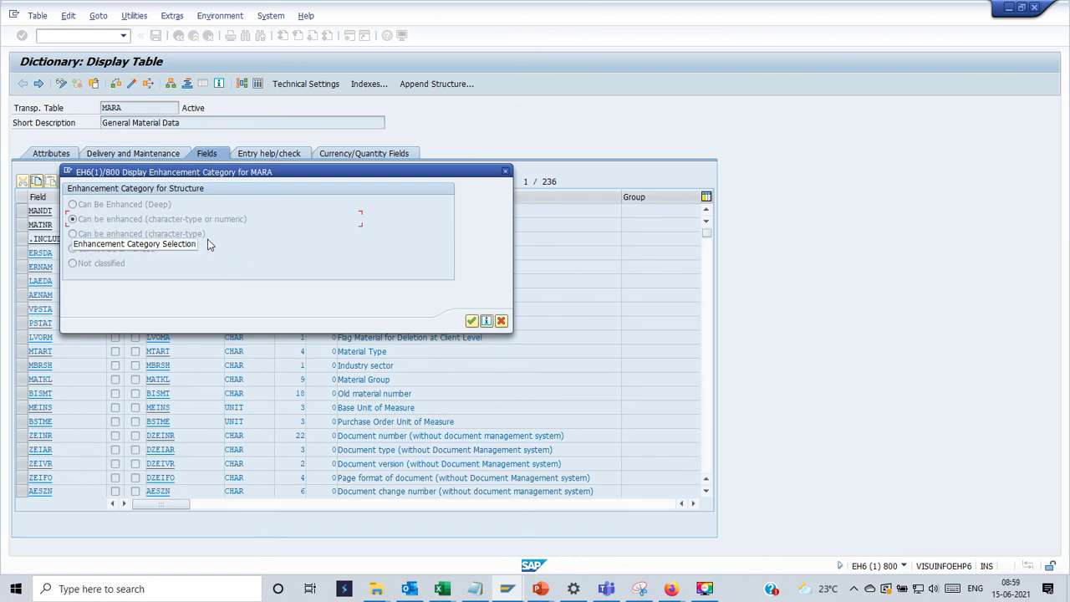
{"action": "left_click", "coordinate": [505, 171]}
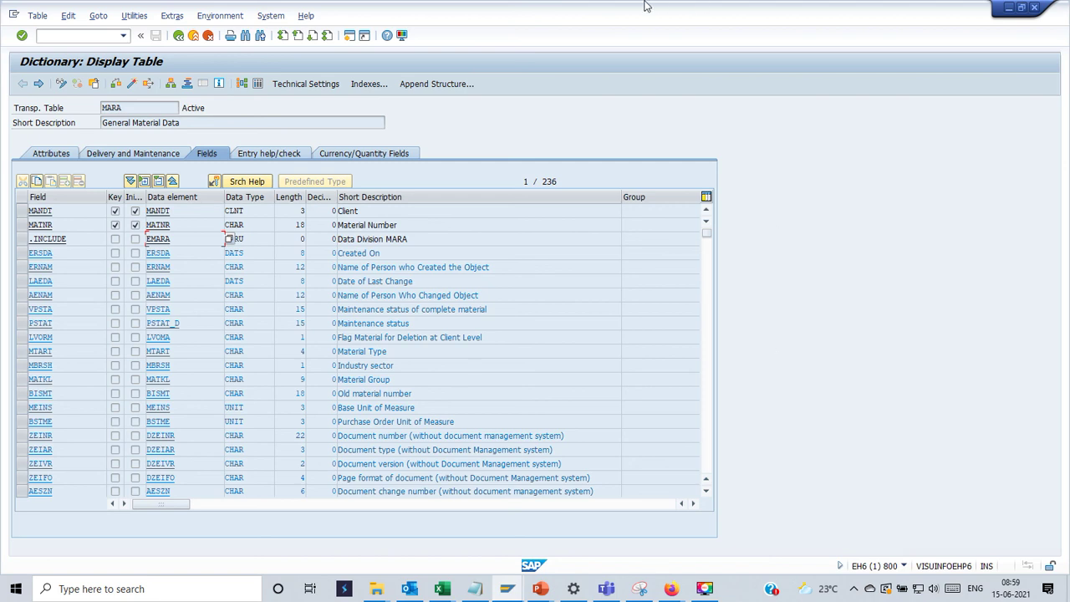
- Run /ospro in a new session and open the SAP Reference IMG
{"action": "left_click", "coordinate": [76, 37]}
{"action": "type", "text": "/ospro"}
{"action": "key", "text": "Return"}
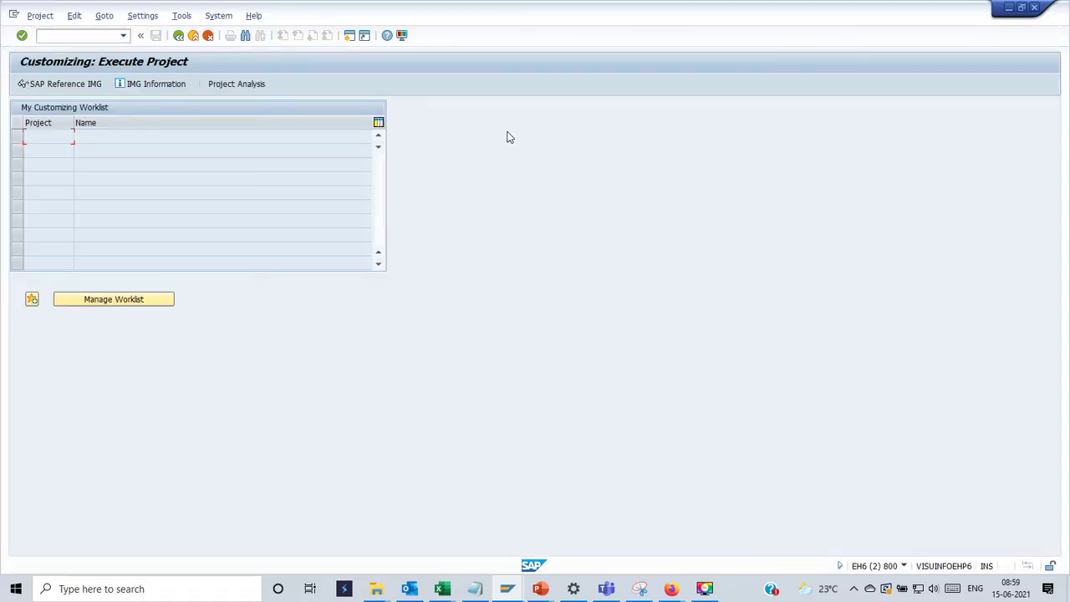
{"action": "left_click", "coordinate": [67, 84]}
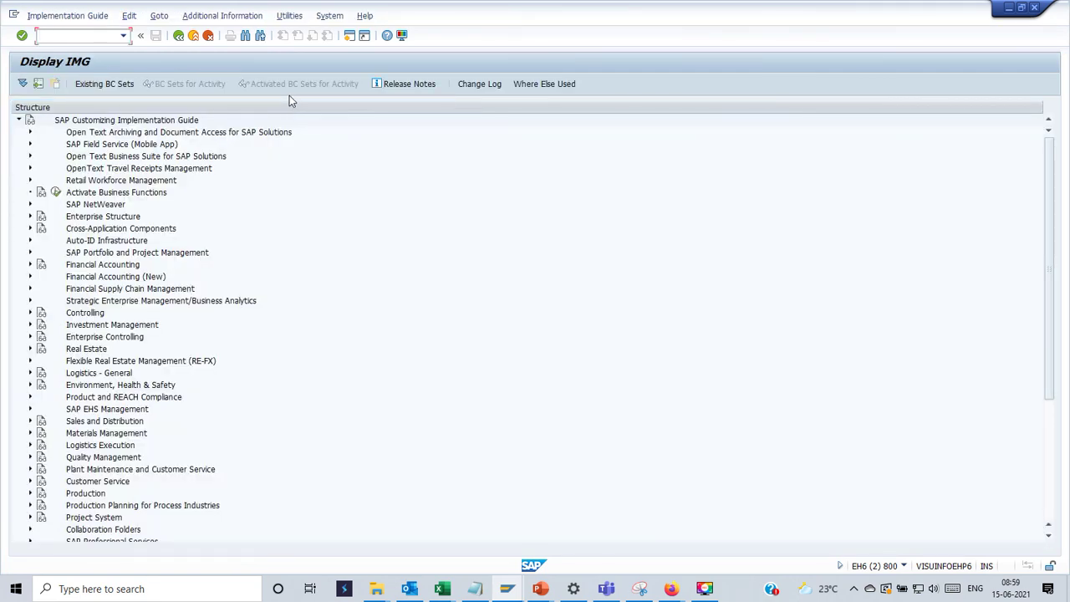
- Browse the Reference IMG tree, then switch back to the MARA table window and open Utilities
{"action": "scroll", "coordinate": [89, 172], "scroll_direction": "down", "scroll_amount": 5}
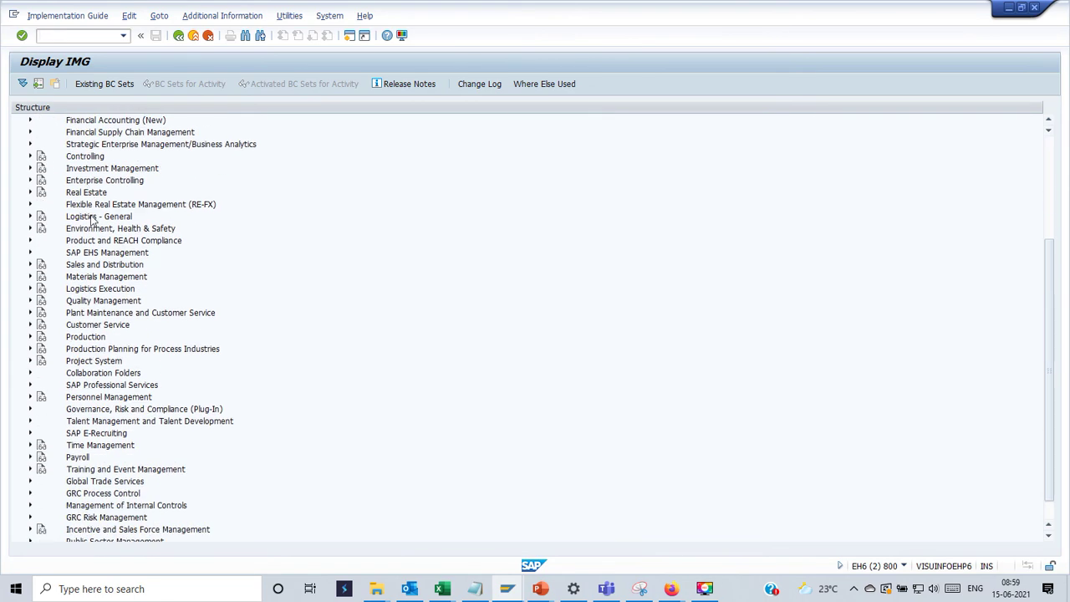
{"action": "scroll", "coordinate": [95, 220], "scroll_direction": "up", "scroll_amount": 3}
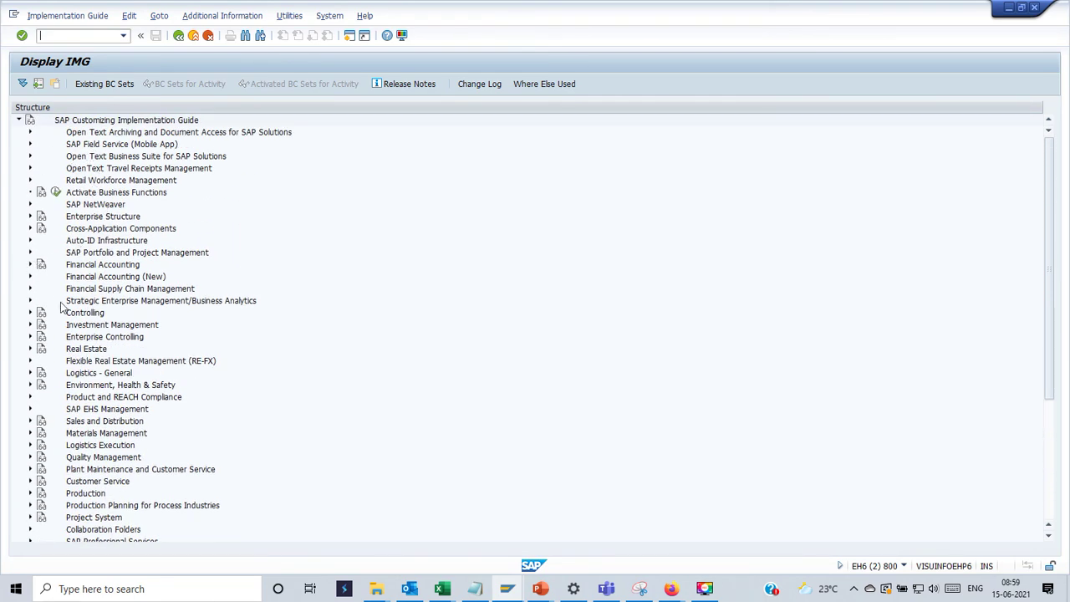
{"action": "scroll", "coordinate": [67, 322], "scroll_direction": "down", "scroll_amount": 2}
{"action": "scroll", "coordinate": [155, 327], "scroll_direction": "down", "scroll_amount": 5}
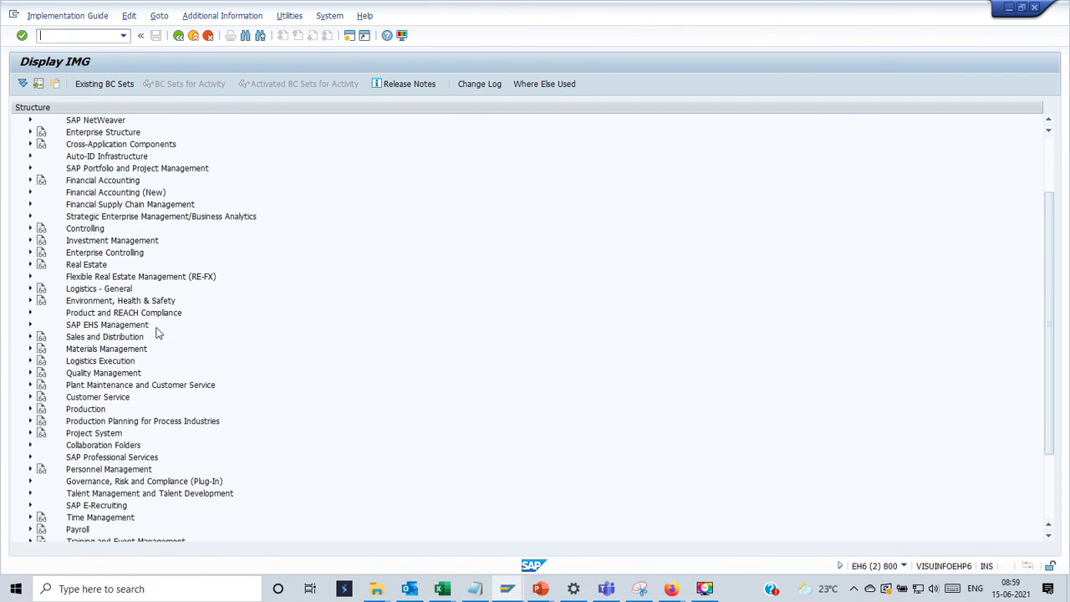
{"action": "scroll", "coordinate": [159, 332], "scroll_direction": "down", "scroll_amount": 2}
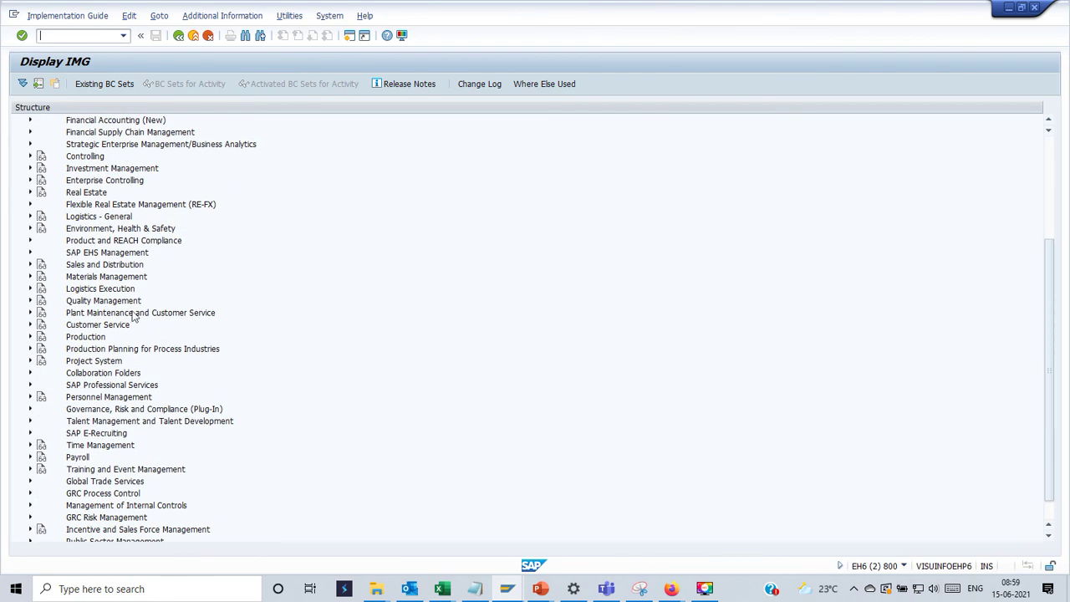
{"action": "scroll", "coordinate": [127, 301], "scroll_direction": "up", "scroll_amount": 1}
{"action": "scroll", "coordinate": [127, 297], "scroll_direction": "up", "scroll_amount": 2}
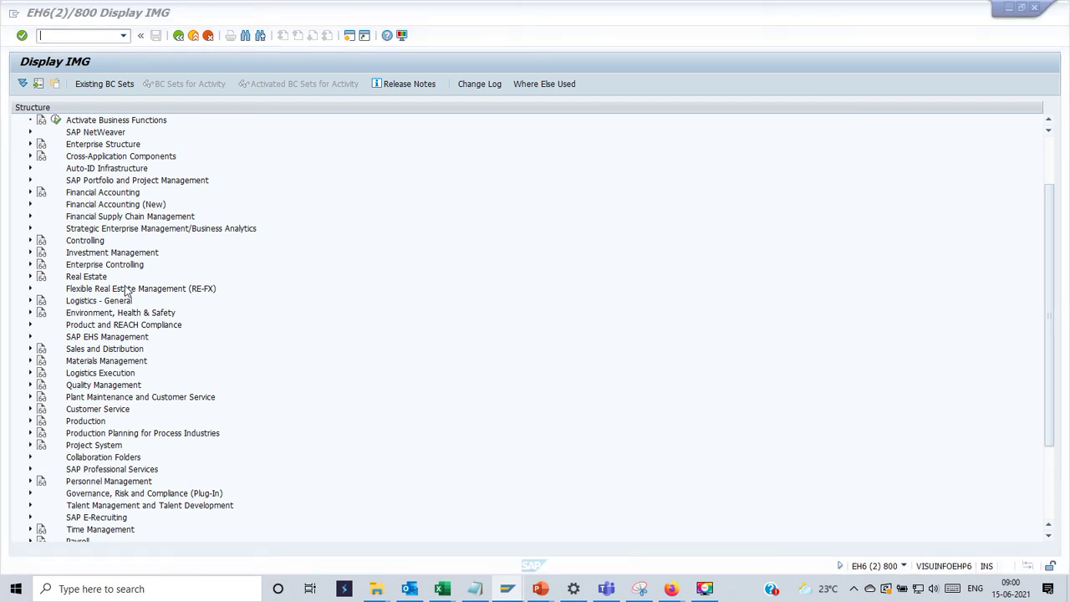
{"action": "key", "text": "alt+Tab"}
{"action": "left_click", "coordinate": [134, 16]}
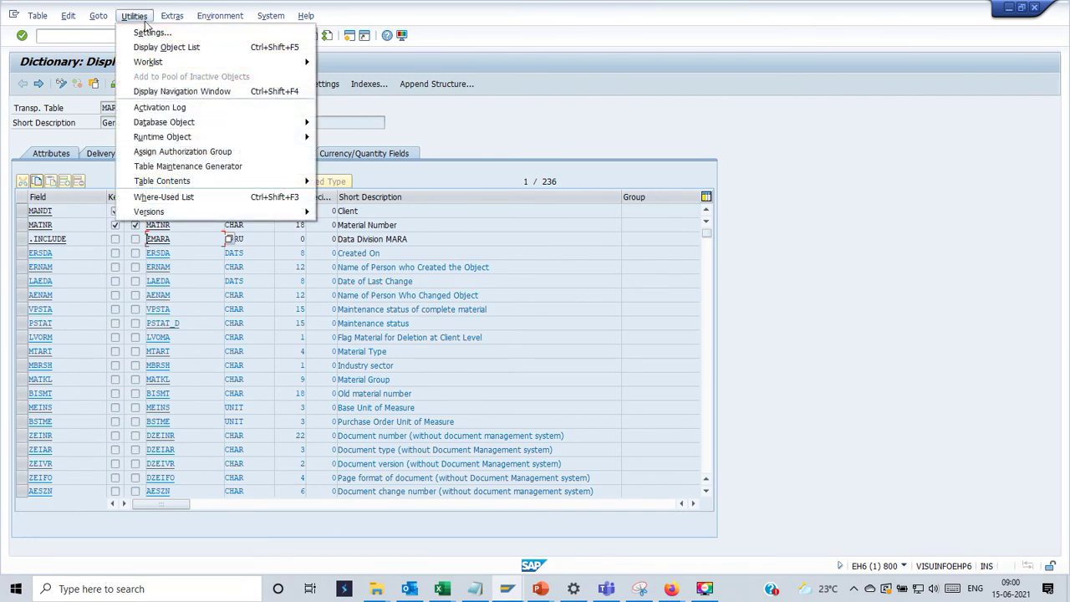
- Open MARA's Table Maintenance Generator and review the Authorization Group value list
{"action": "left_click", "coordinate": [180, 166]}
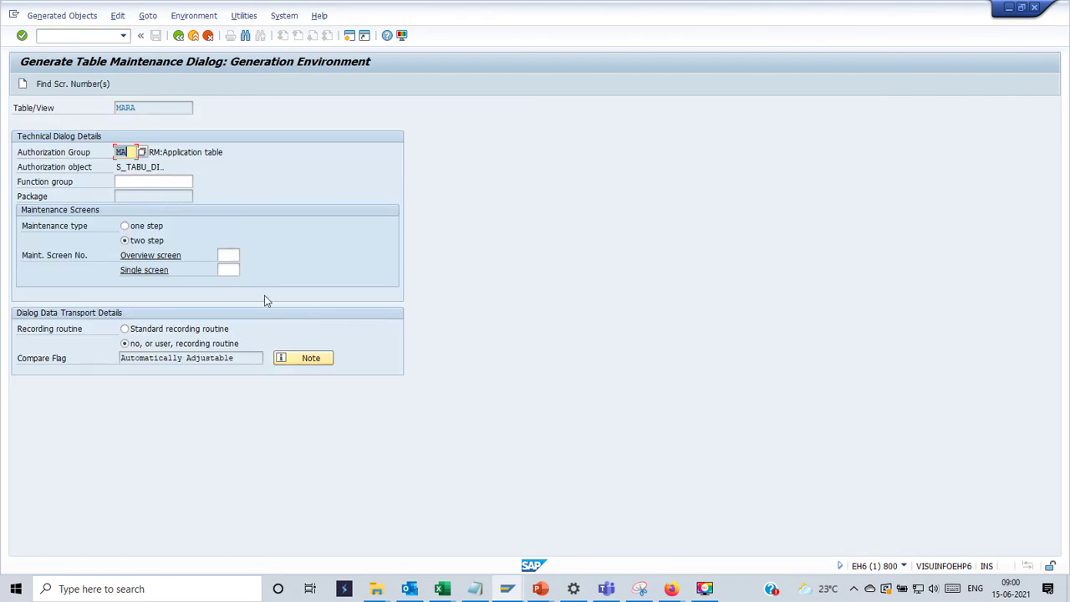
{"action": "left_click", "coordinate": [143, 109]}
{"action": "left_click", "coordinate": [138, 151]}
{"action": "left_click", "coordinate": [142, 152]}
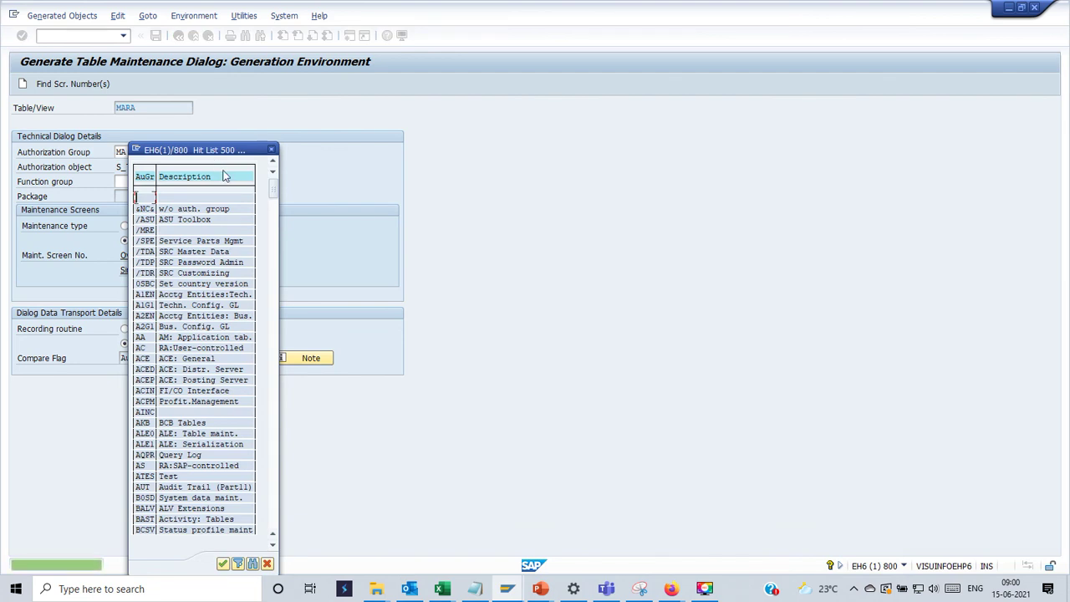
{"action": "scroll", "coordinate": [211, 243], "scroll_direction": "down", "scroll_amount": 5}
{"action": "scroll", "coordinate": [212, 243], "scroll_direction": "up", "scroll_amount": 5}
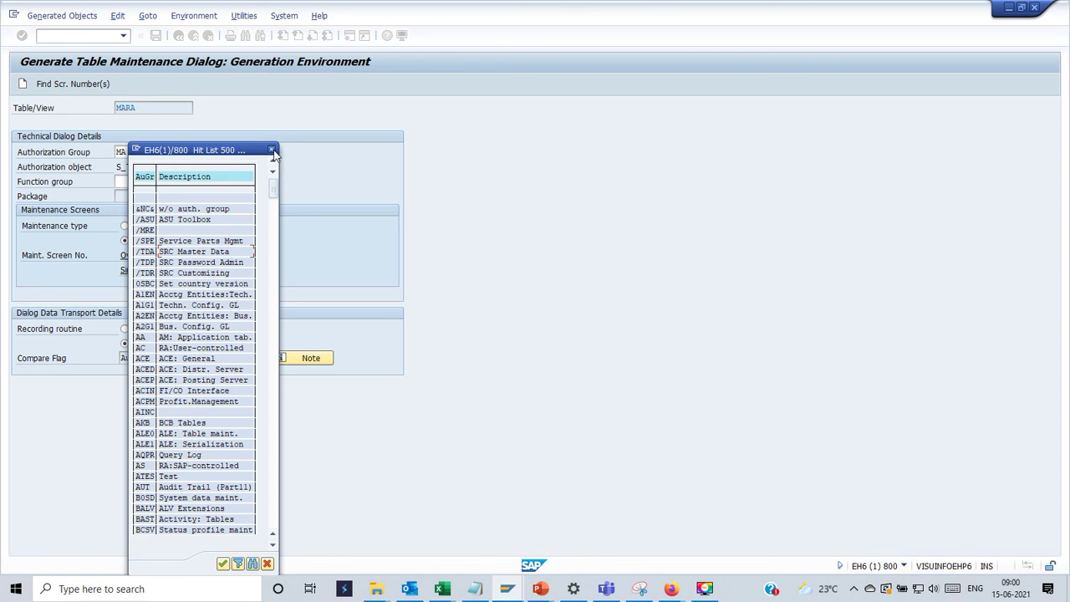
{"action": "left_click", "coordinate": [271, 150]}
{"action": "left_click_drag", "start_coordinate": [119, 167], "coordinate": [177, 166]}
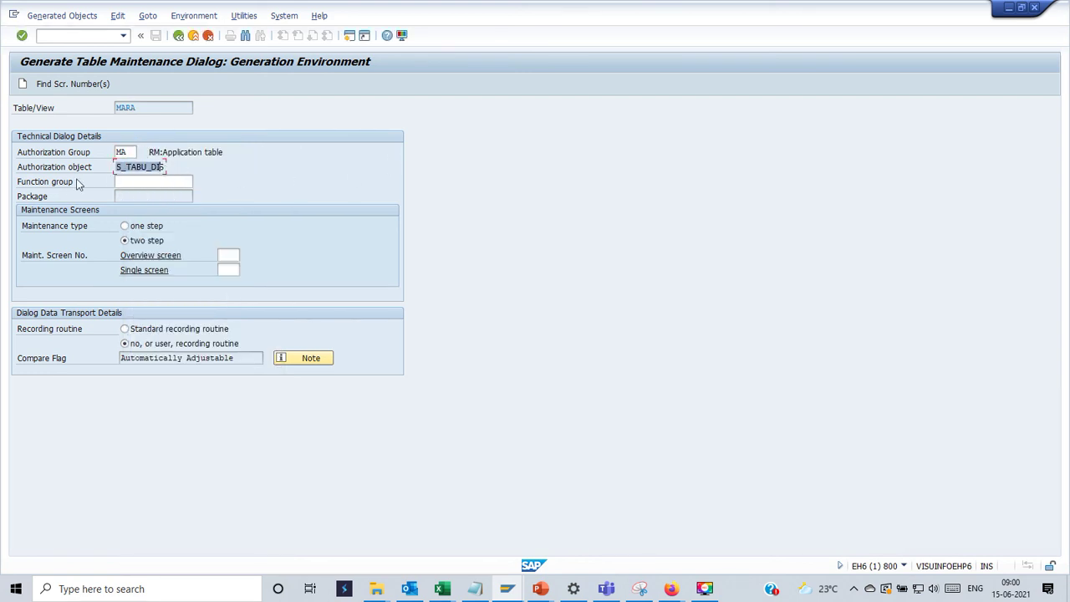
{"action": "left_click", "coordinate": [135, 182]}
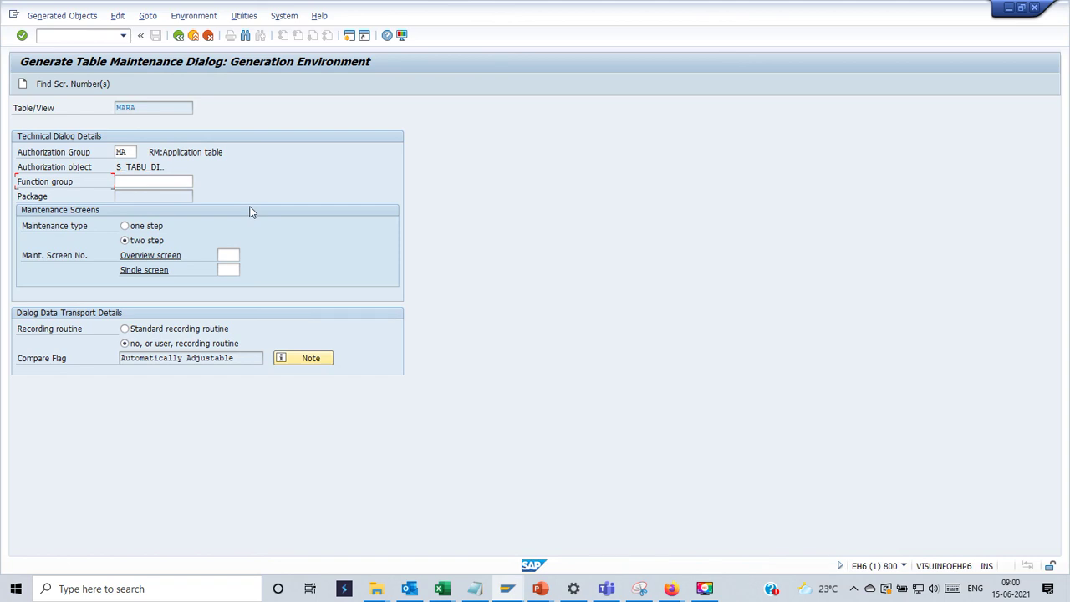
- Launch the ABAP Dictionary in a new session with /ose11
{"action": "left_click", "coordinate": [74, 37]}
{"action": "type", "text": "/ose11"}
{"action": "key", "text": "Return"}
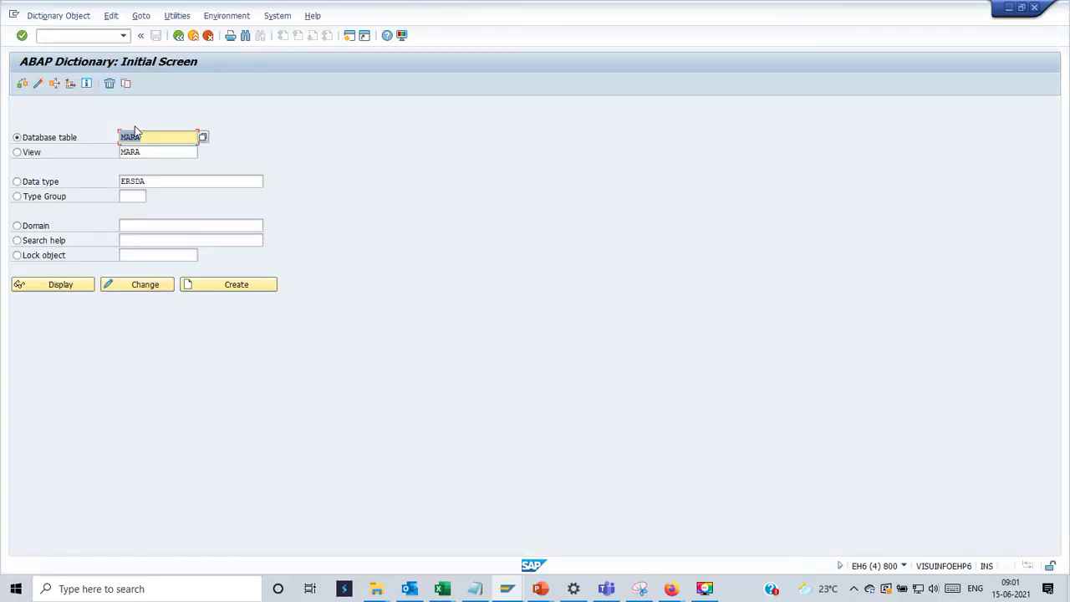
- List the nine *MOTOR* materials from MARA in the Data Browser, then return to the generator window
{"action": "left_click", "coordinate": [58, 284]}
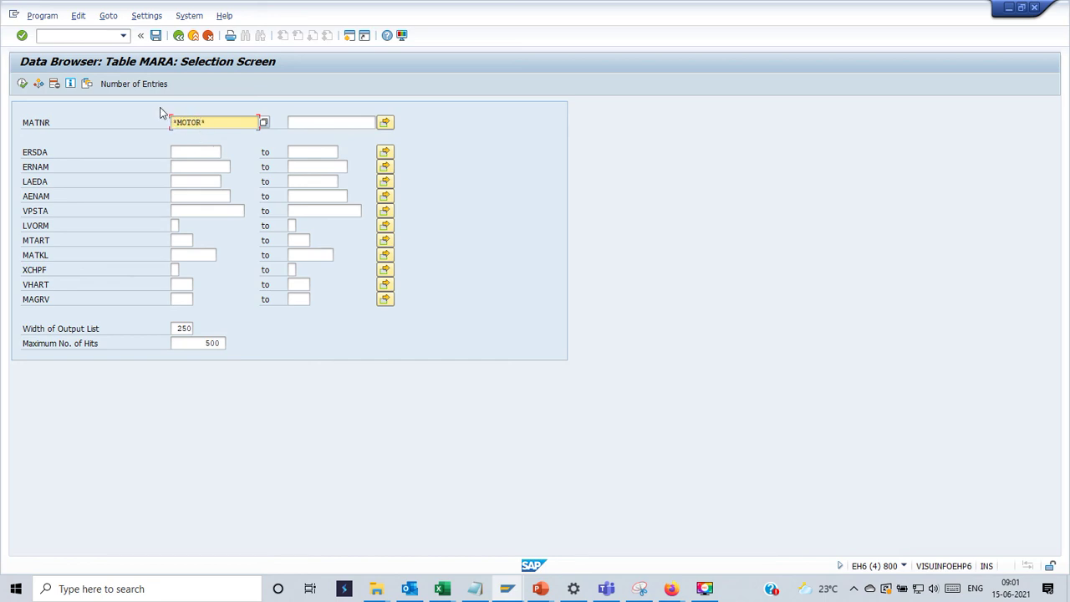
{"action": "left_click", "coordinate": [22, 84]}
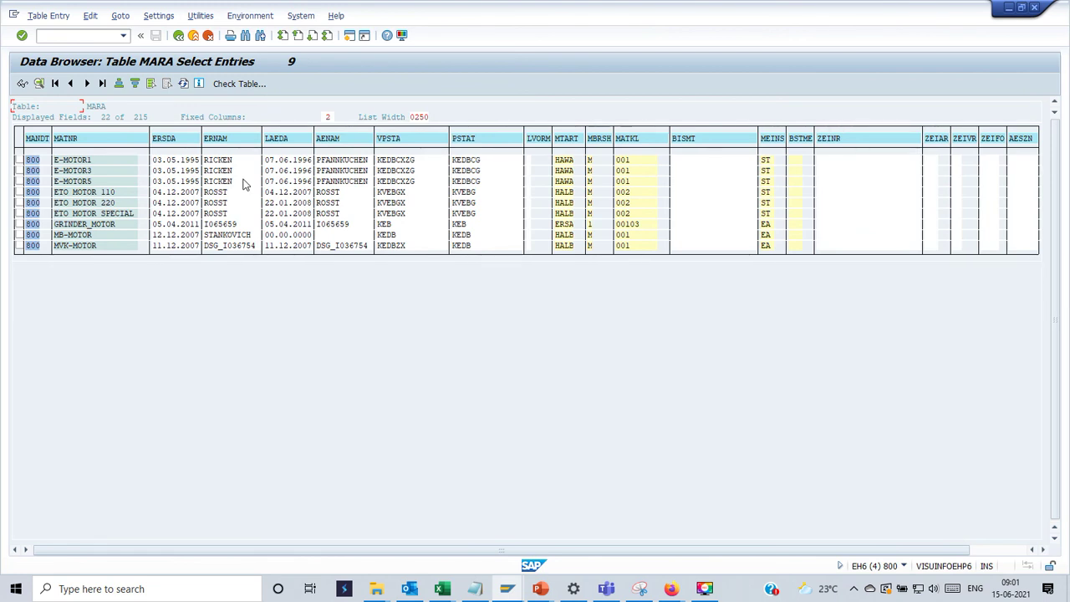
{"action": "left_click", "coordinate": [178, 35]}
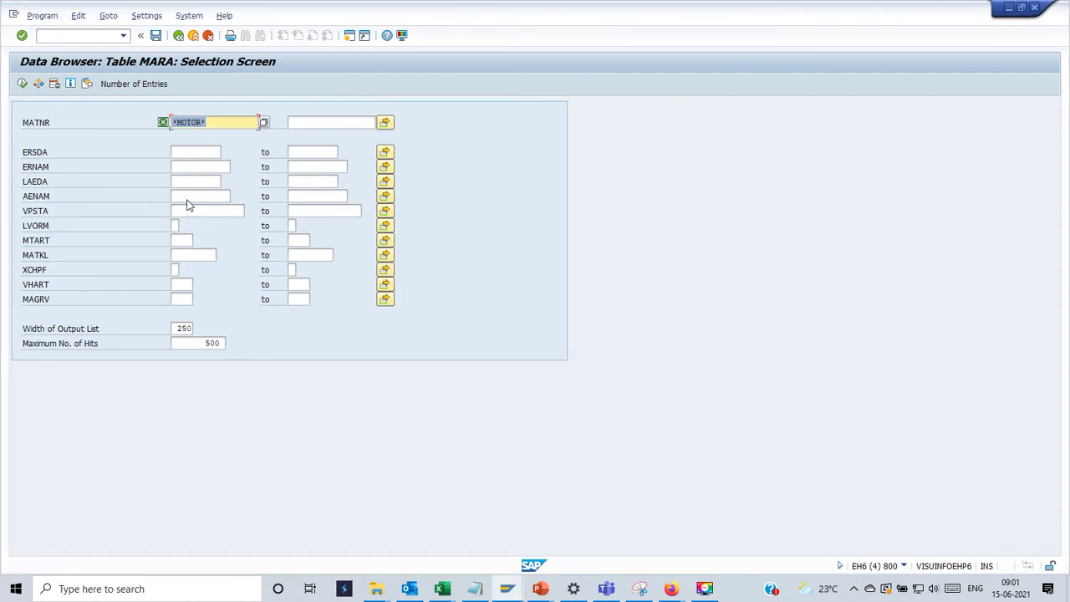
{"action": "key", "text": "alt+Tab"}
{"action": "key", "text": "alt+Tab"}
{"action": "left_click", "coordinate": [21, 84]}
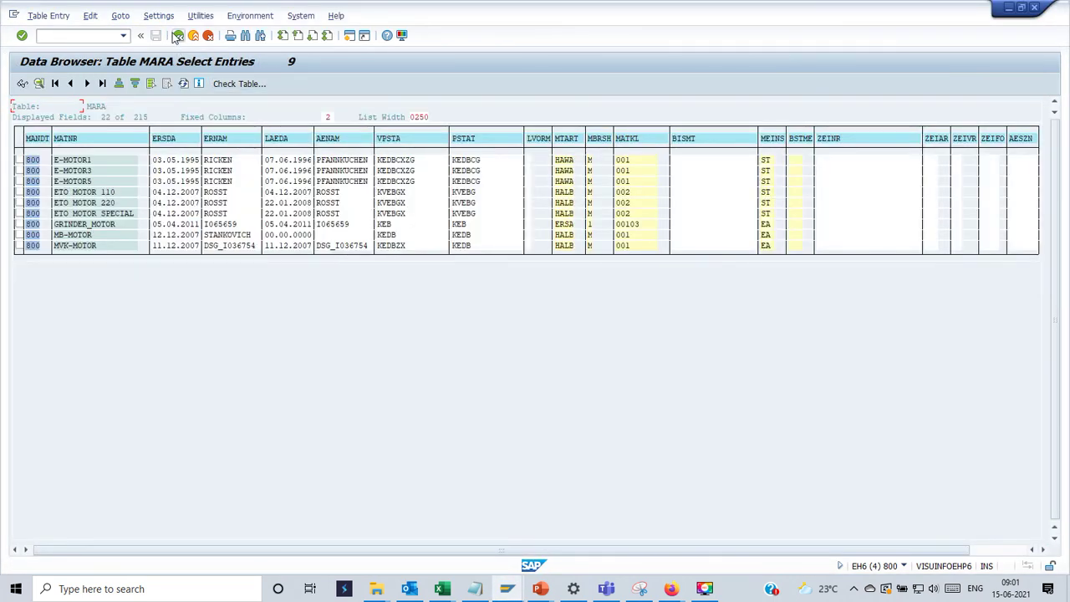
{"action": "key", "text": "F3"}
{"action": "key", "text": "alt+Tab"}
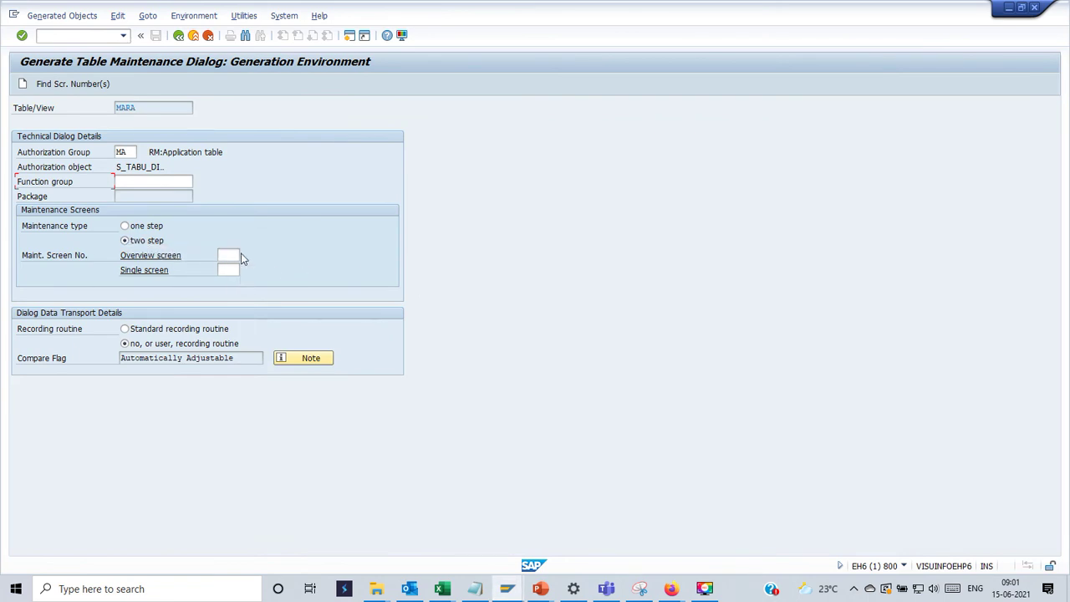
- Make MARA's maintenance dialog one-step with function group Z_MARA and overview screen 1
{"action": "left_click", "coordinate": [132, 227]}
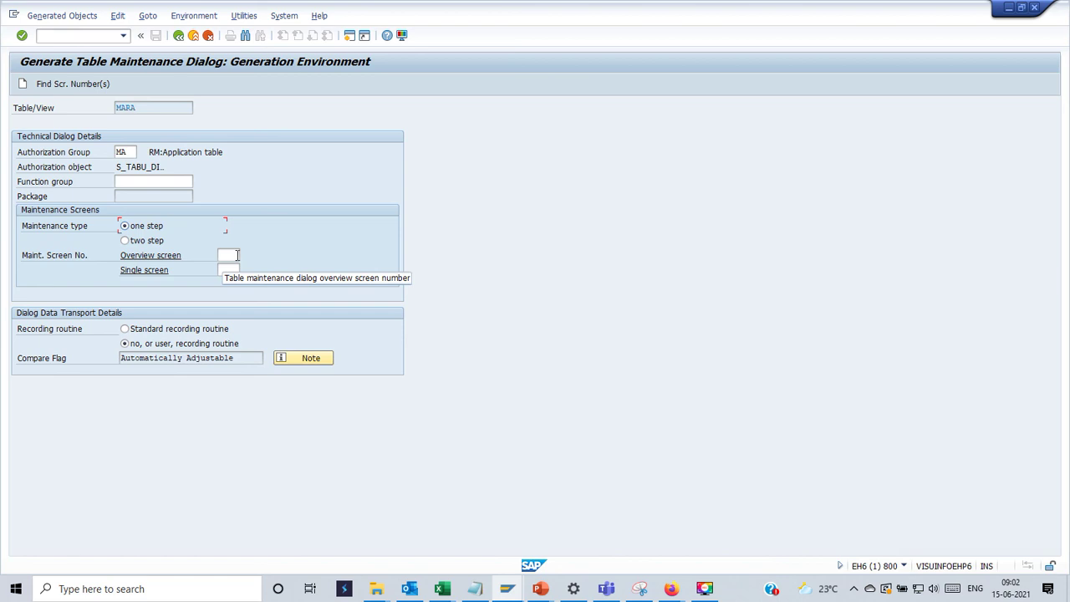
{"action": "left_click", "coordinate": [90, 84]}
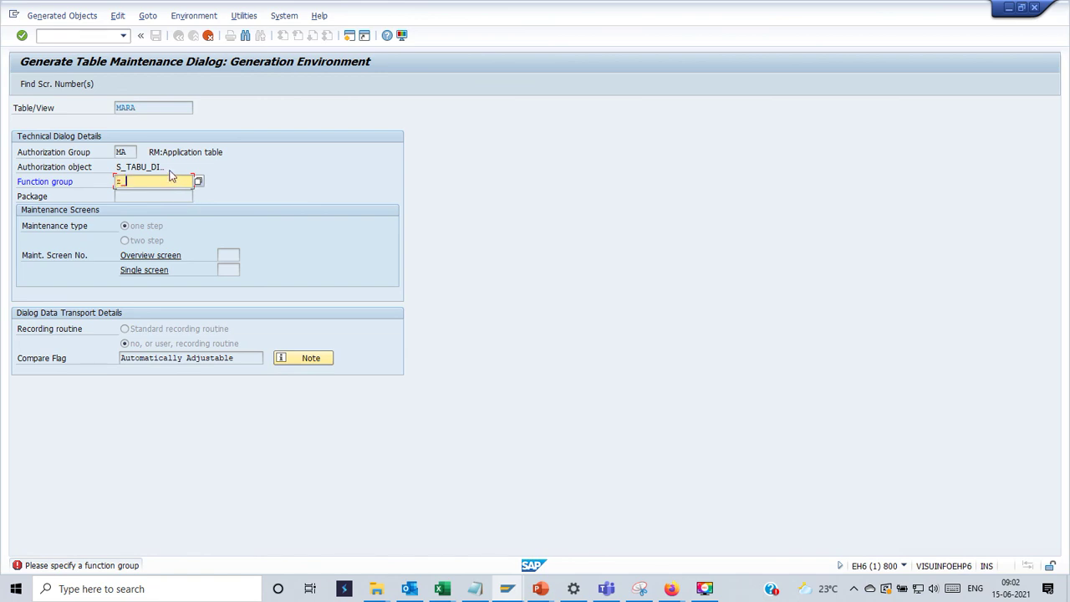
{"action": "key", "text": "Return"}
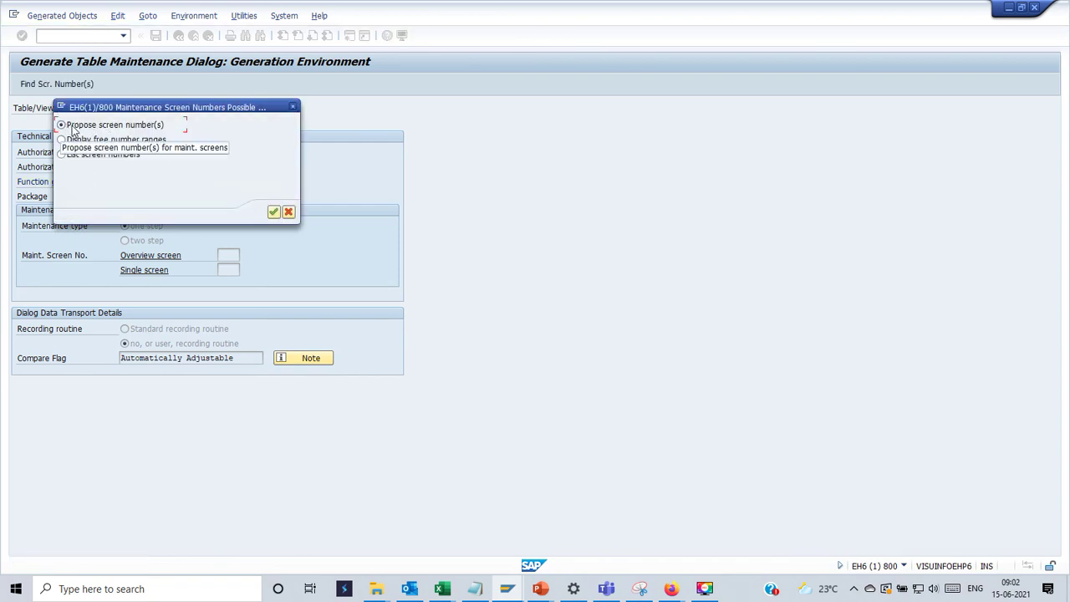
{"action": "left_click", "coordinate": [80, 141]}
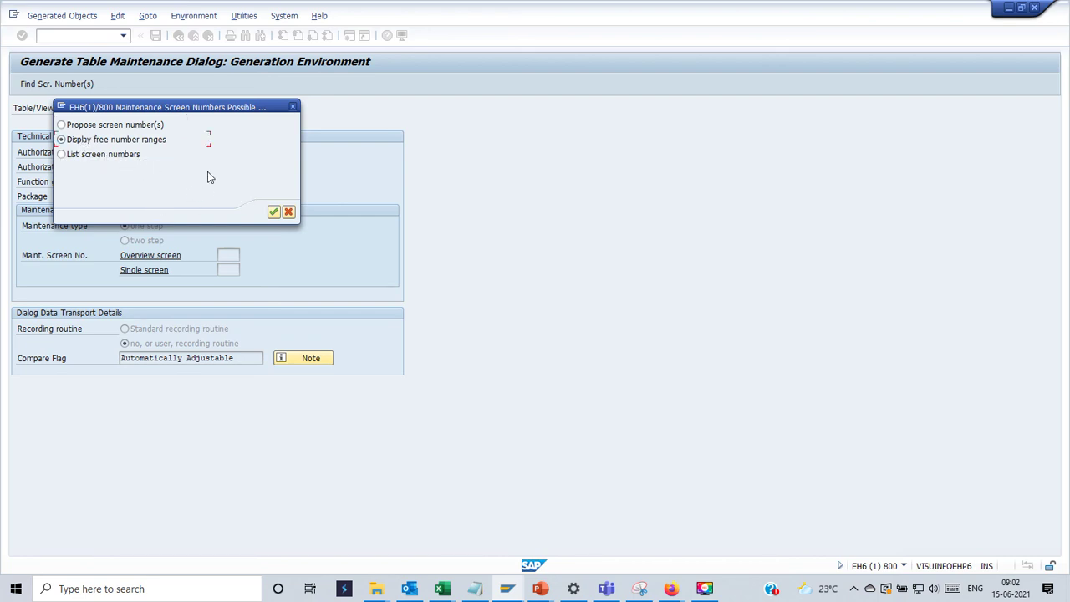
{"action": "left_click", "coordinate": [274, 211]}
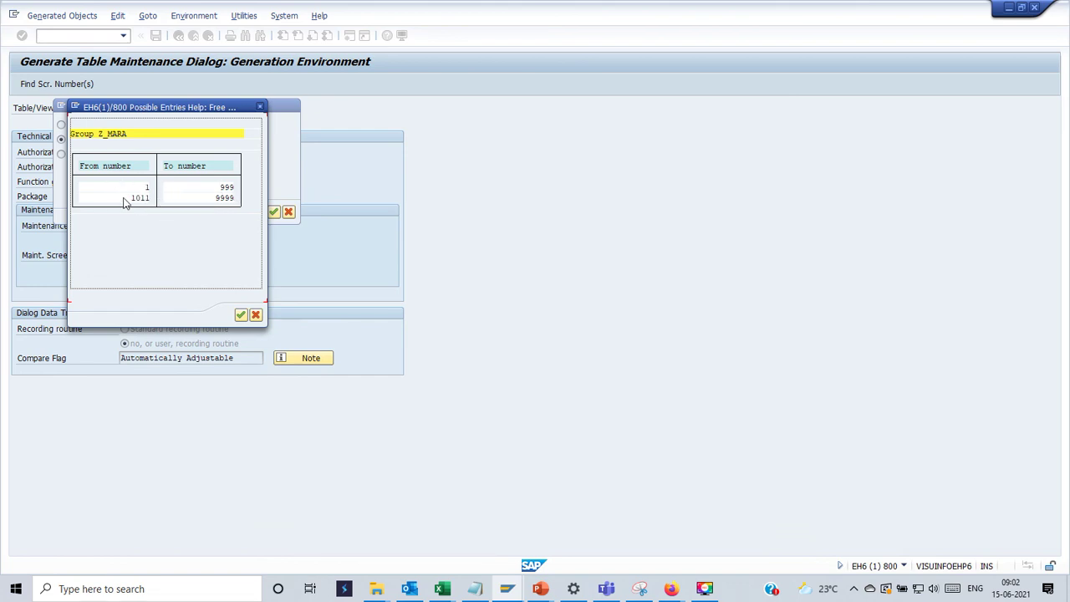
{"action": "left_click", "coordinate": [140, 191]}
{"action": "double_click", "coordinate": [140, 193]}
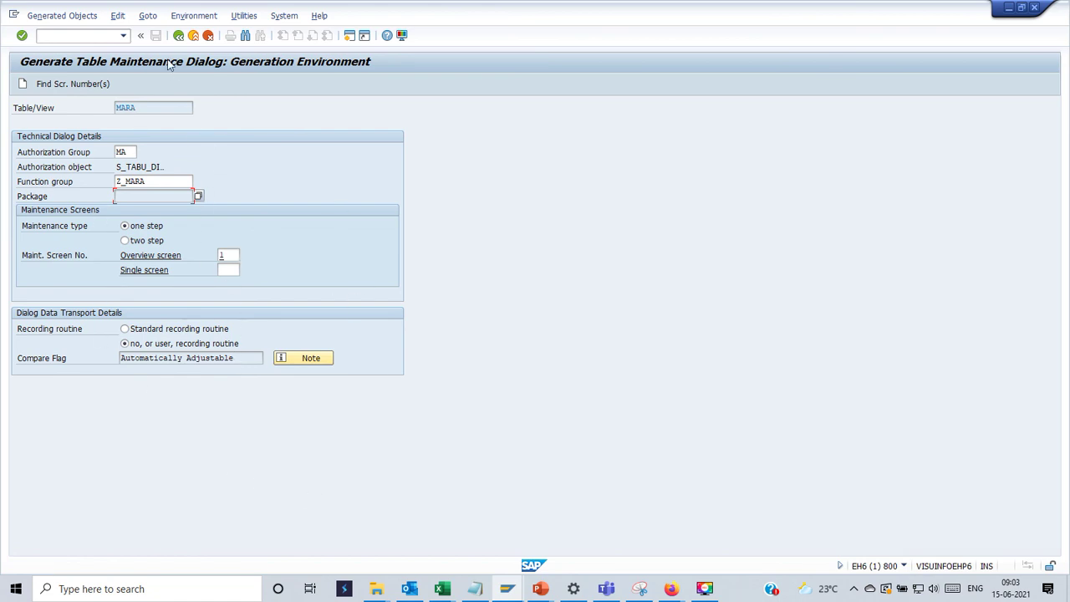
{"action": "left_click", "coordinate": [178, 35]}
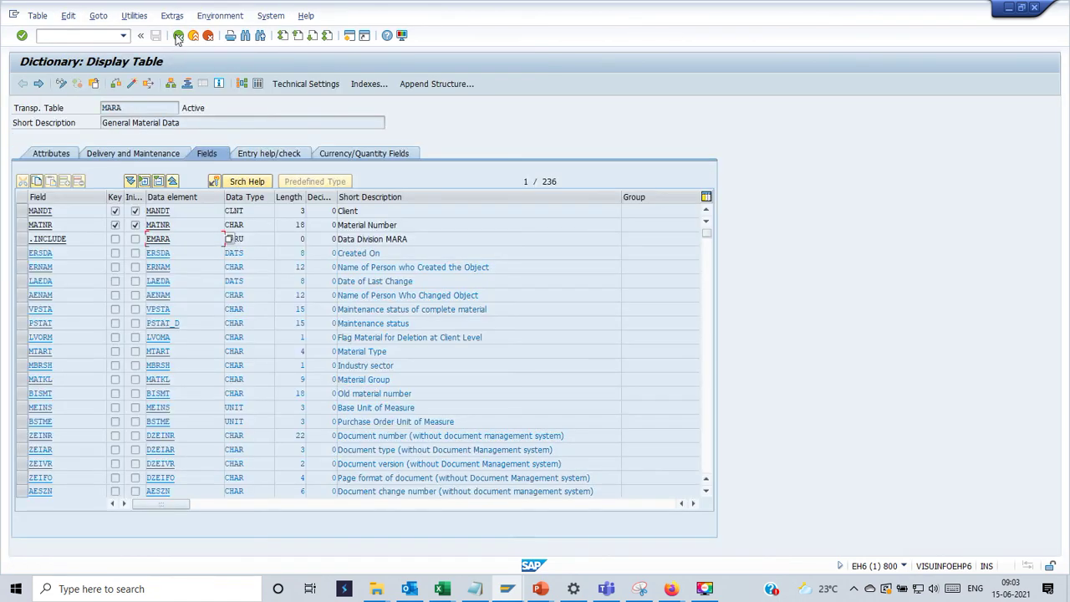
- Start SM30 via /osm30 and try displaying MARA, which reports an incomplete maintenance dialog
{"action": "left_click", "coordinate": [96, 35]}
{"action": "type", "text": "/n"}
{"action": "key", "text": "BackSpace"}
{"action": "type", "text": "osm30"}
{"action": "key", "text": "Return"}
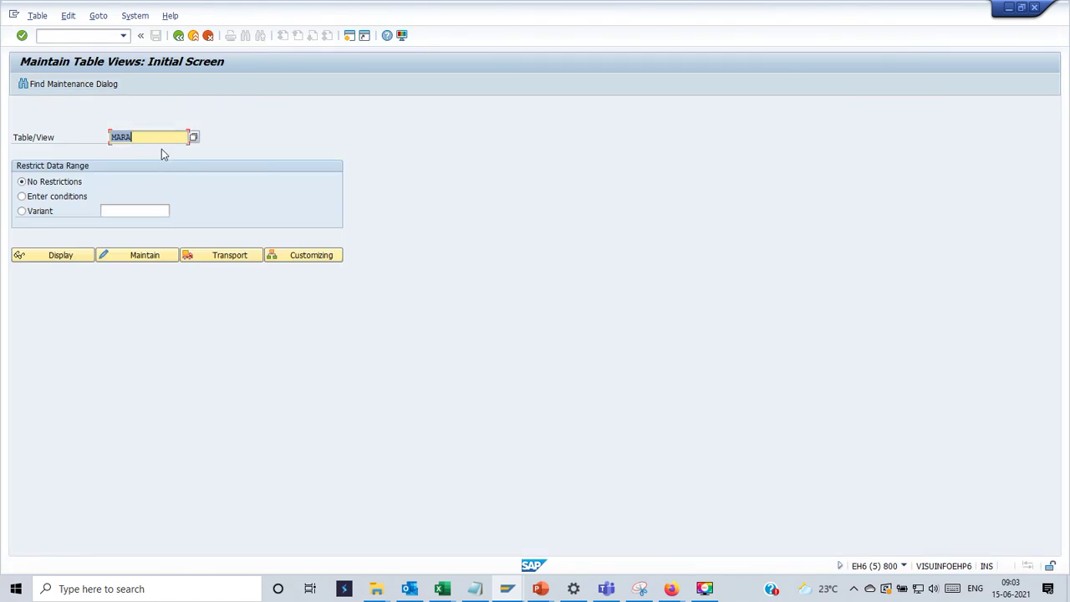
{"action": "left_click", "coordinate": [66, 259]}
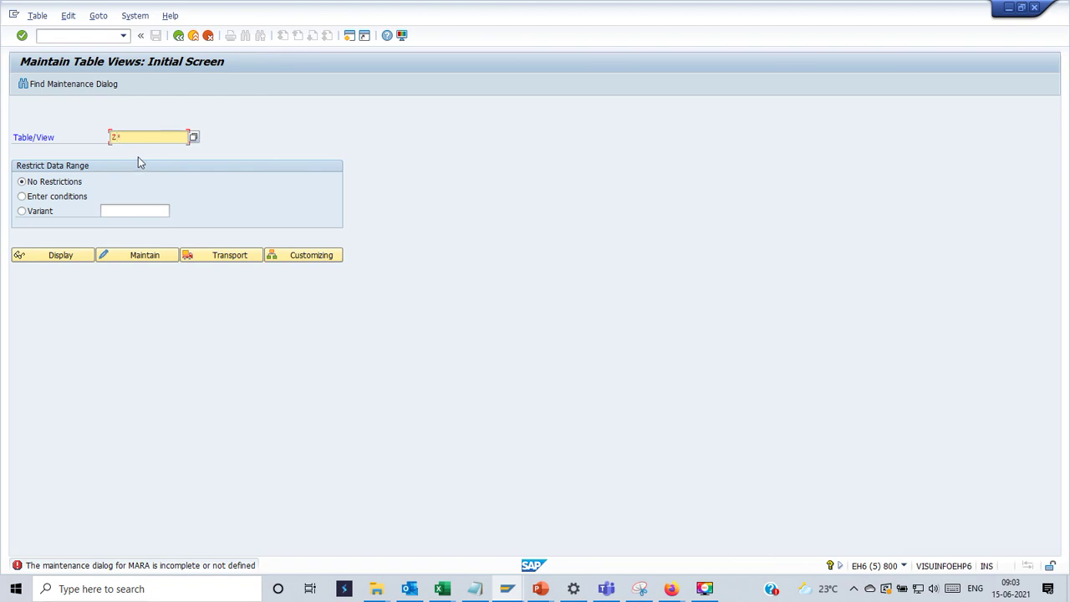
- Choose ZC014V from the Z* value list, display it for work area MARA, then go back
{"action": "left_click", "coordinate": [193, 137]}
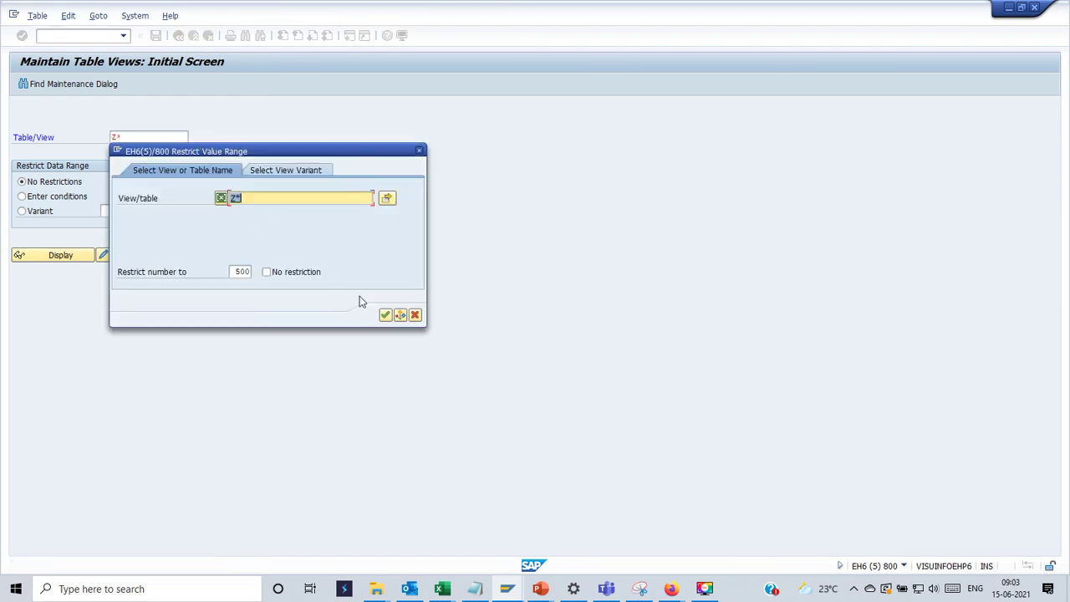
{"action": "left_click", "coordinate": [387, 316]}
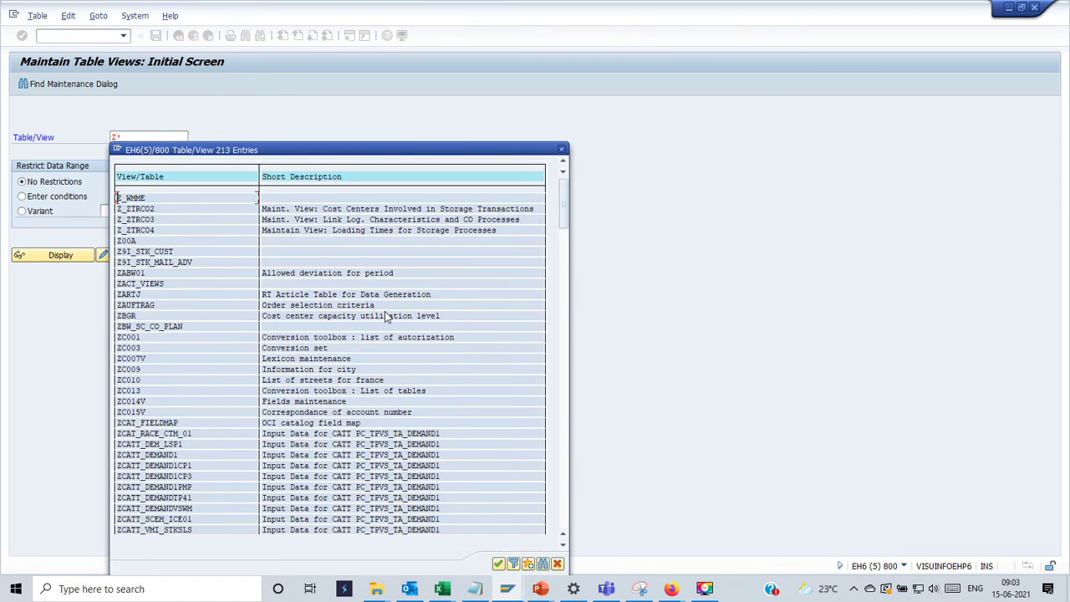
{"action": "double_click", "coordinate": [147, 401]}
{"action": "key", "text": "Return"}
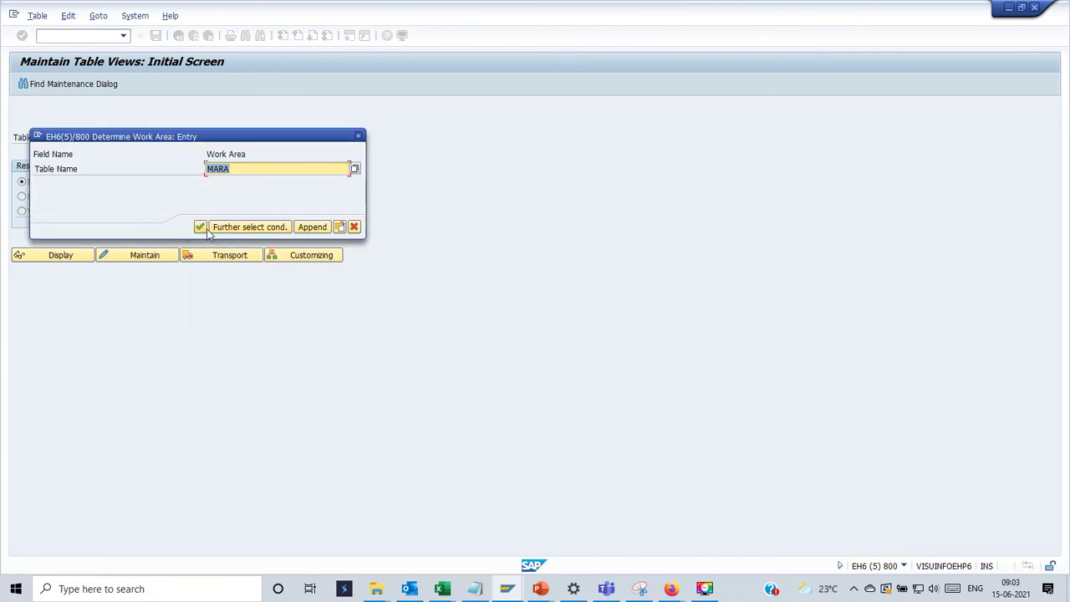
{"action": "left_click", "coordinate": [205, 231]}
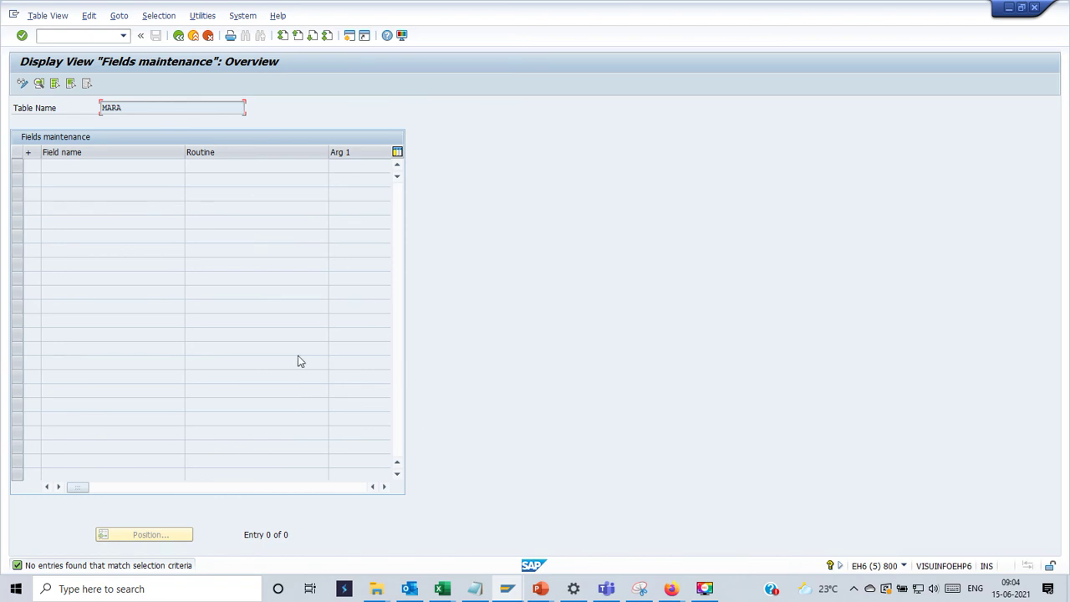
{"action": "left_click", "coordinate": [178, 35]}
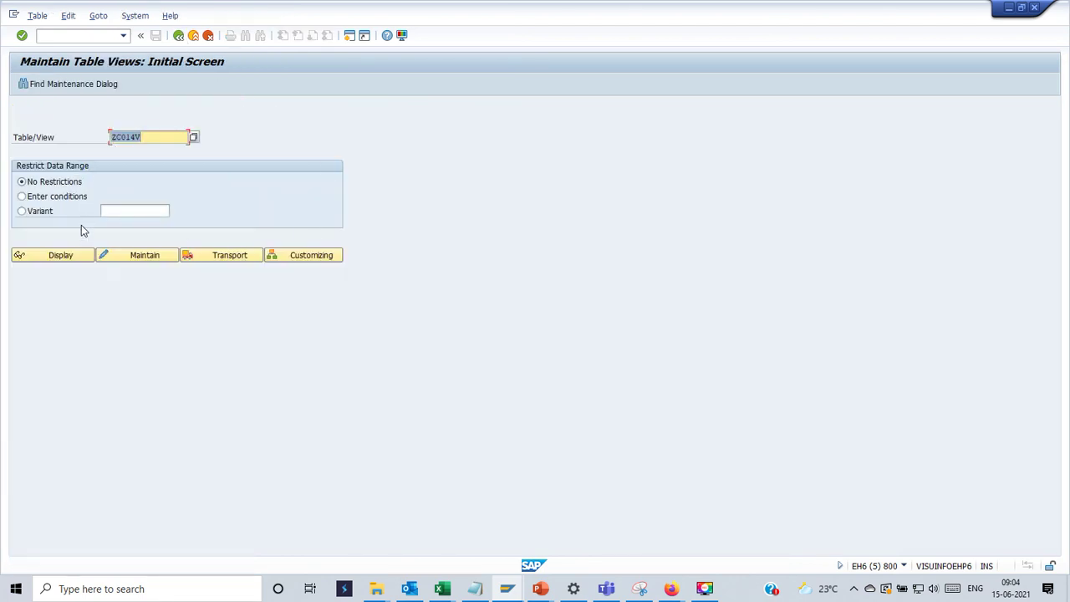
- Start a ZC014V transport for work area MARA, cancel the workbench request, then run Customizing
{"action": "left_click", "coordinate": [209, 256]}
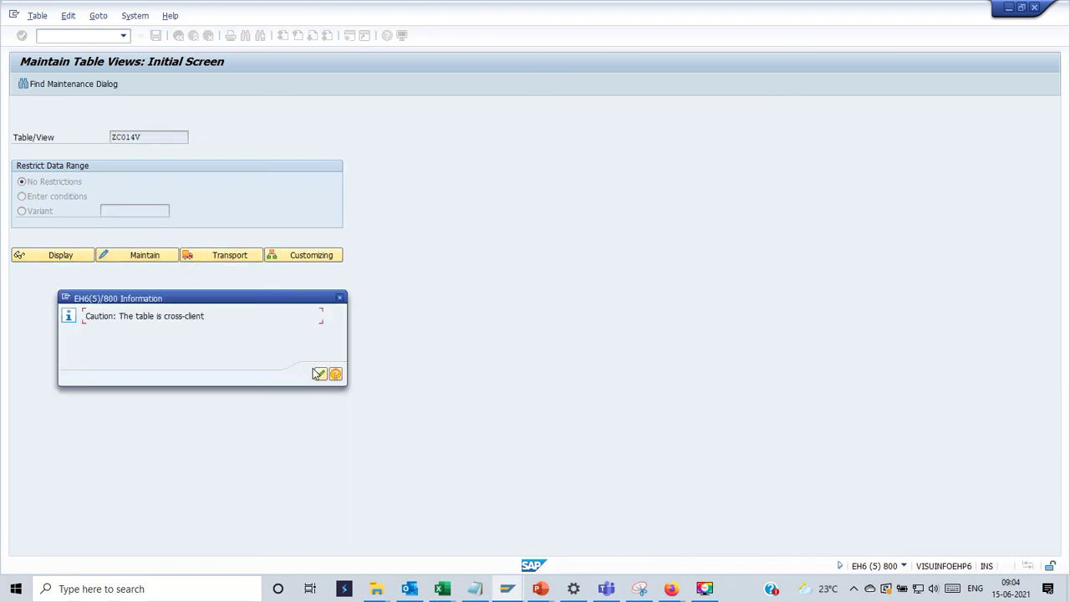
{"action": "left_click", "coordinate": [319, 374]}
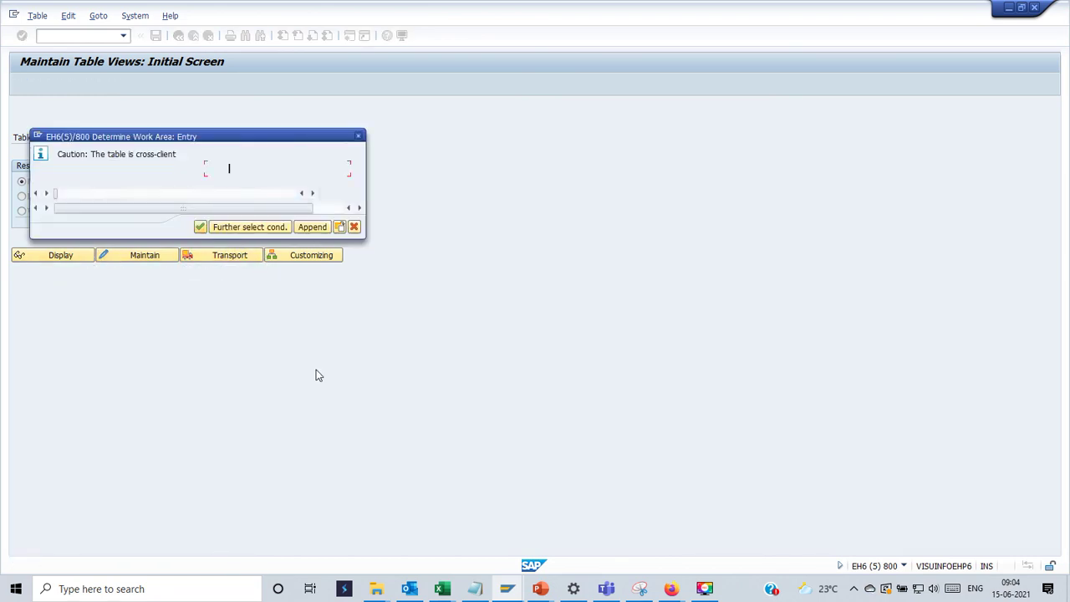
{"action": "left_click", "coordinate": [201, 233]}
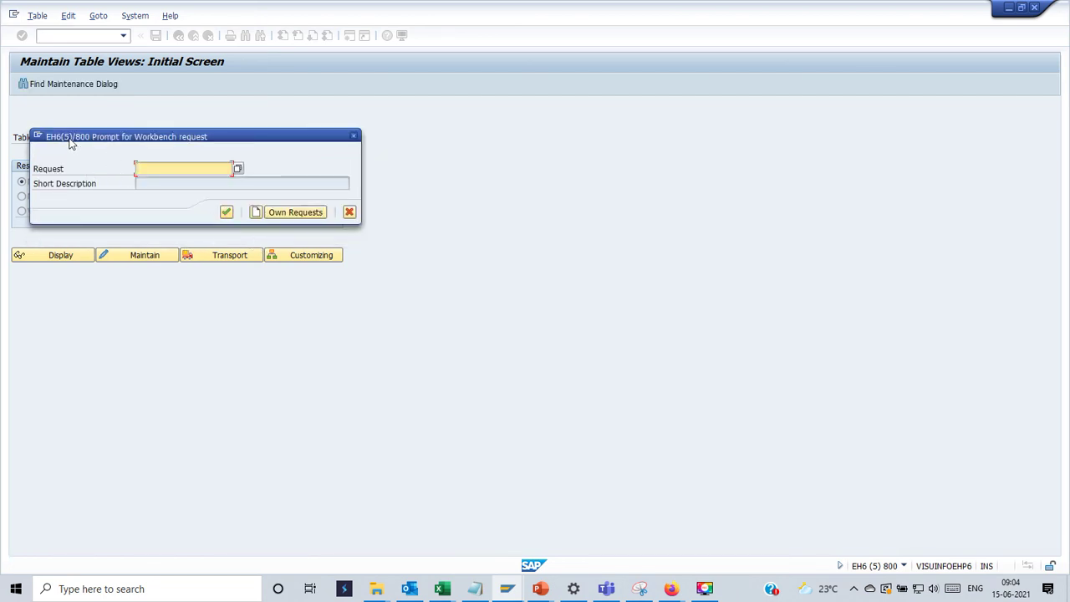
{"action": "left_click_drag", "start_coordinate": [260, 142], "coordinate": [474, 258]}
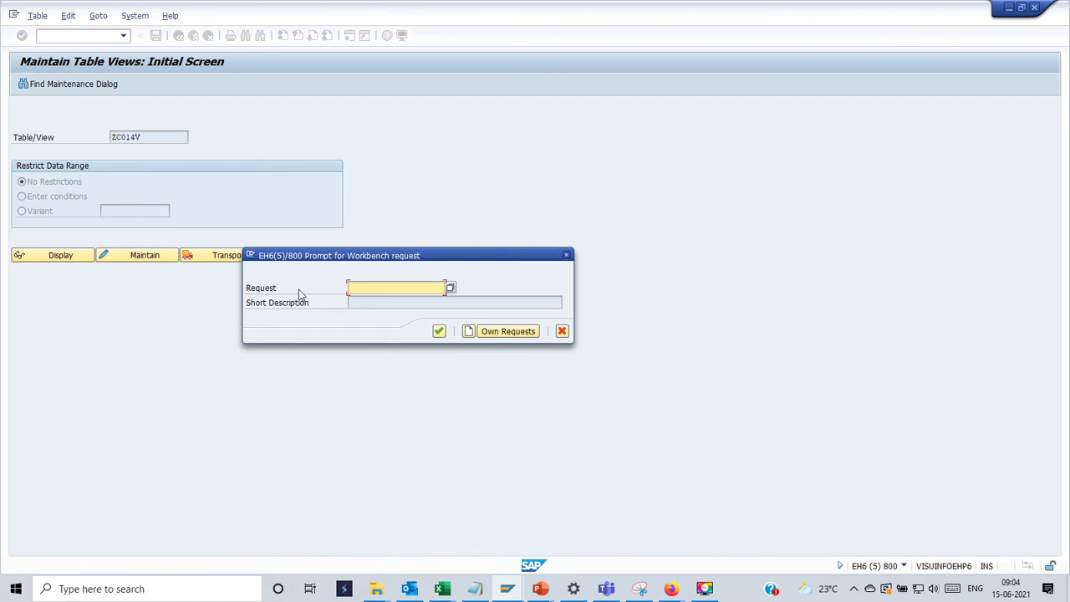
{"action": "left_click", "coordinate": [562, 332]}
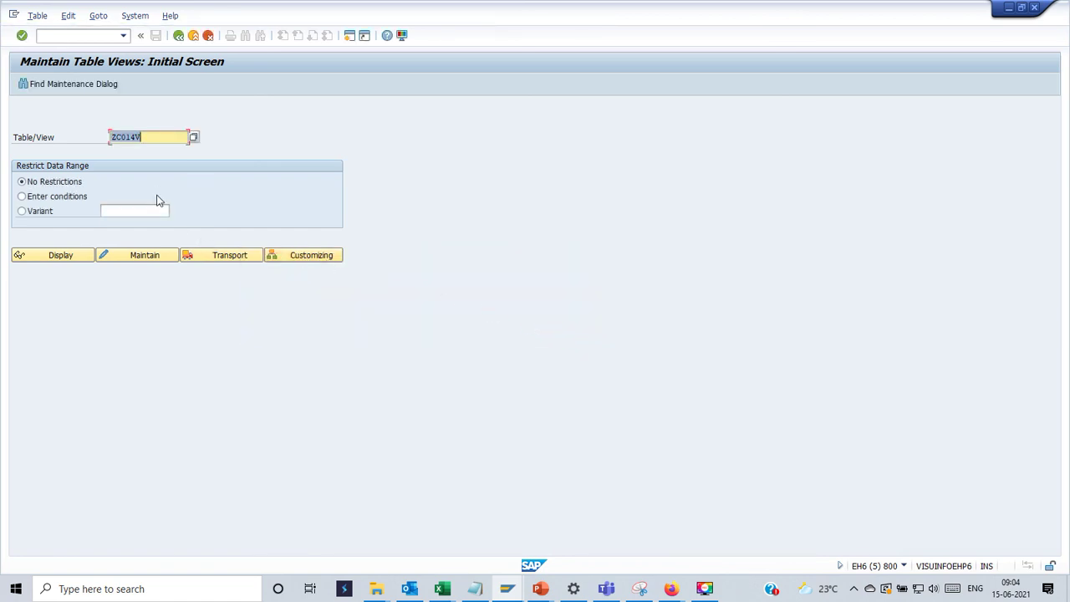
{"action": "left_click", "coordinate": [318, 257]}
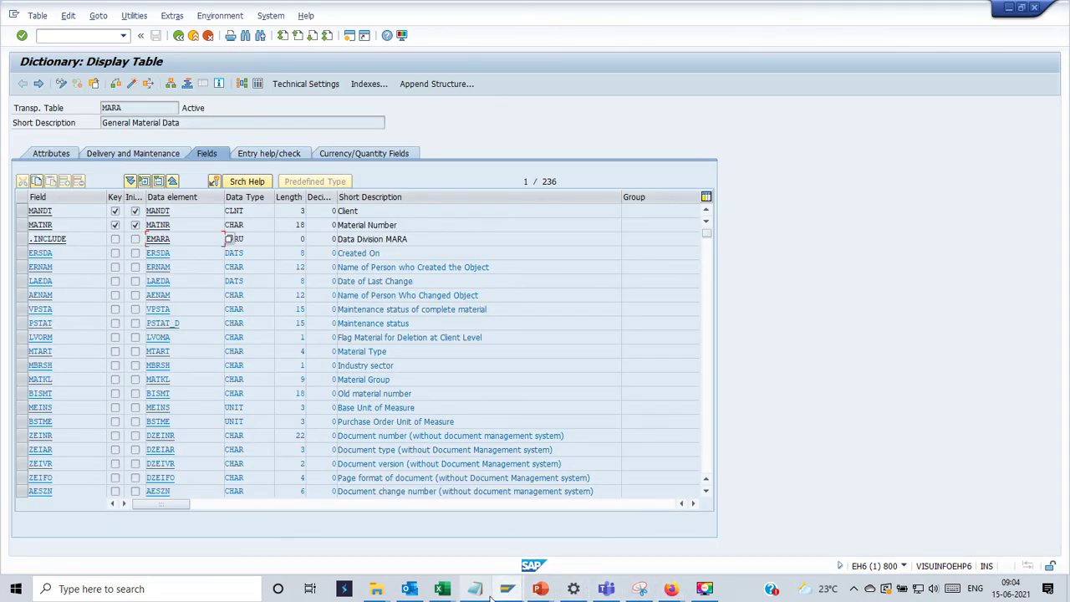
- Switch through the open sessions to the MARA Data Browser and go back to MARA's Dictionary display
{"action": "mouse_move", "coordinate": [507, 589]}
{"action": "left_click", "coordinate": [552, 527]}
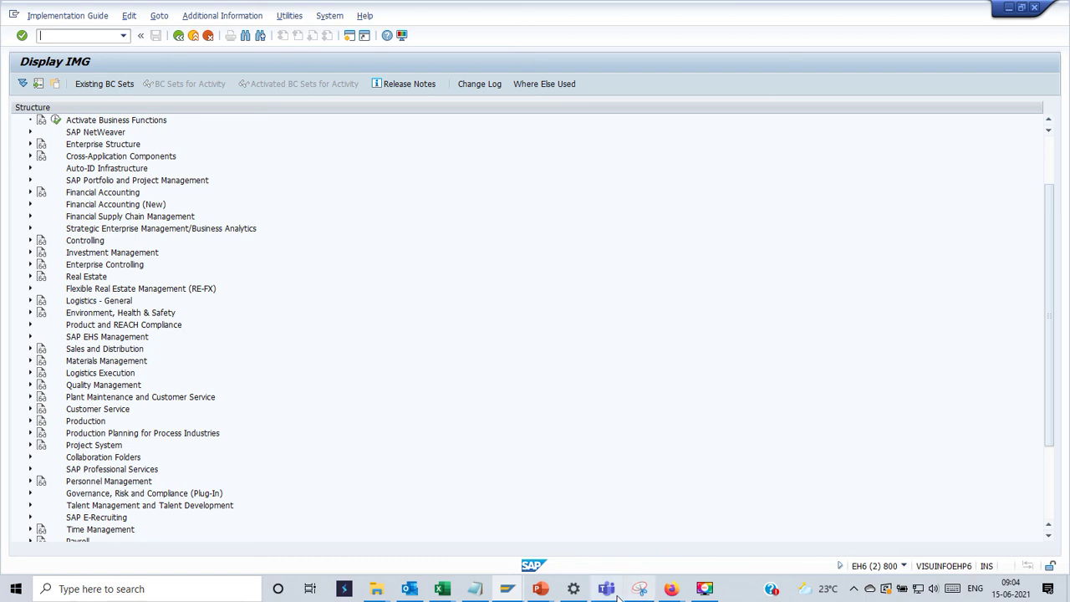
{"action": "mouse_move", "coordinate": [604, 598]}
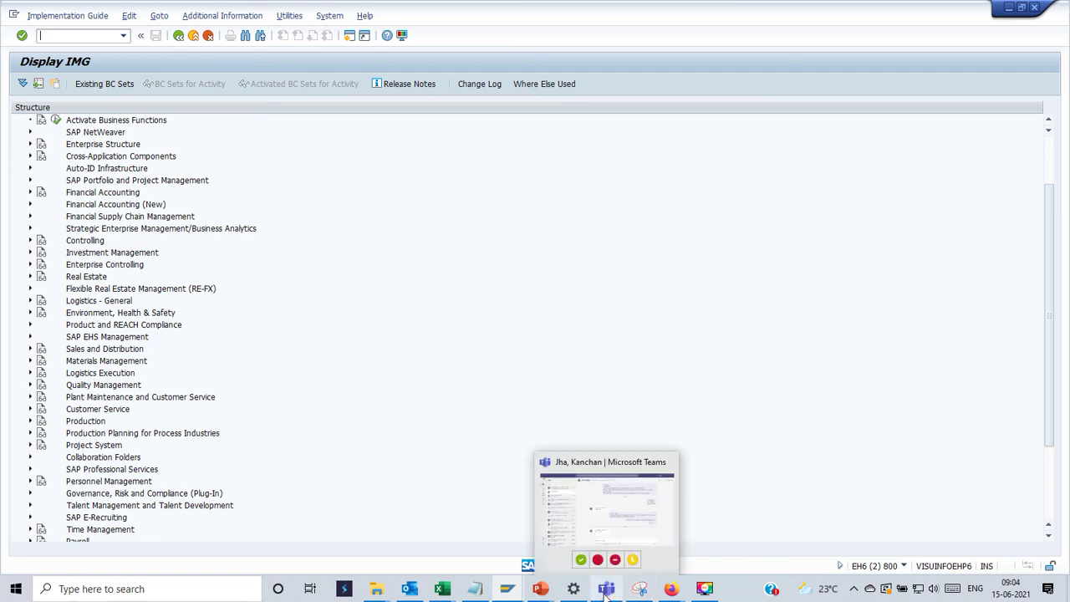
{"action": "mouse_move", "coordinate": [518, 585]}
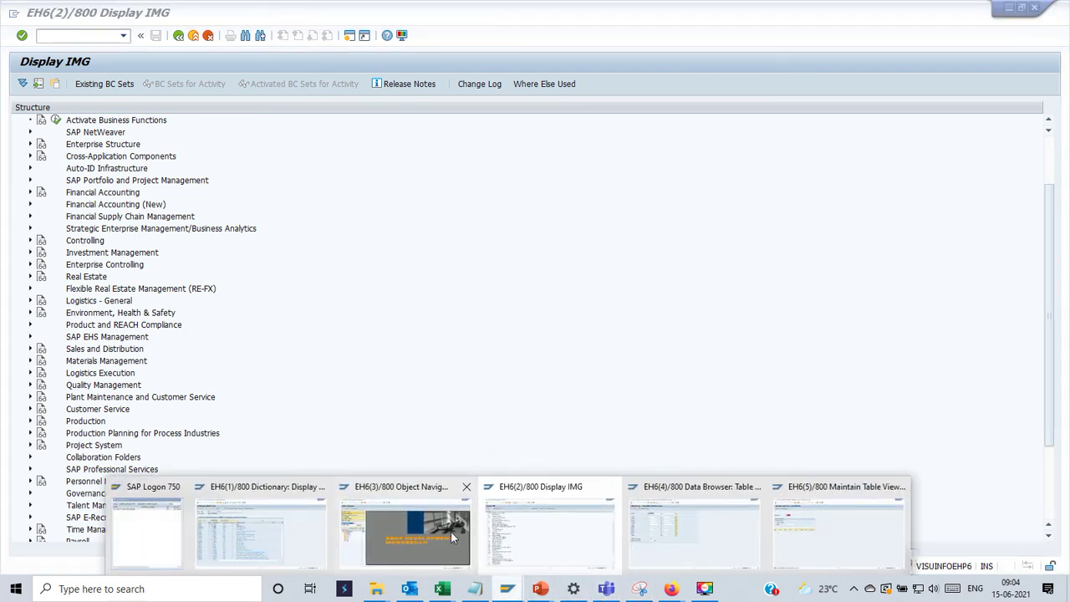
{"action": "left_click", "coordinate": [540, 535]}
{"action": "left_click", "coordinate": [653, 535]}
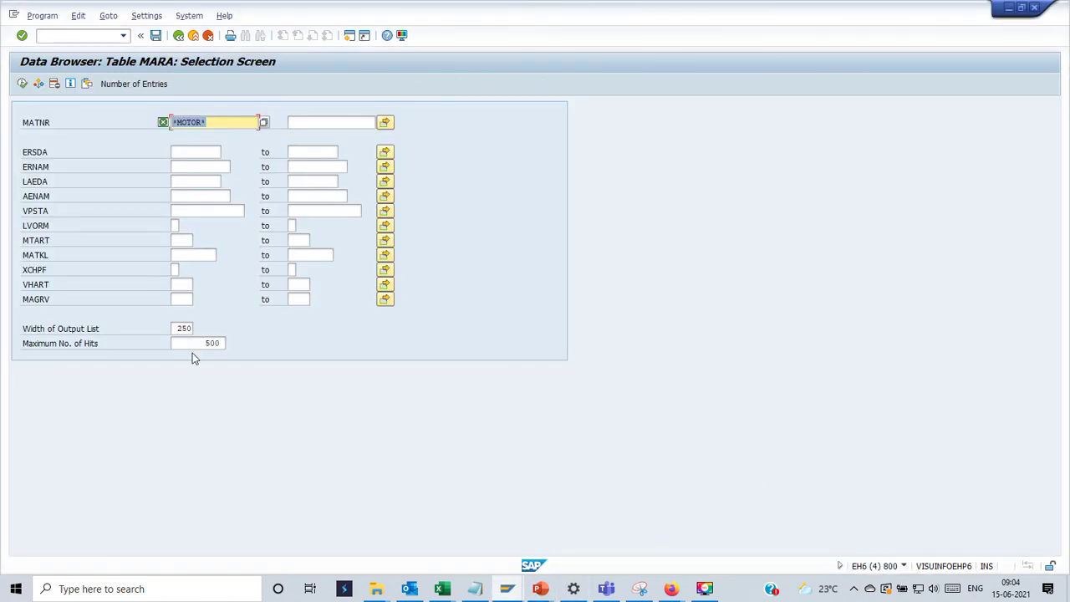
{"action": "left_click", "coordinate": [178, 35]}
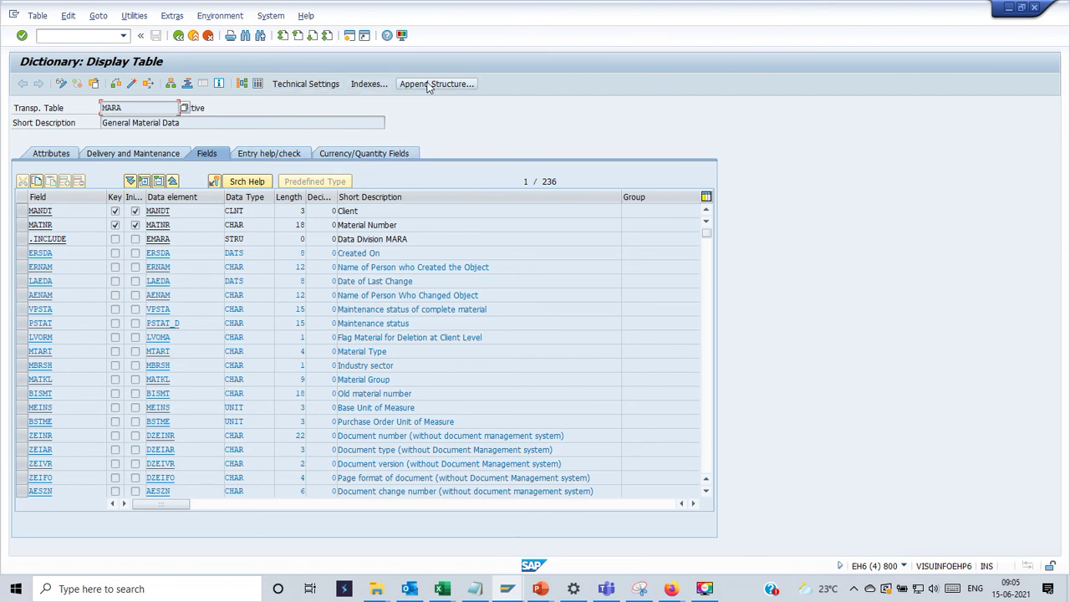
- Open the Database Utility for MARA and start it in a new session with /ose14
{"action": "left_click", "coordinate": [141, 16]}
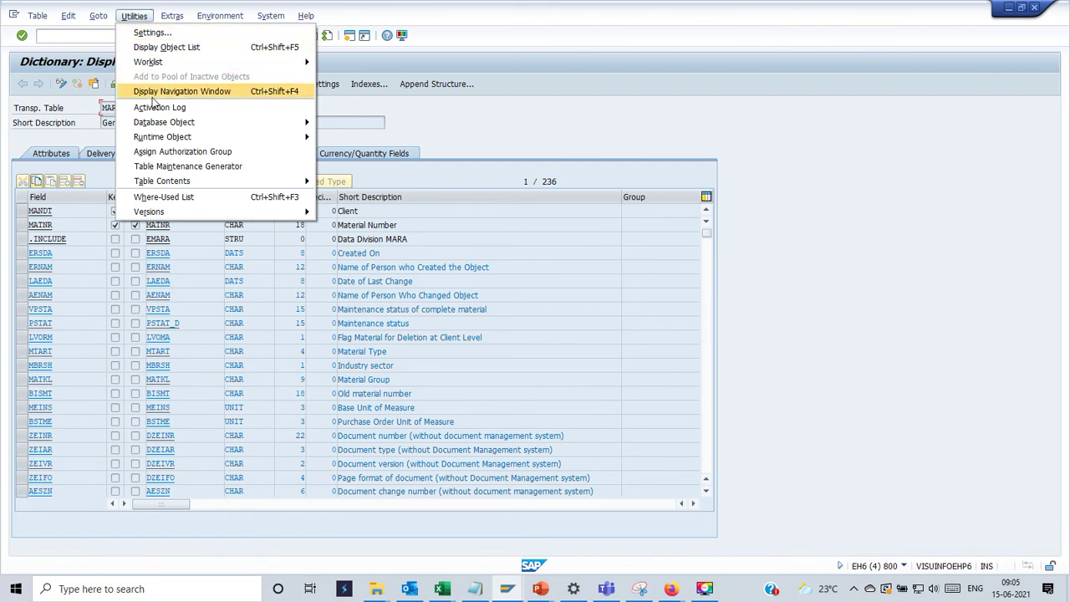
{"action": "mouse_move", "coordinate": [157, 124]}
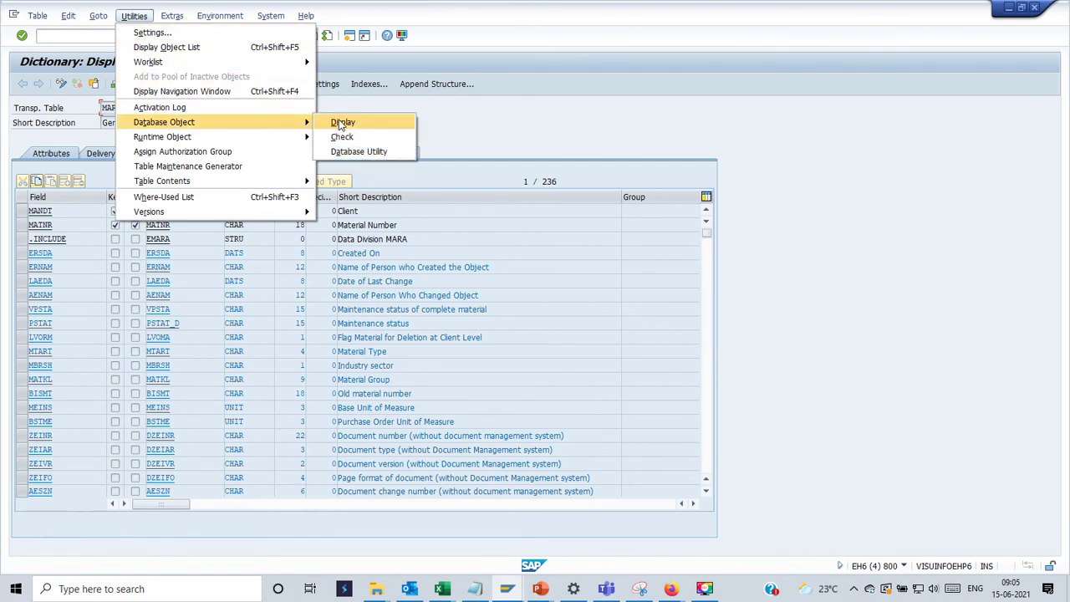
{"action": "left_click", "coordinate": [359, 152]}
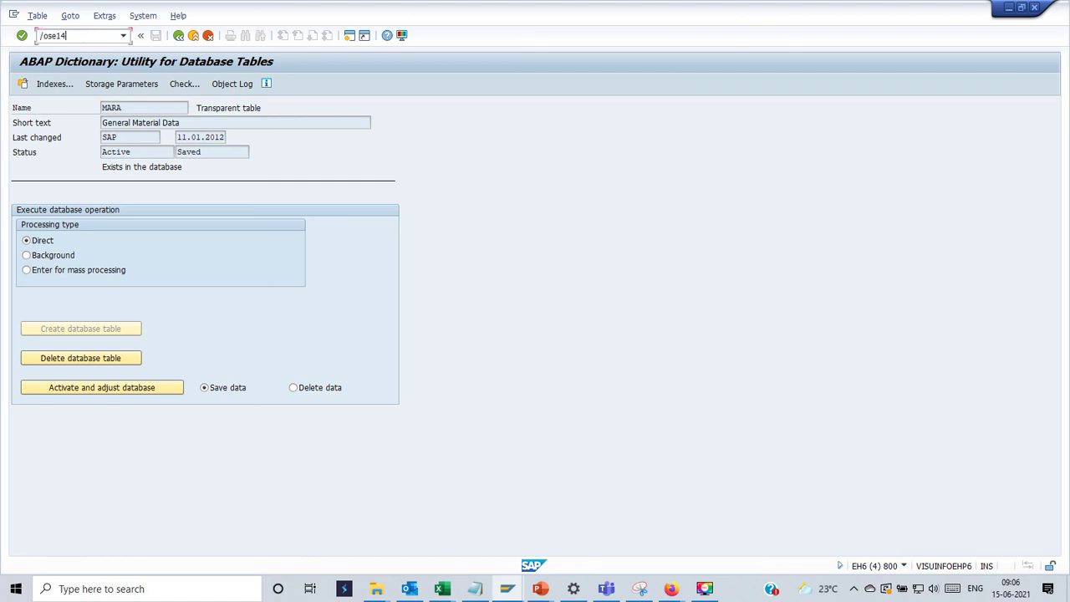
{"action": "key", "text": "Return"}
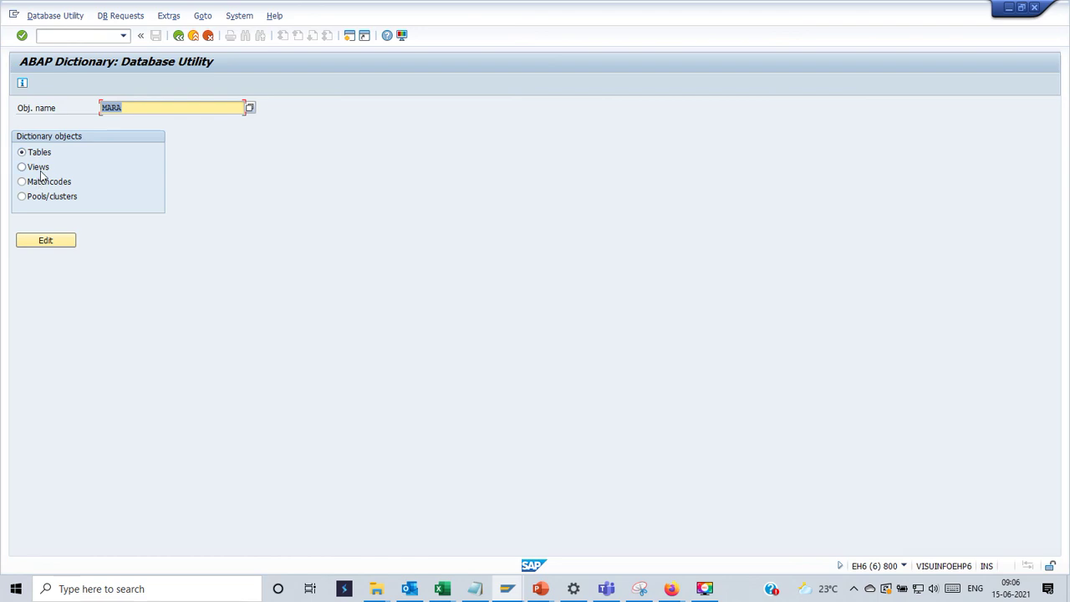
- In MARA's database utility, request Activate and adjust database, then cancel the Execute online dialog
{"action": "left_click", "coordinate": [48, 241]}
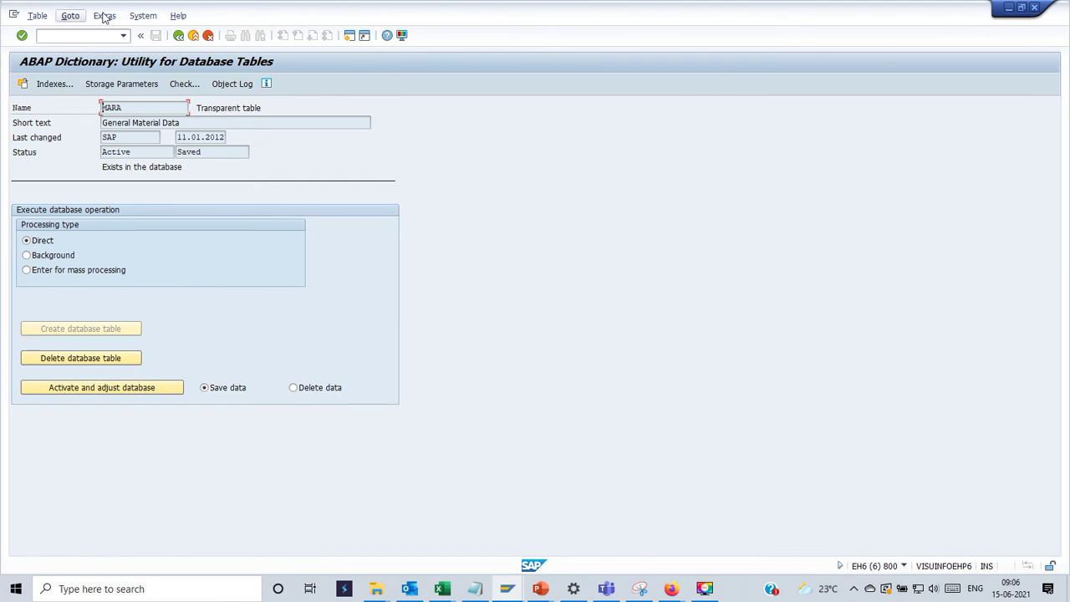
{"action": "key", "text": "alt+Tab"}
{"action": "left_click", "coordinate": [138, 391]}
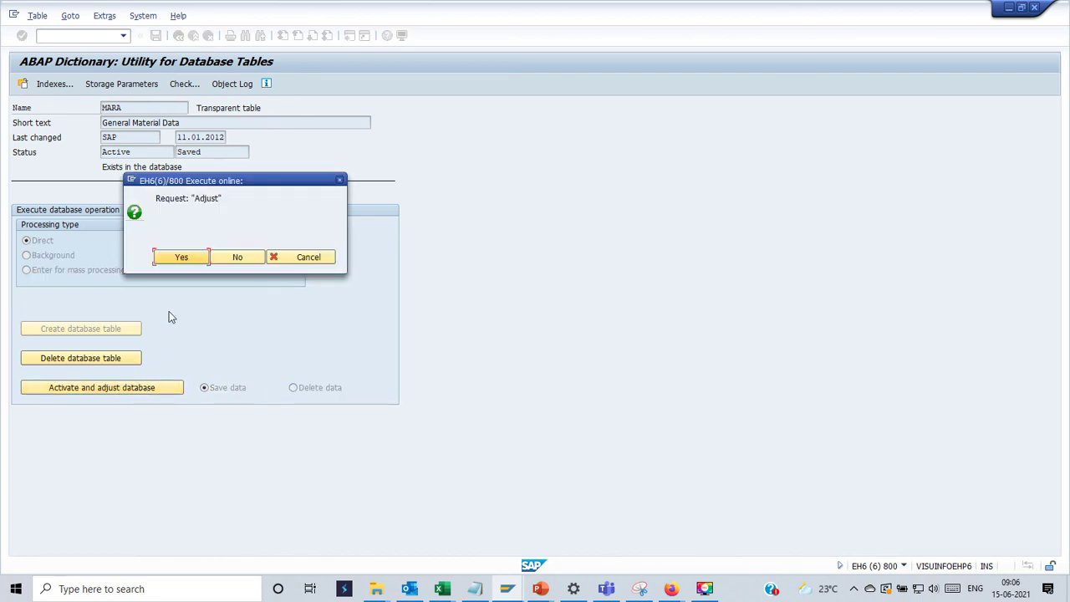
{"action": "left_click", "coordinate": [283, 262]}
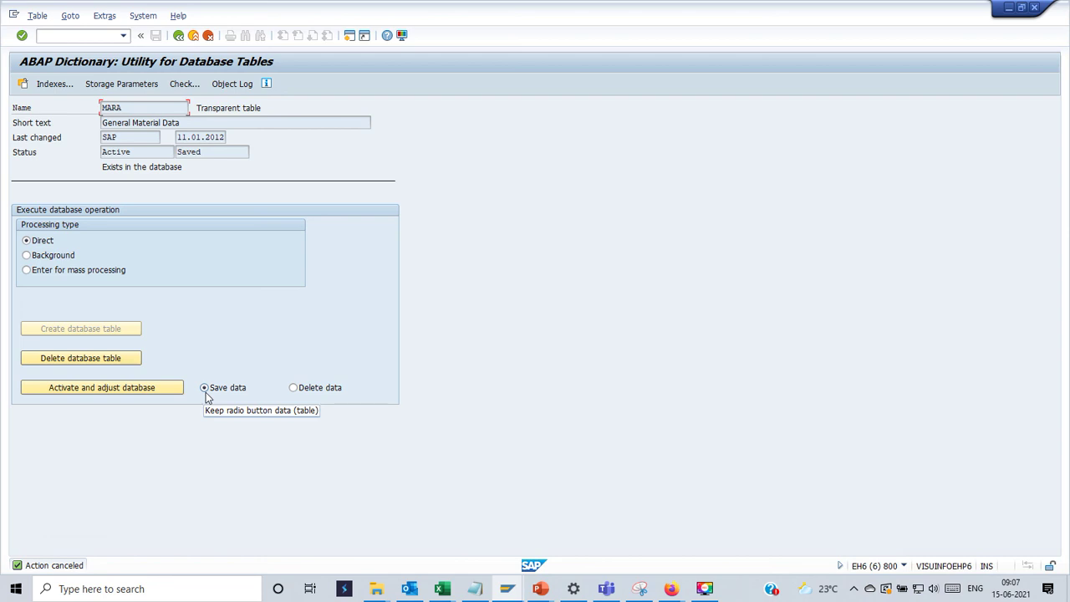
- Go back twice to MARA's Dictionary display listing its 236 fields
{"action": "left_click", "coordinate": [183, 37]}
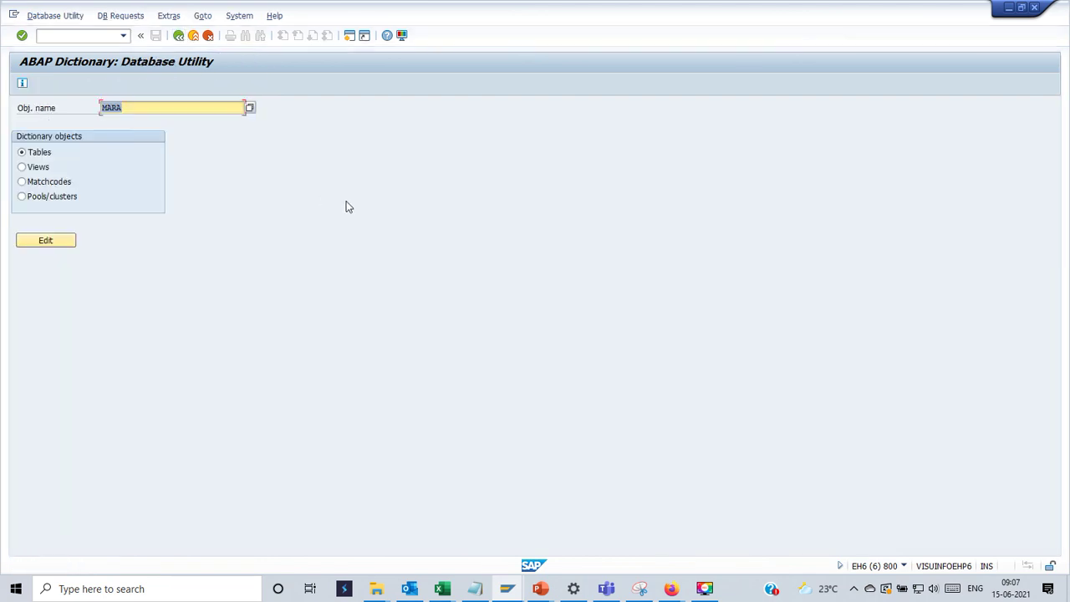
{"action": "key", "text": "Return"}
{"action": "left_click", "coordinate": [179, 38]}
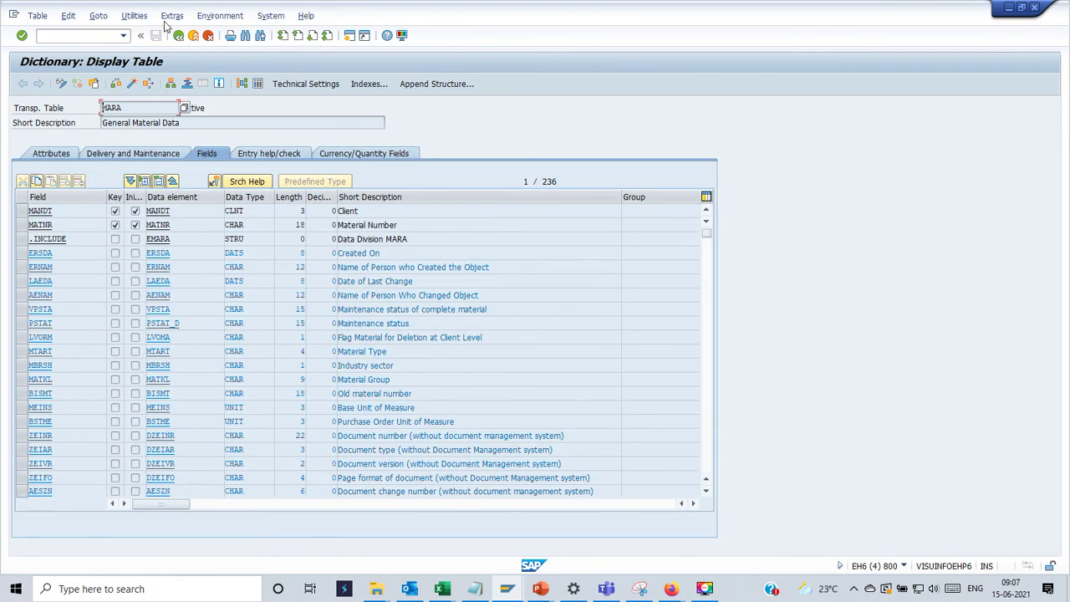
- Show the version history of MARA's table definition in Version Management
{"action": "left_click", "coordinate": [168, 18]}
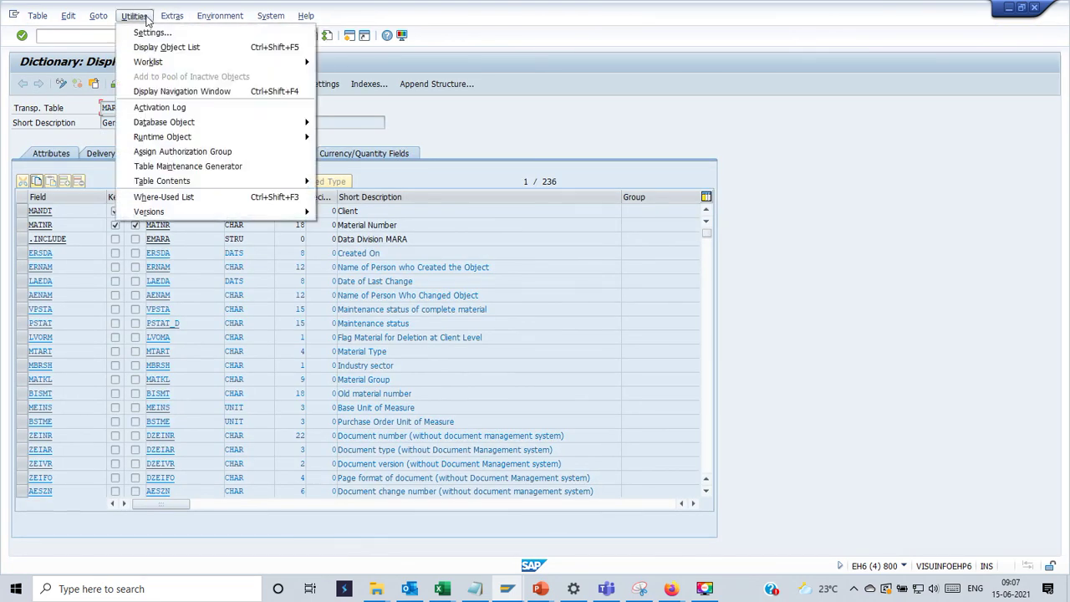
{"action": "mouse_move", "coordinate": [141, 20]}
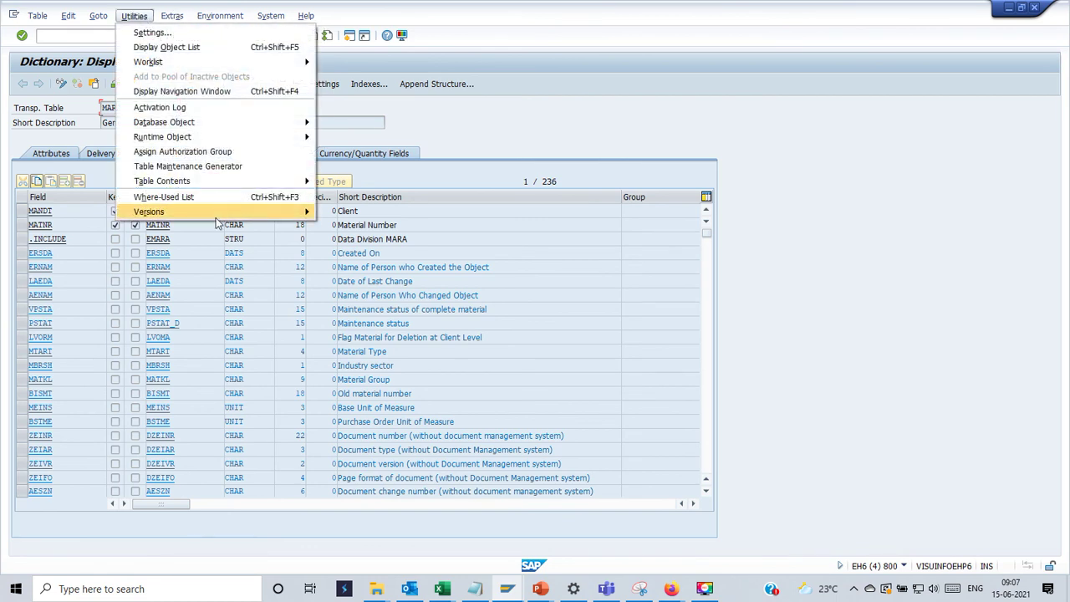
{"action": "mouse_move", "coordinate": [251, 212]}
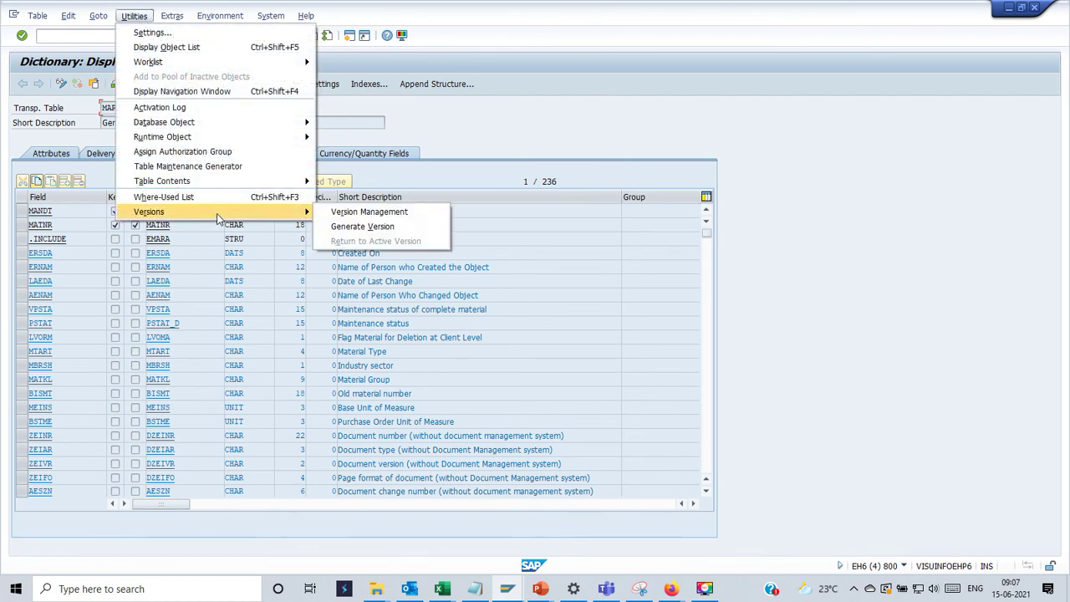
{"action": "left_click", "coordinate": [345, 215]}
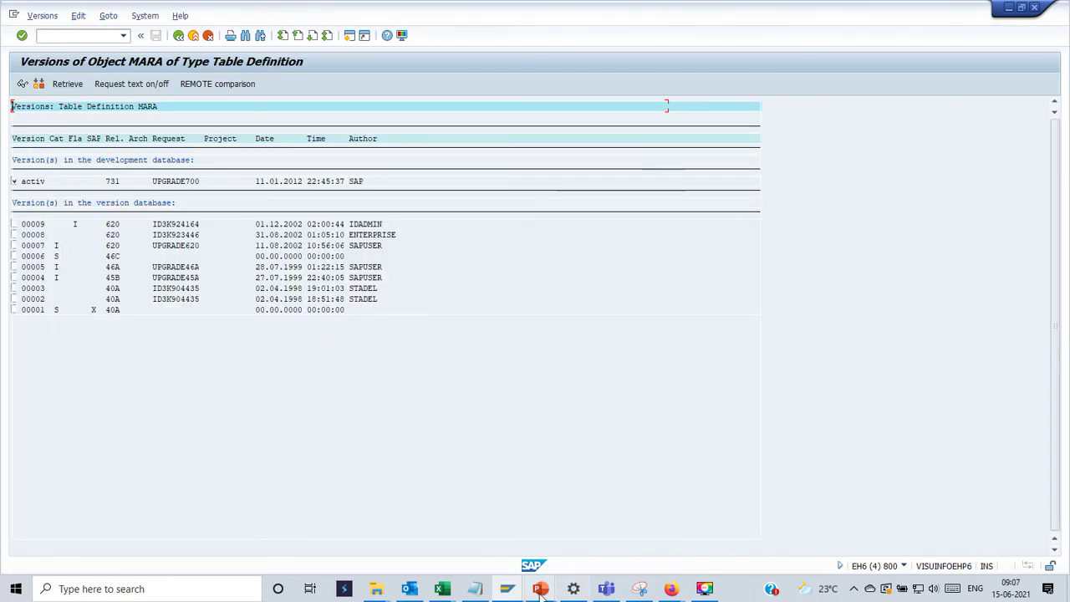
- Go to the ABAP Dictionary initial screen with /nse11
{"action": "left_click", "coordinate": [100, 36]}
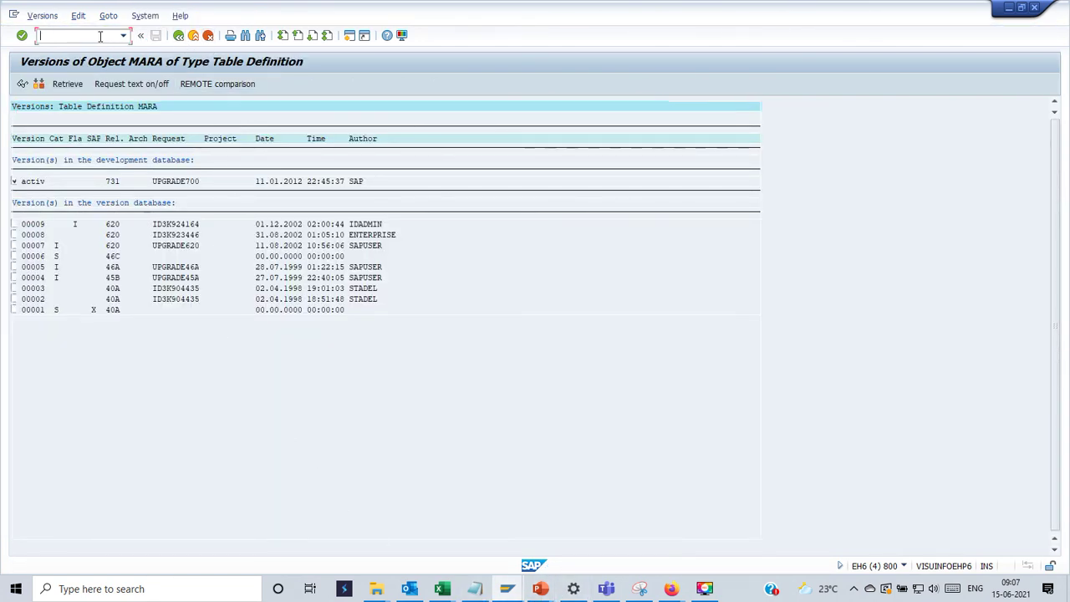
{"action": "type", "text": "/nse11"}
{"action": "key", "text": "Return"}
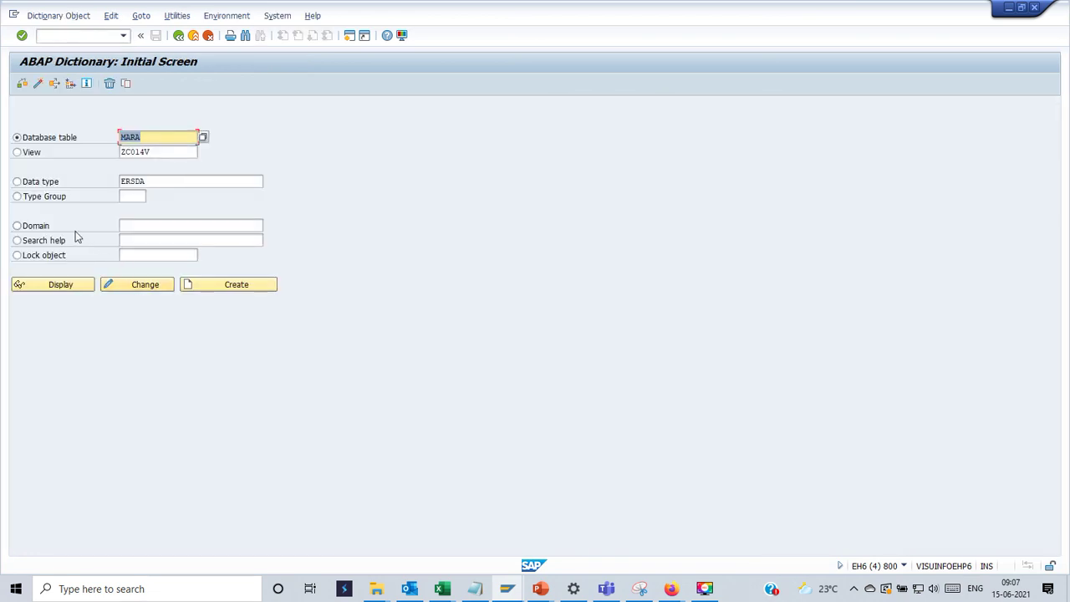
- Try the Domain and Data type object types, opening and closing the data type search help
{"action": "left_click", "coordinate": [32, 227]}
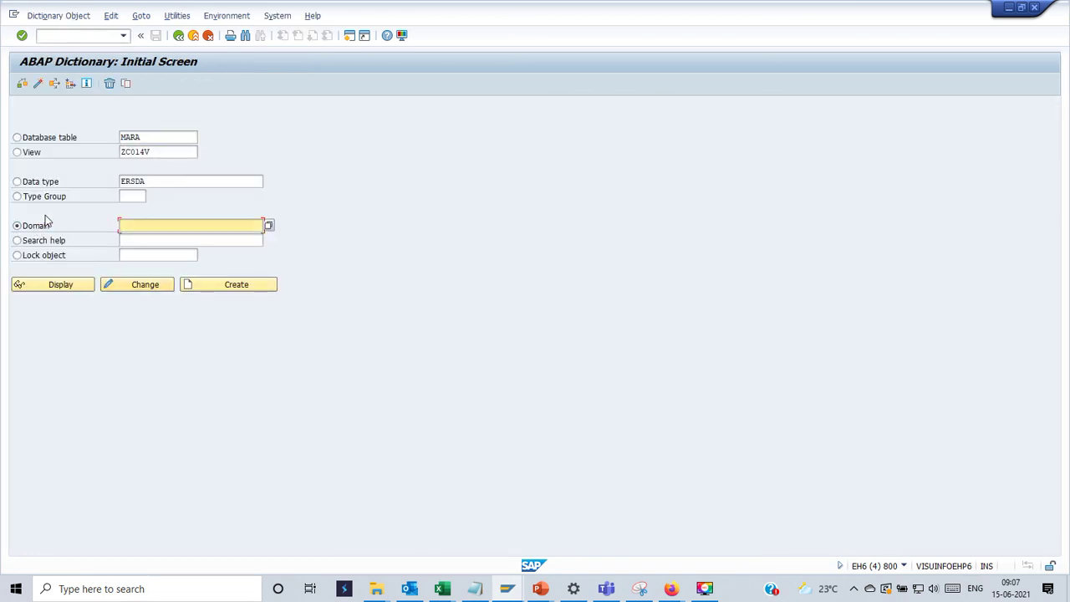
{"action": "left_click", "coordinate": [40, 183]}
{"action": "left_click", "coordinate": [269, 183]}
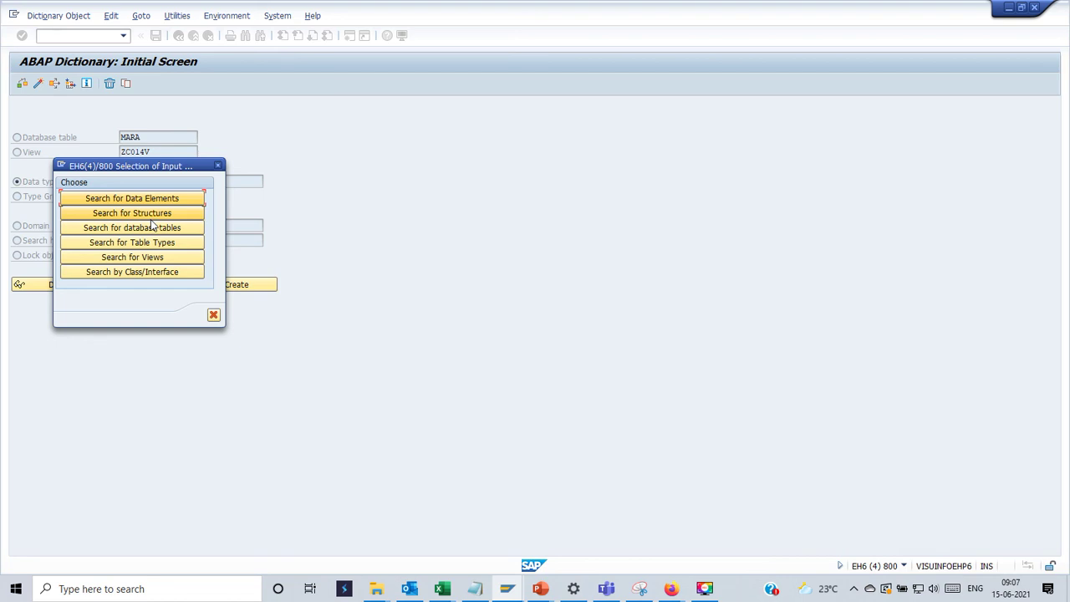
{"action": "left_click", "coordinate": [218, 165]}
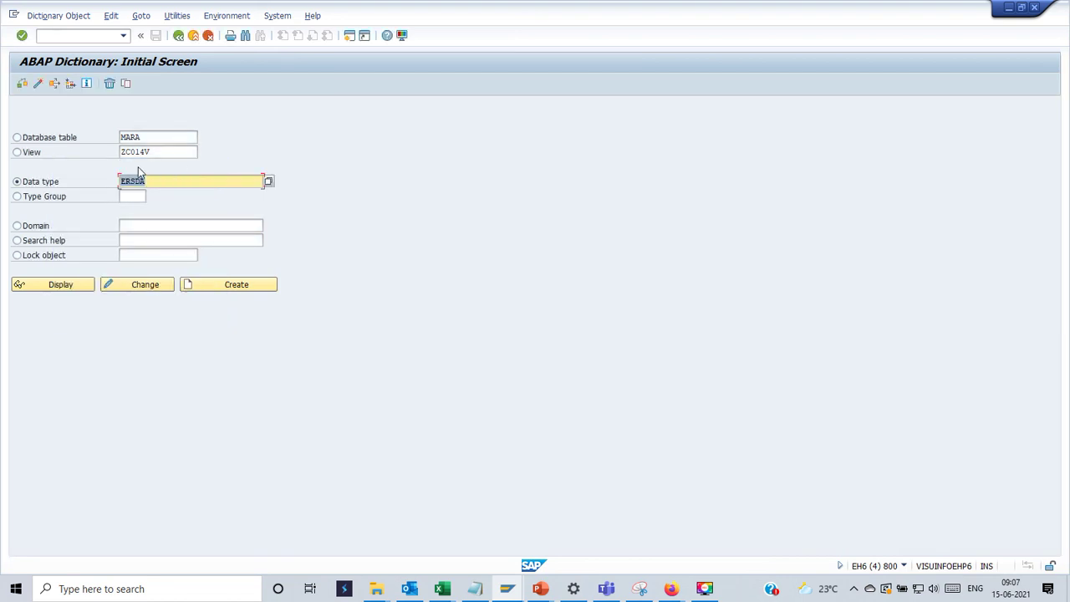
- Select Database table, then View ZC014V, and switch to the Agenda notes in Notepad
{"action": "left_click", "coordinate": [40, 139]}
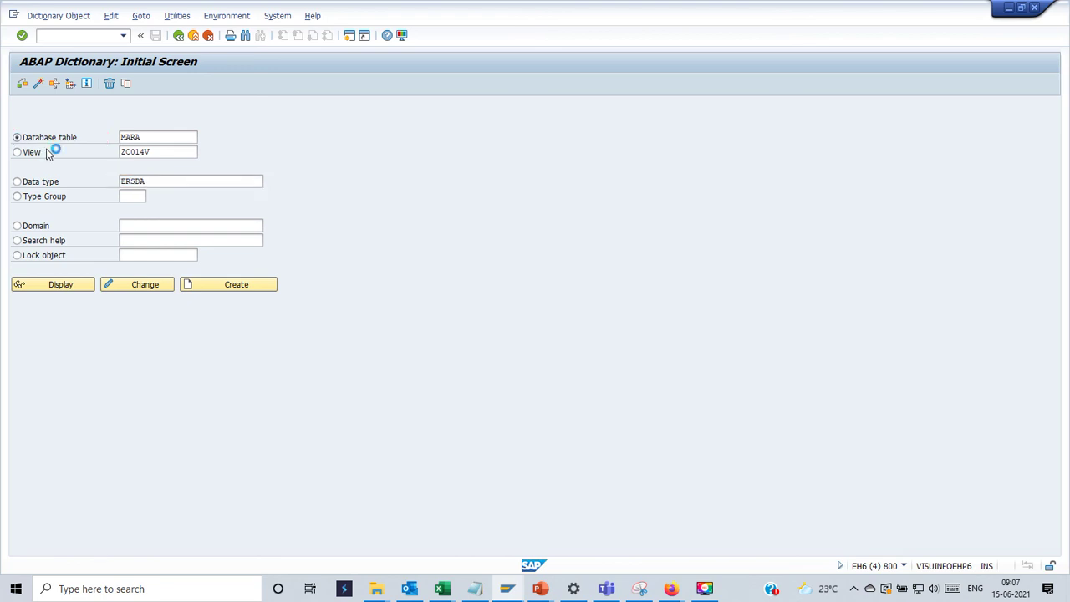
{"action": "left_click", "coordinate": [32, 154]}
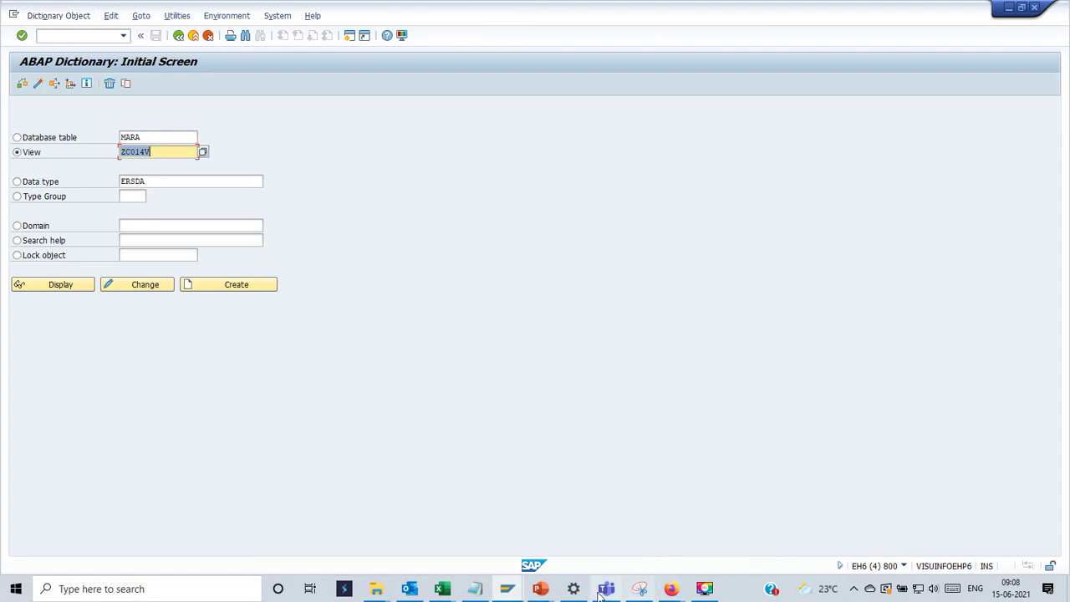
{"action": "left_click", "coordinate": [477, 590]}
{"action": "left_click", "coordinate": [100, 109]}
- Bring the Firefox Google Meet window, still presenting the screen, back to the front
{"action": "left_click_drag", "start_coordinate": [119, 72], "coordinate": [3, 72]}
{"action": "left_click", "coordinate": [188, 92]}
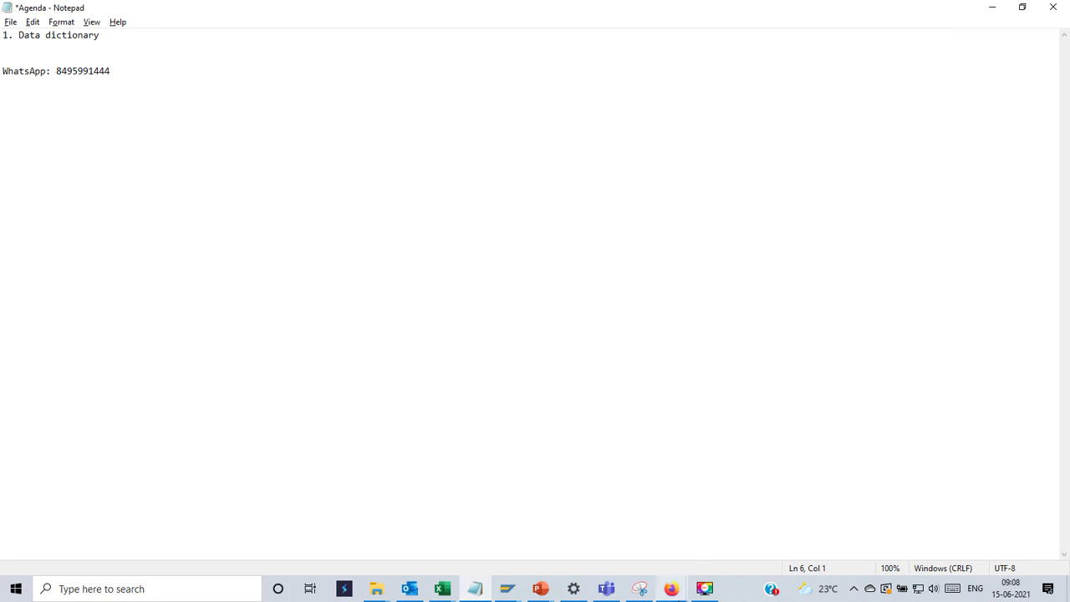
{"action": "mouse_move", "coordinate": [674, 592]}
{"action": "left_click", "coordinate": [587, 542]}
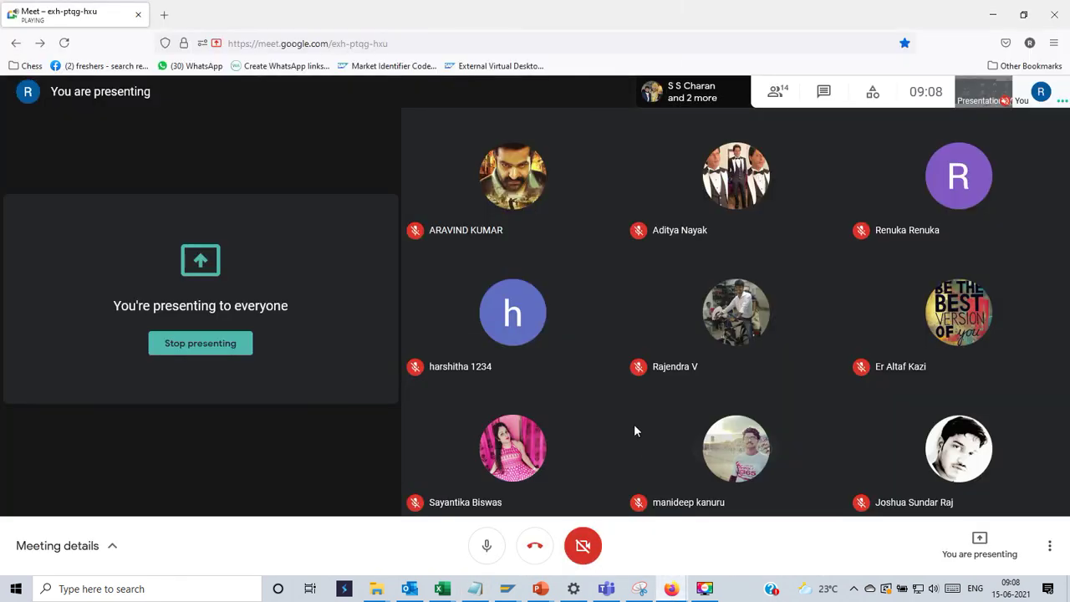